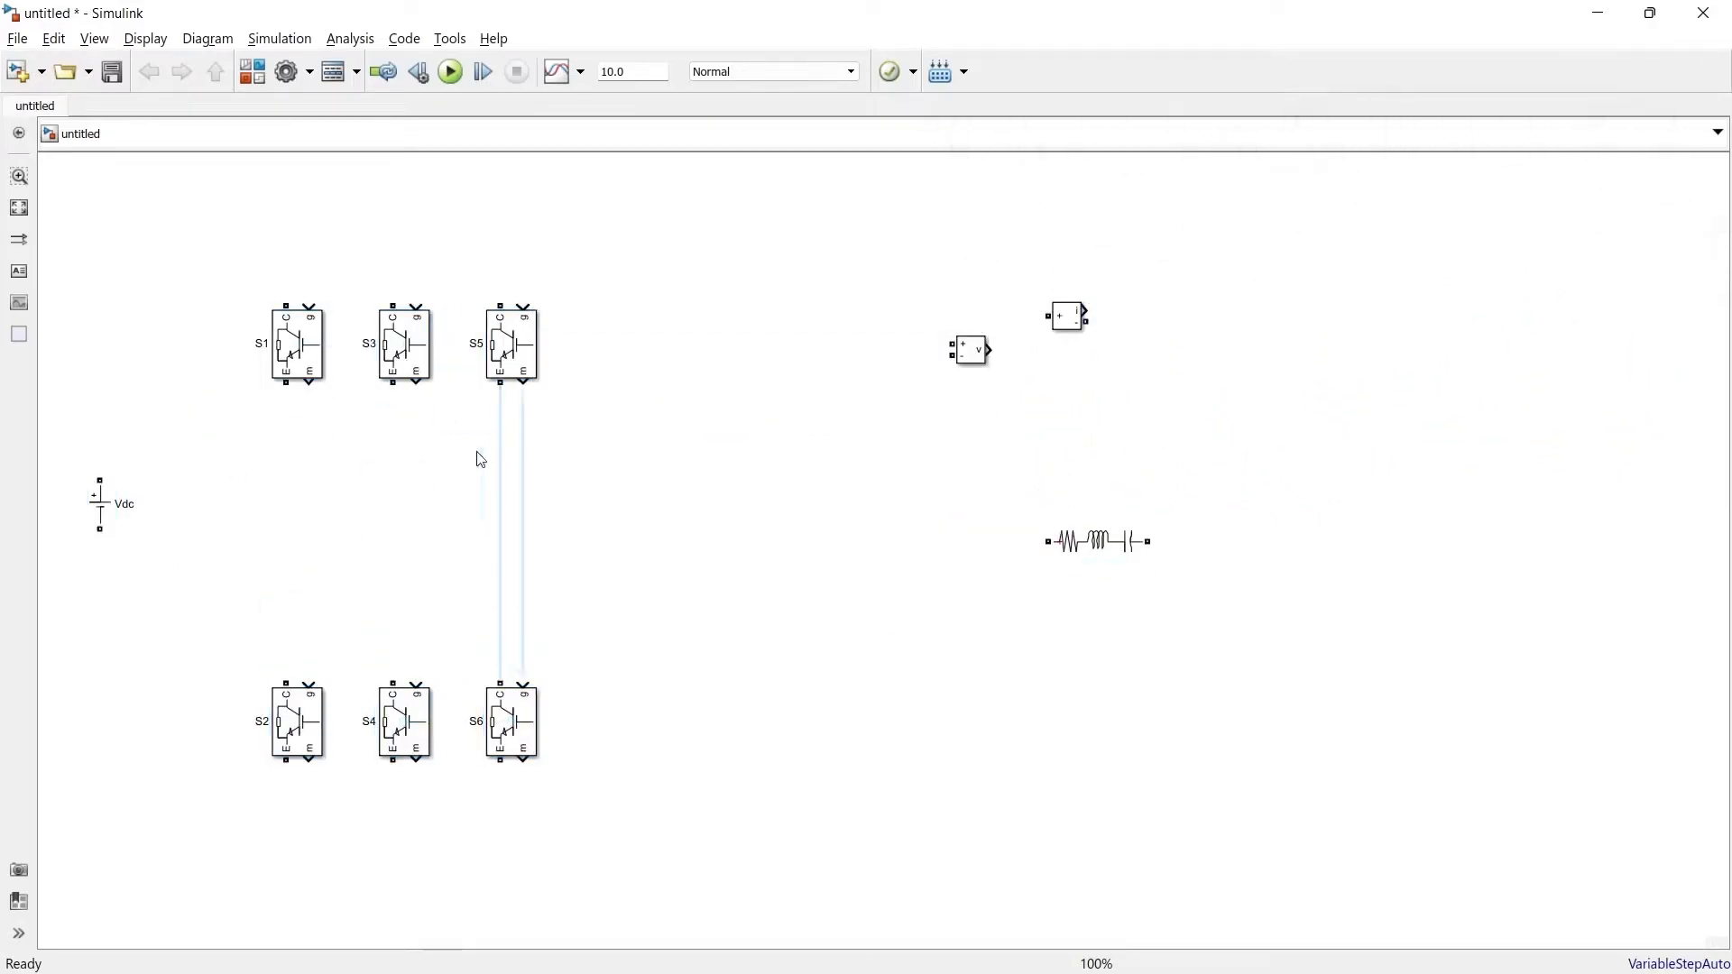
Arrange six IGBT switches S1 to S6 as three inverter legs, connecting each upper switch to the one below it
drag(286, 382, 286, 683)
drag(392, 382, 393, 683)
drag(500, 382, 500, 683)
drag(298, 345, 298, 305)
drag(405, 344, 405, 305)
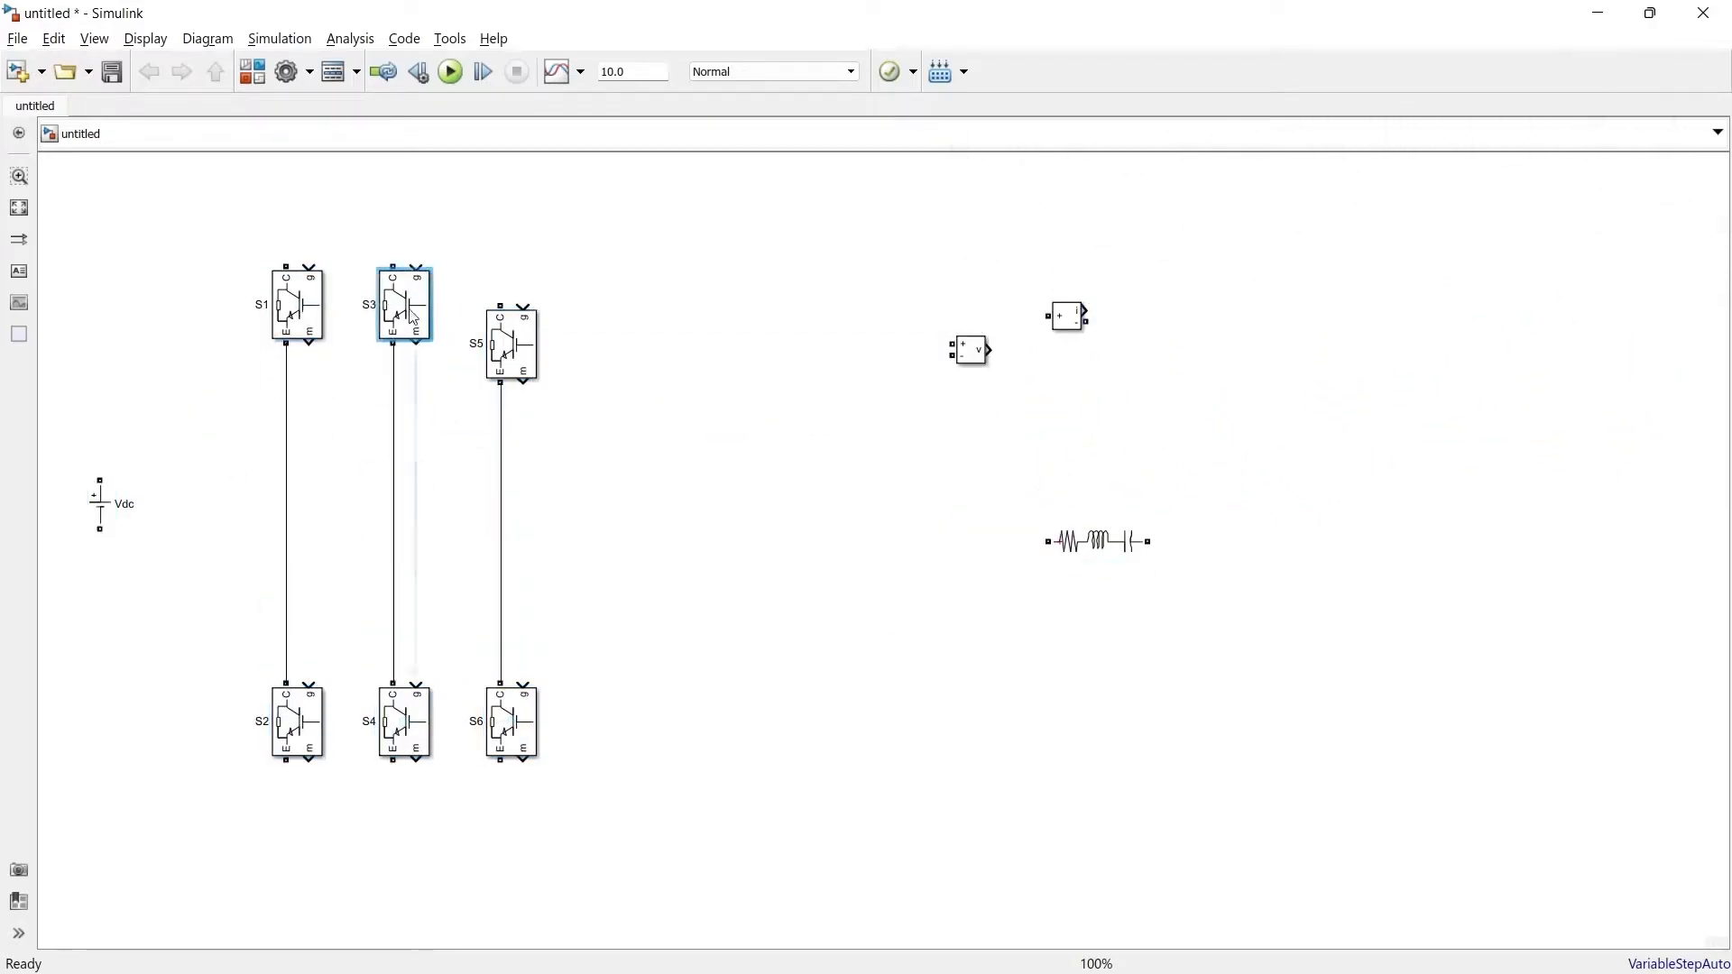
drag(512, 345, 511, 305)
drag(512, 722, 511, 761)
drag(405, 722, 405, 761)
Wire the top and bottom rails of the three legs to the Vdc source
drag(358, 211, 358, 208)
drag(393, 800, 287, 889)
drag(499, 800, 393, 889)
click(346, 855)
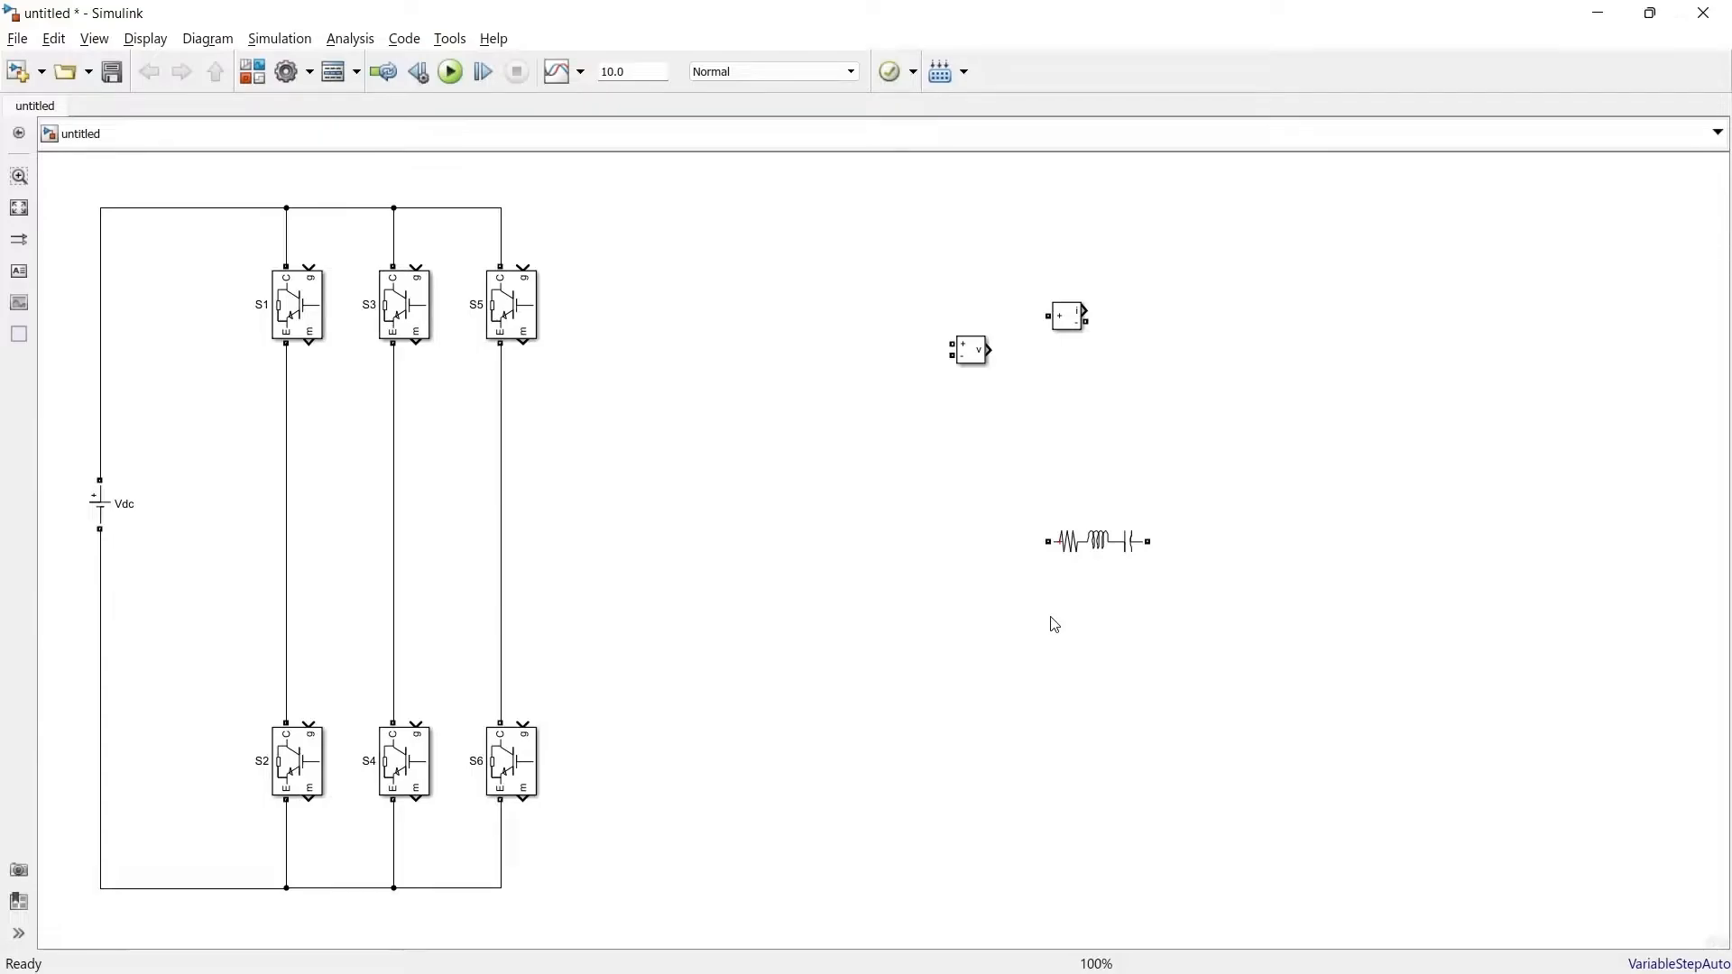
Name the load branch R1 and rotate copies to form a star-connected load of R1, R2 and R3
double_click(1097, 541)
click(901, 658)
text(R1)
drag(1118, 541, 861, 491)
key(ctrl+r)
drag(782, 536, 793, 541)
Insert current measurements IR, IY and IB into the three output lines feeding the load
drag(1066, 316, 584, 419)
text(IR)
drag(584, 419, 287, 418)
drag(601, 423, 862, 464)
drag(563, 536, 394, 536)
drag(563, 666, 501, 665)
Add line voltage measurements VRY, VYB and VBR between the inverter output lines
drag(971, 351, 559, 598)
text(VRY)
drag(541, 593, 638, 711)
text(VYB)
drag(620, 706, 862, 441)
text(VBR)
Add phase voltage measurements VR and VY across the star load resistors, with Goto blocks on every measurement output
text(VR)
drag(907, 496, 926, 445)
text(VY)
drag(919, 531, 754, 541)
drag(926, 446, 937, 445)
drag(936, 536, 936, 631)
drag(918, 638, 861, 653)
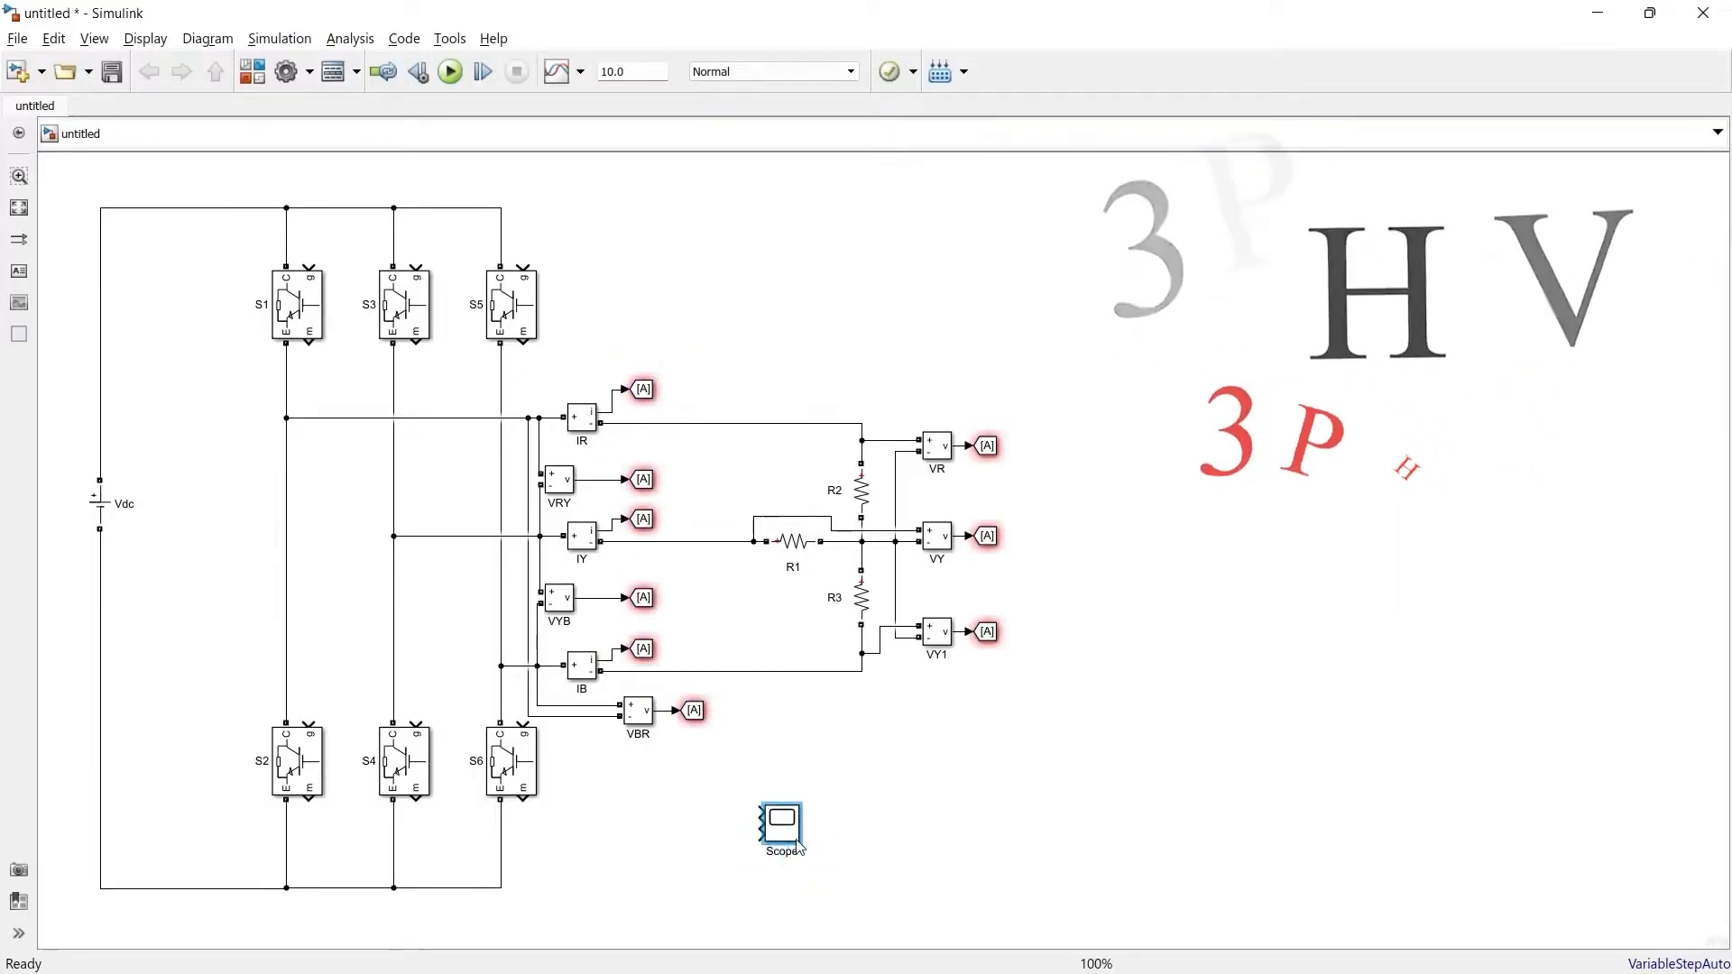
Add three scopes, each fed by three From blocks
double_click(782, 824)
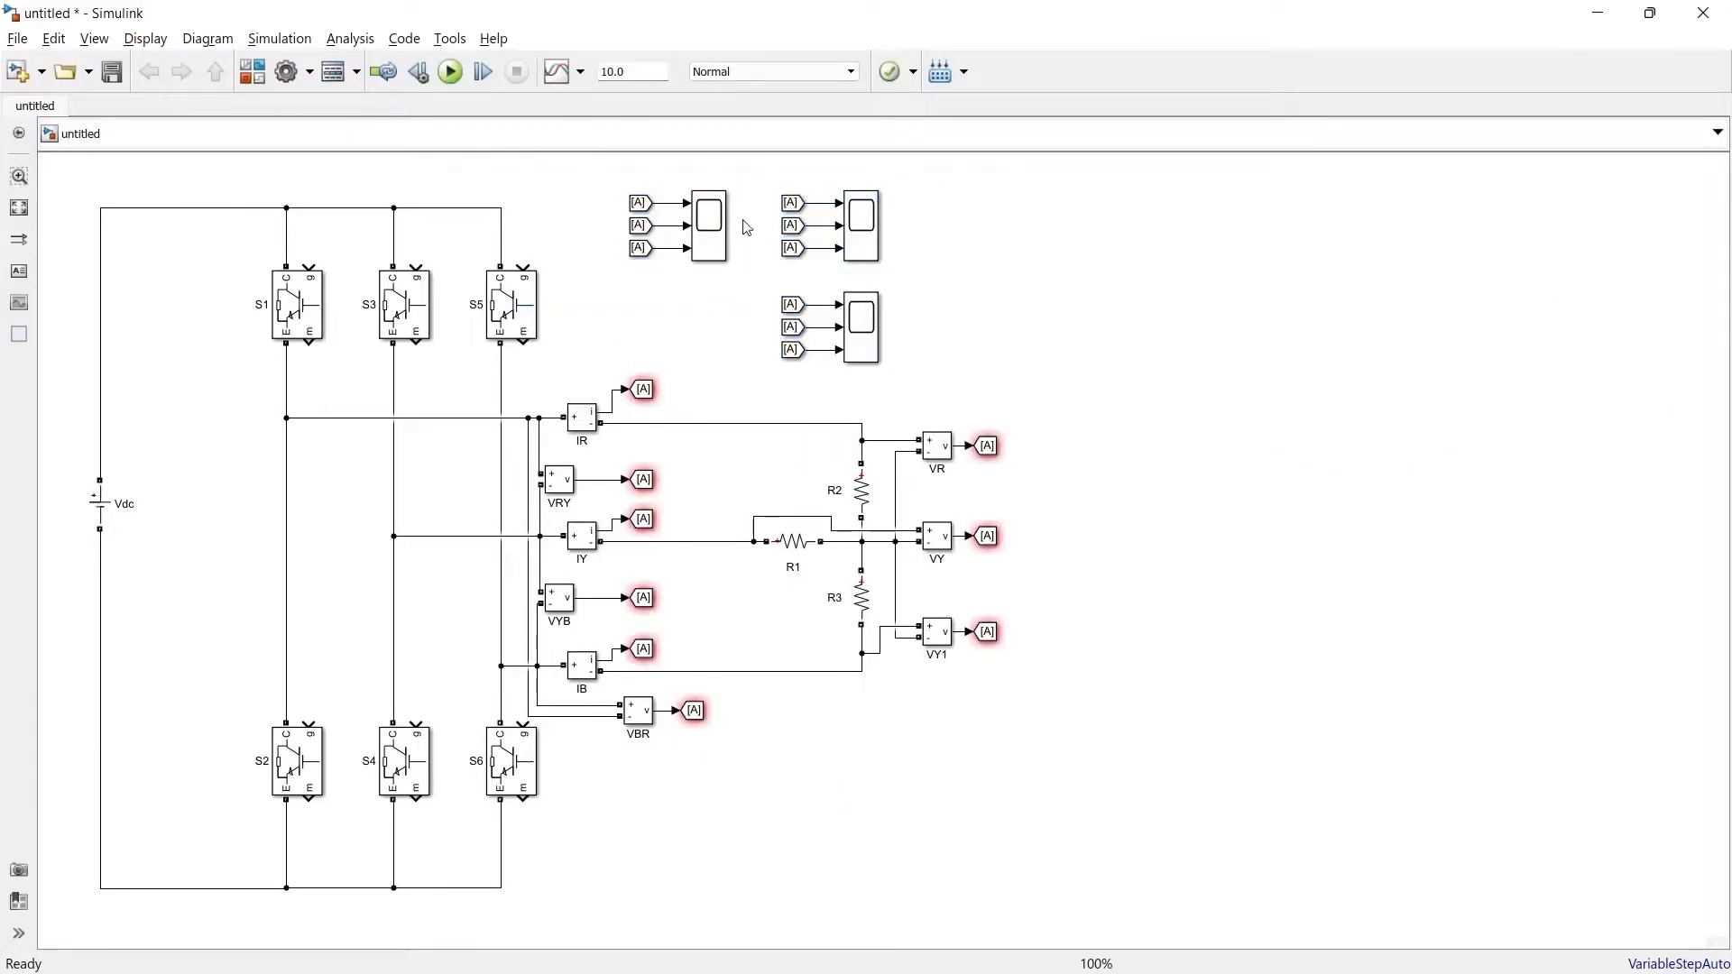
click(875, 358)
click(637, 204)
Set each measurement's Goto tag to its signal name, such as IR, VRY and VR
double_click(643, 388)
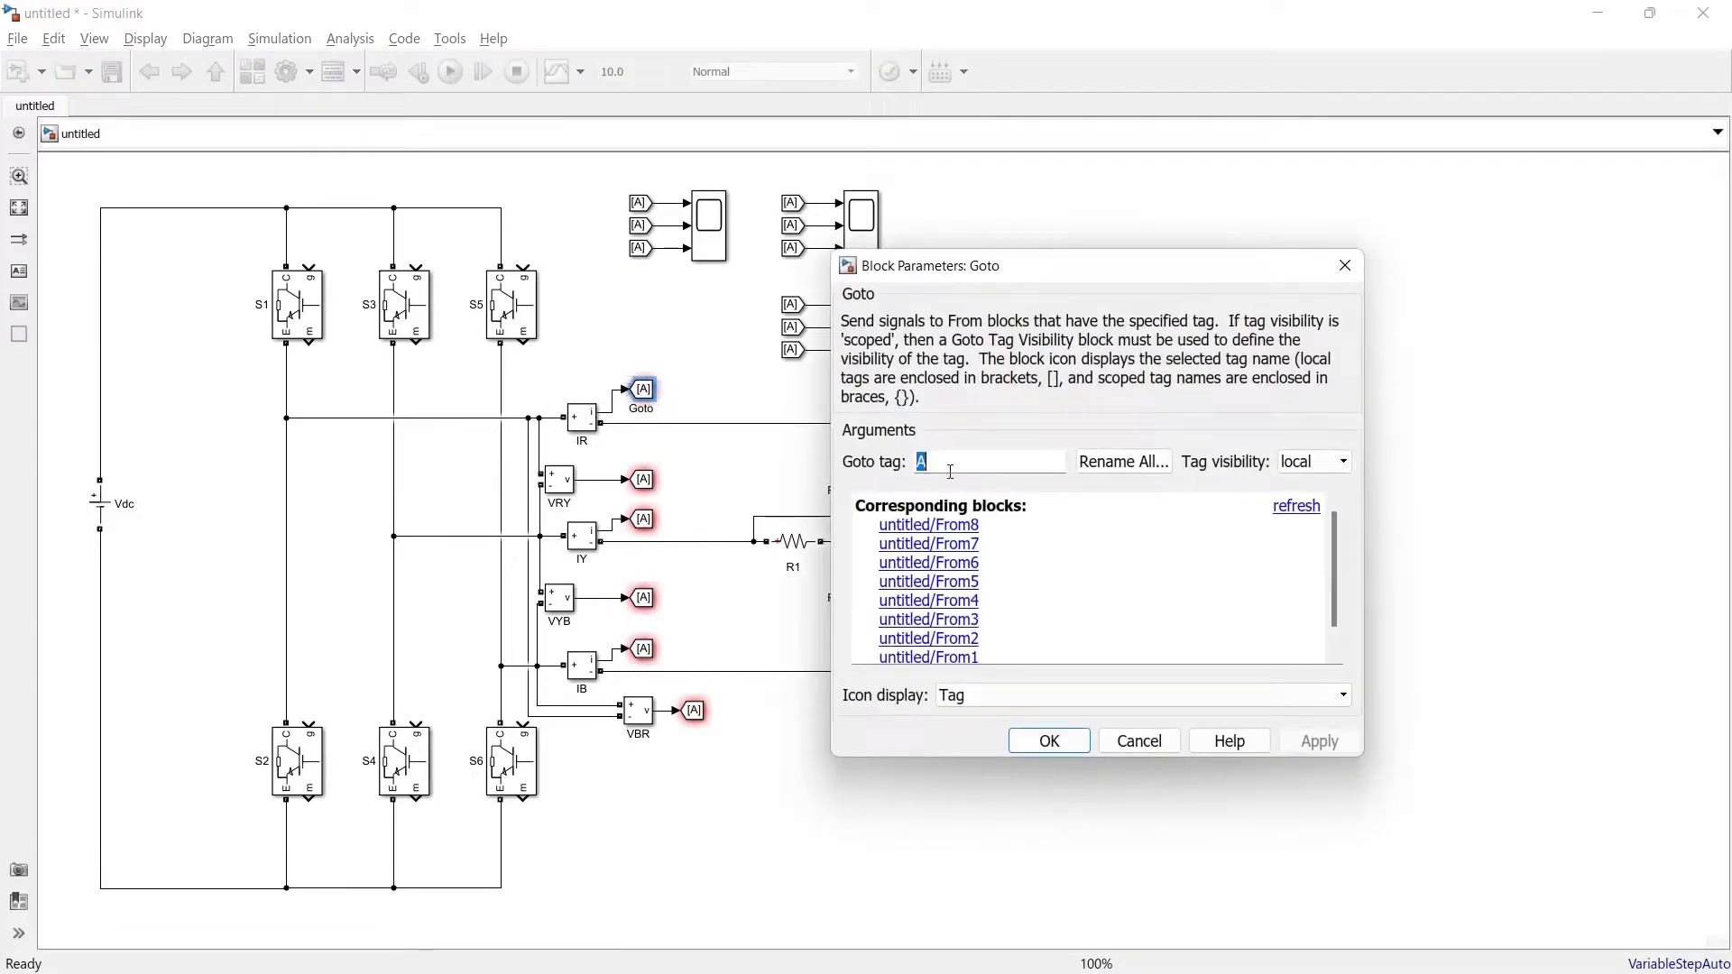
text(IR)
key(Return)
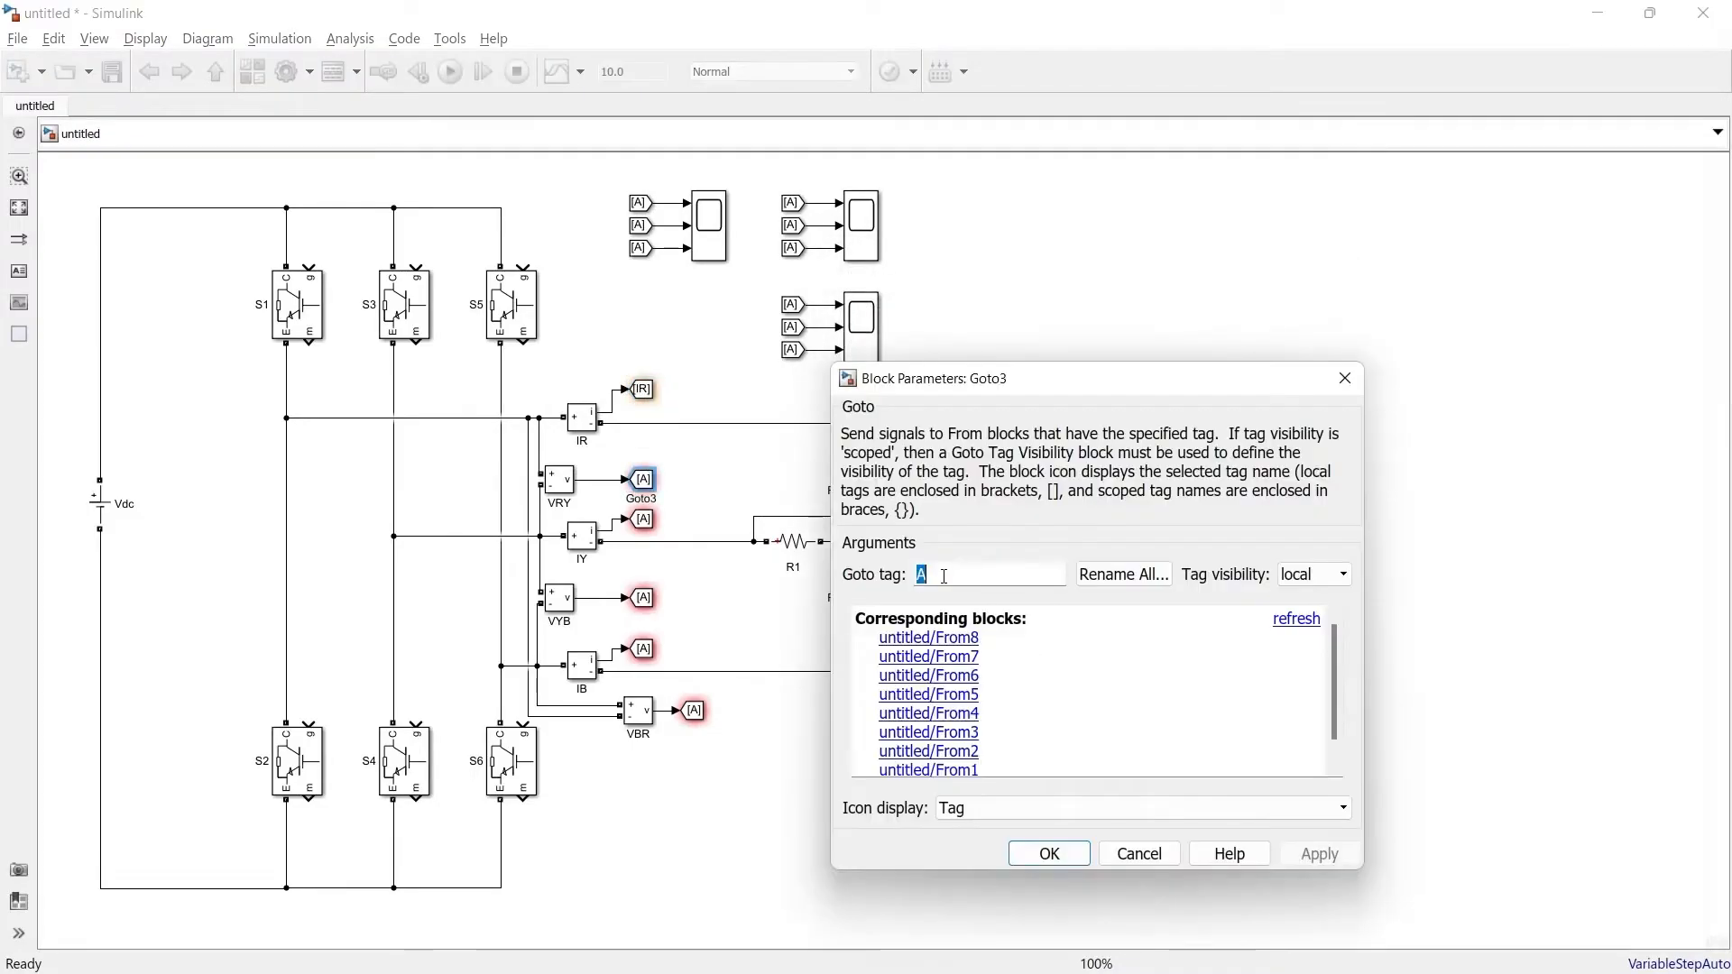
key(Return)
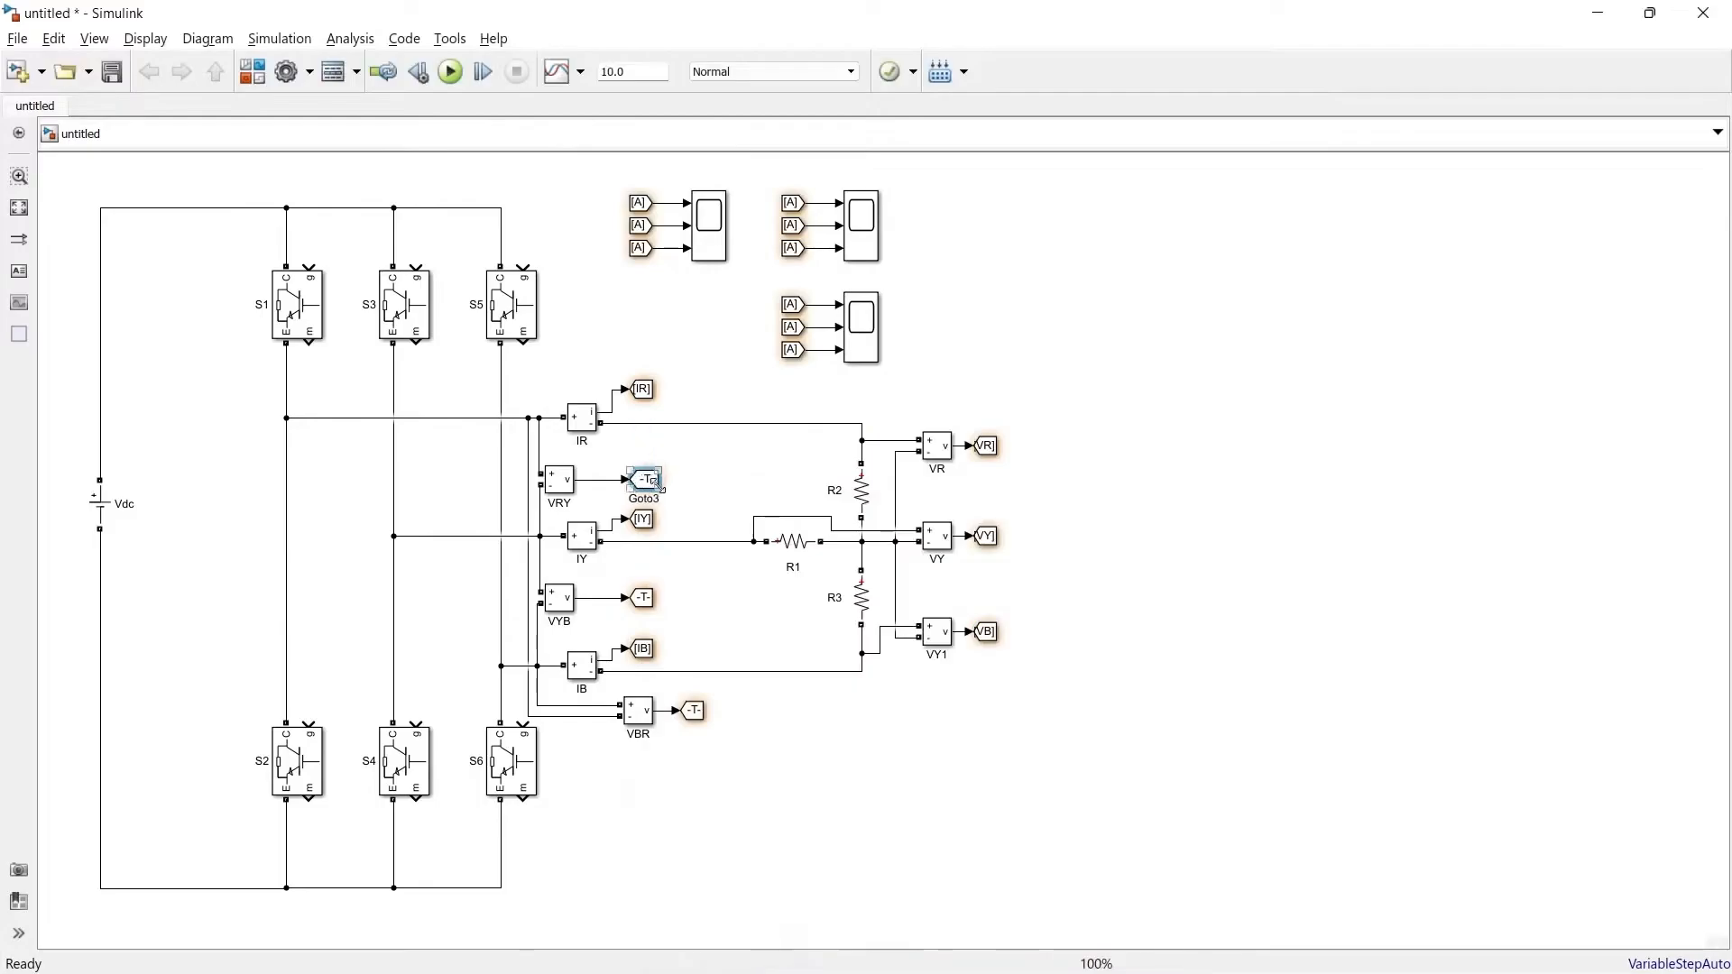
Assign the From tags for each scope and annotate the scopes Current, Line Voltage and Phase Voltage
double_click(793, 224)
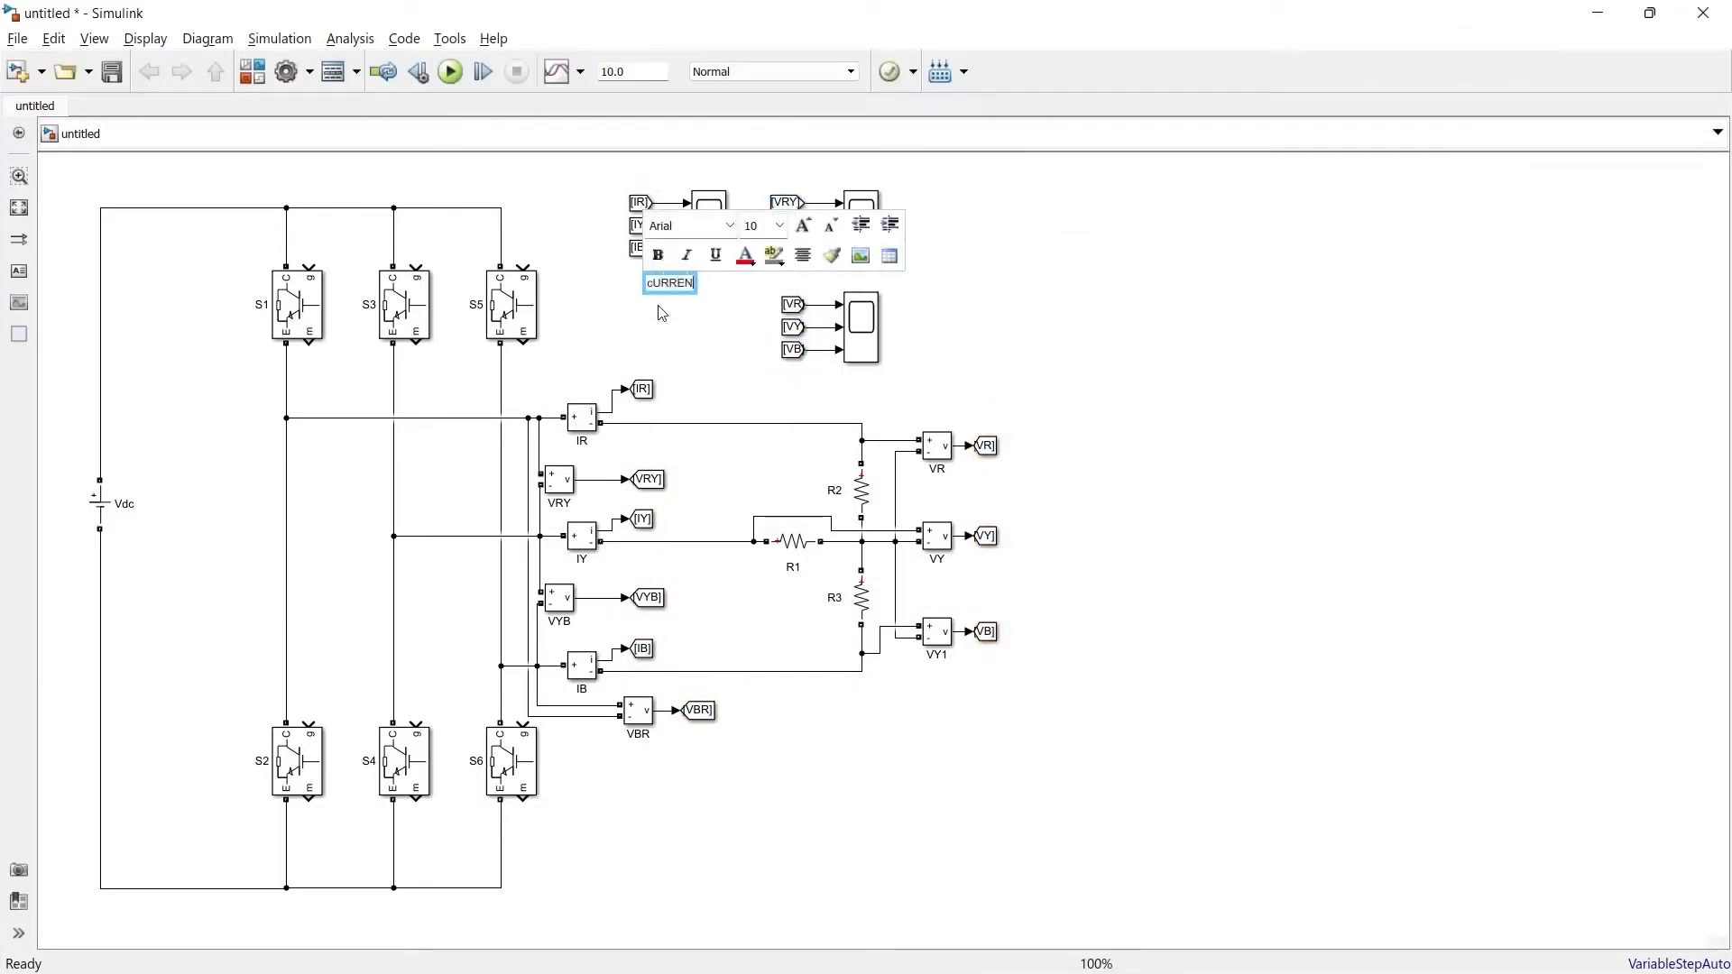
click(758, 263)
click(803, 339)
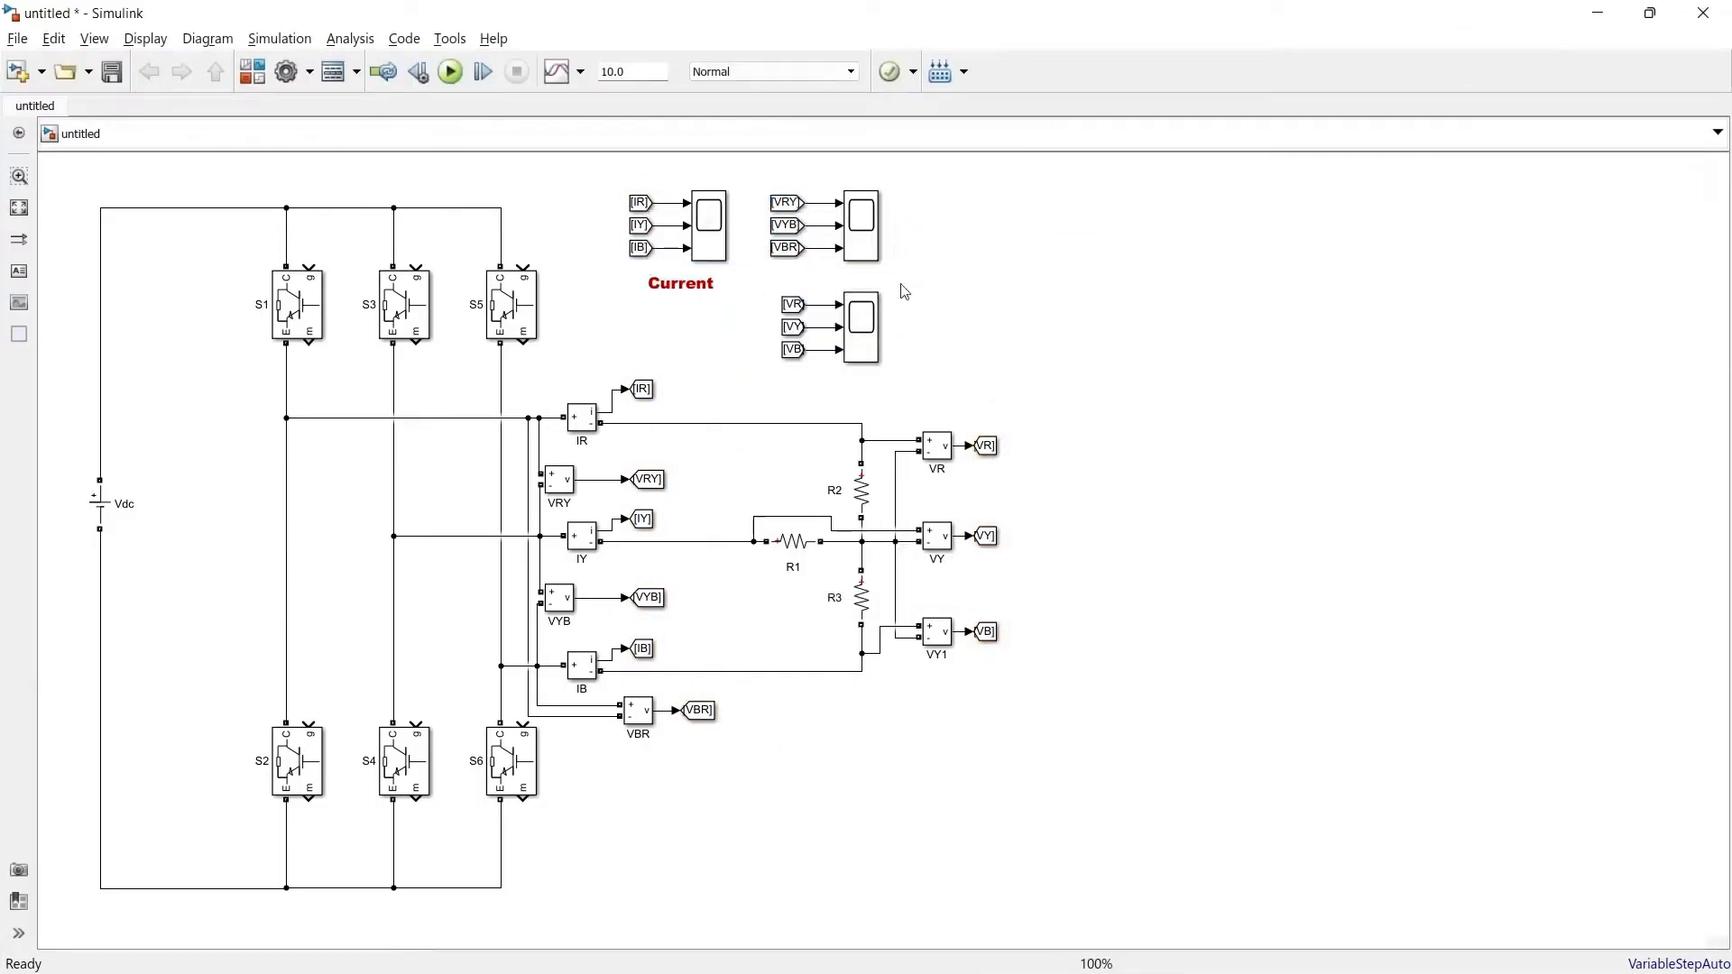
double_click(800, 280)
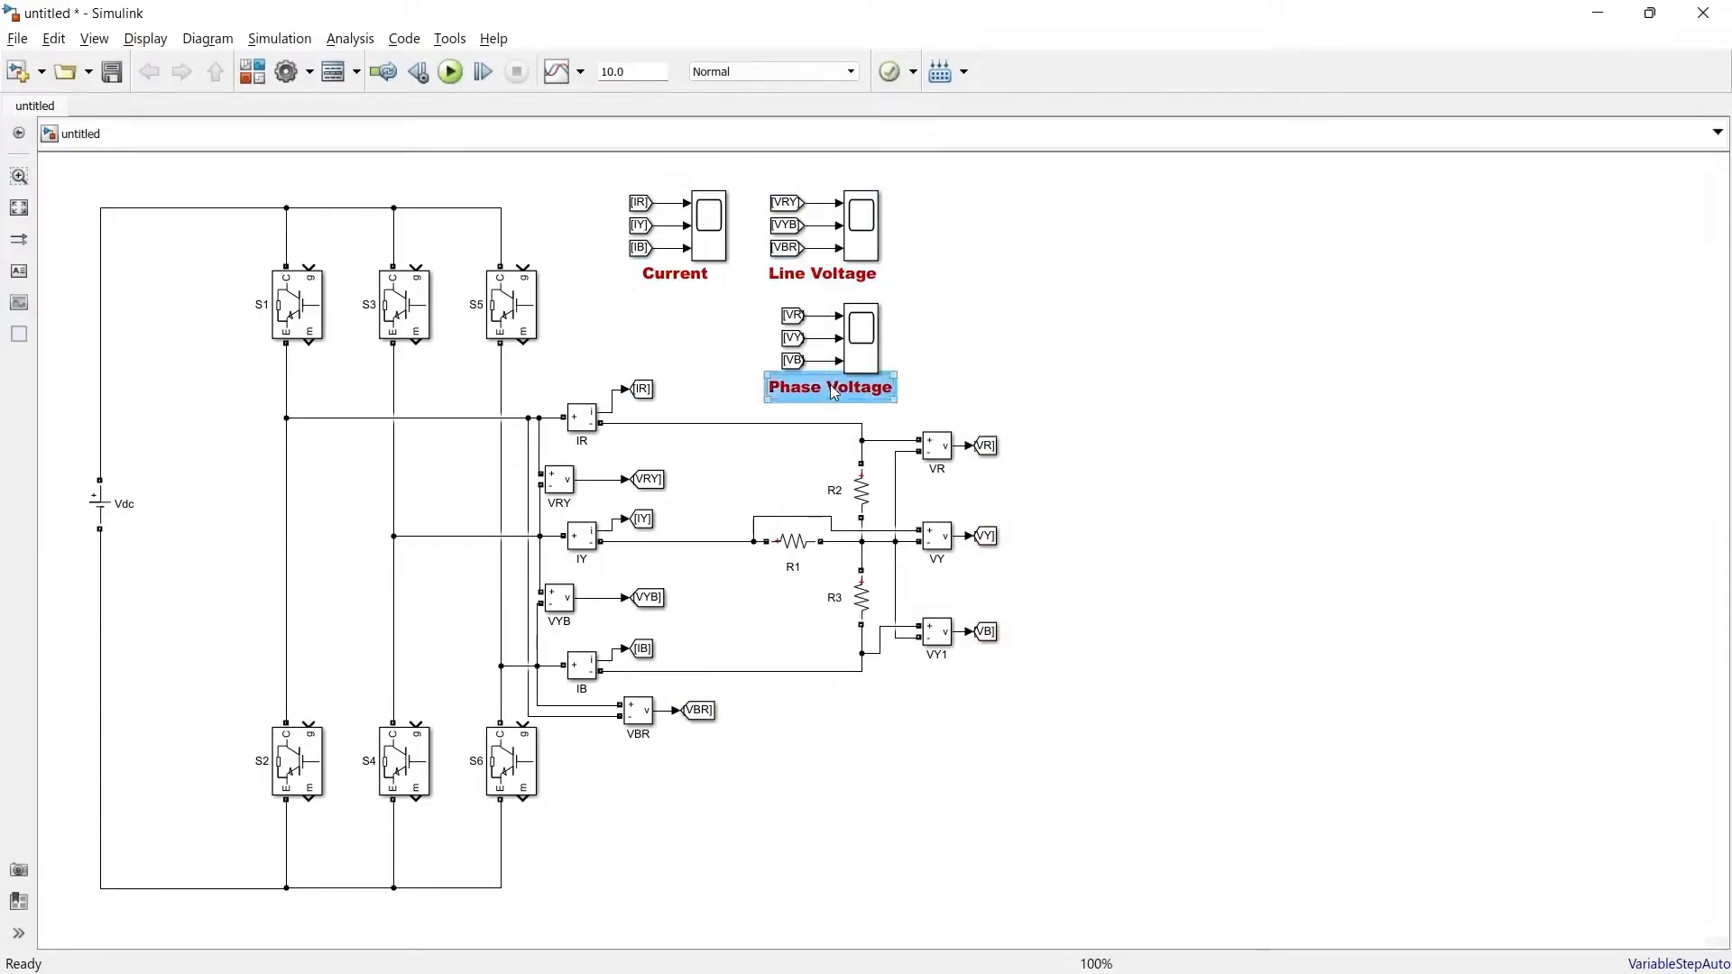
click(1095, 291)
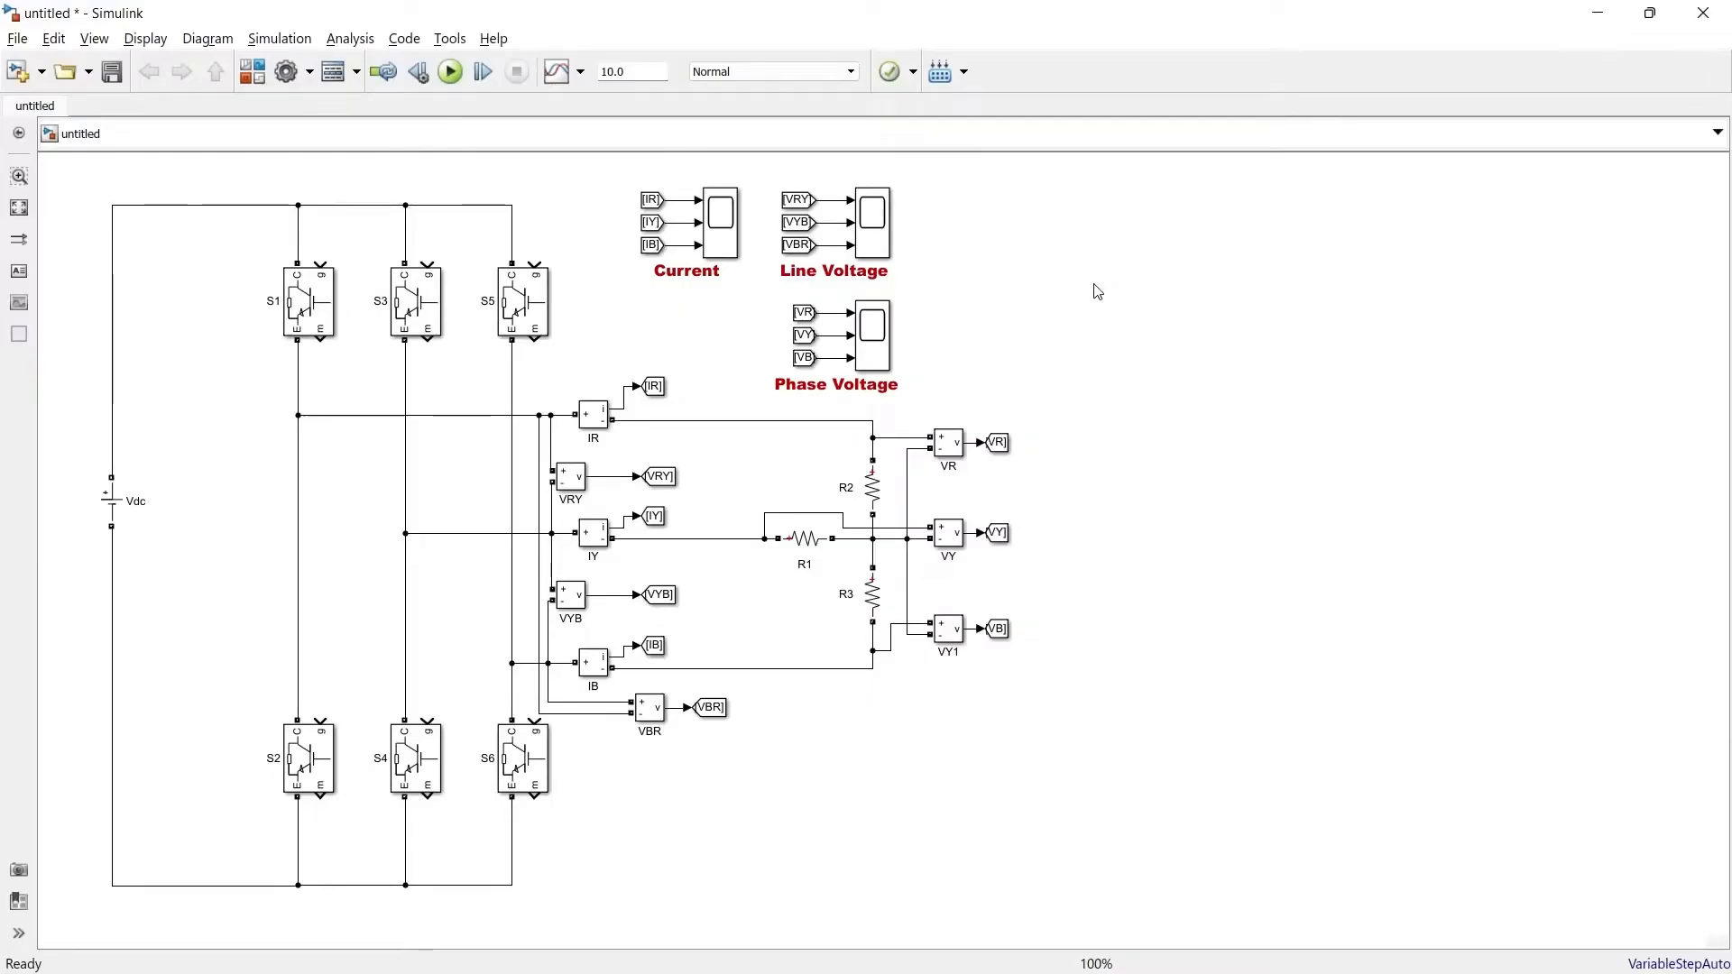
Add a Pulse Generator block from the Simulink Sources library to the model
key(ctrl+shift+l)
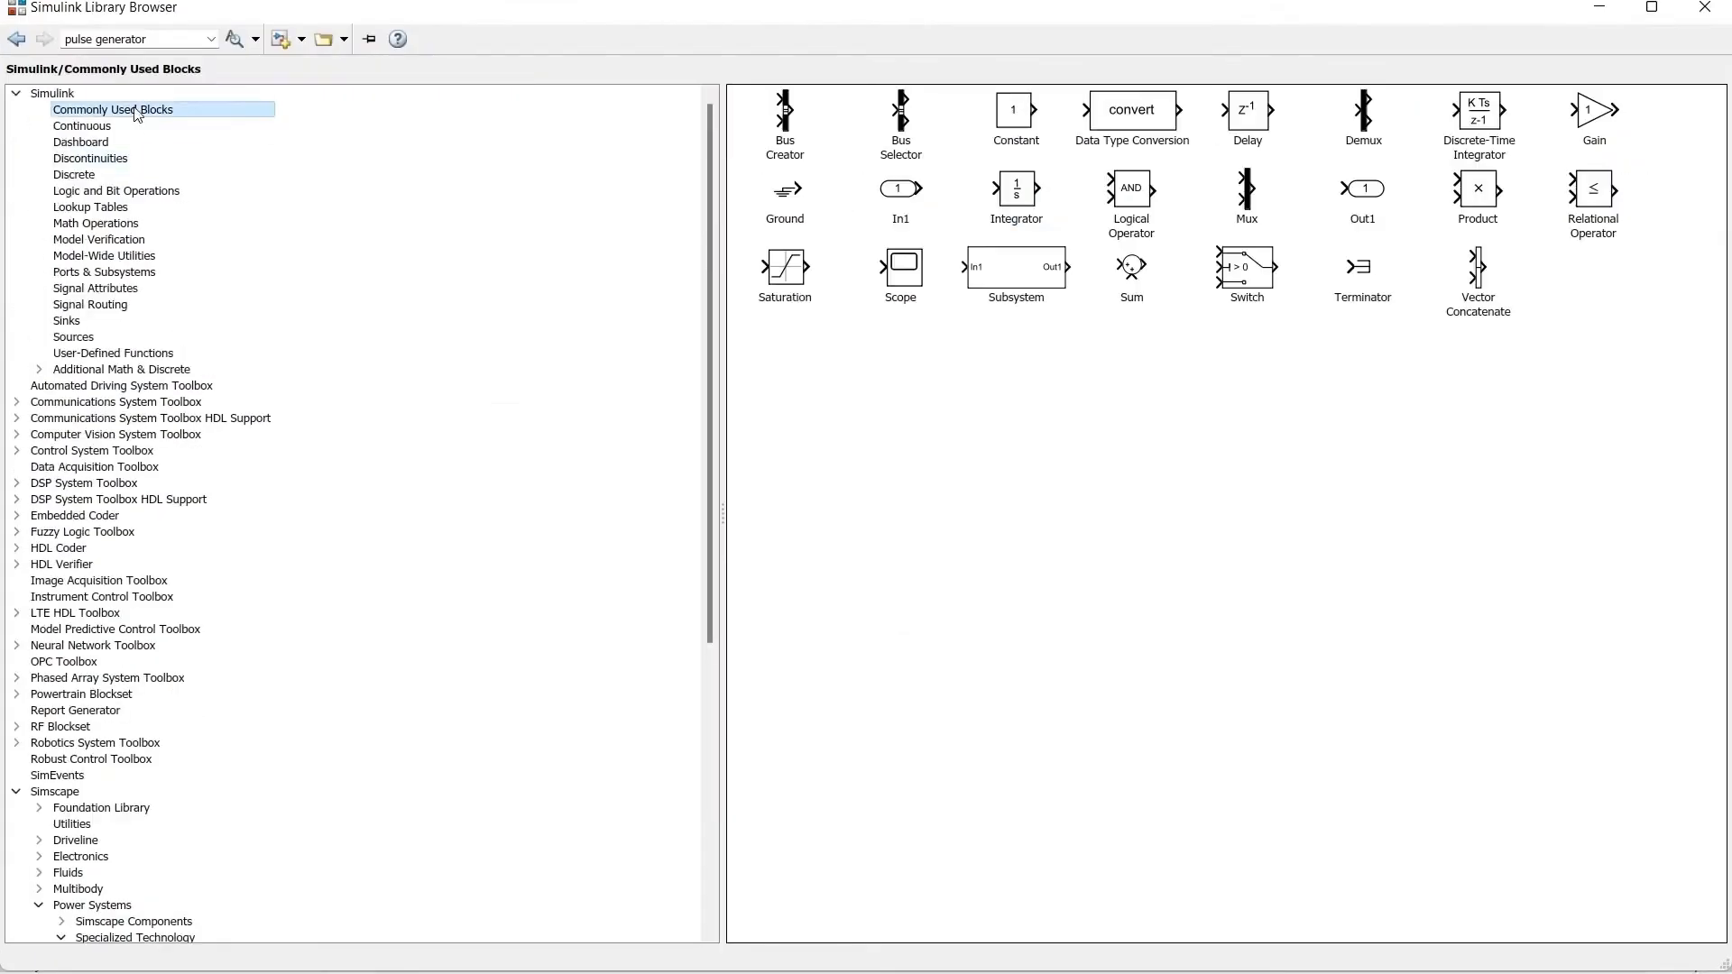
click(66, 320)
click(73, 337)
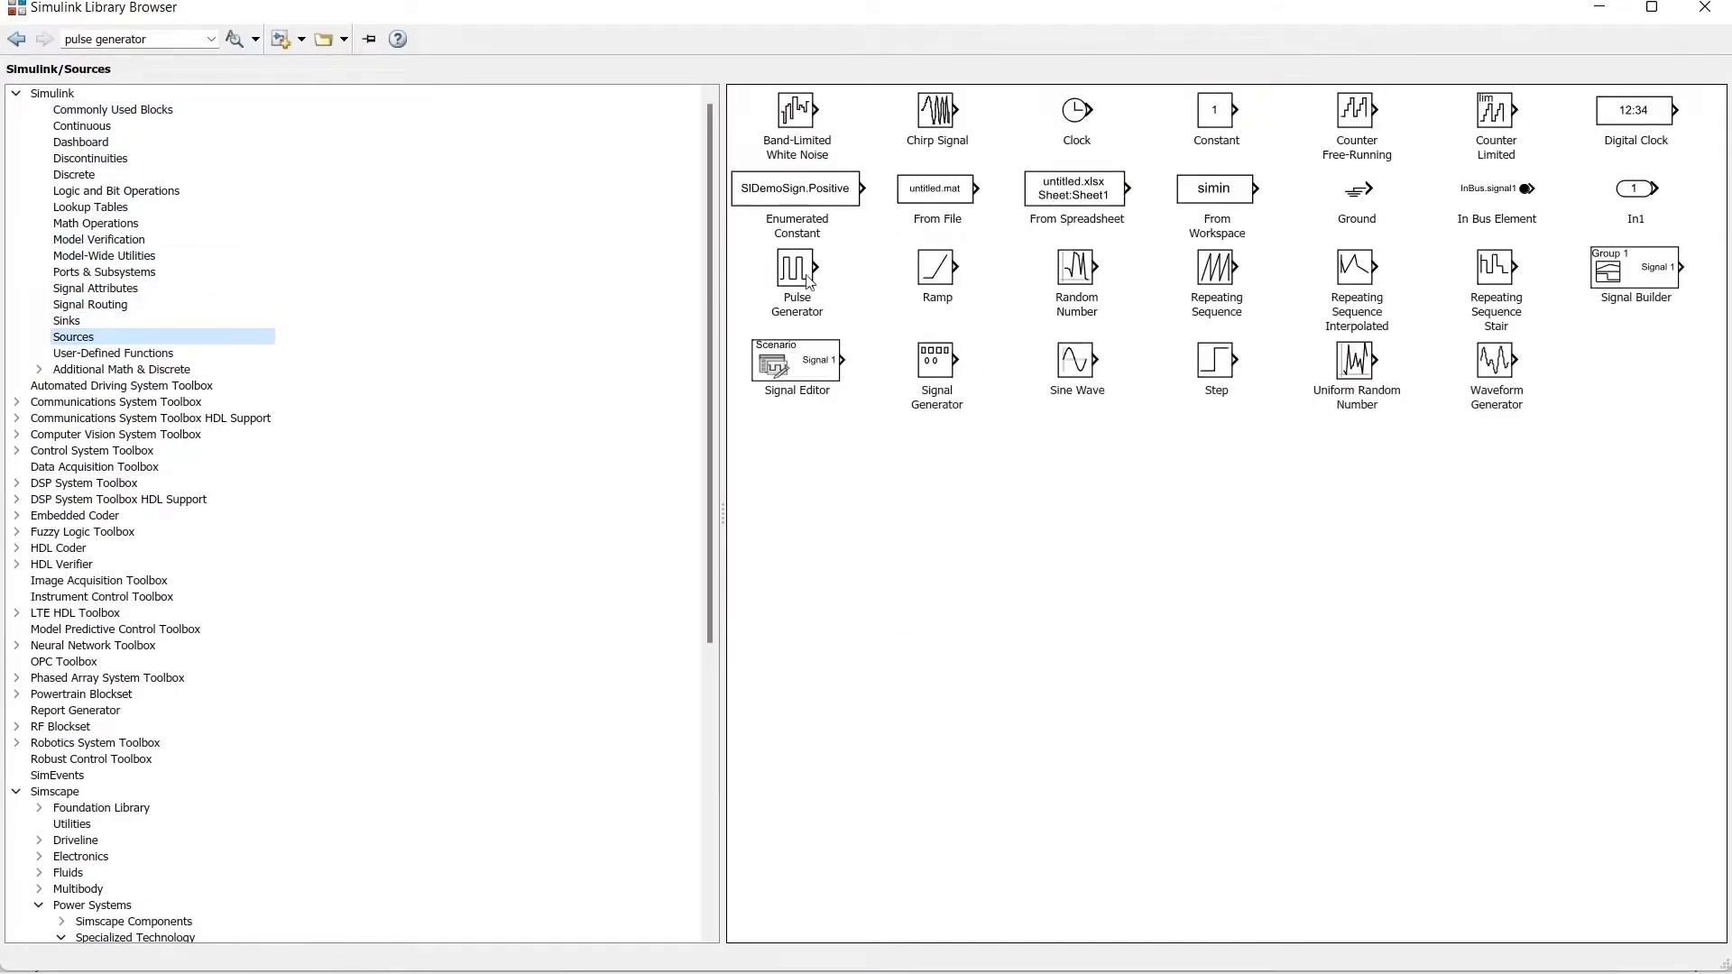
right_click(843, 299)
click(902, 313)
click(1599, 7)
Set the Pulse Generator's period to 0.02 s and pulse width to 50 %
drag(884, 551, 1088, 221)
double_click(1088, 221)
scroll(1035, 487, down, 2)
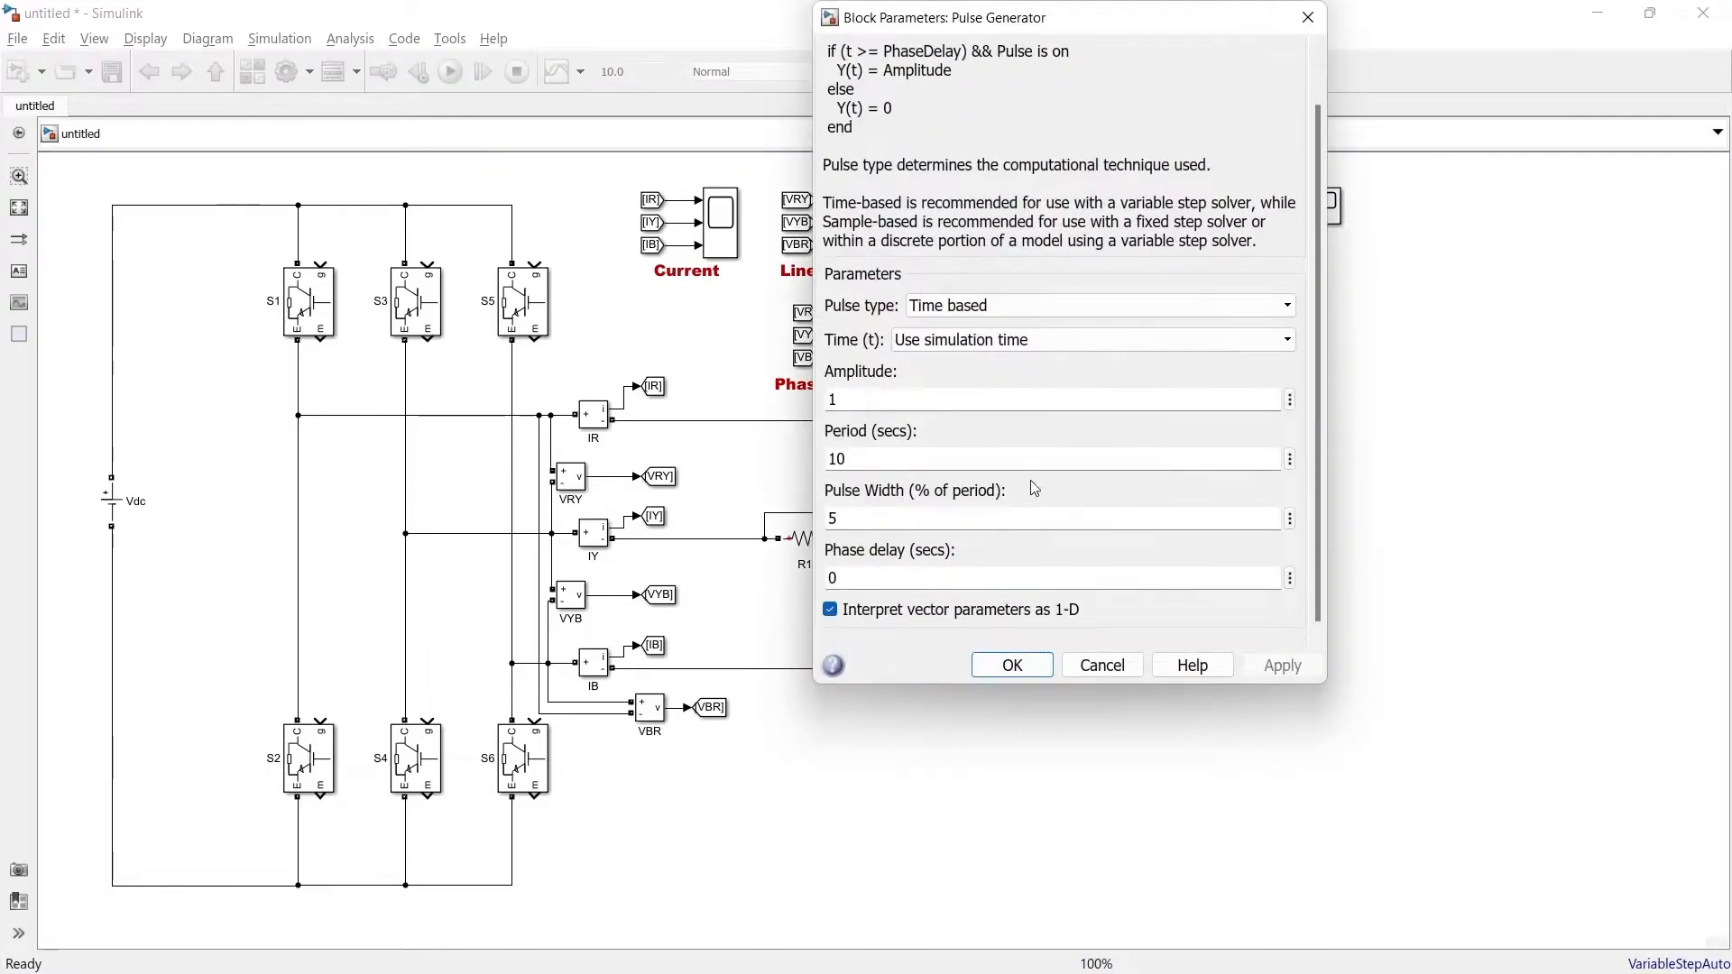
double_click(1013, 460)
text(0.02)
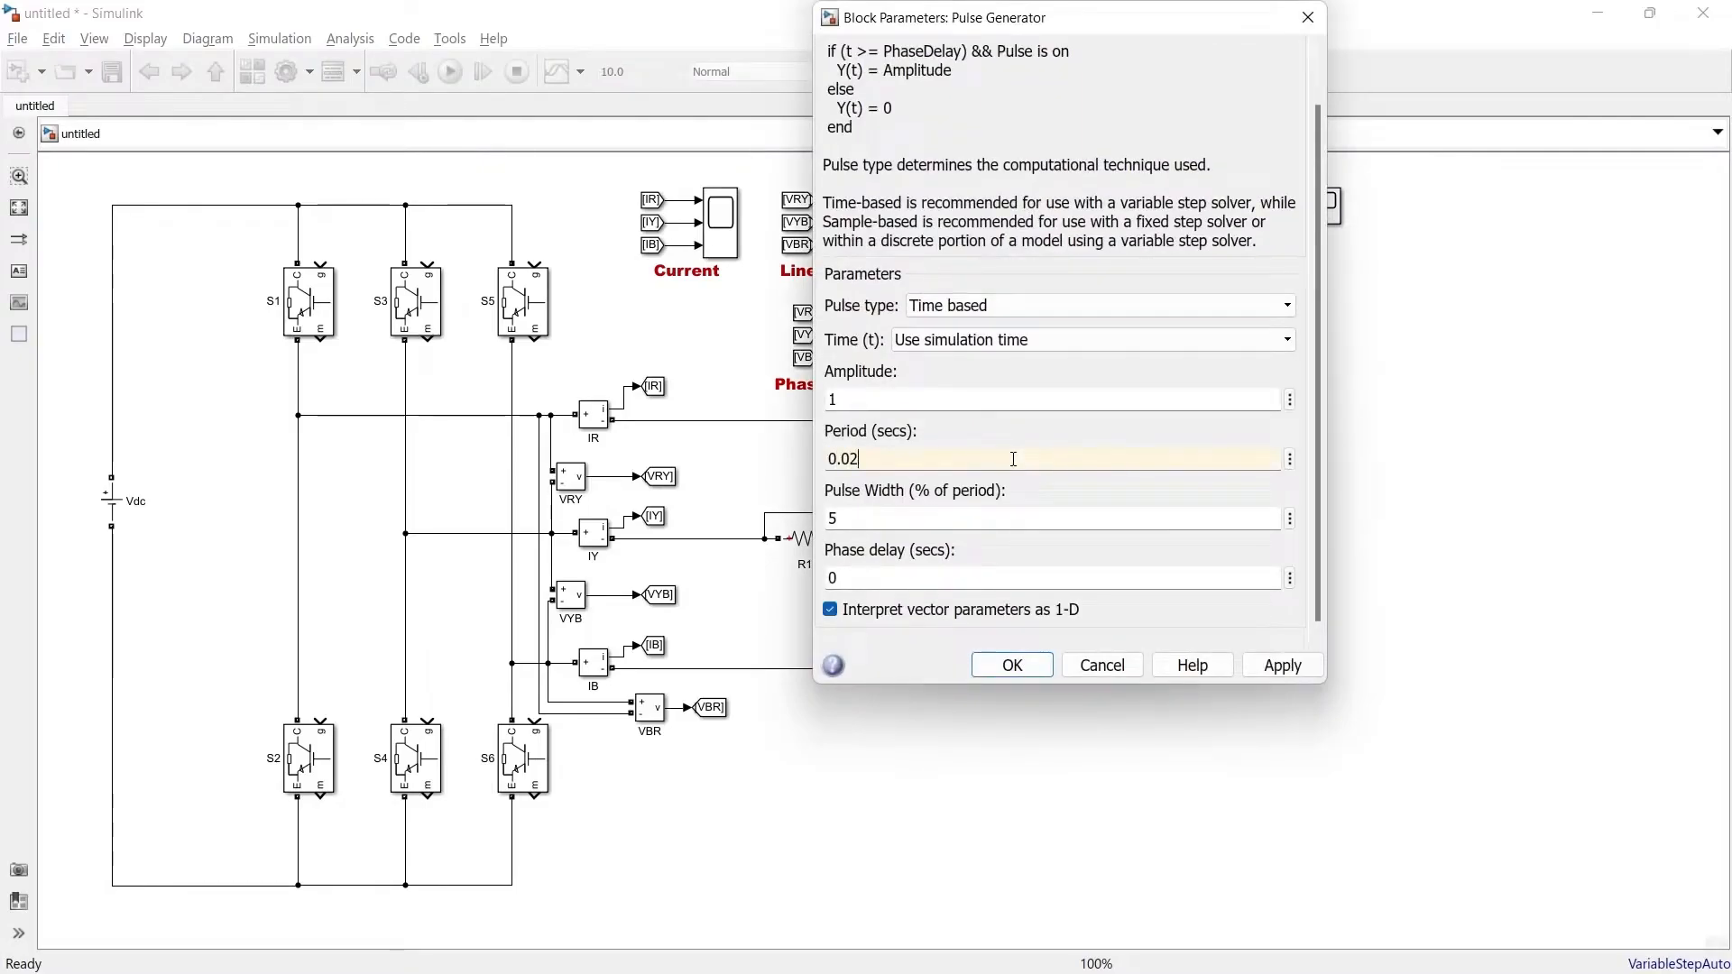
double_click(1015, 520)
text(5)
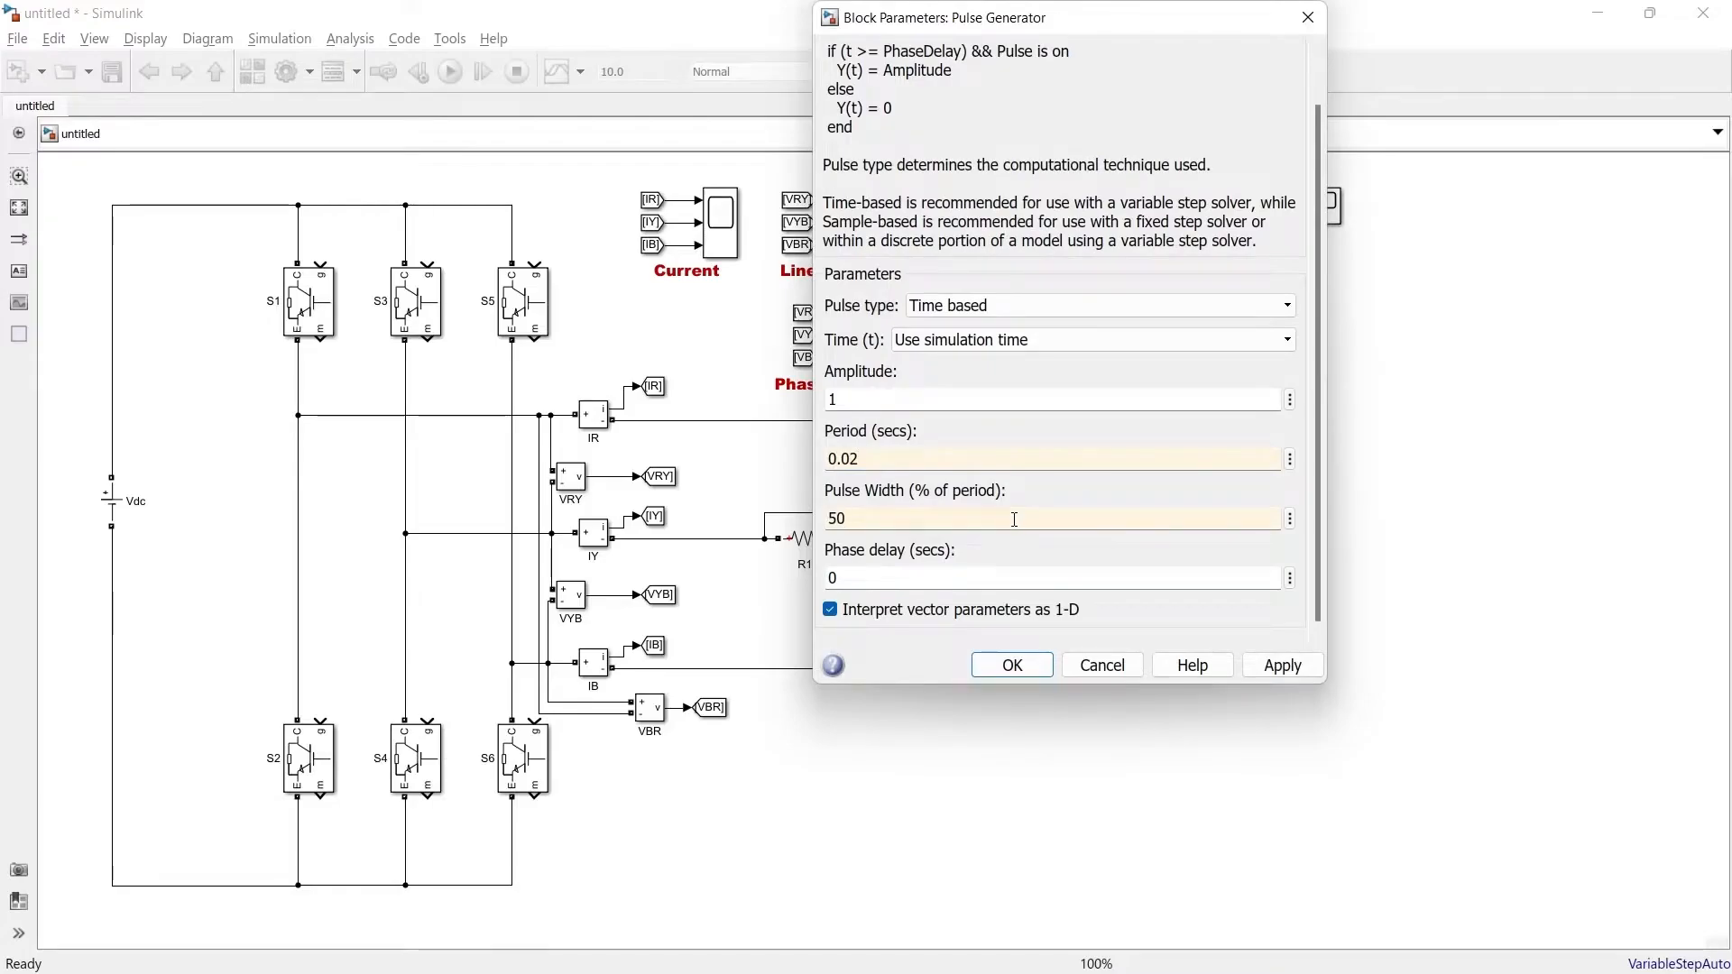
click(1014, 665)
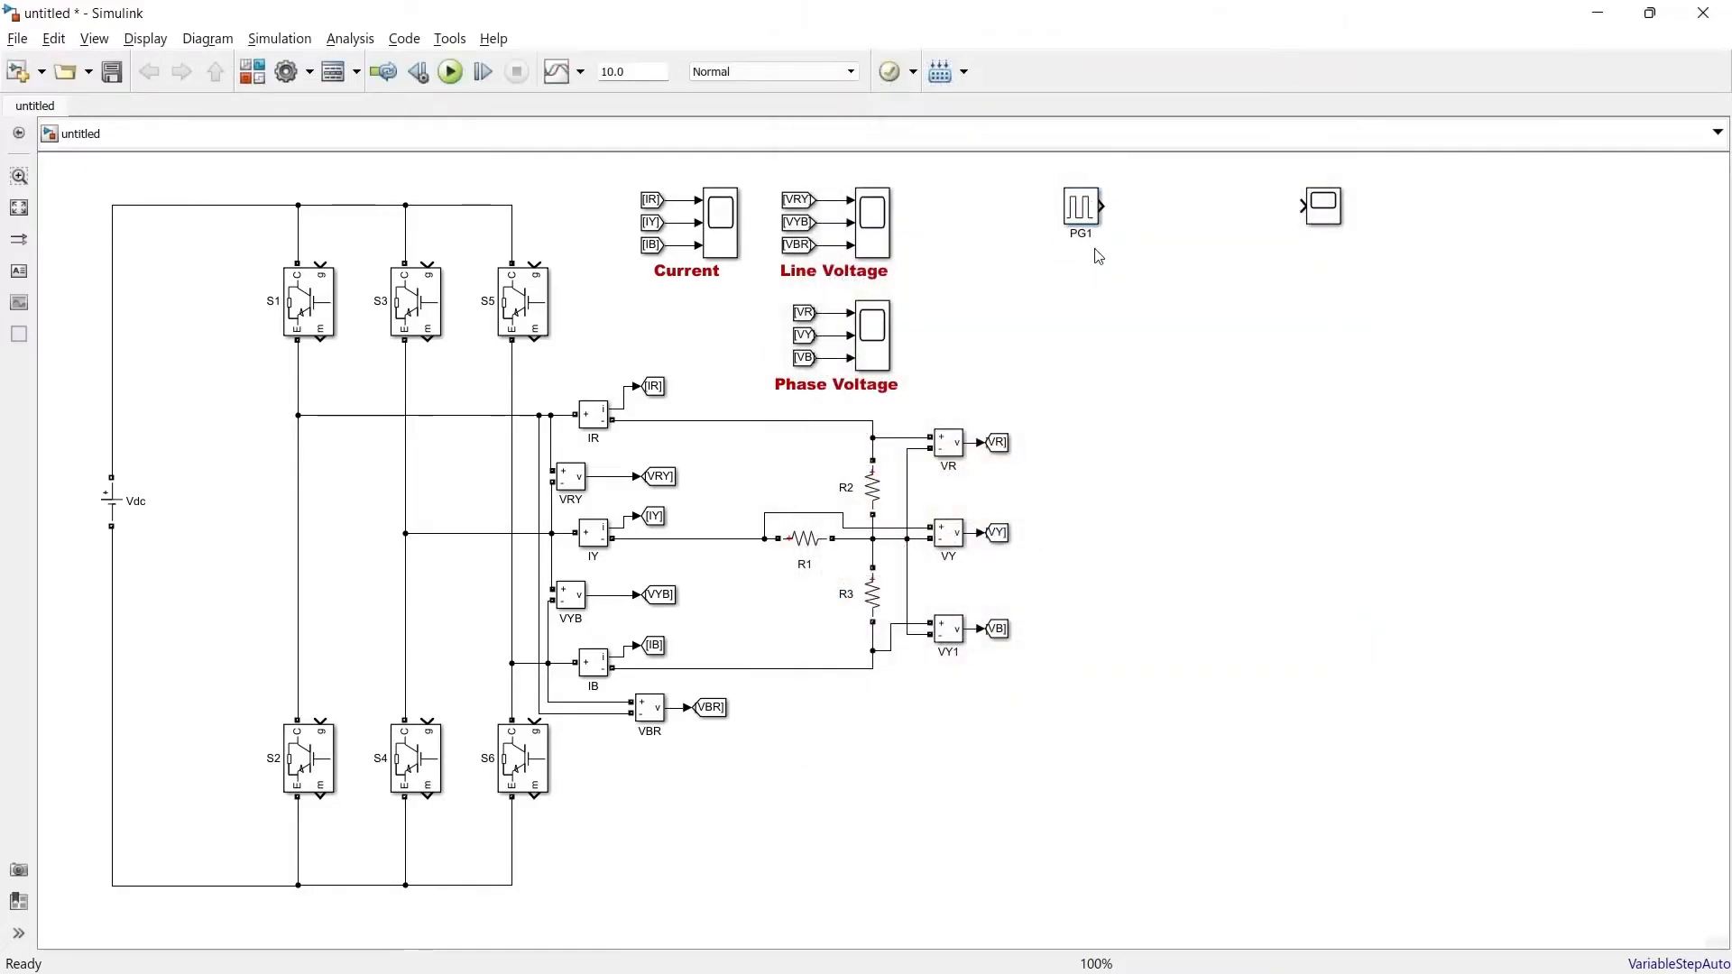
Shrink the pulse generator, label it PG1 and move the spare scope beside it
drag(1099, 224, 1090, 214)
drag(1076, 203, 1030, 207)
drag(1324, 210, 1346, 210)
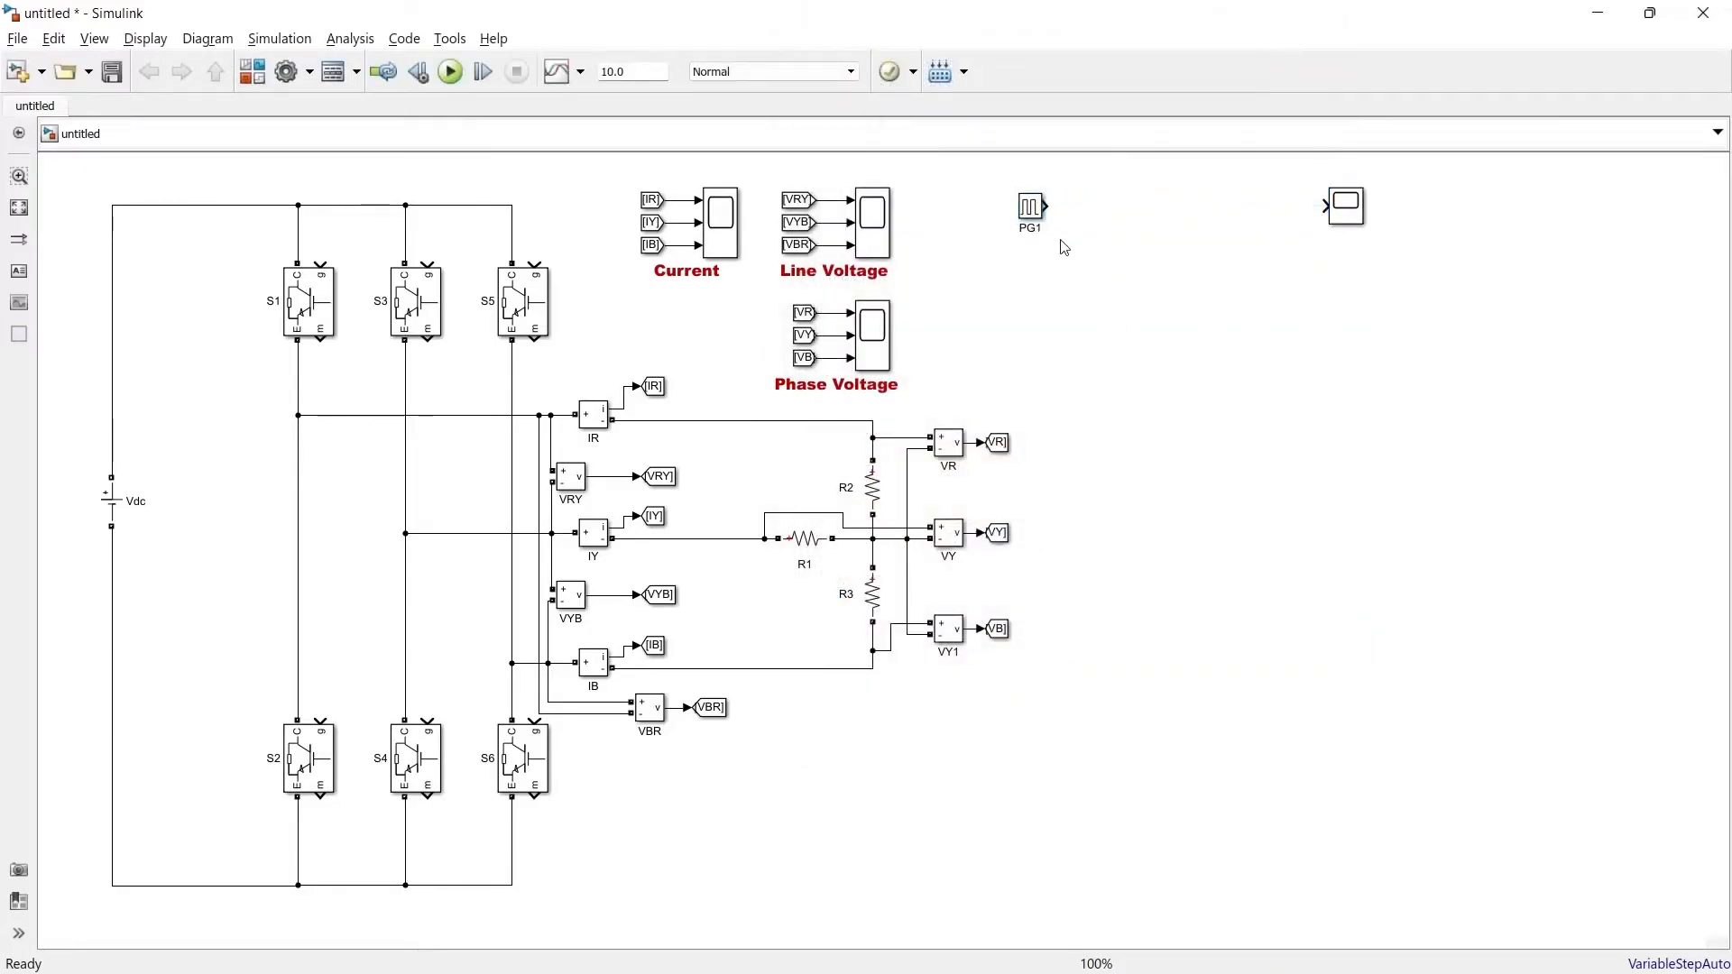
click(1026, 216)
Examine the switching order of S1 to S6 against the gating waveforms
click(309, 304)
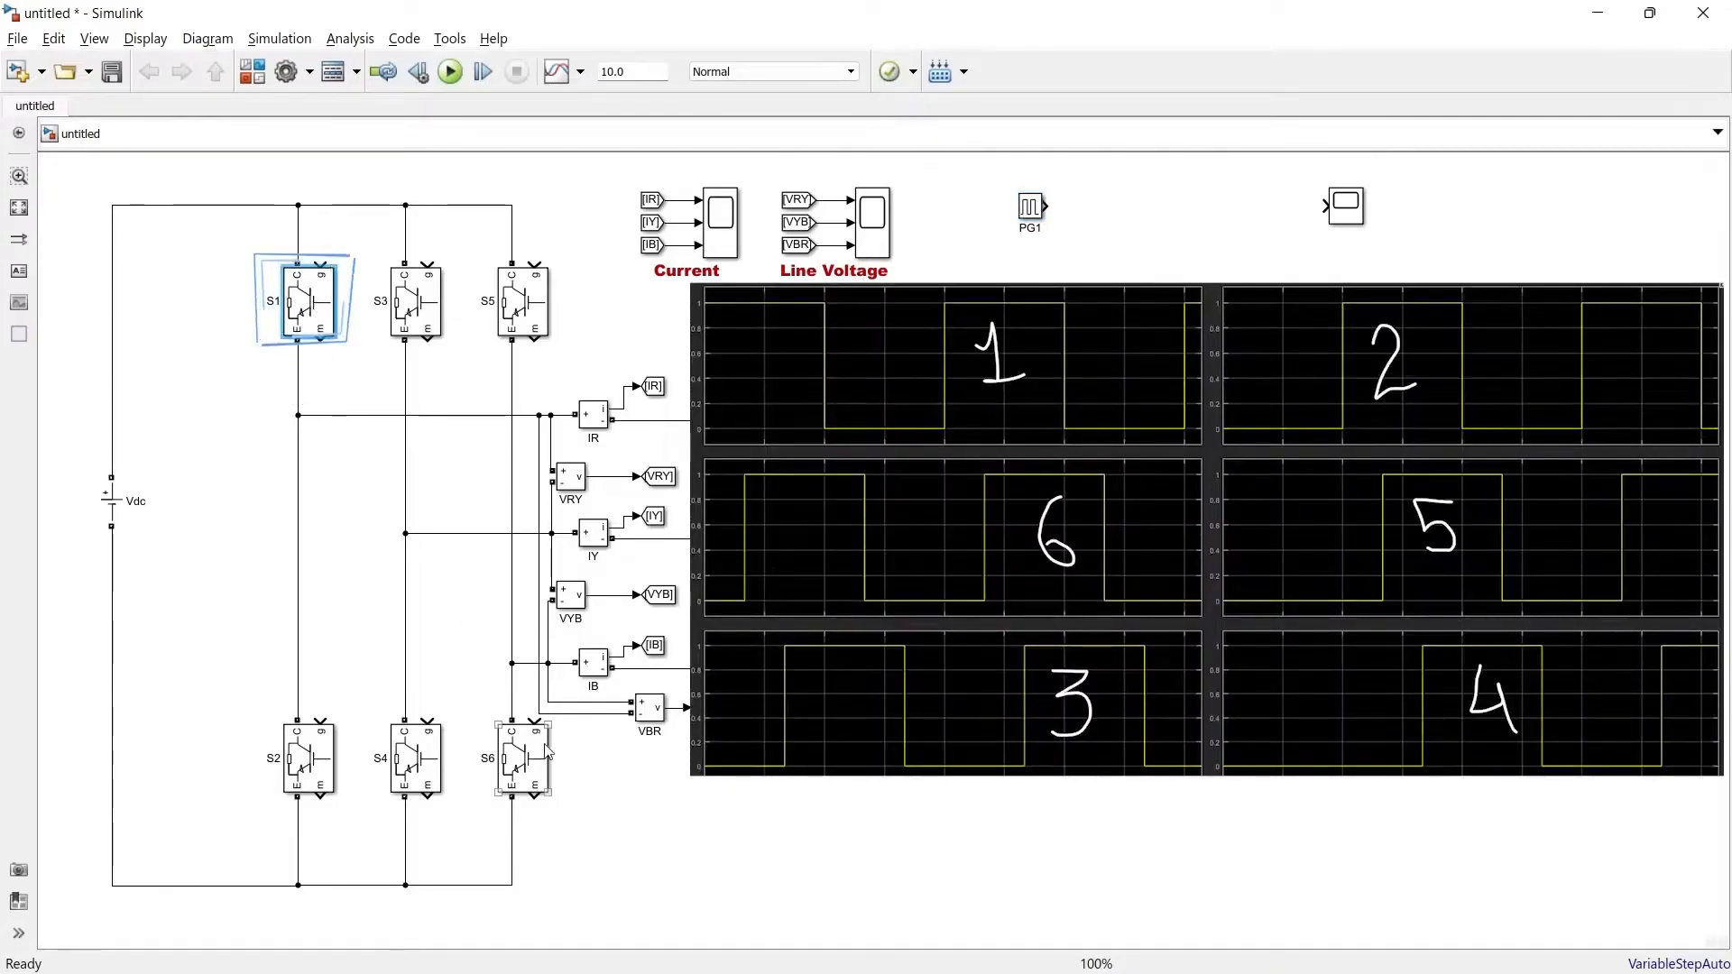
click(533, 763)
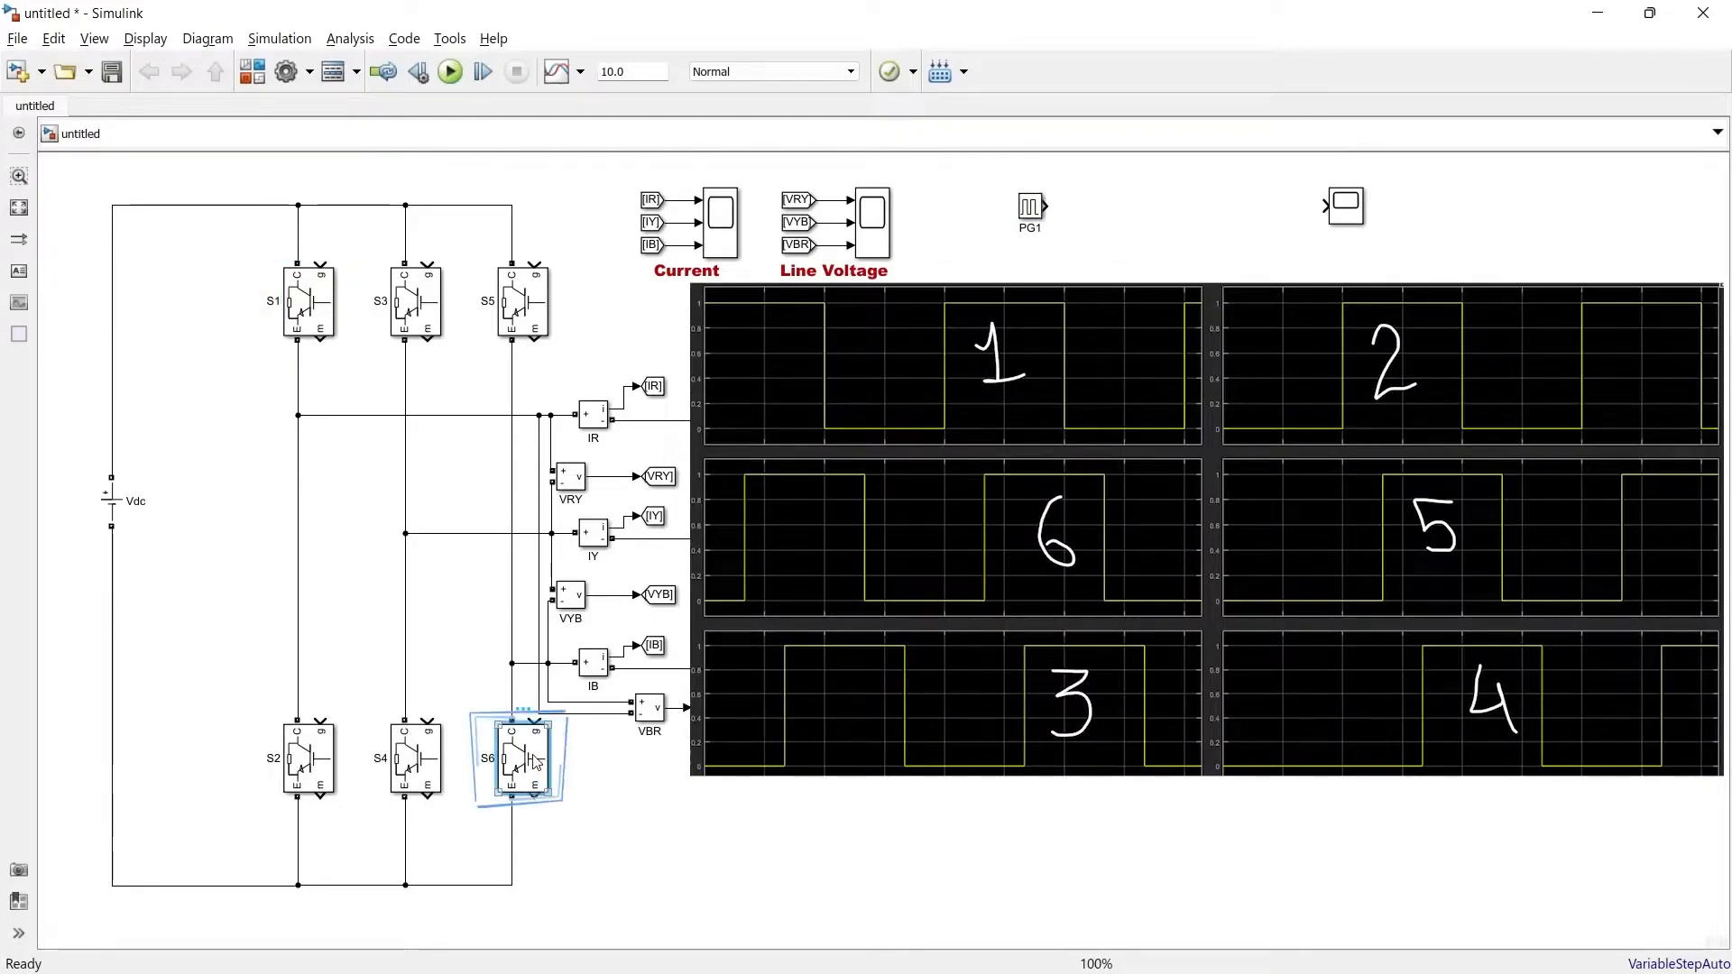
click(418, 321)
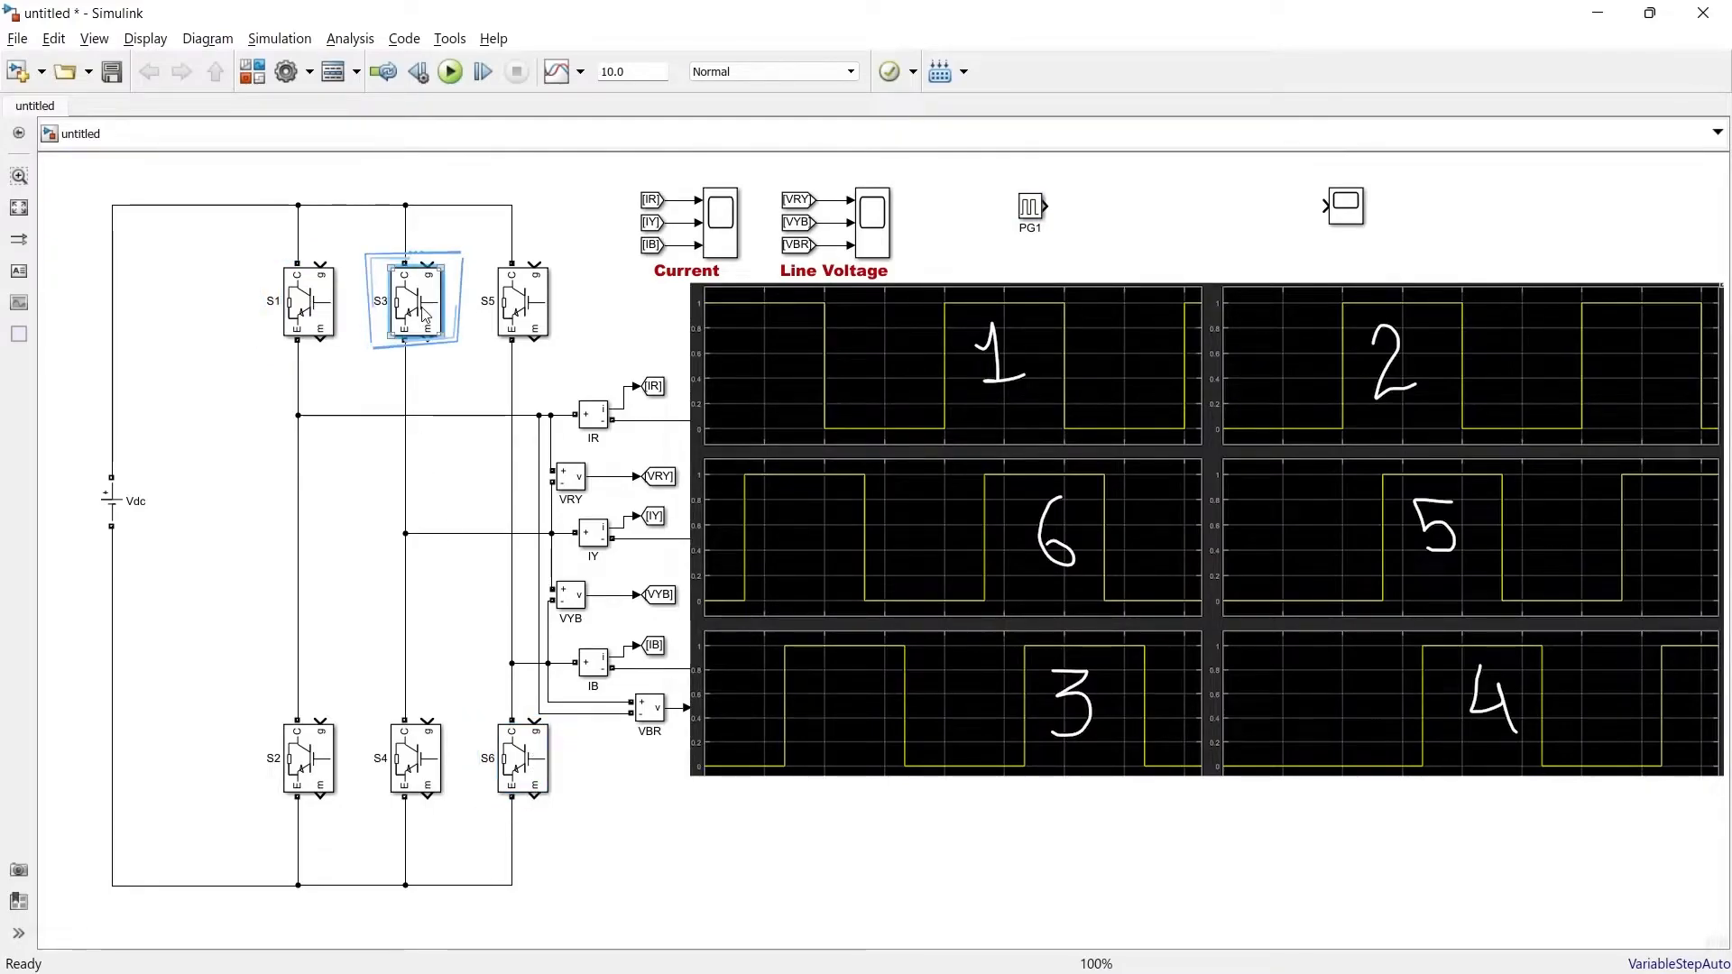
click(297, 767)
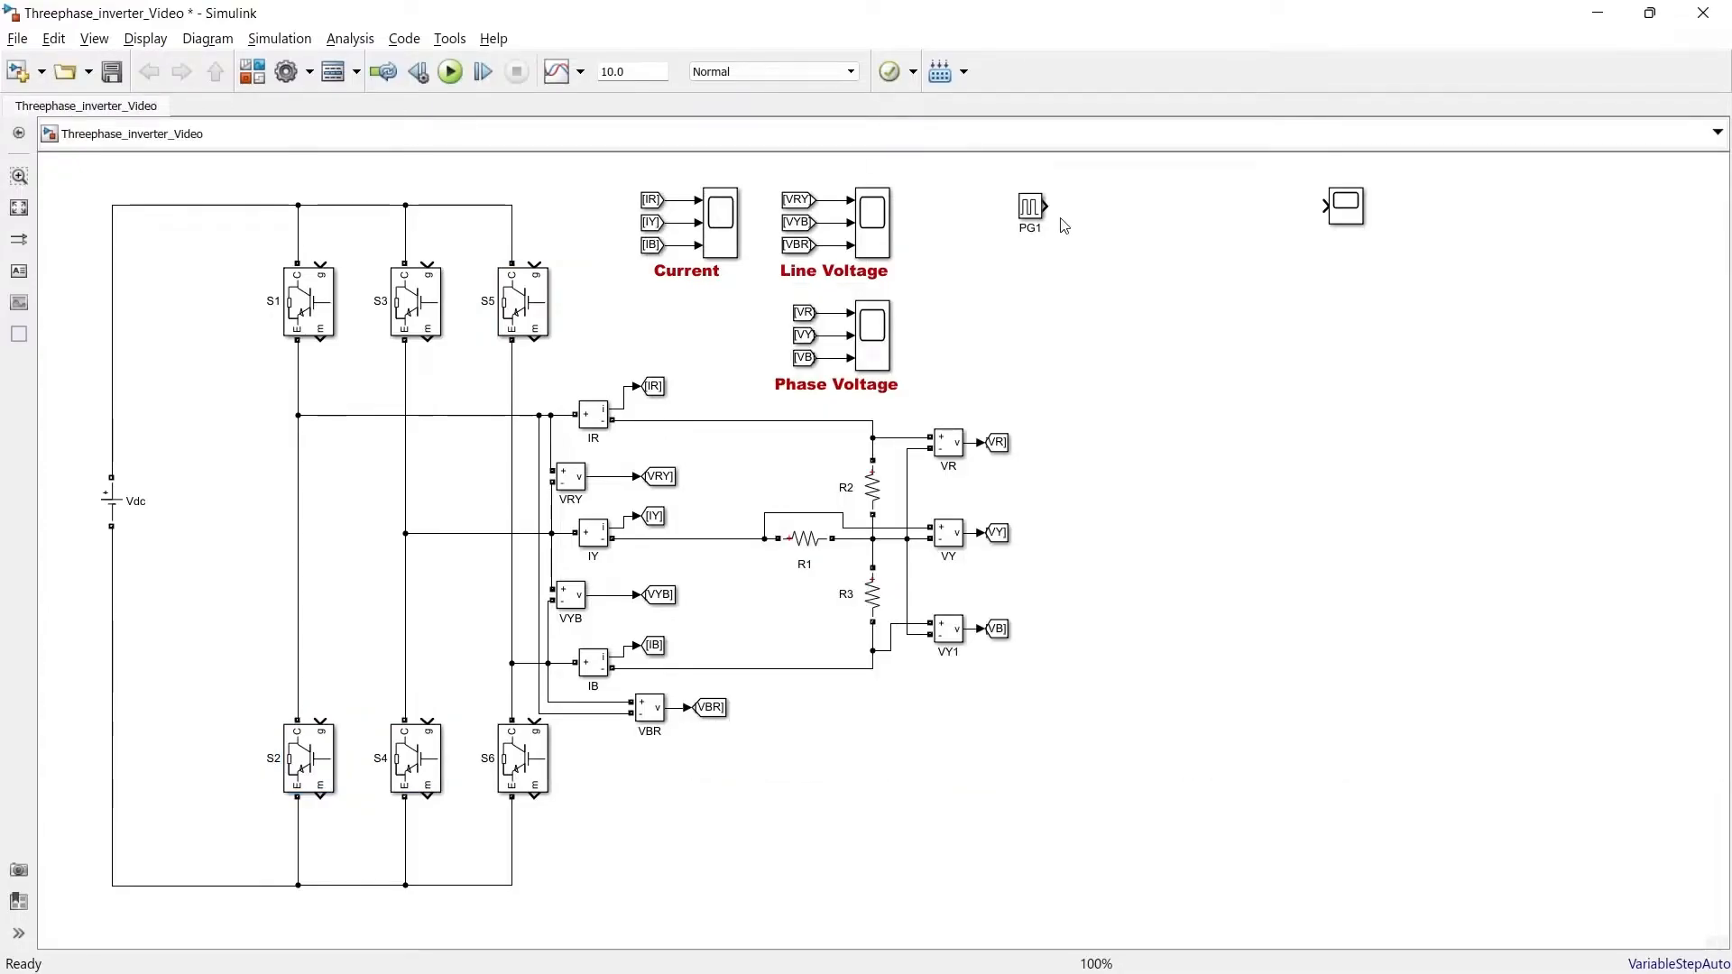
Add a Goto block with tag S1 connected to the output of PG1
click(1032, 216)
double_click(1079, 222)
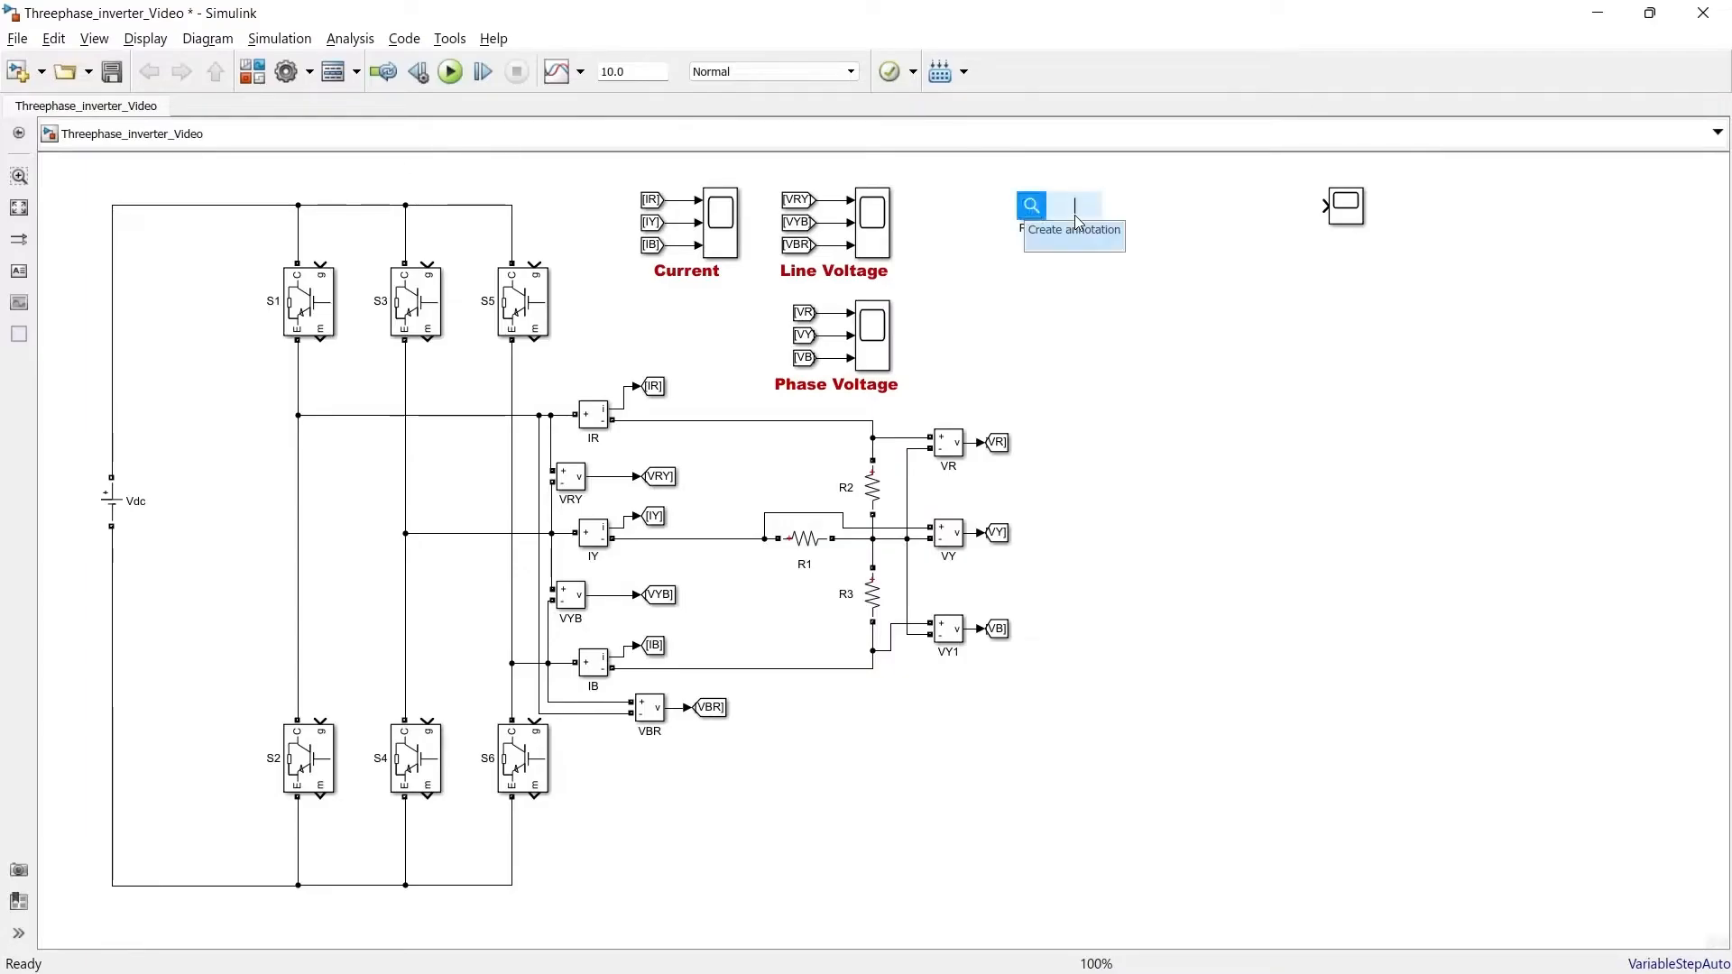
text(goto)
key(Return)
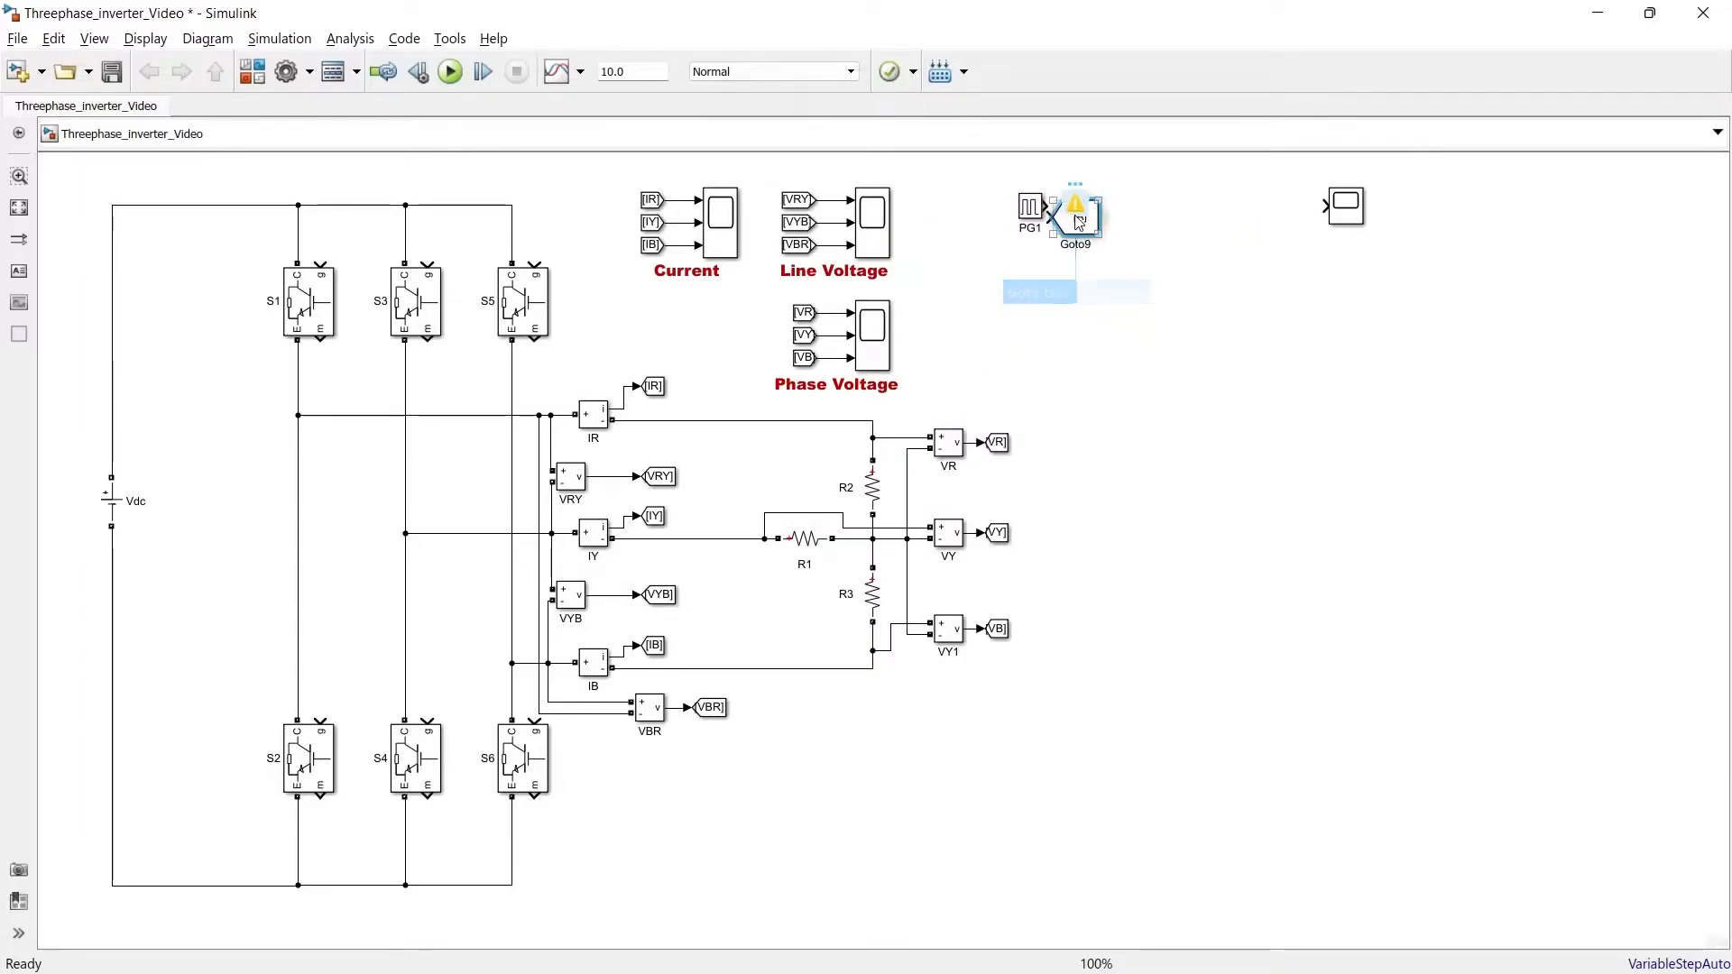
double_click(1074, 215)
text(S1)
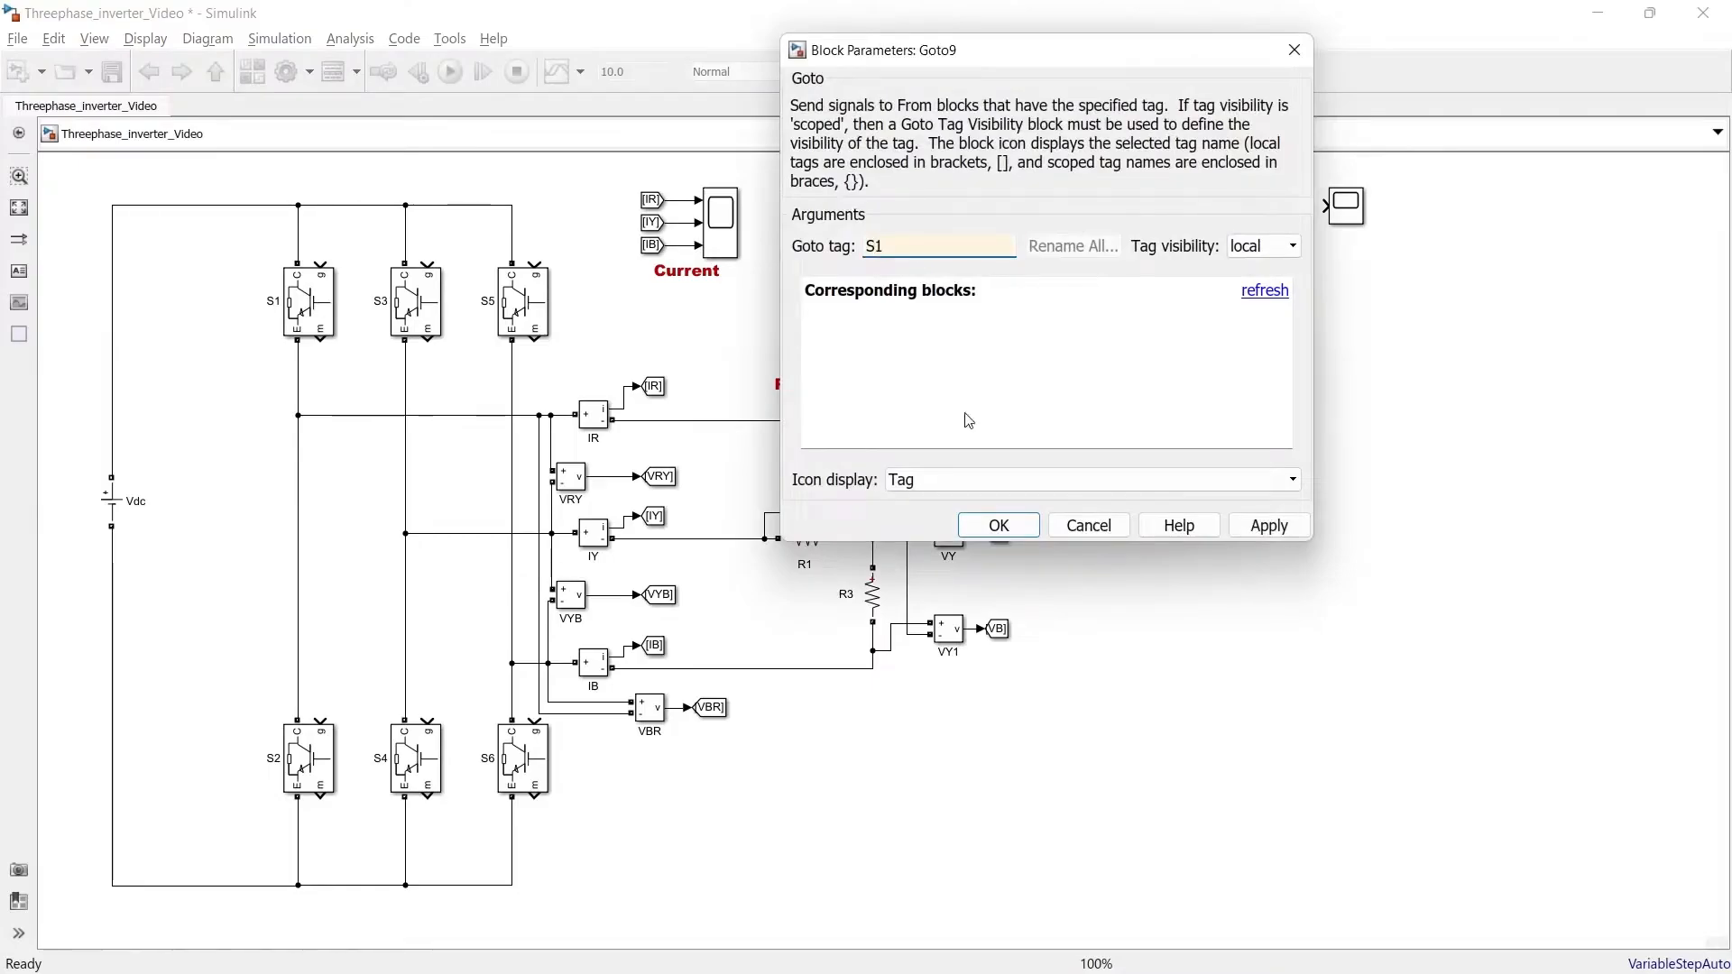
click(999, 525)
drag(1080, 224, 1101, 207)
Add a From block tagged S1 and connect it to the gate of switch S1
double_click(242, 240)
text(from)
key(Return)
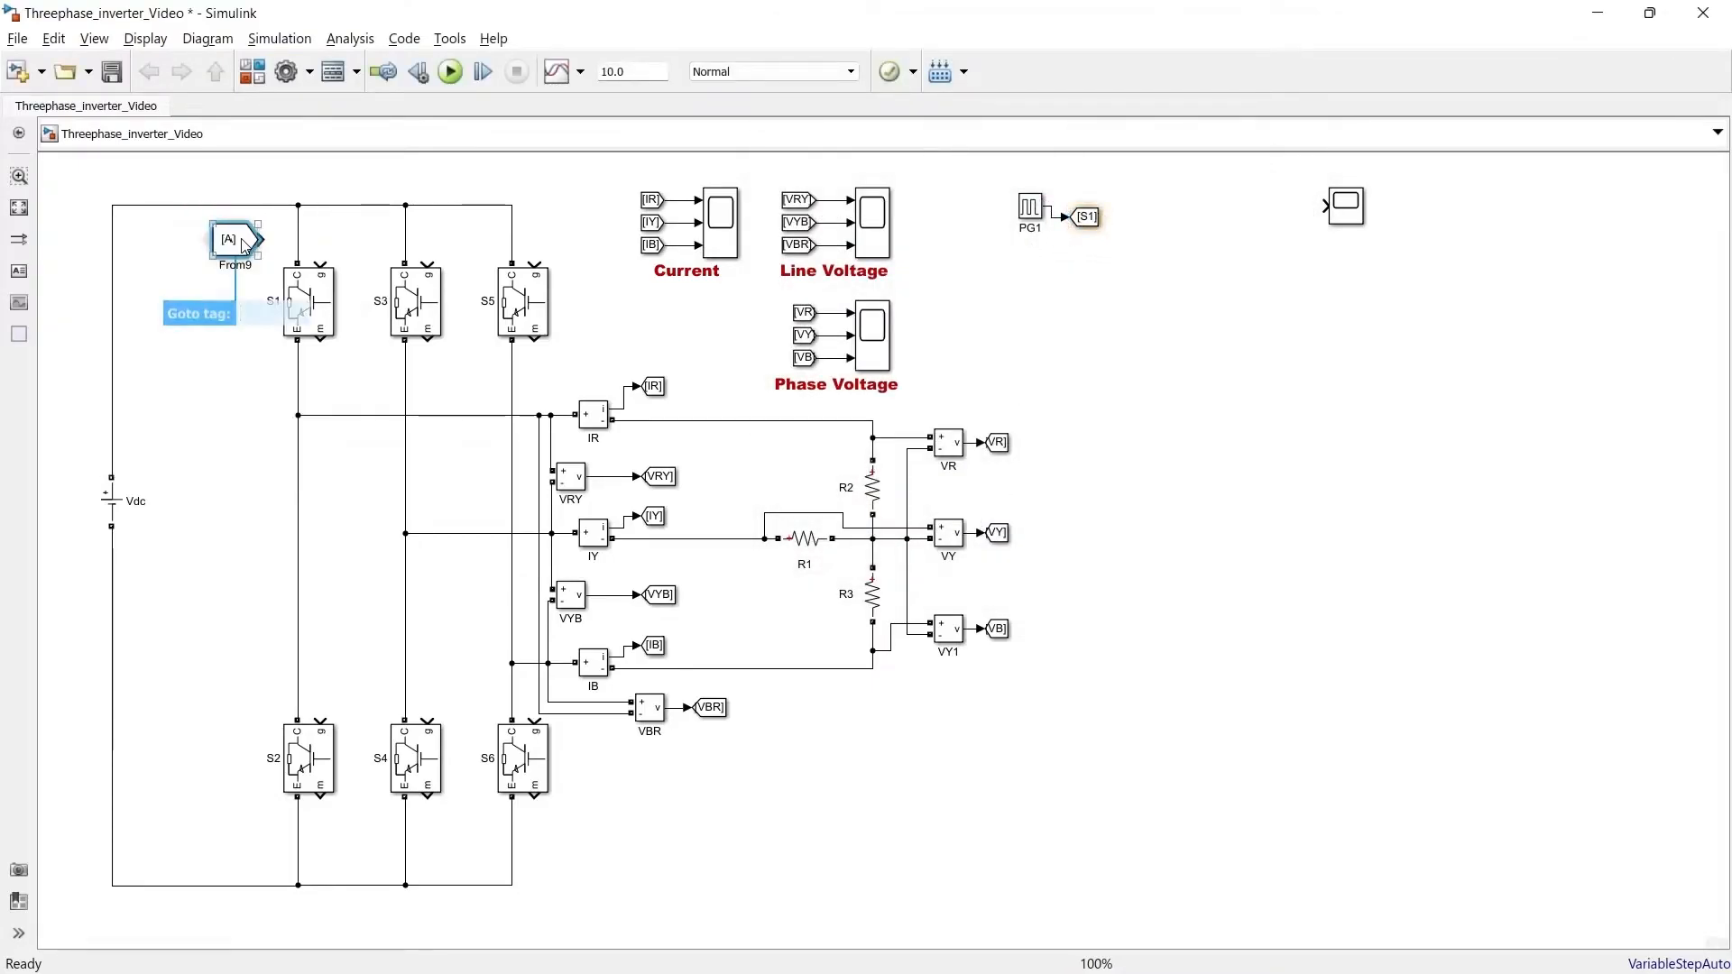
text(S1)
click(209, 386)
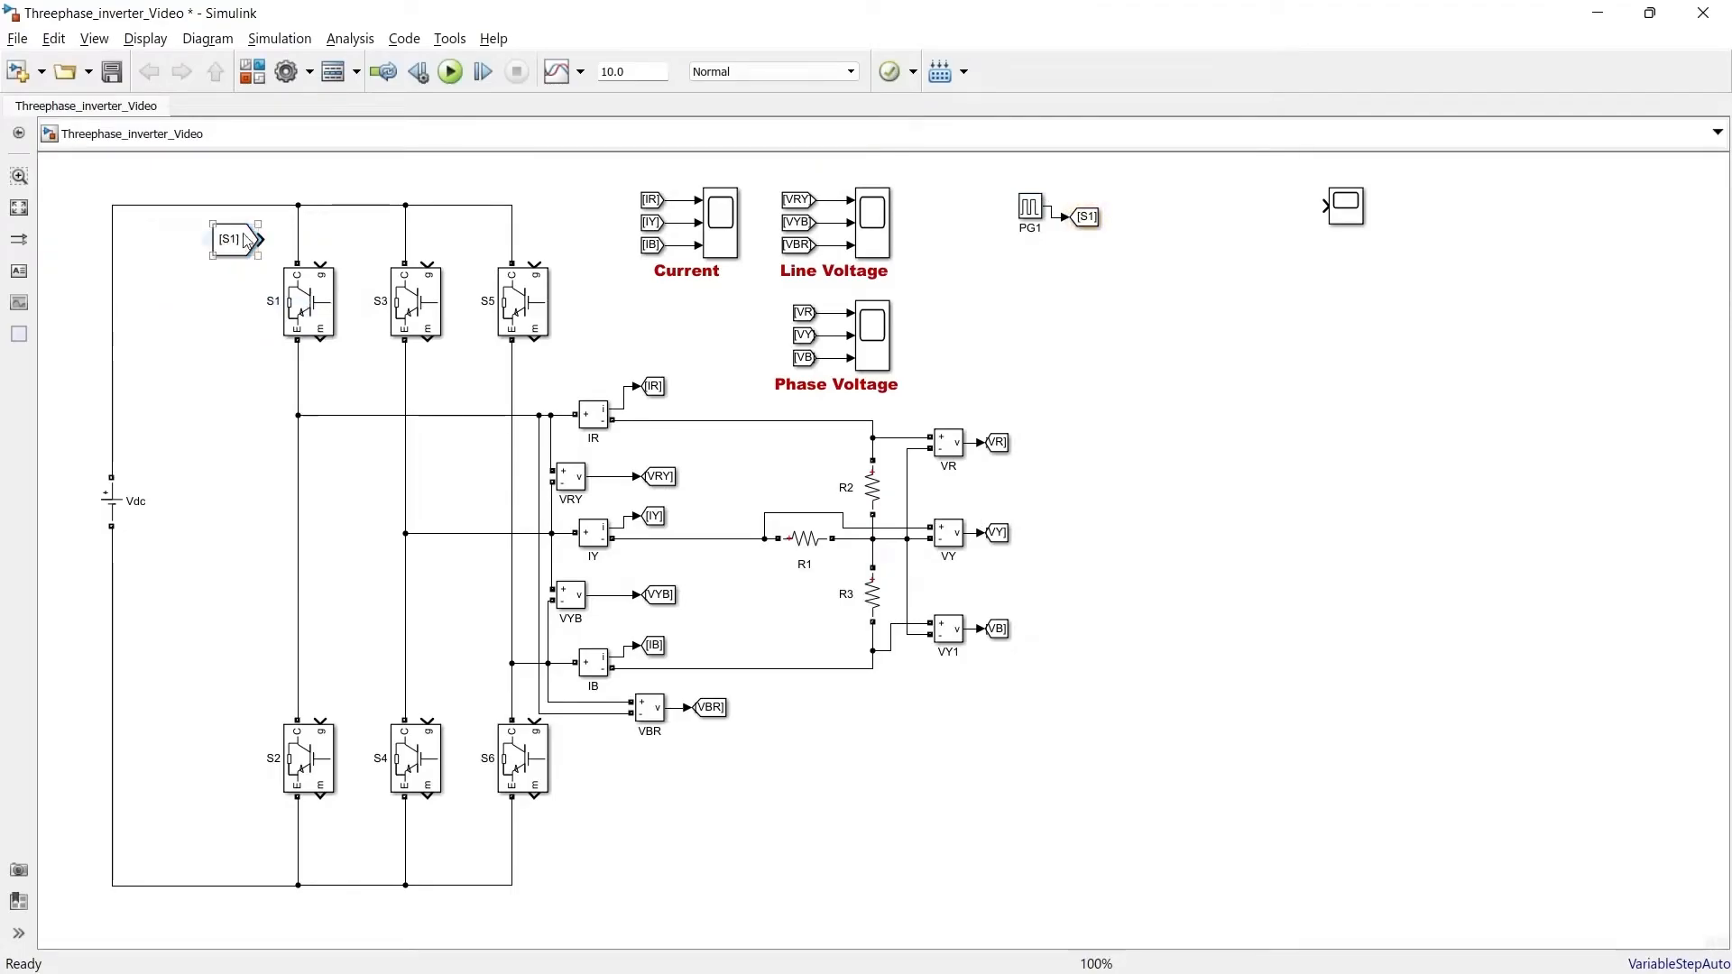
drag(262, 240, 321, 262)
click(231, 241)
drag(213, 224, 229, 241)
Copy the pulse generator and Goto pair to create PG2 to PG6, tagging the Goto blocks S2 to S5
drag(1086, 216, 1030, 245)
drag(1346, 206, 1459, 188)
double_click(1087, 246)
double_click(965, 283)
text(S2)
click(1020, 561)
drag(1030, 246, 1138, 245)
double_click(1294, 188)
text(S5)
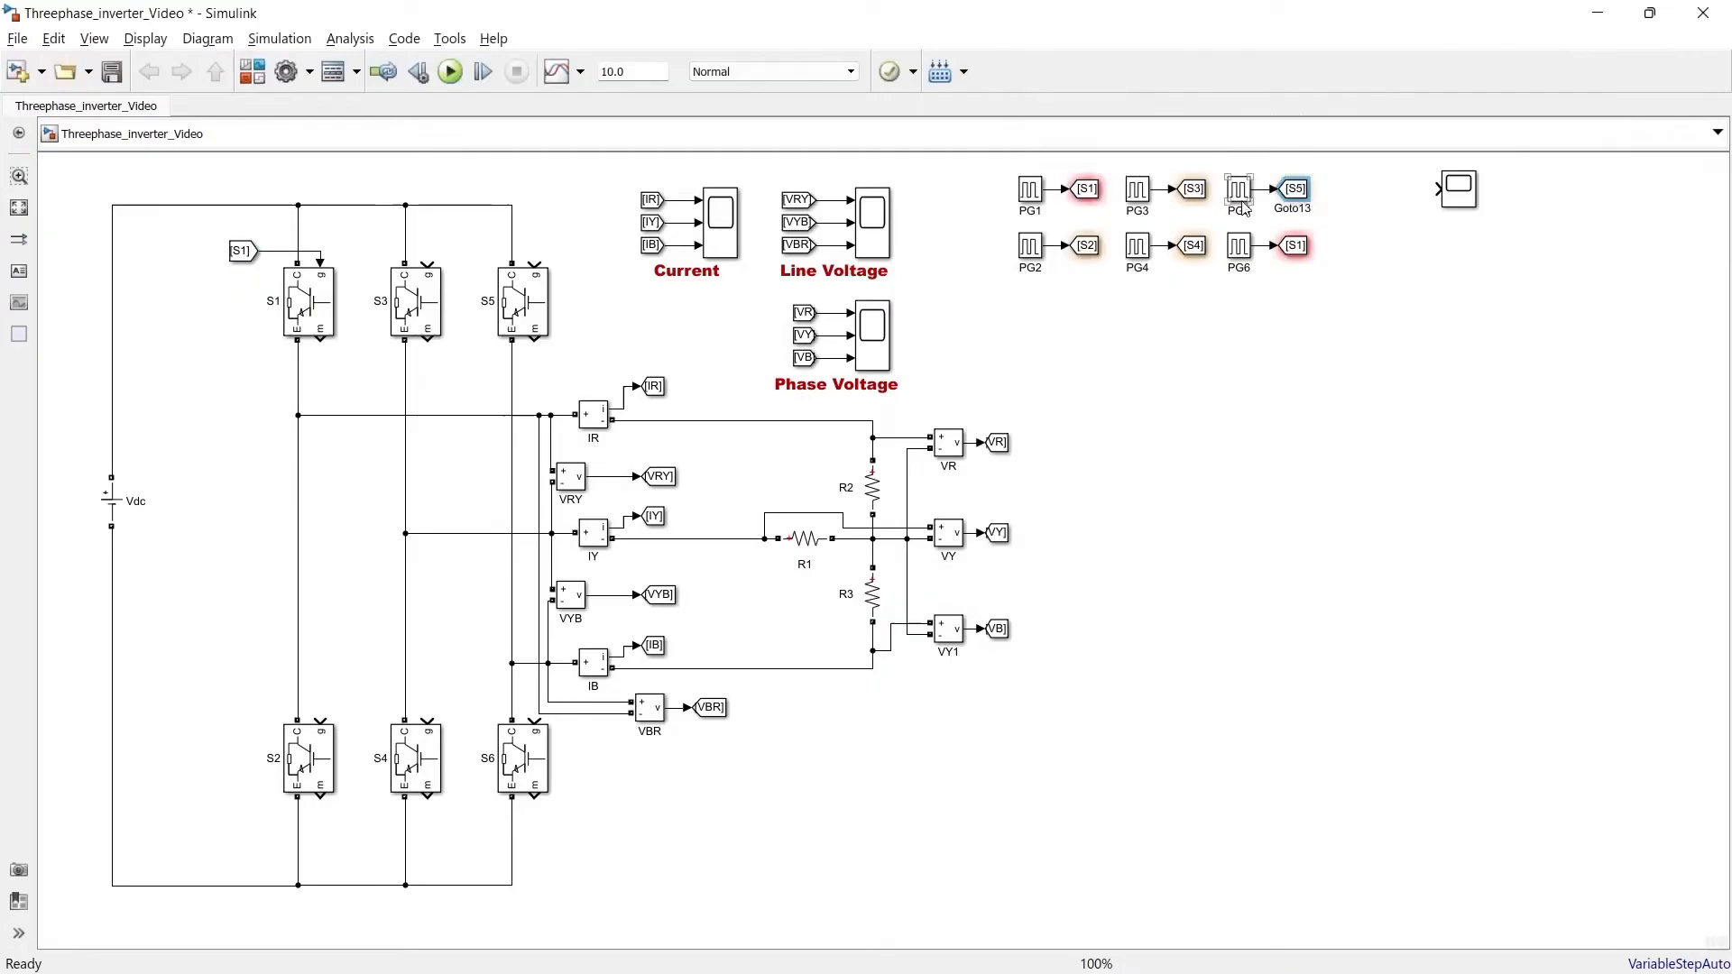
Copy the From block to every switch gate and set their tags to S2 through S6
drag(241, 251, 320, 719)
drag(242, 251, 367, 250)
drag(363, 259, 468, 261)
drag(494, 250, 534, 263)
drag(241, 702, 366, 702)
drag(367, 702, 474, 701)
double_click(474, 251)
text(S5)
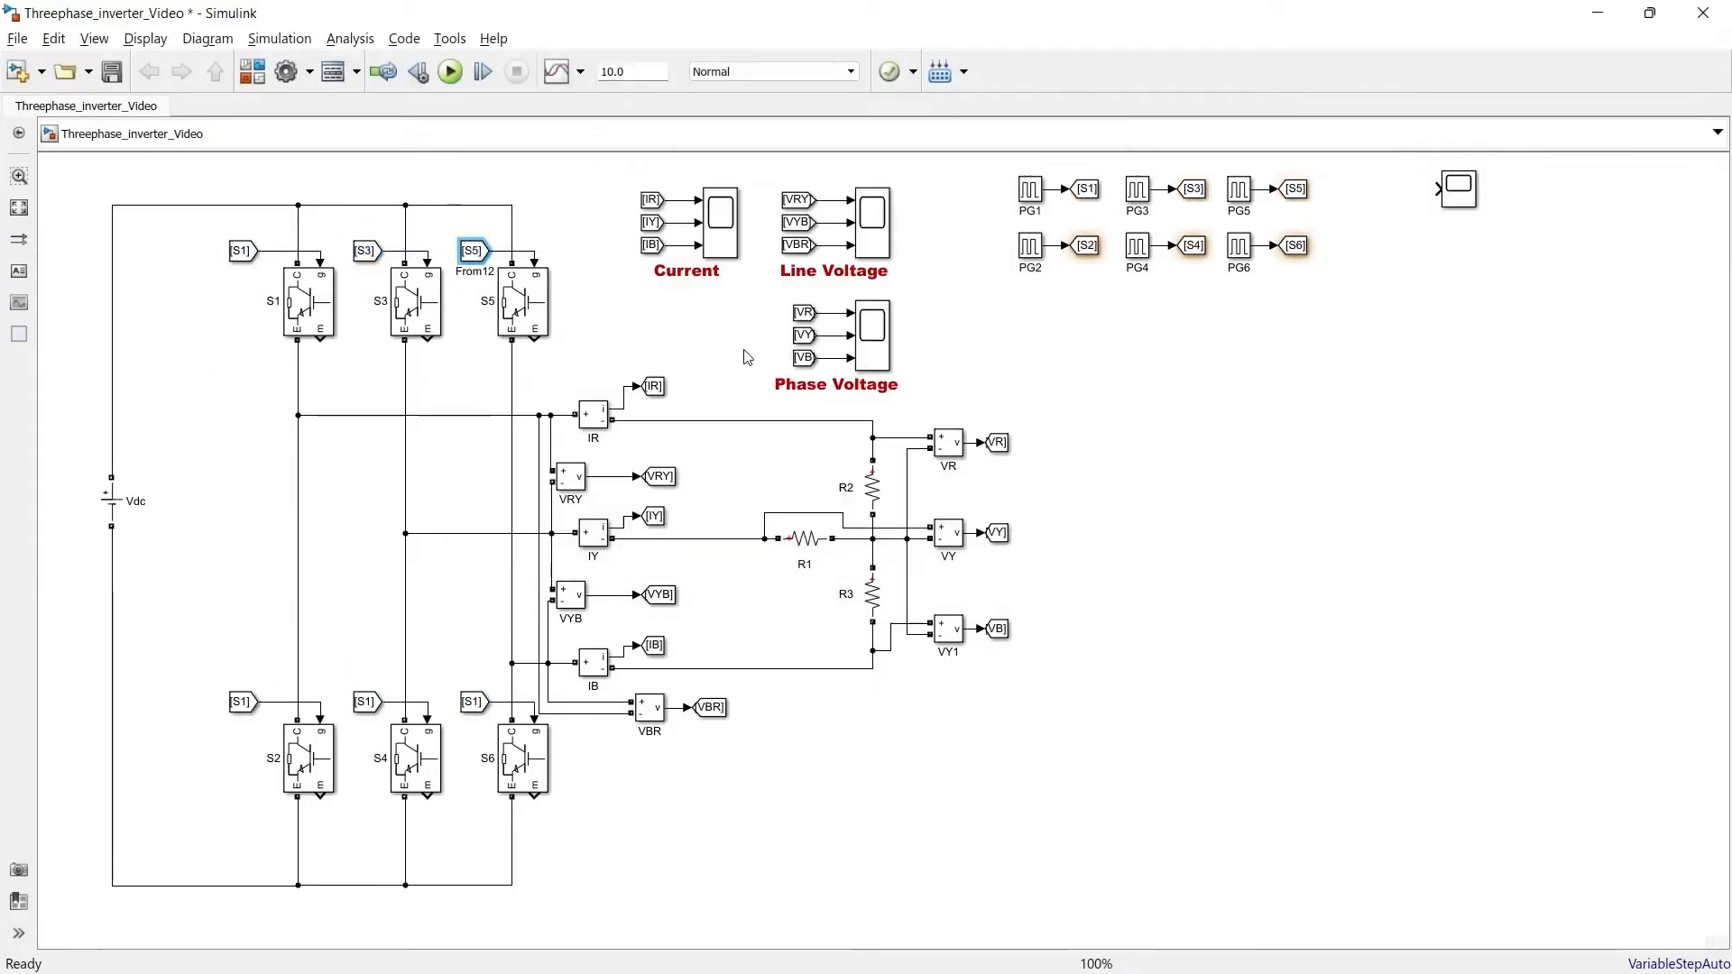
double_click(474, 701)
text(S6)
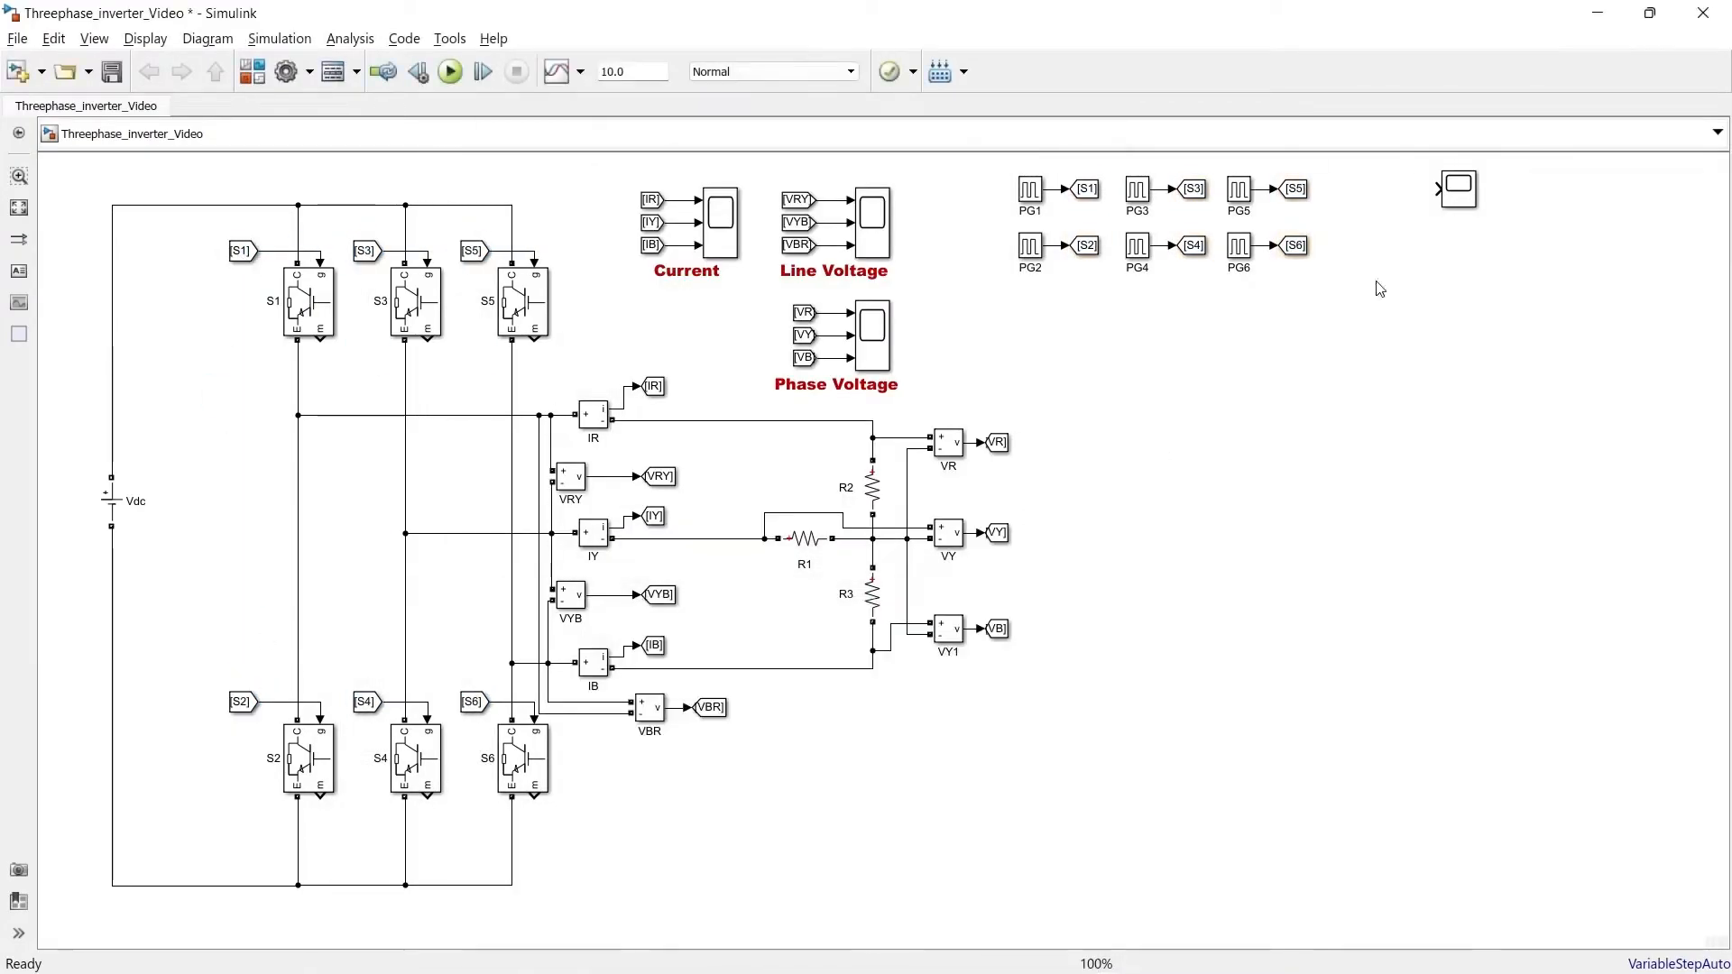
Place a six-input scope with From blocks S1 to S6 arranged in firing order S1, S6, S3, S2, S5, S4
click(1455, 200)
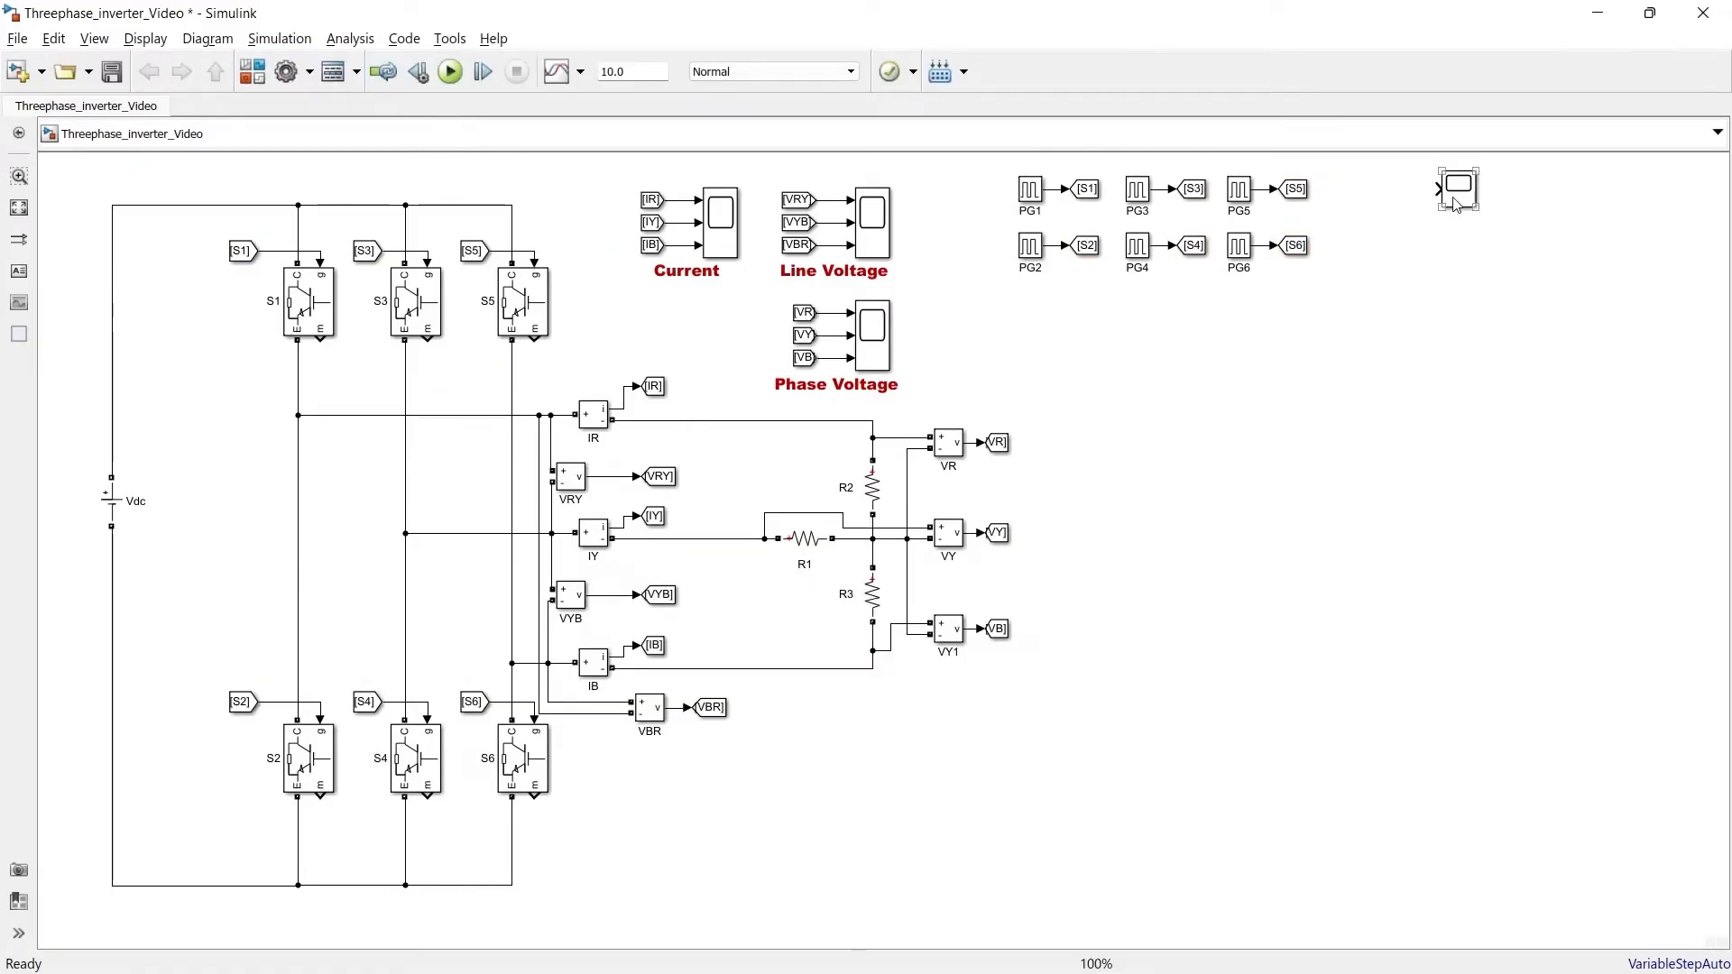
drag(1456, 200, 1149, 349)
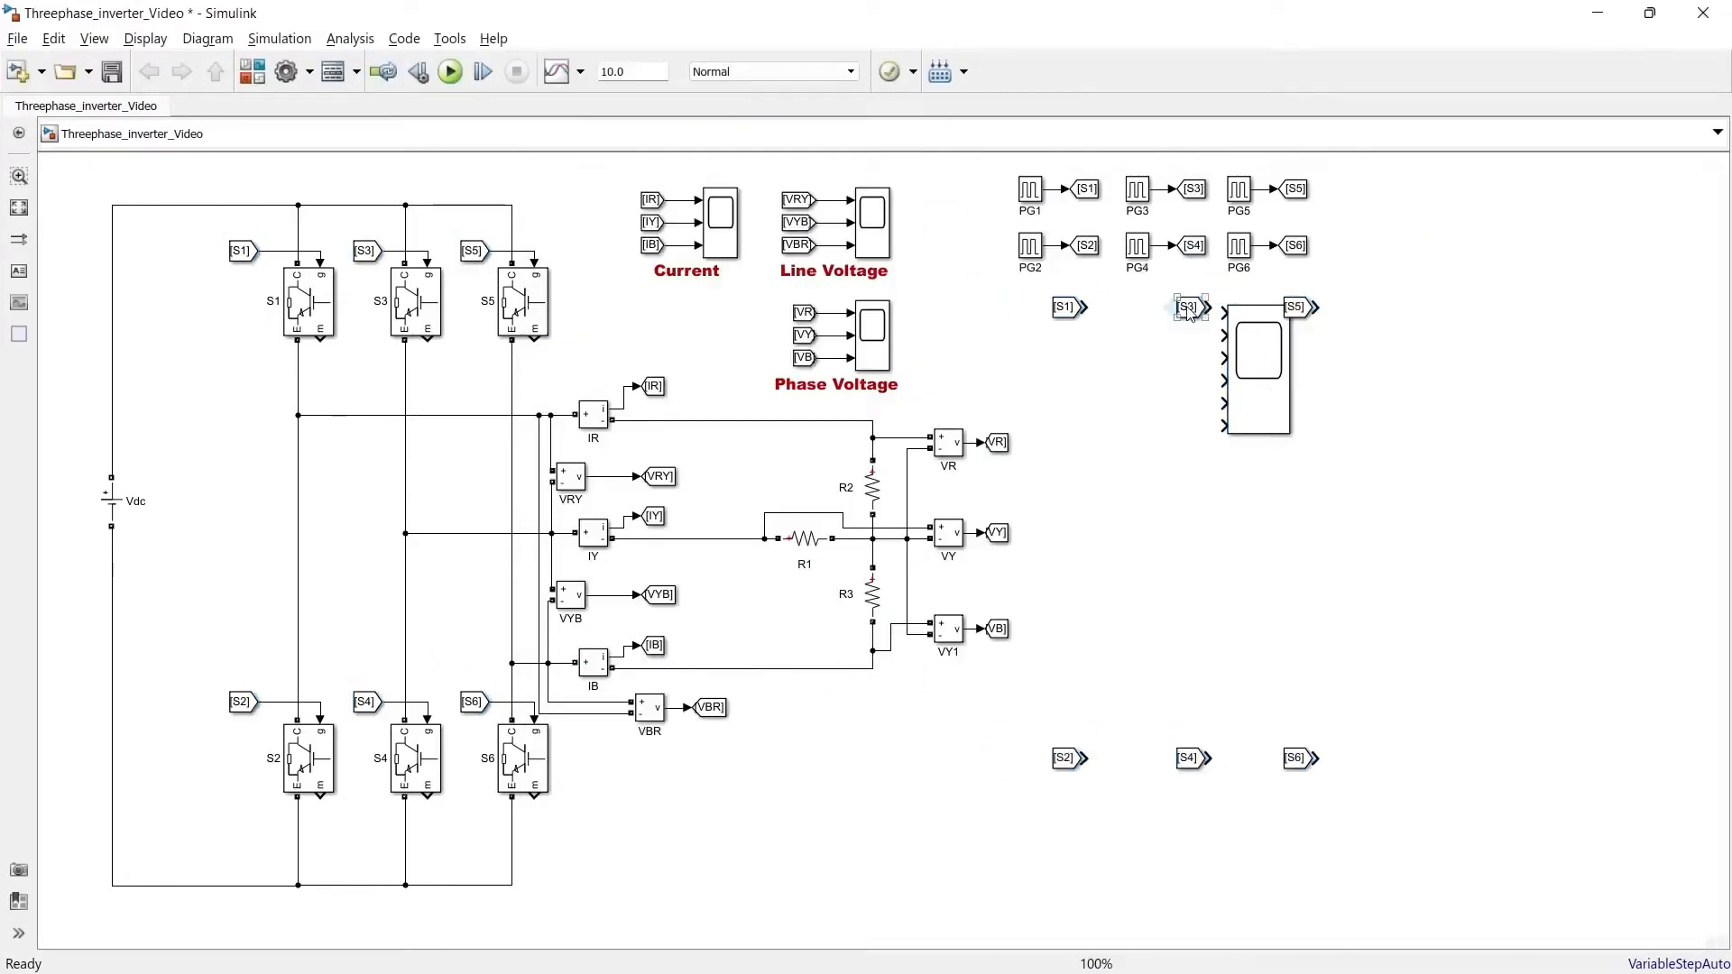
drag(1296, 760, 1066, 339)
drag(1189, 313, 1065, 373)
drag(1065, 761, 1066, 405)
drag(1295, 309, 1066, 443)
drag(1189, 761, 1065, 478)
Wire each of the six From blocks to its input on the gating scope
drag(1258, 397, 1276, 391)
drag(1066, 310, 1133, 309)
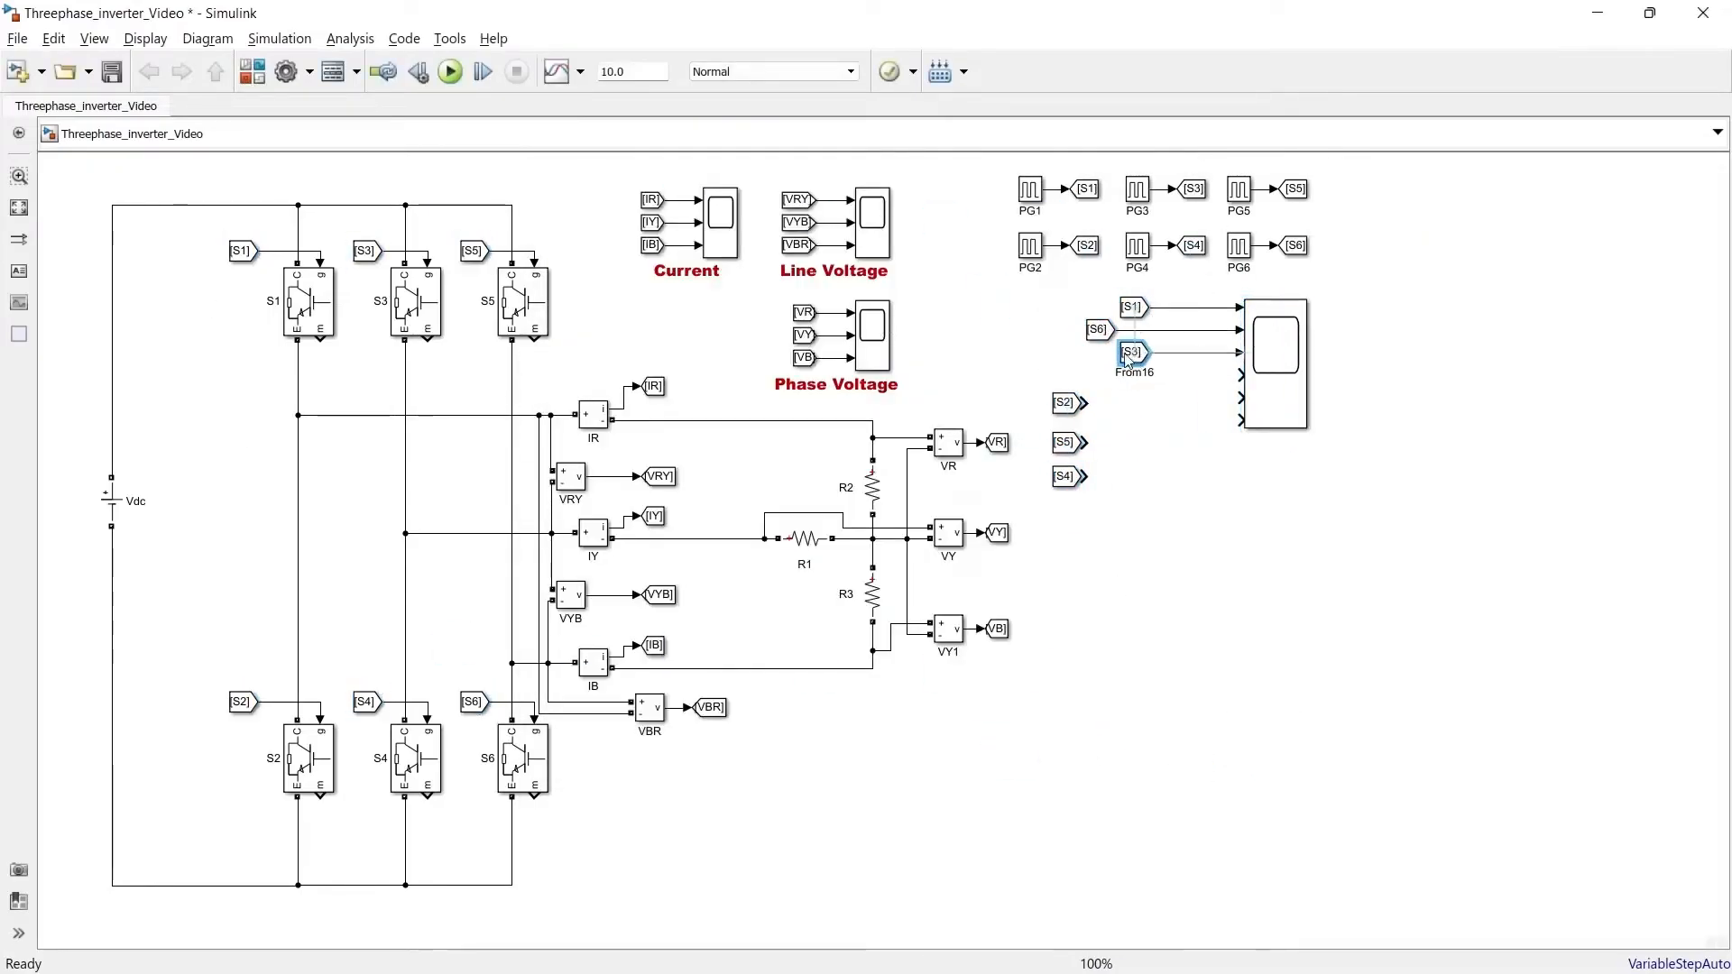
drag(1065, 406, 1099, 376)
drag(1066, 444, 1133, 399)
drag(1065, 478, 1099, 421)
click(1209, 474)
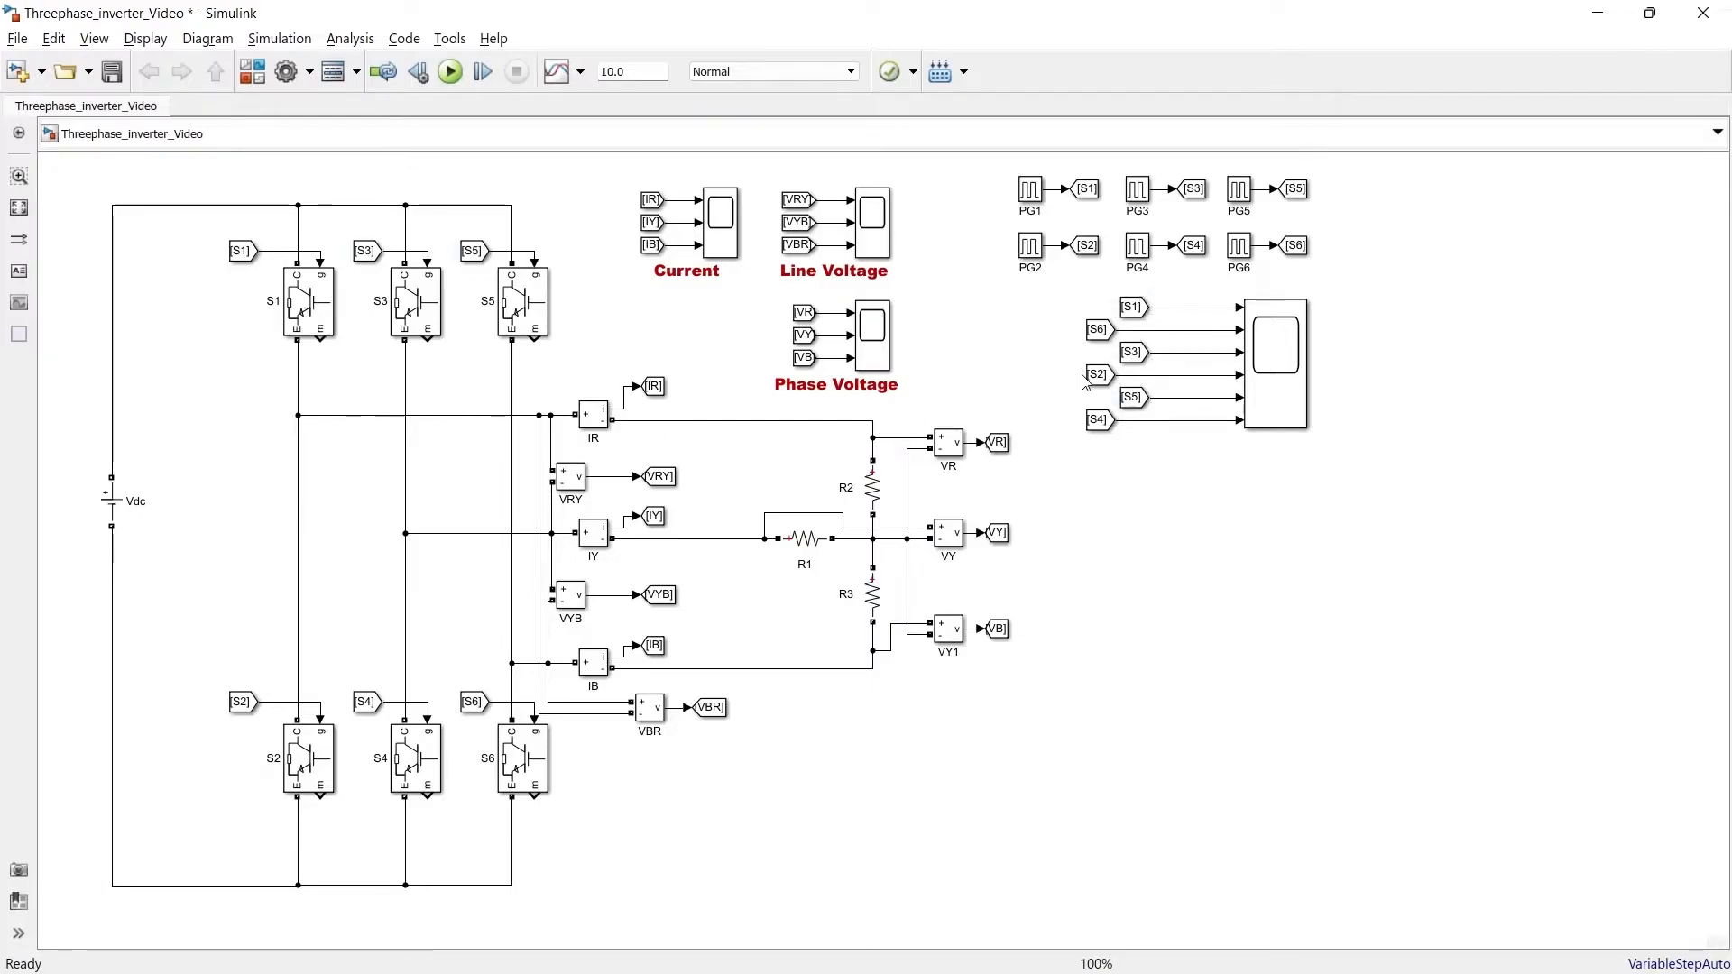
Add a powergui block to the model
double_click(1463, 220)
text(power)
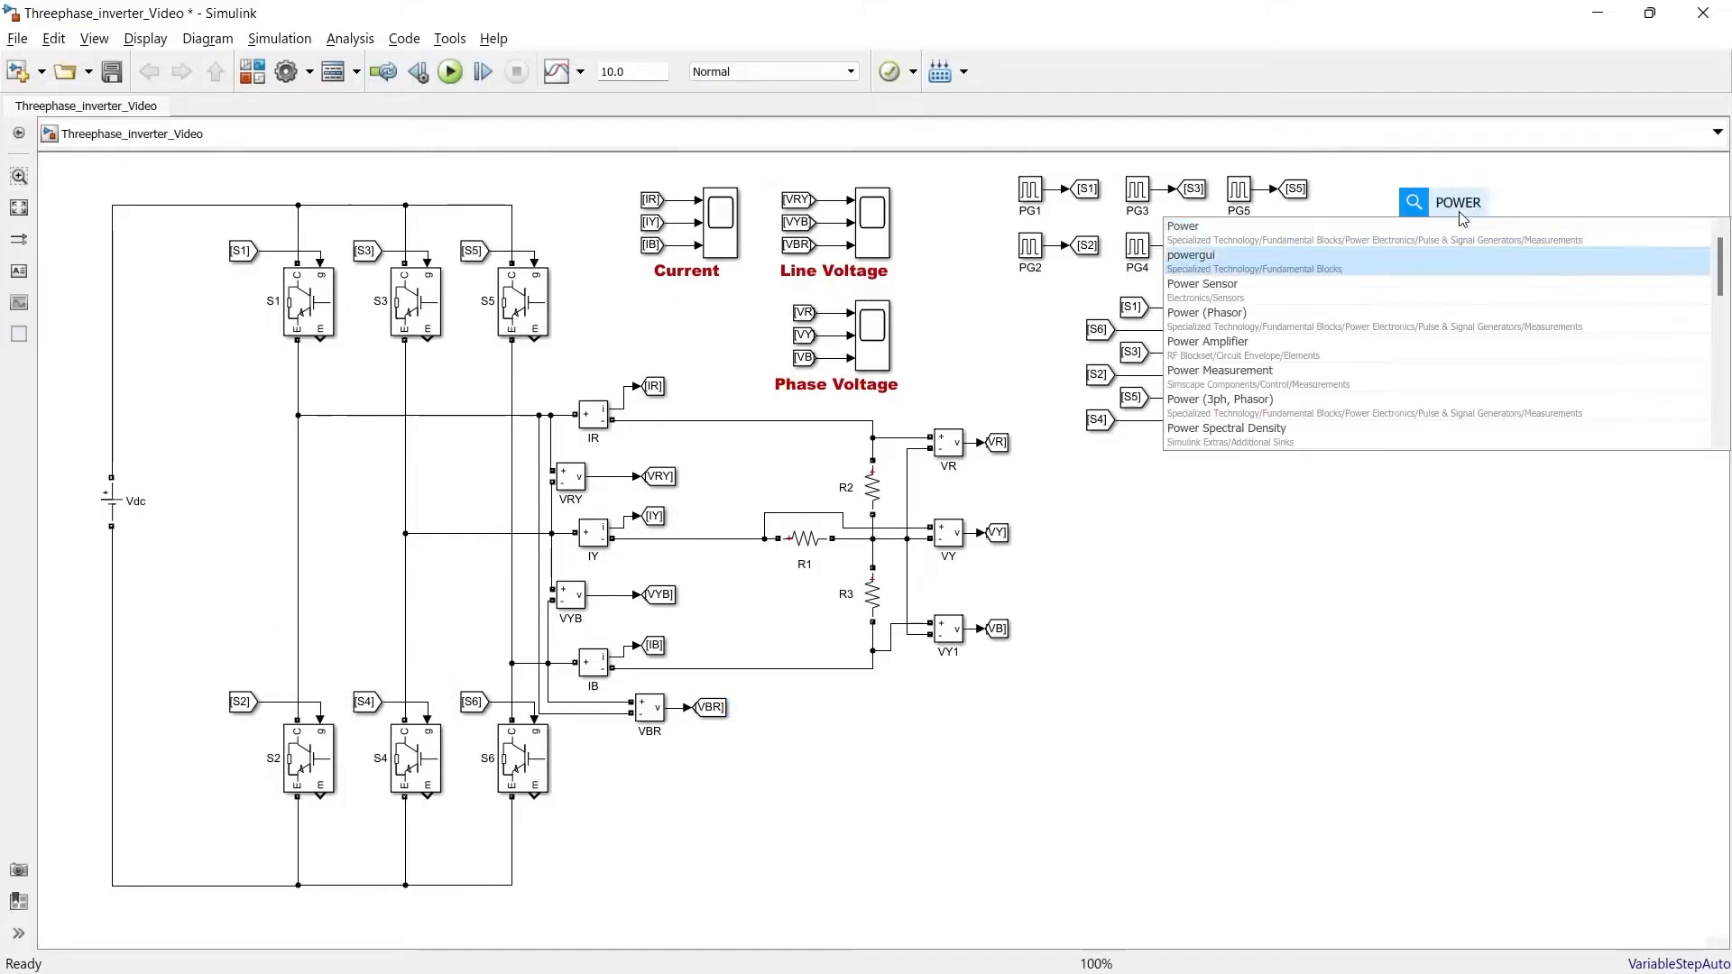
key(Return)
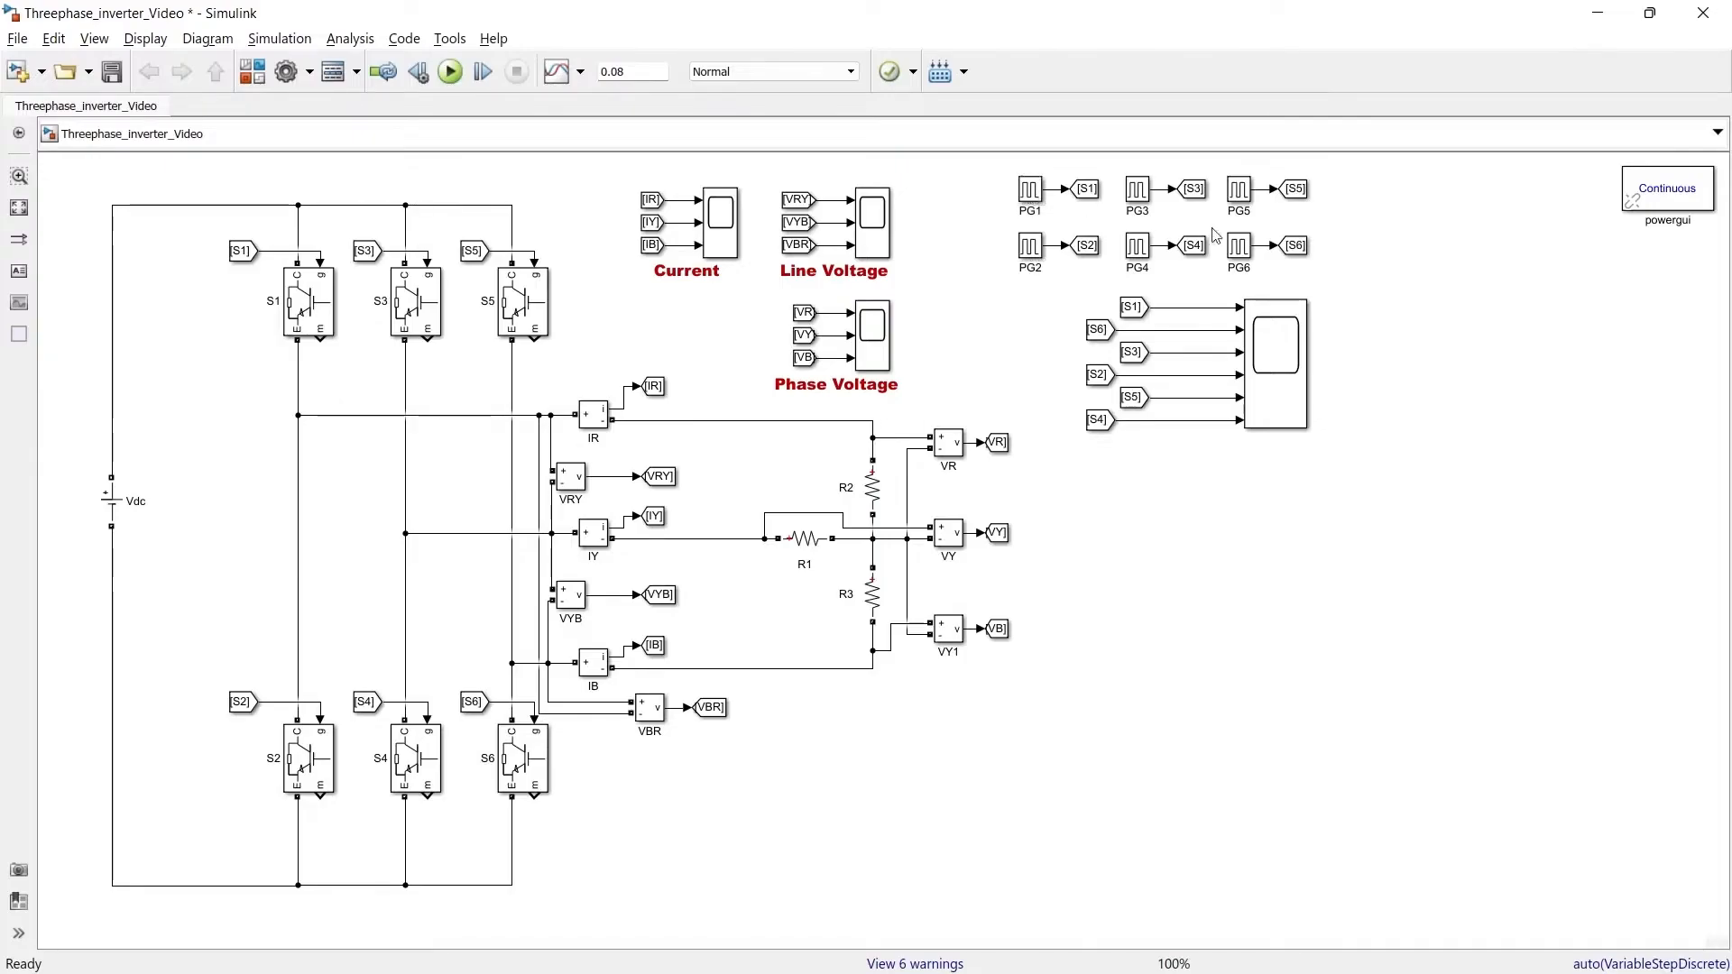
Set the PG6 pulse generator's phase delay to 60*0.02/360
click(1242, 251)
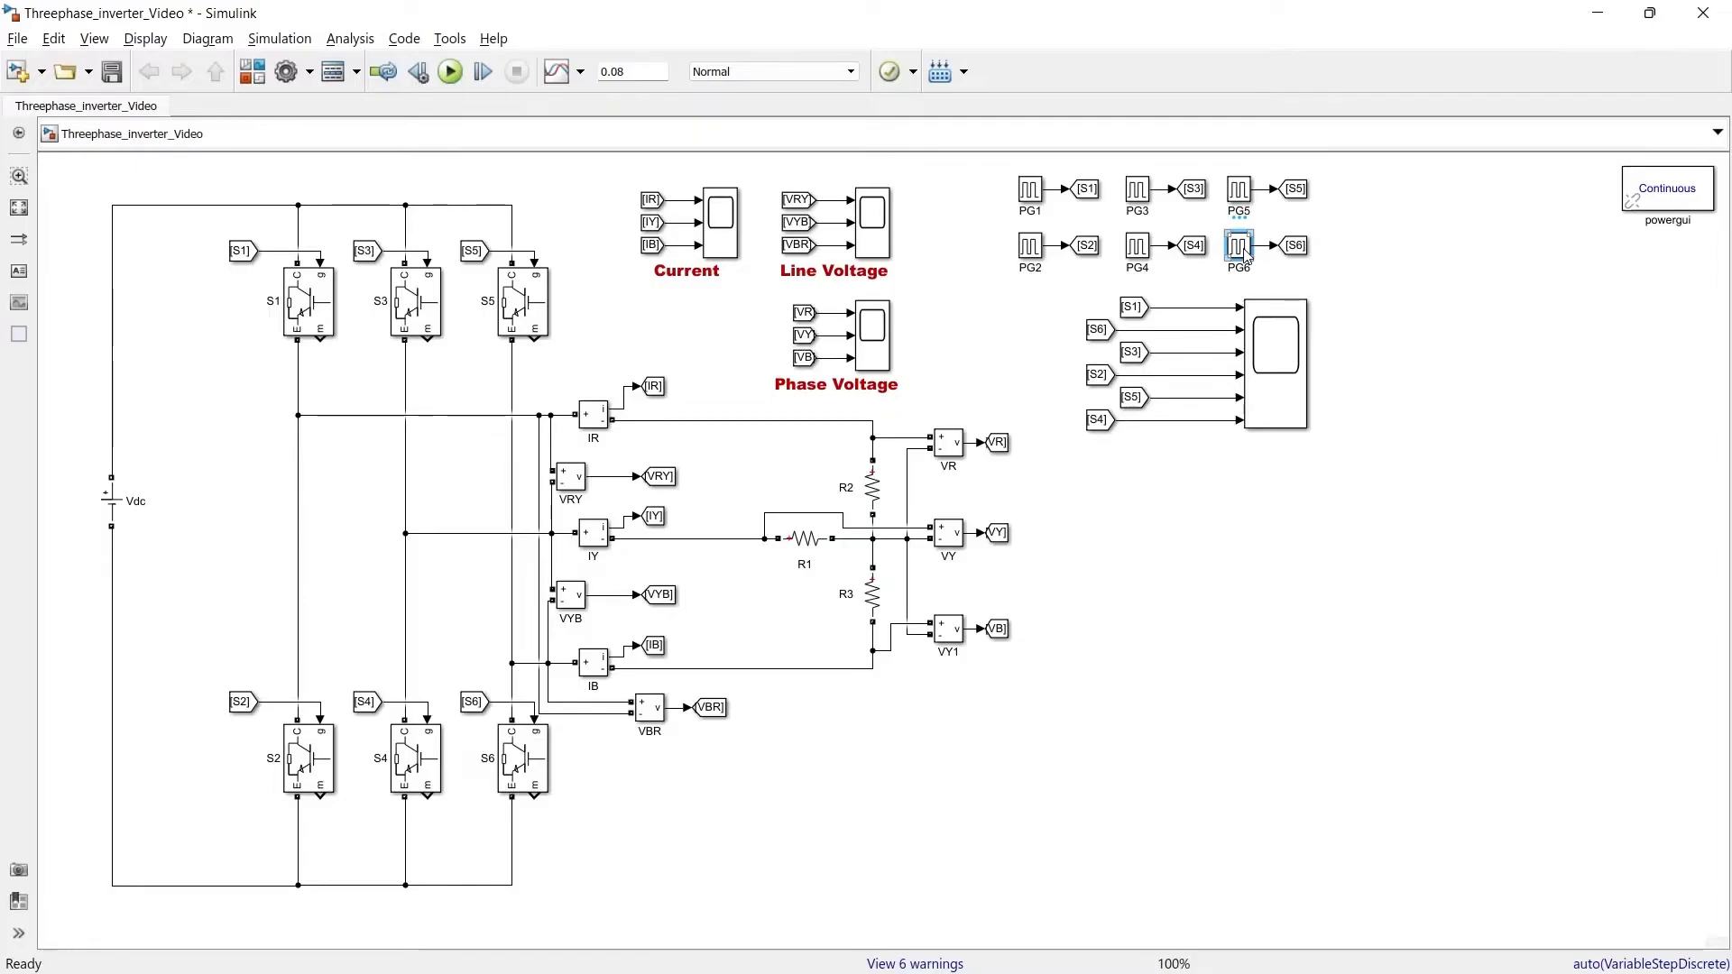
double_click(1242, 249)
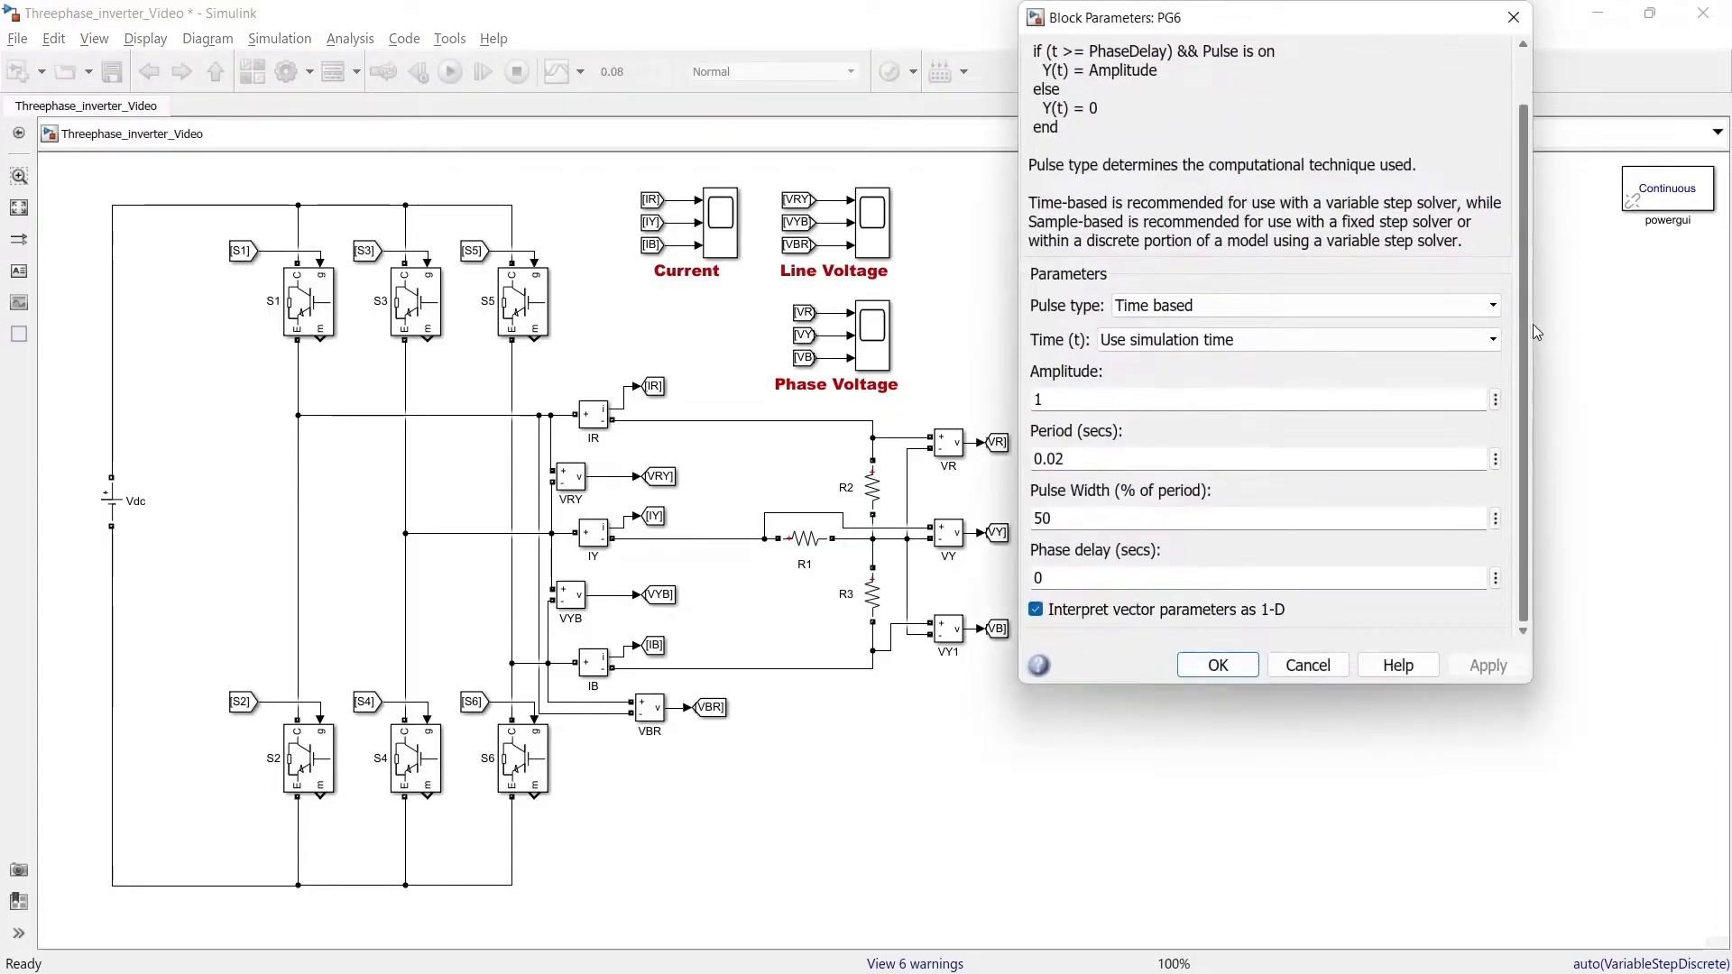
double_click(1202, 577)
text(60)
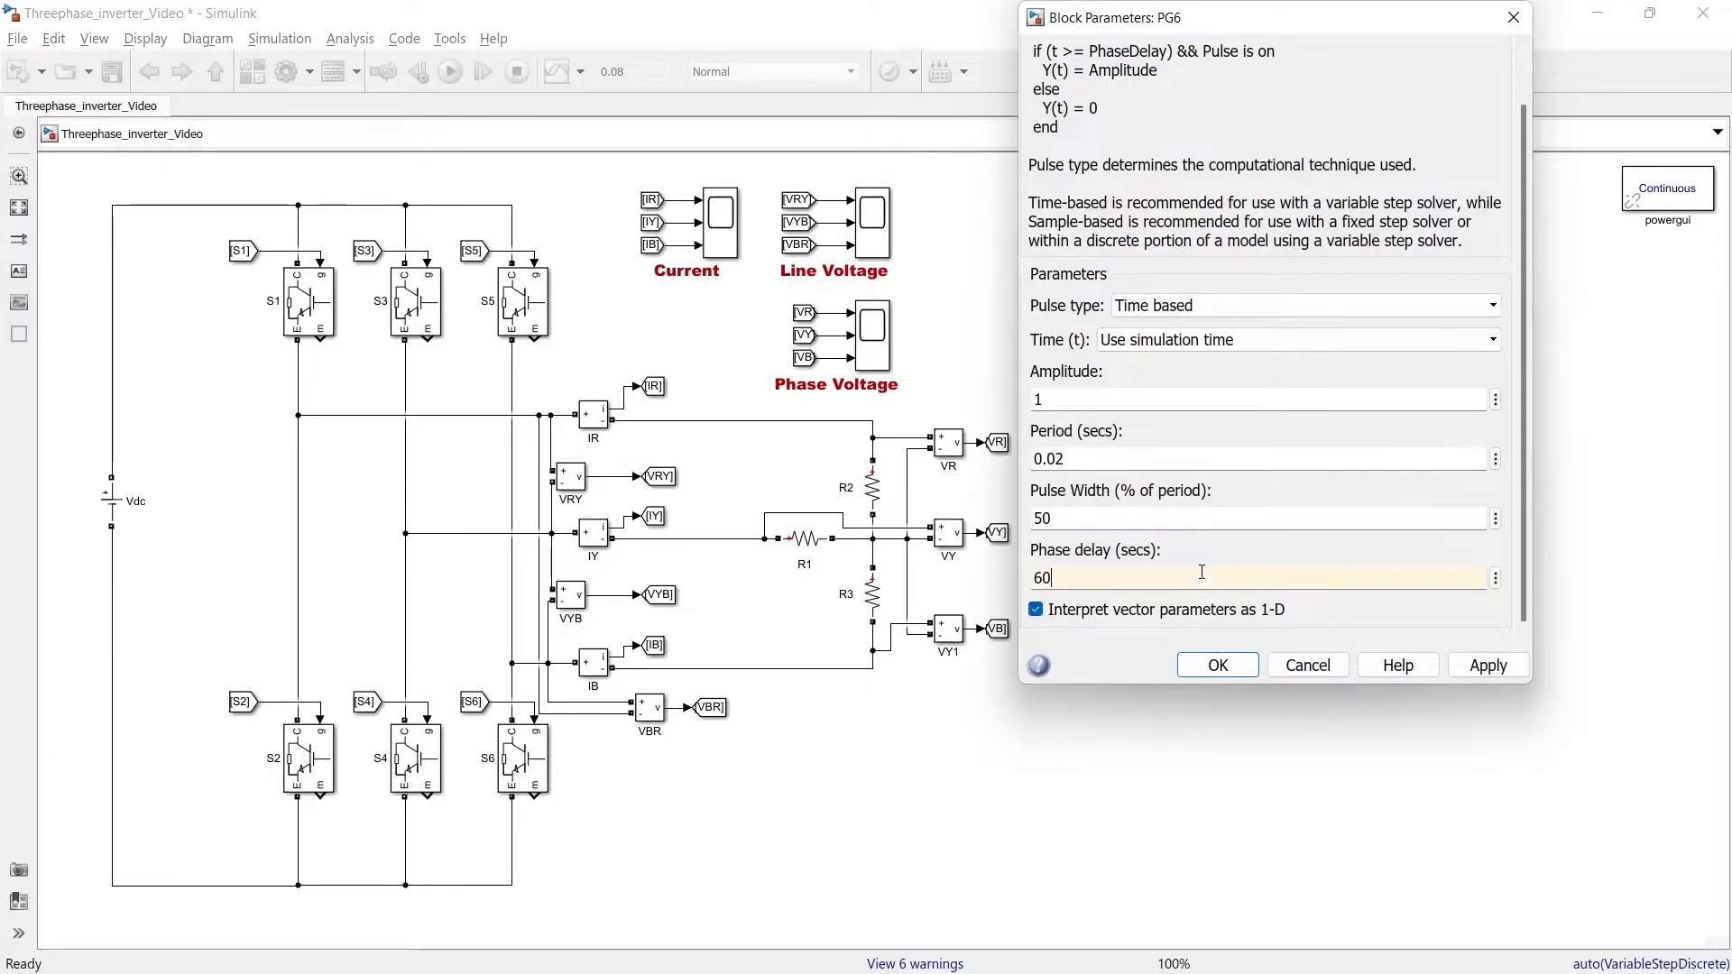
text(*0.02/360)
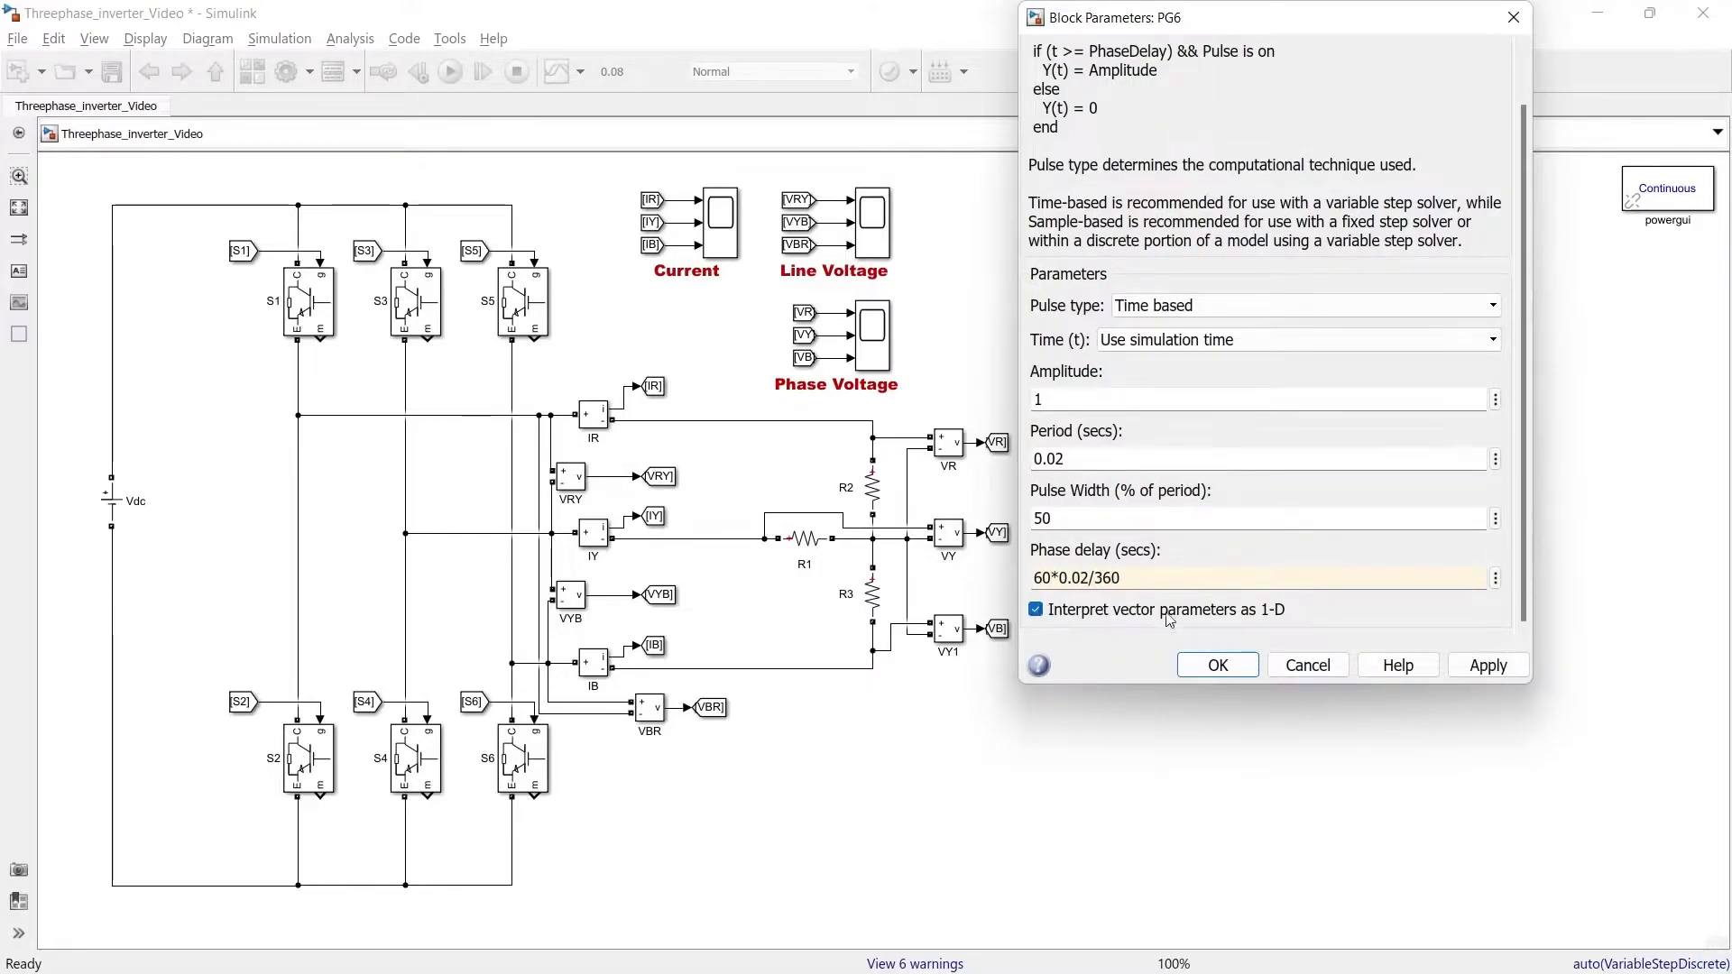
click(1218, 664)
Set the PG3 pulse generator's phase delay to 120*0.02/360
click(1424, 264)
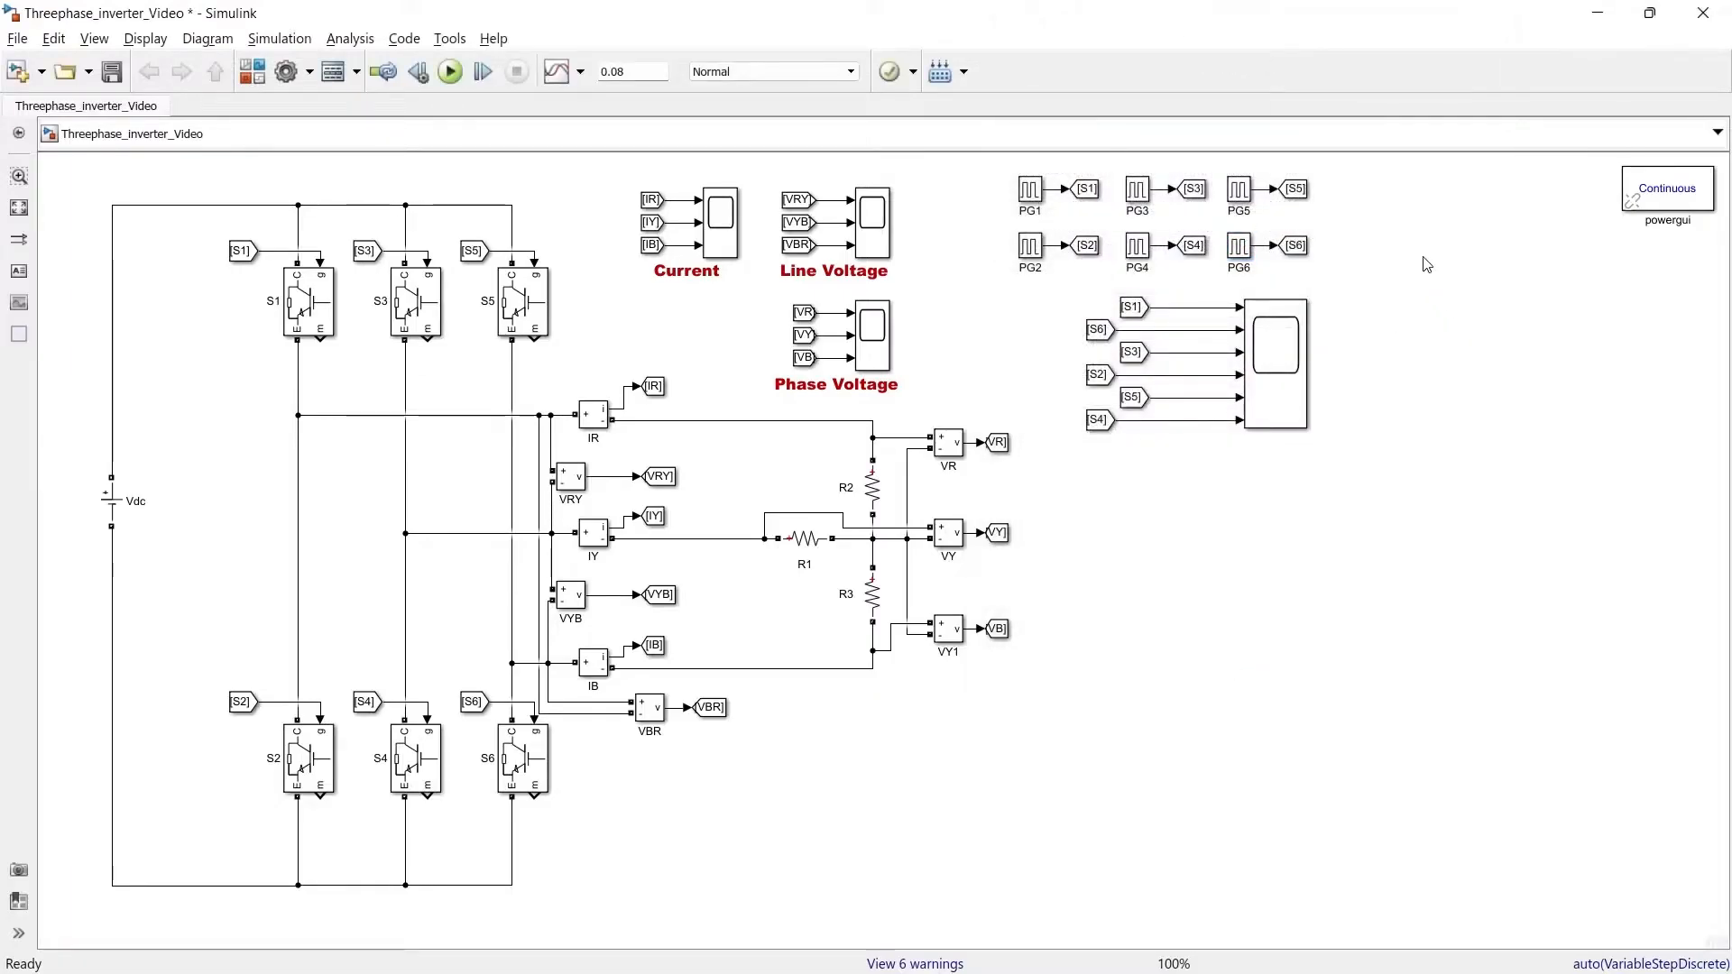
double_click(1138, 192)
scroll(1163, 577, down, 1)
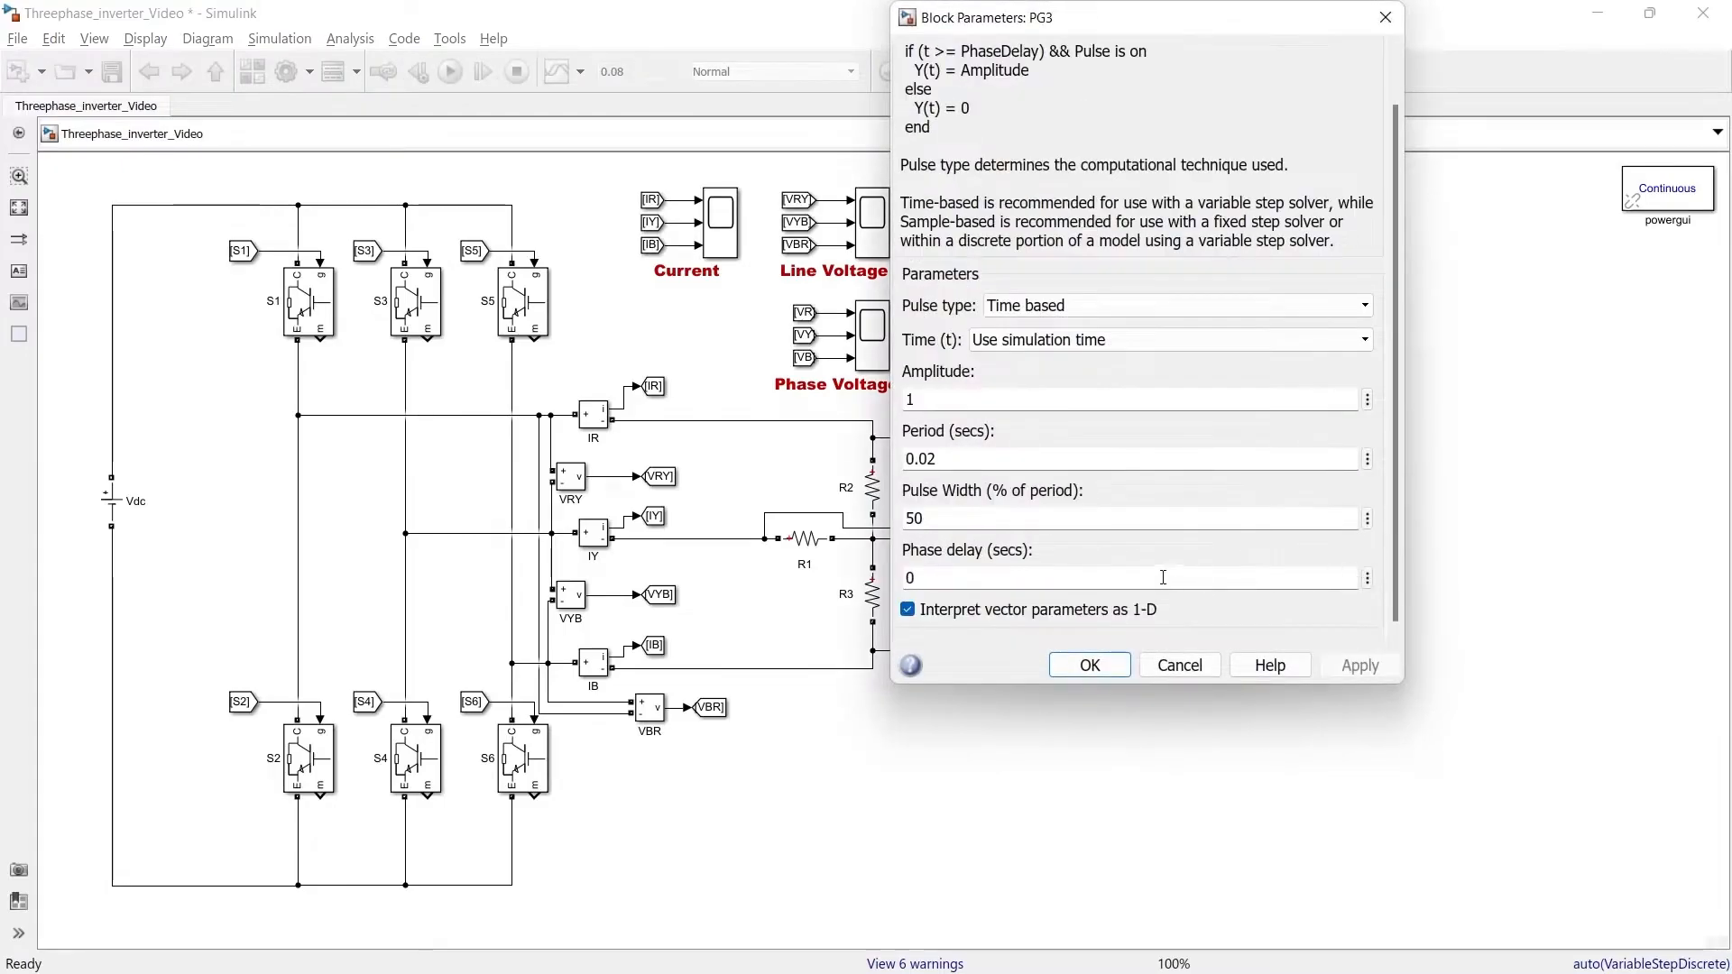
double_click(1032, 577)
text(120)
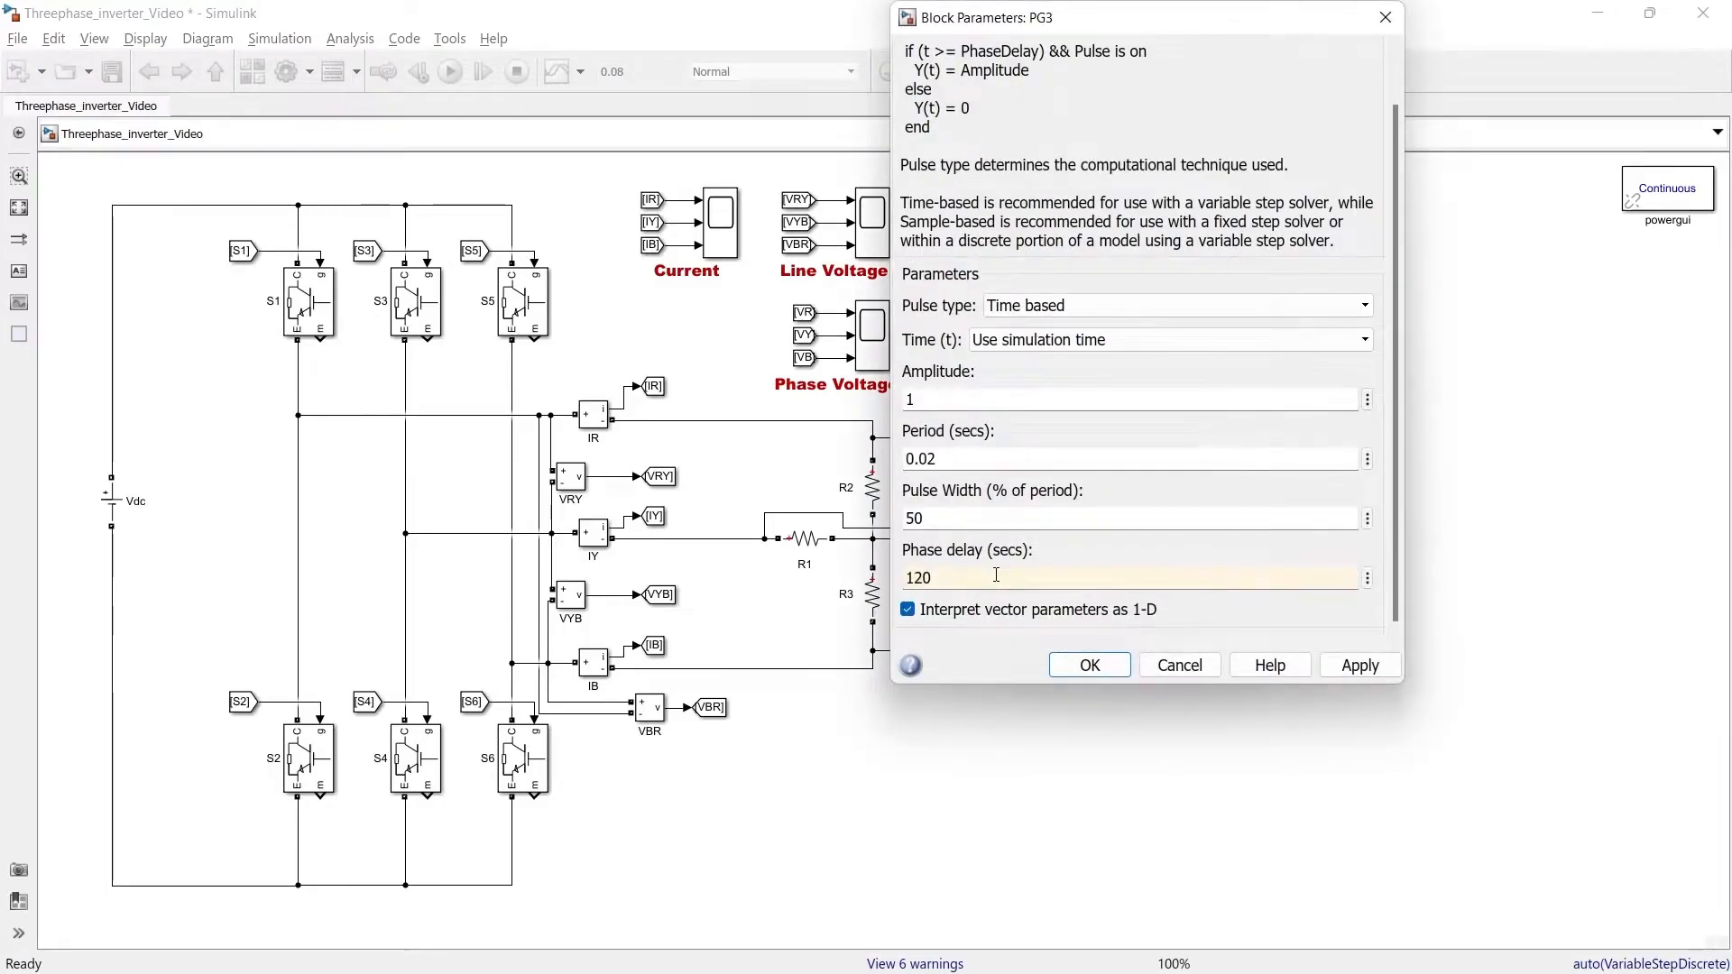
text(*0.02/360)
key(Return)
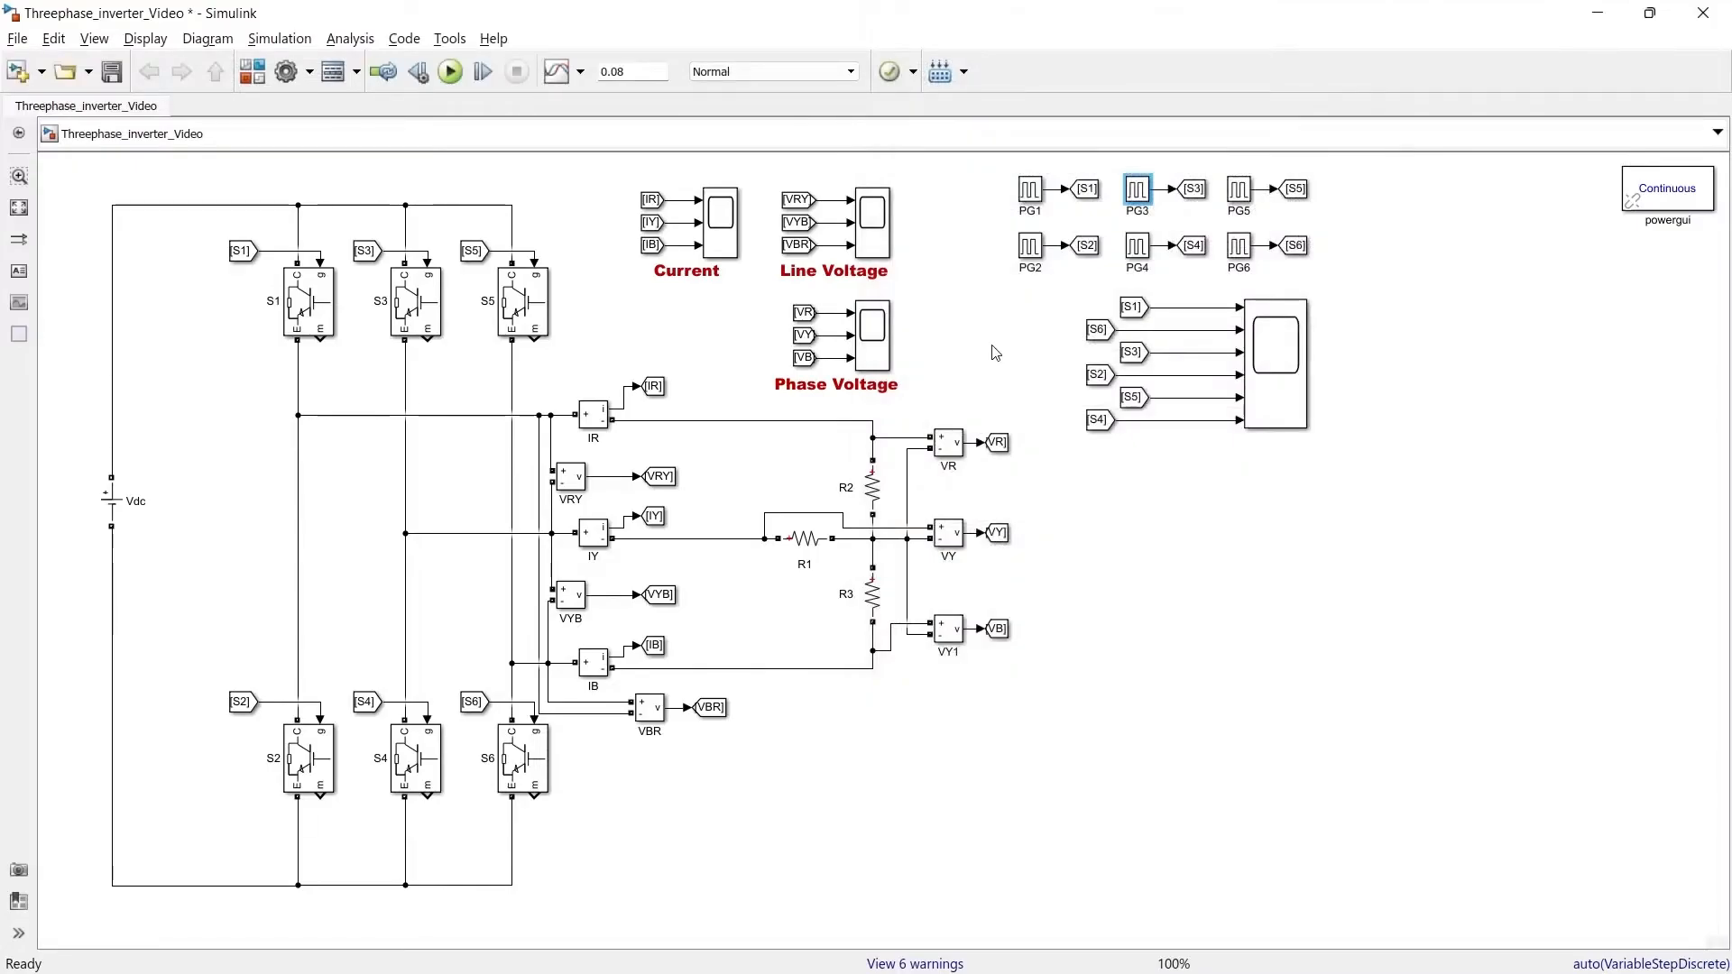
Set the PG2 pulse generator's phase delay to 180*0.02/360
double_click(1030, 246)
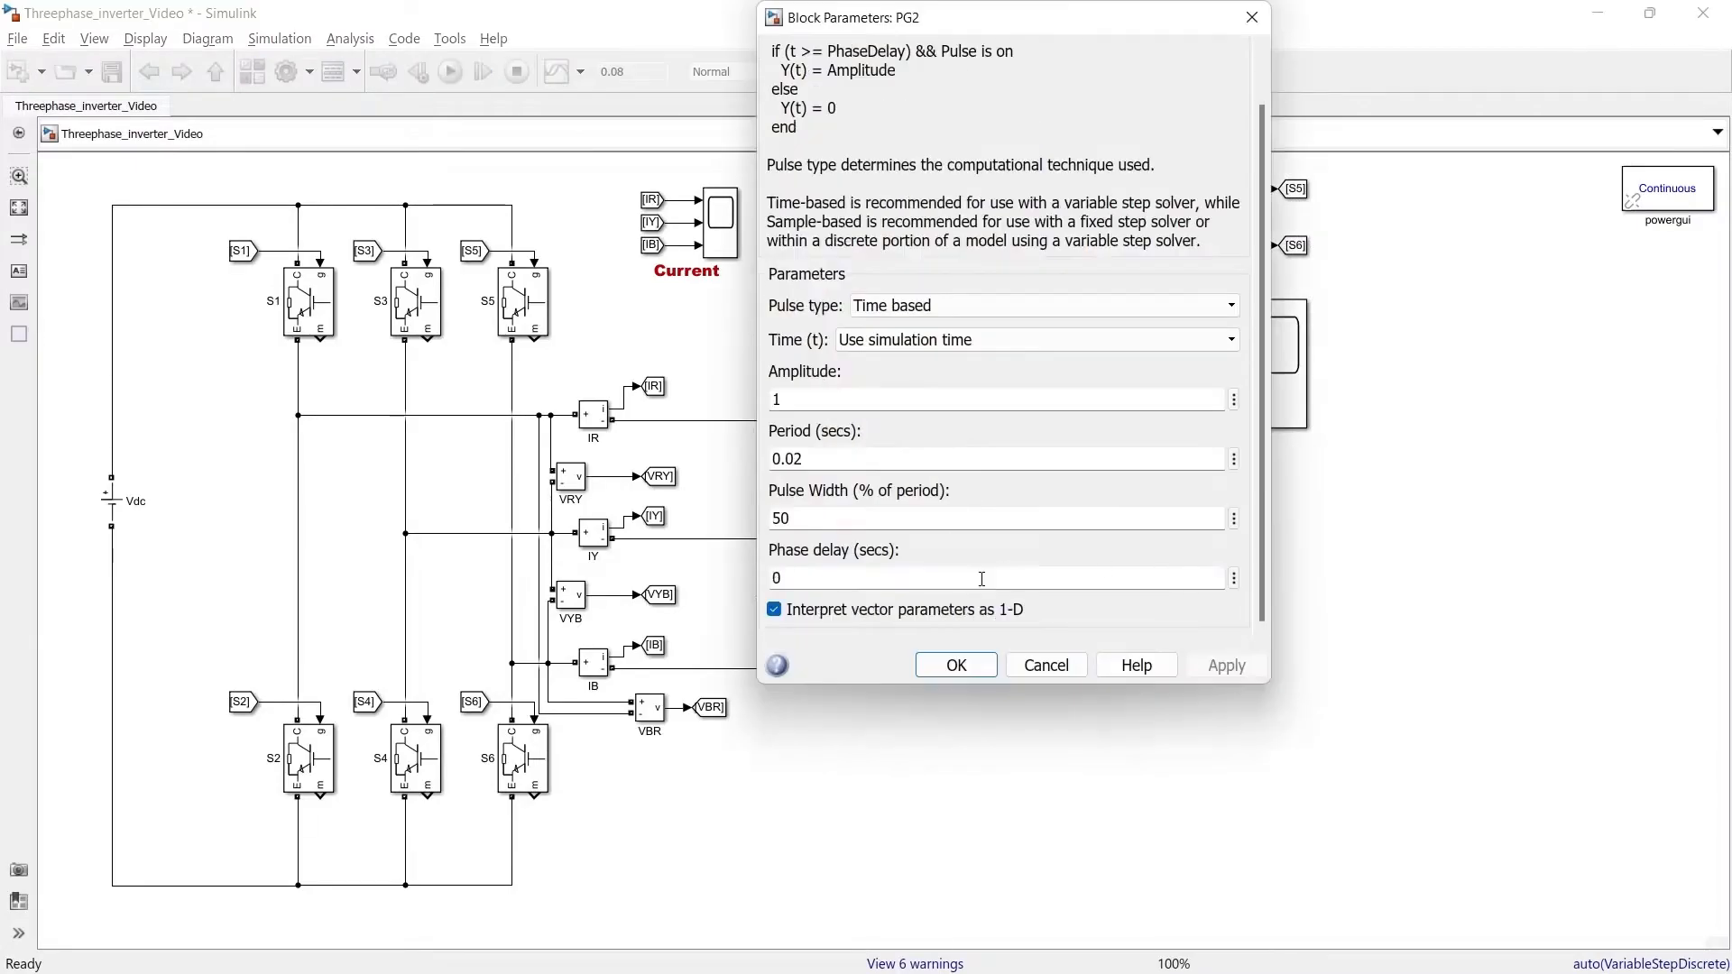
double_click(982, 580)
text(180*0.02/360)
key(Return)
Set the PG5 pulse generator's phase delay to 240*0.02/360 and save the model
double_click(1239, 189)
double_click(1170, 577)
text(240*0.02/360)
key(Return)
click(1110, 588)
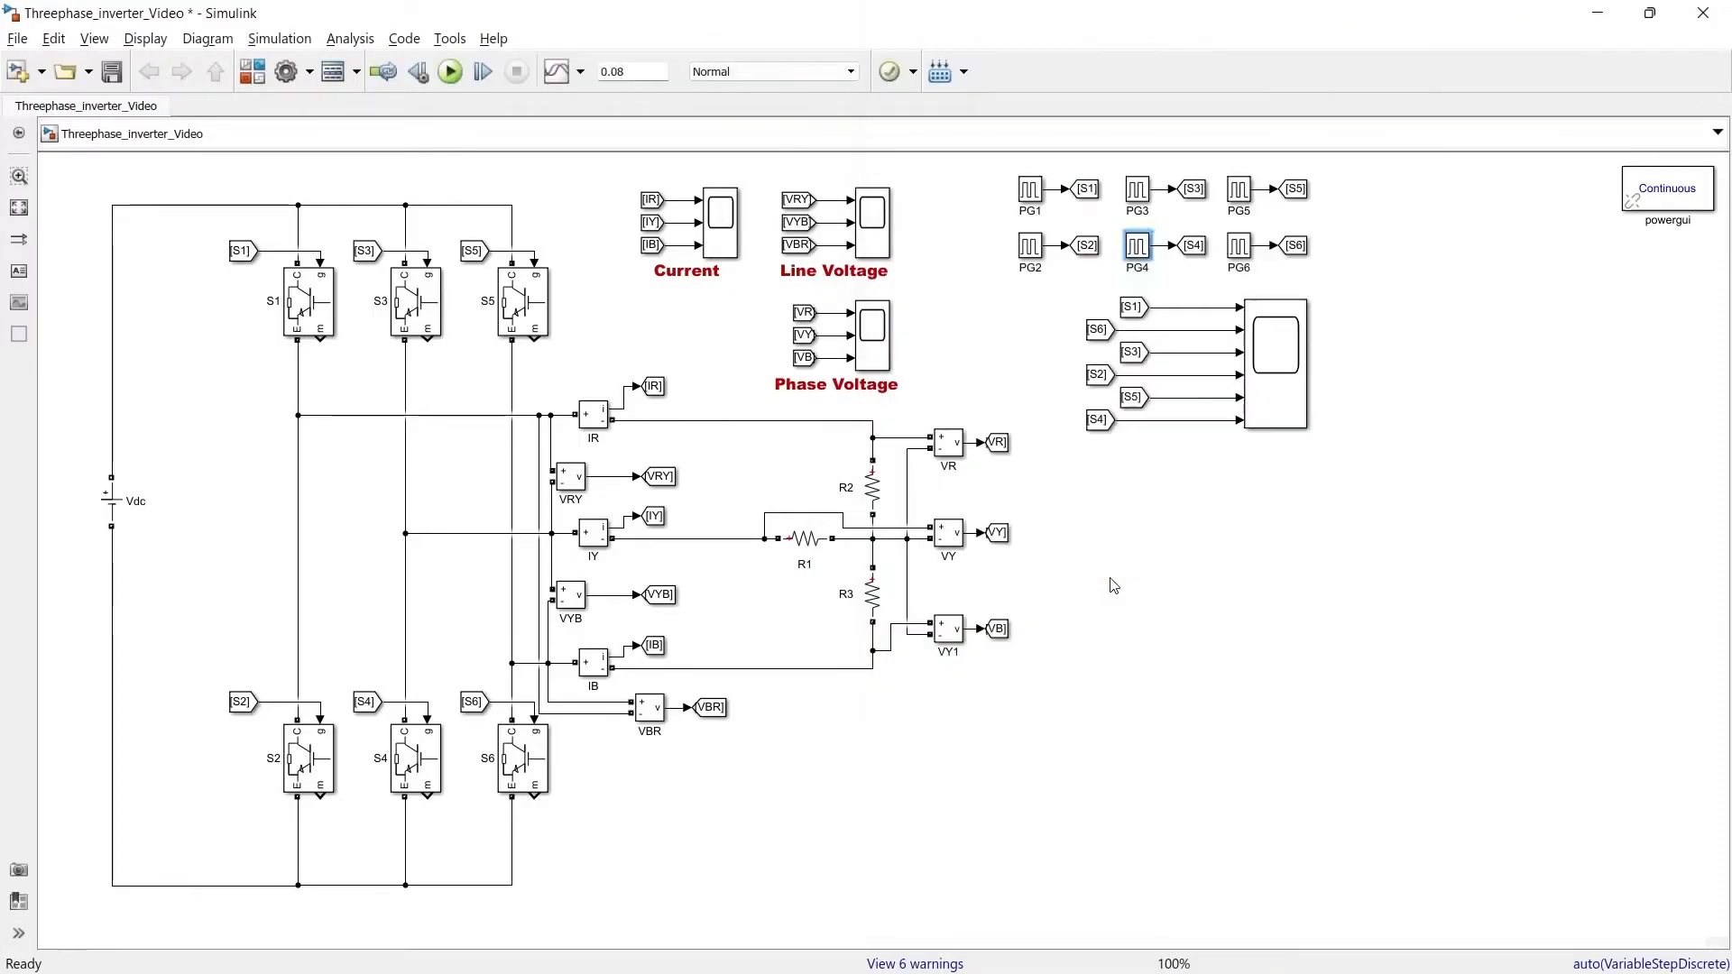
key(ctrl+s)
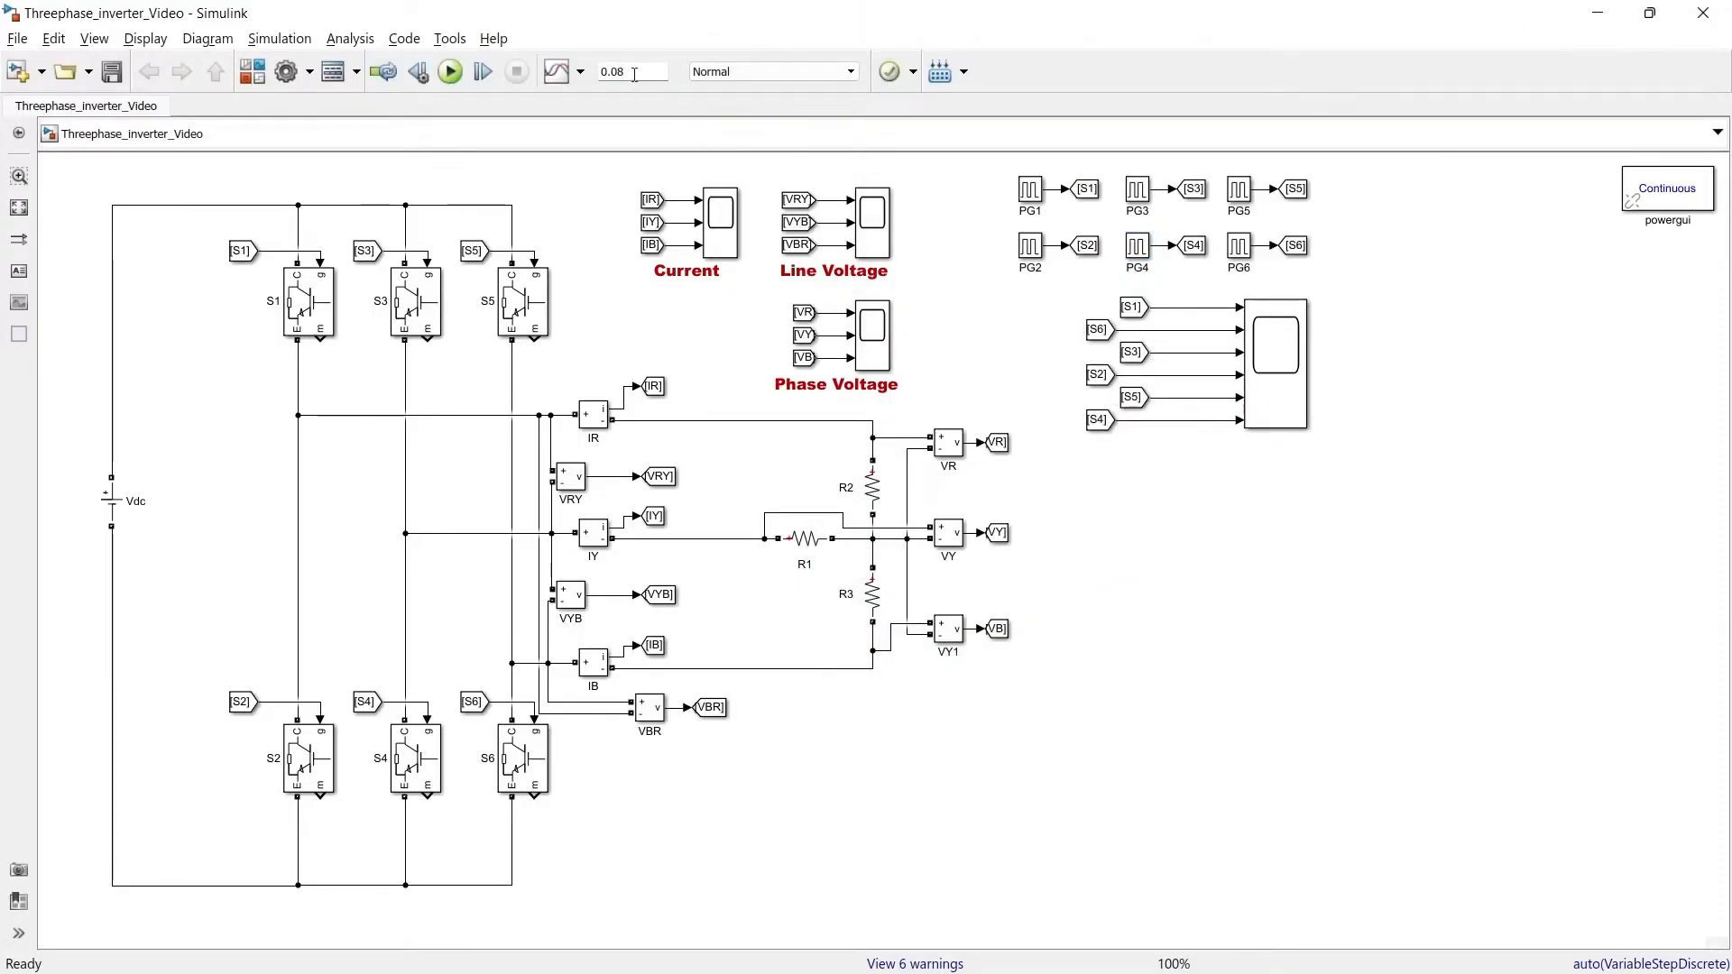
Set the simulation stop time to 1 and run the simulation
double_click(635, 72)
text(1)
click(565, 158)
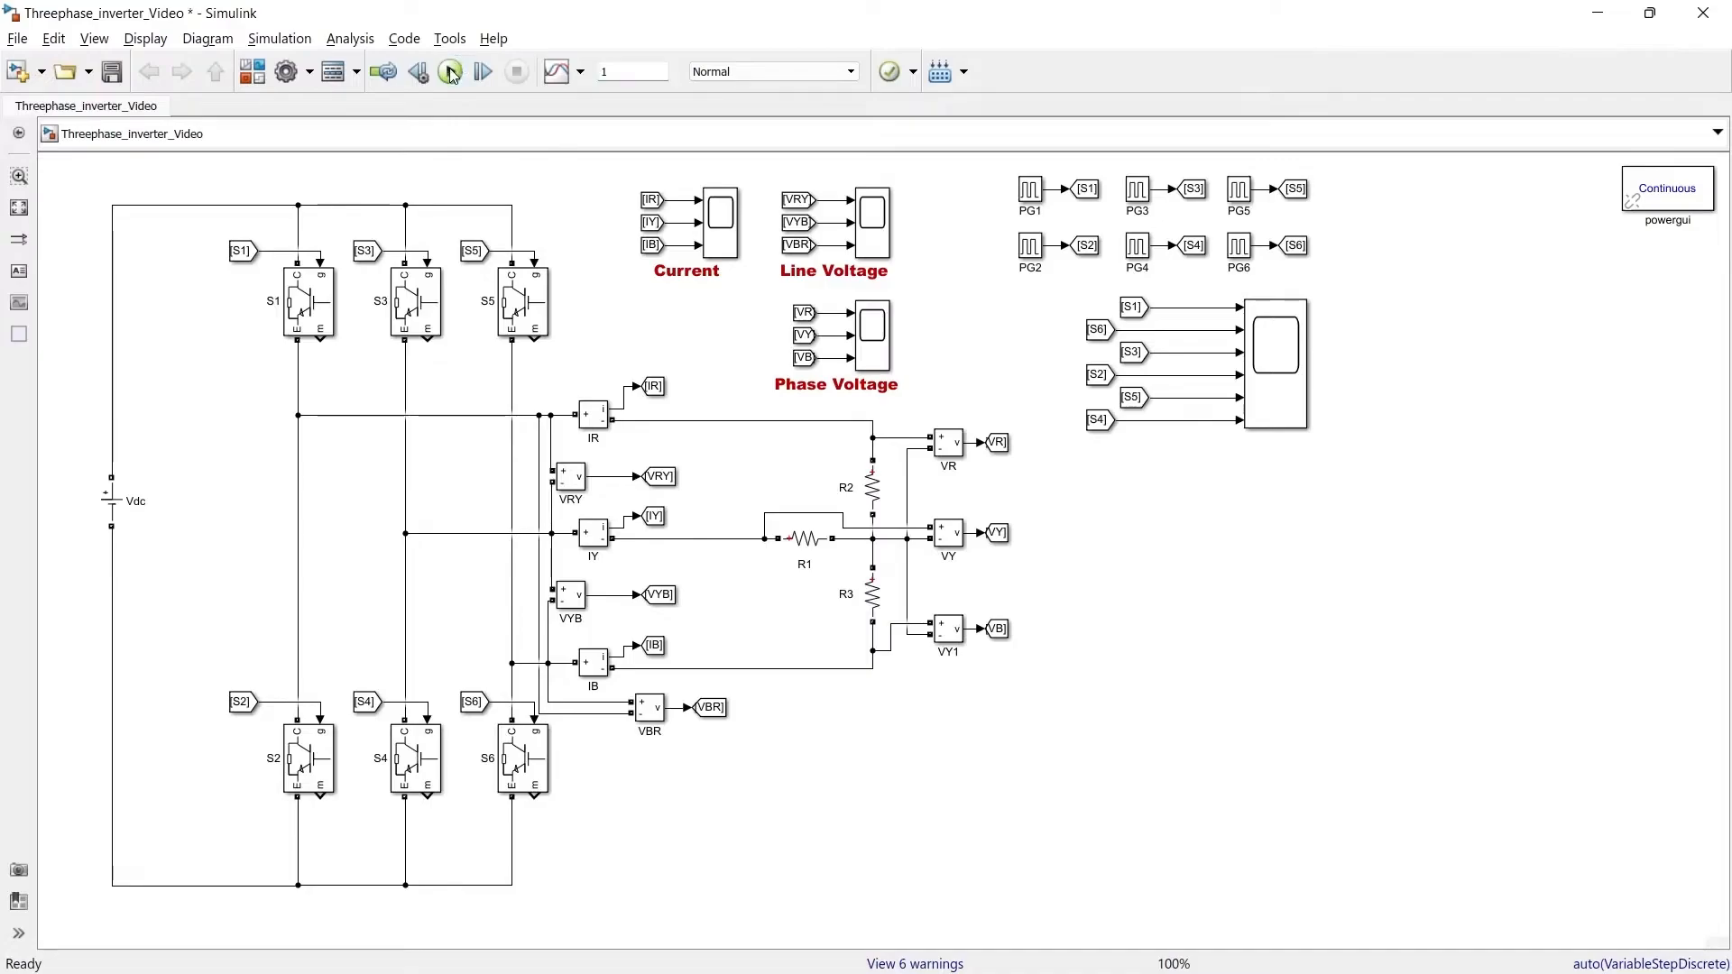
click(451, 73)
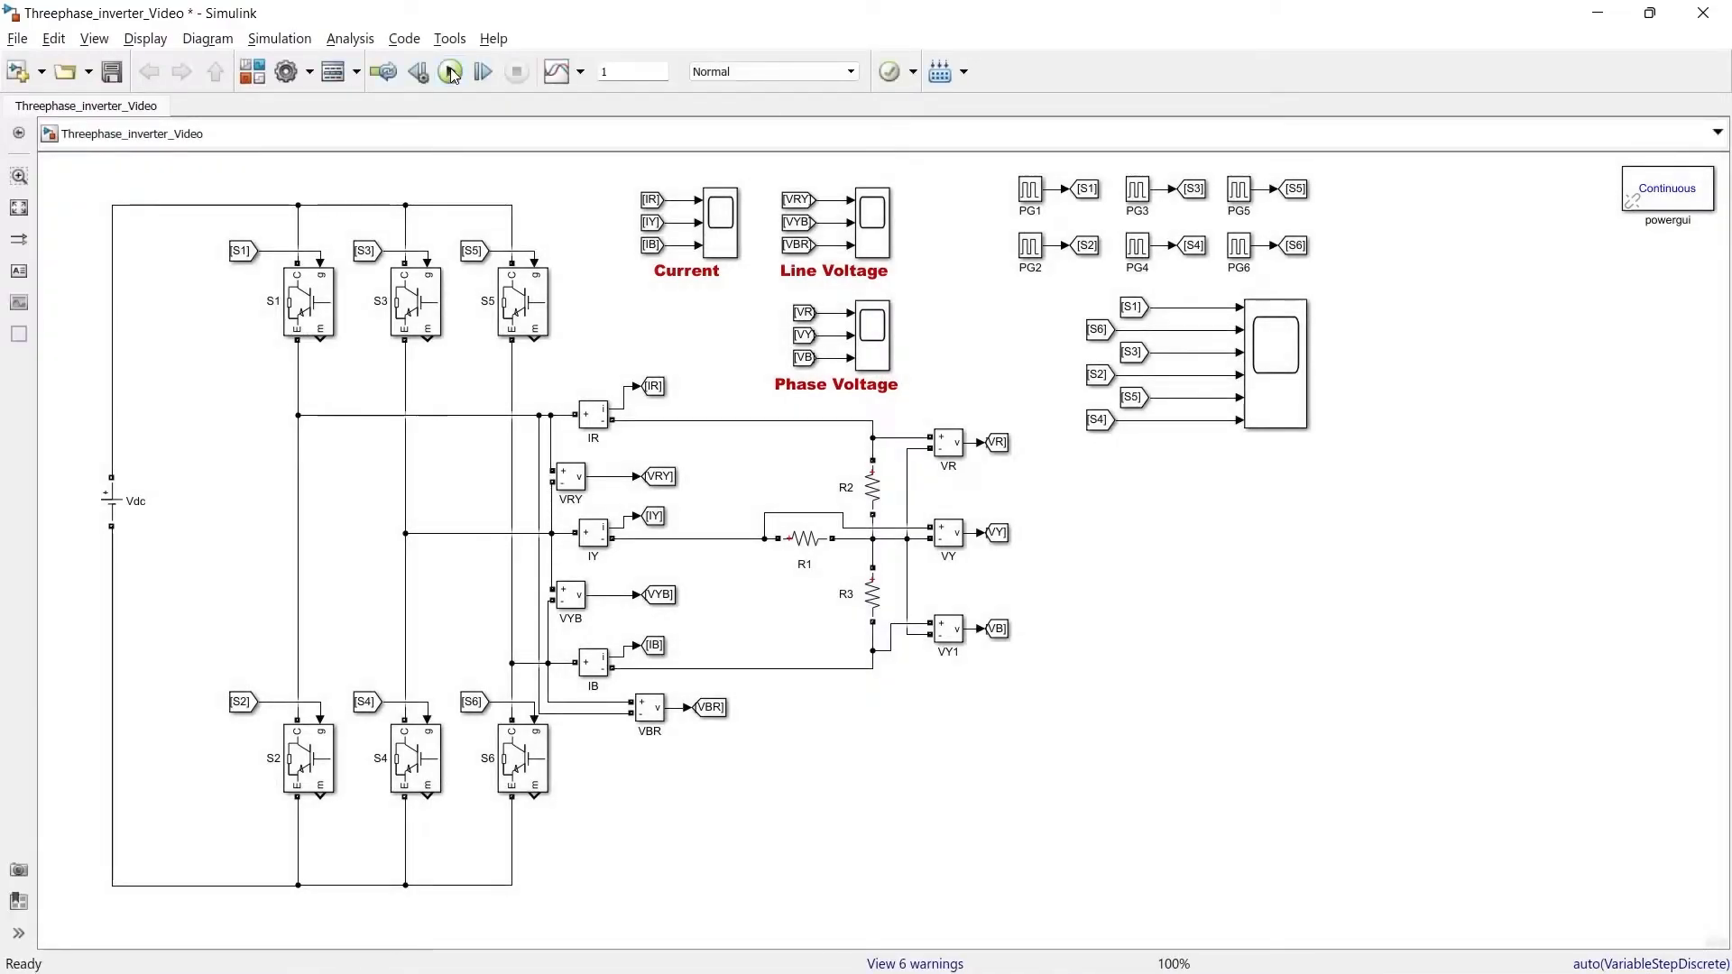
Open the six-input gating scope to examine the S1 to S6 pulse signals
click(1280, 375)
double_click(1279, 375)
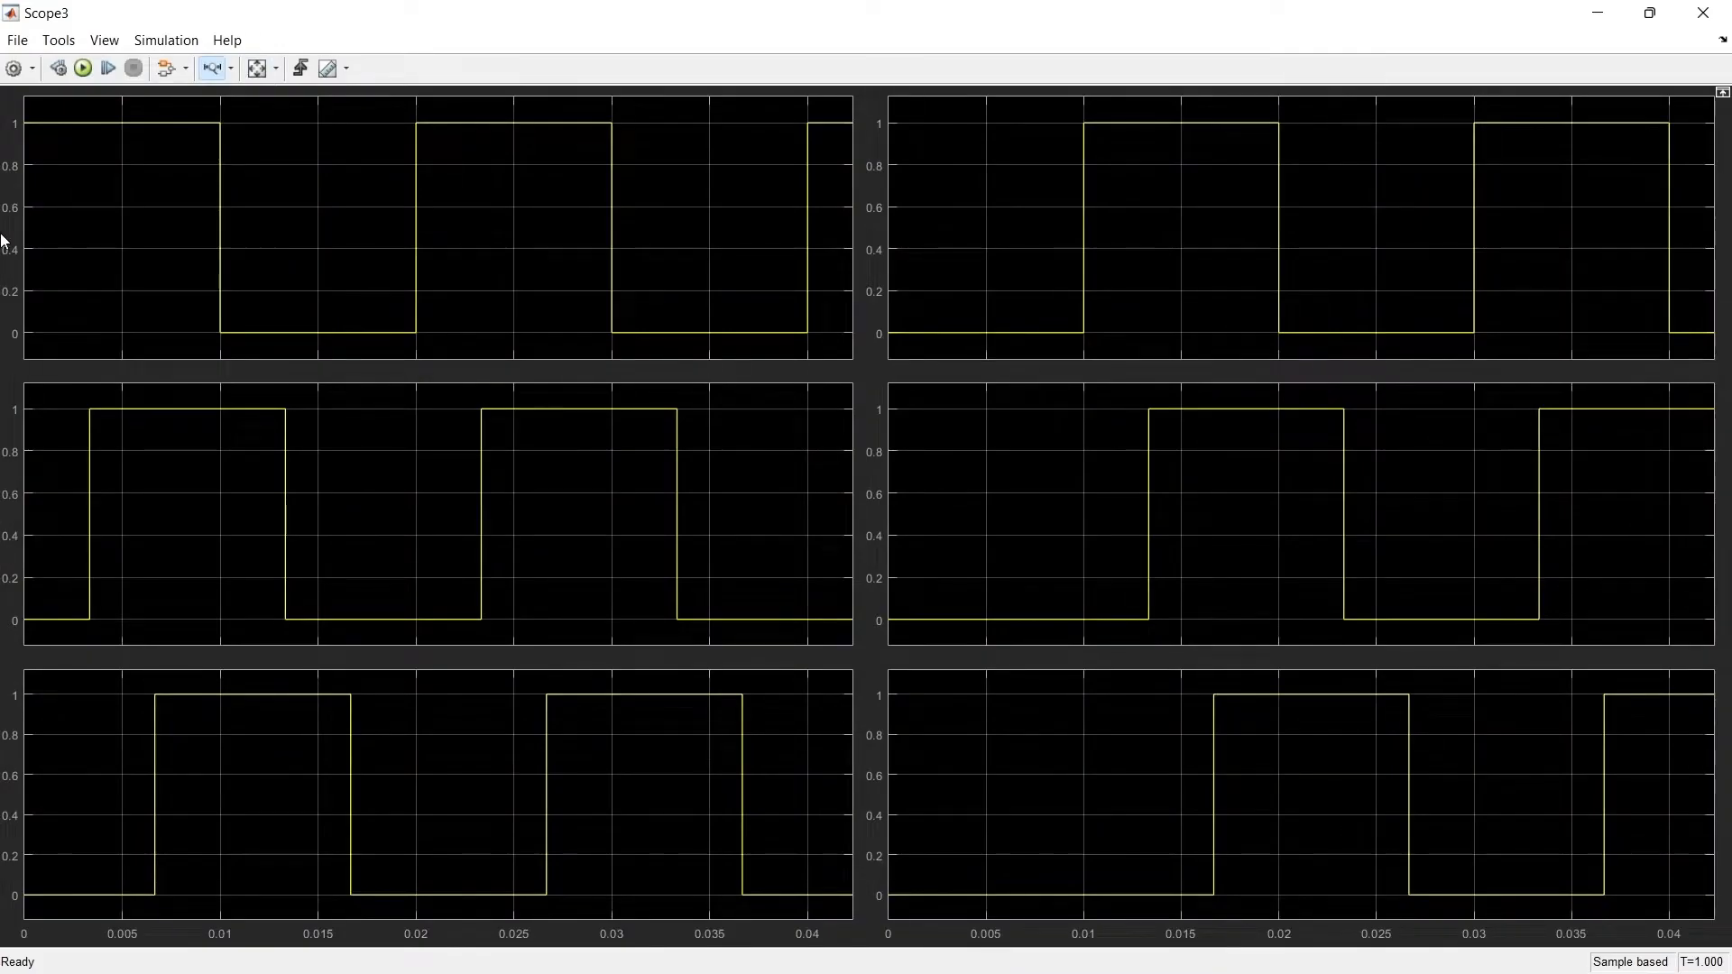
click(1704, 13)
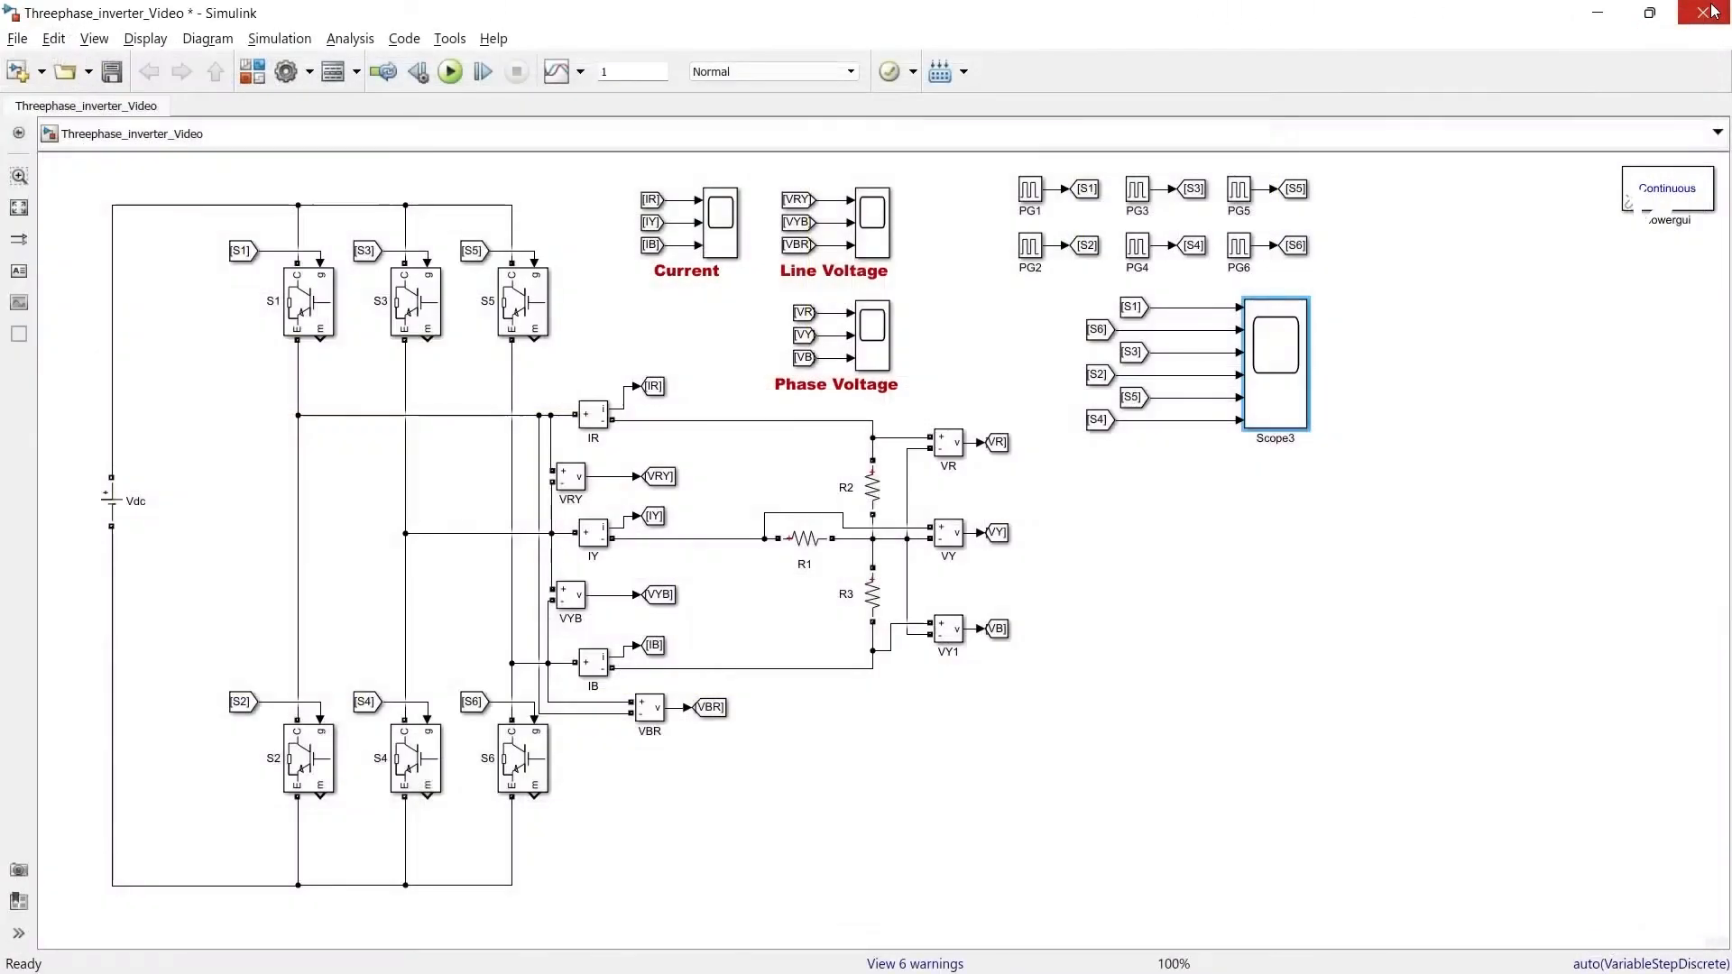
Open the Phase Voltage scope and zoom into a short time span of the waveforms
double_click(875, 340)
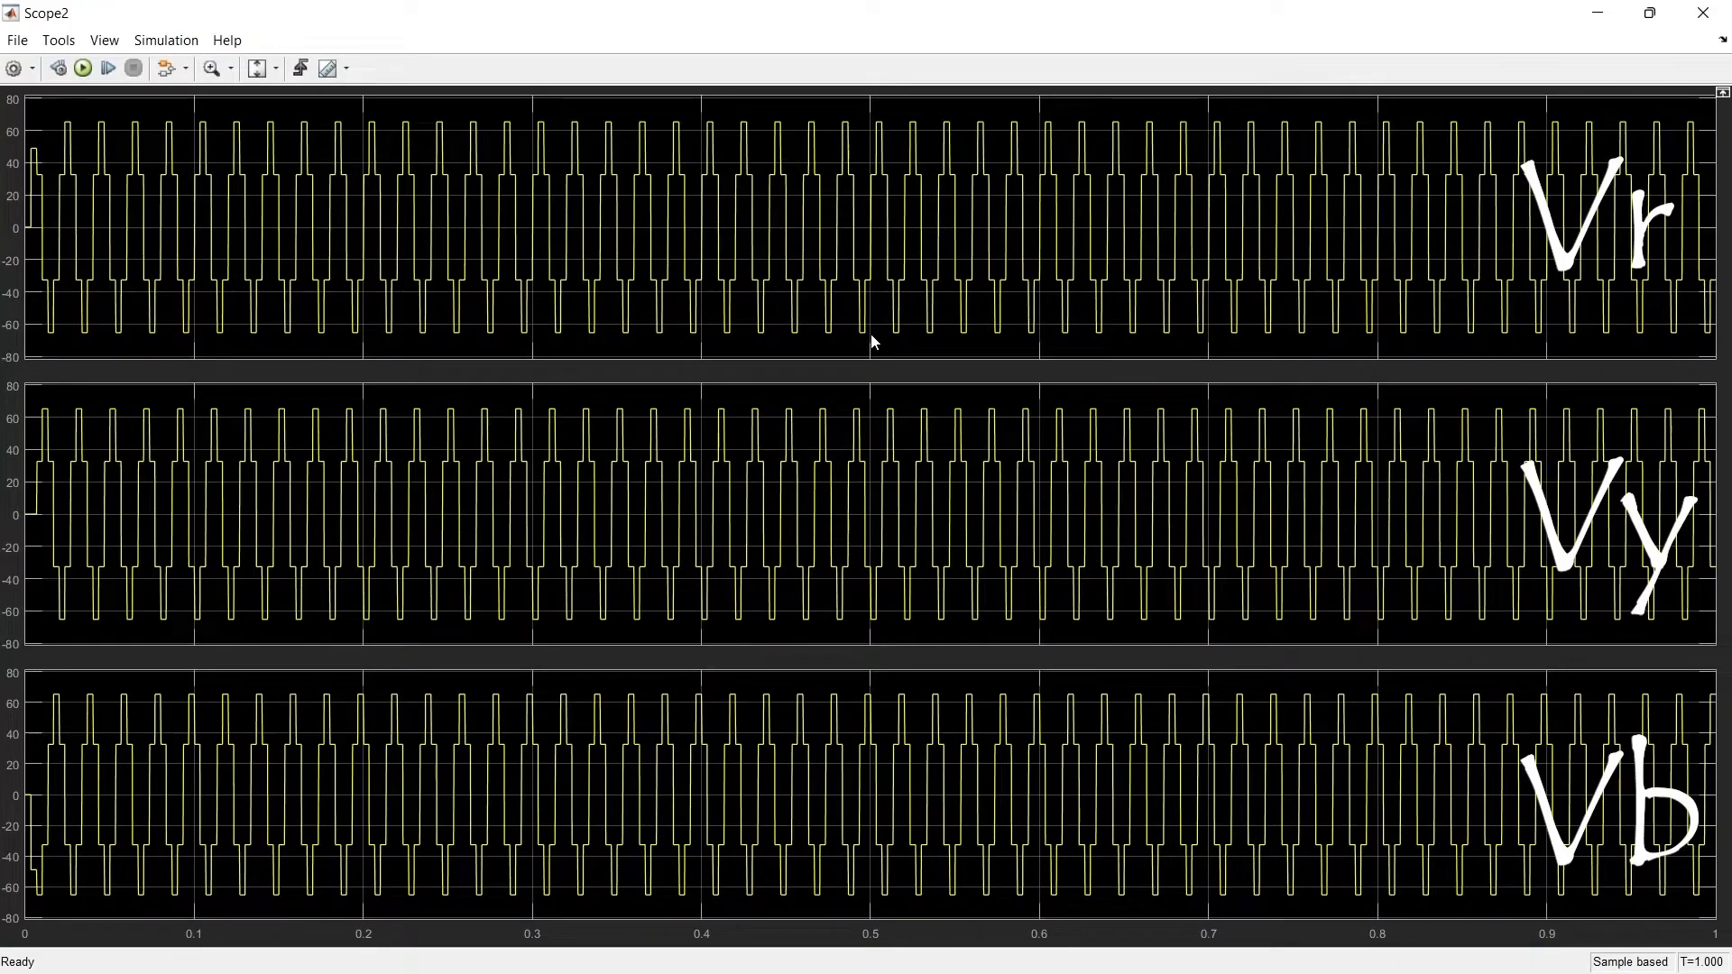
click(230, 68)
click(213, 116)
drag(202, 208, 429, 205)
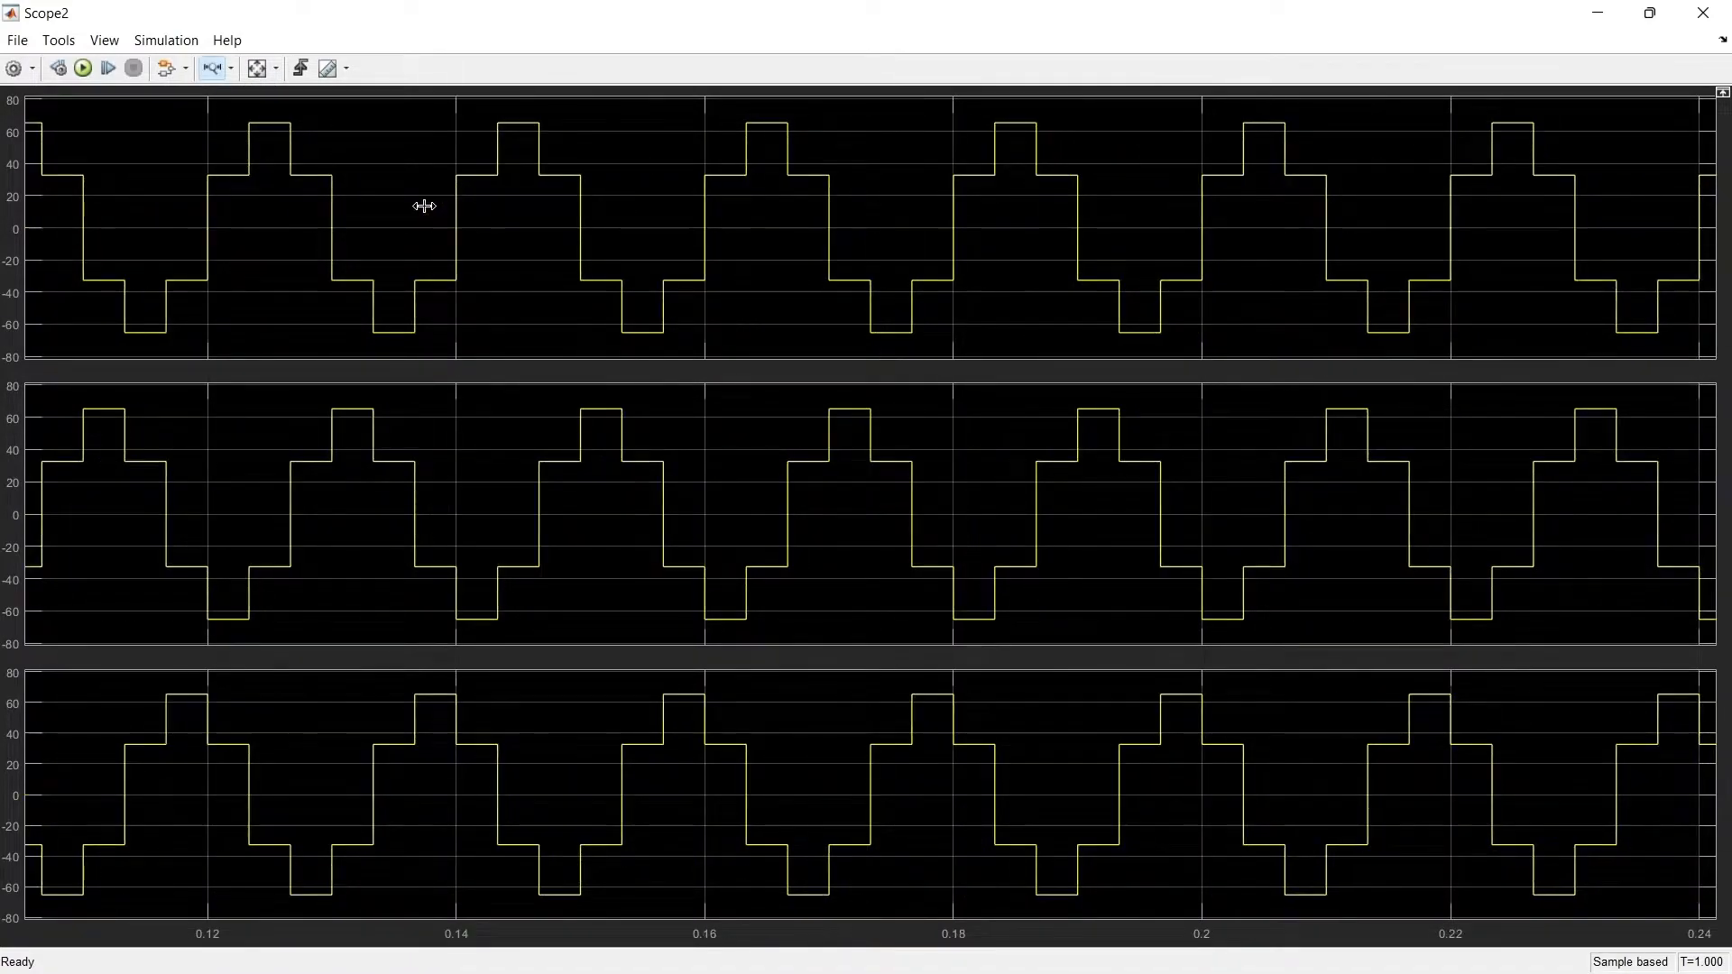
click(1708, 19)
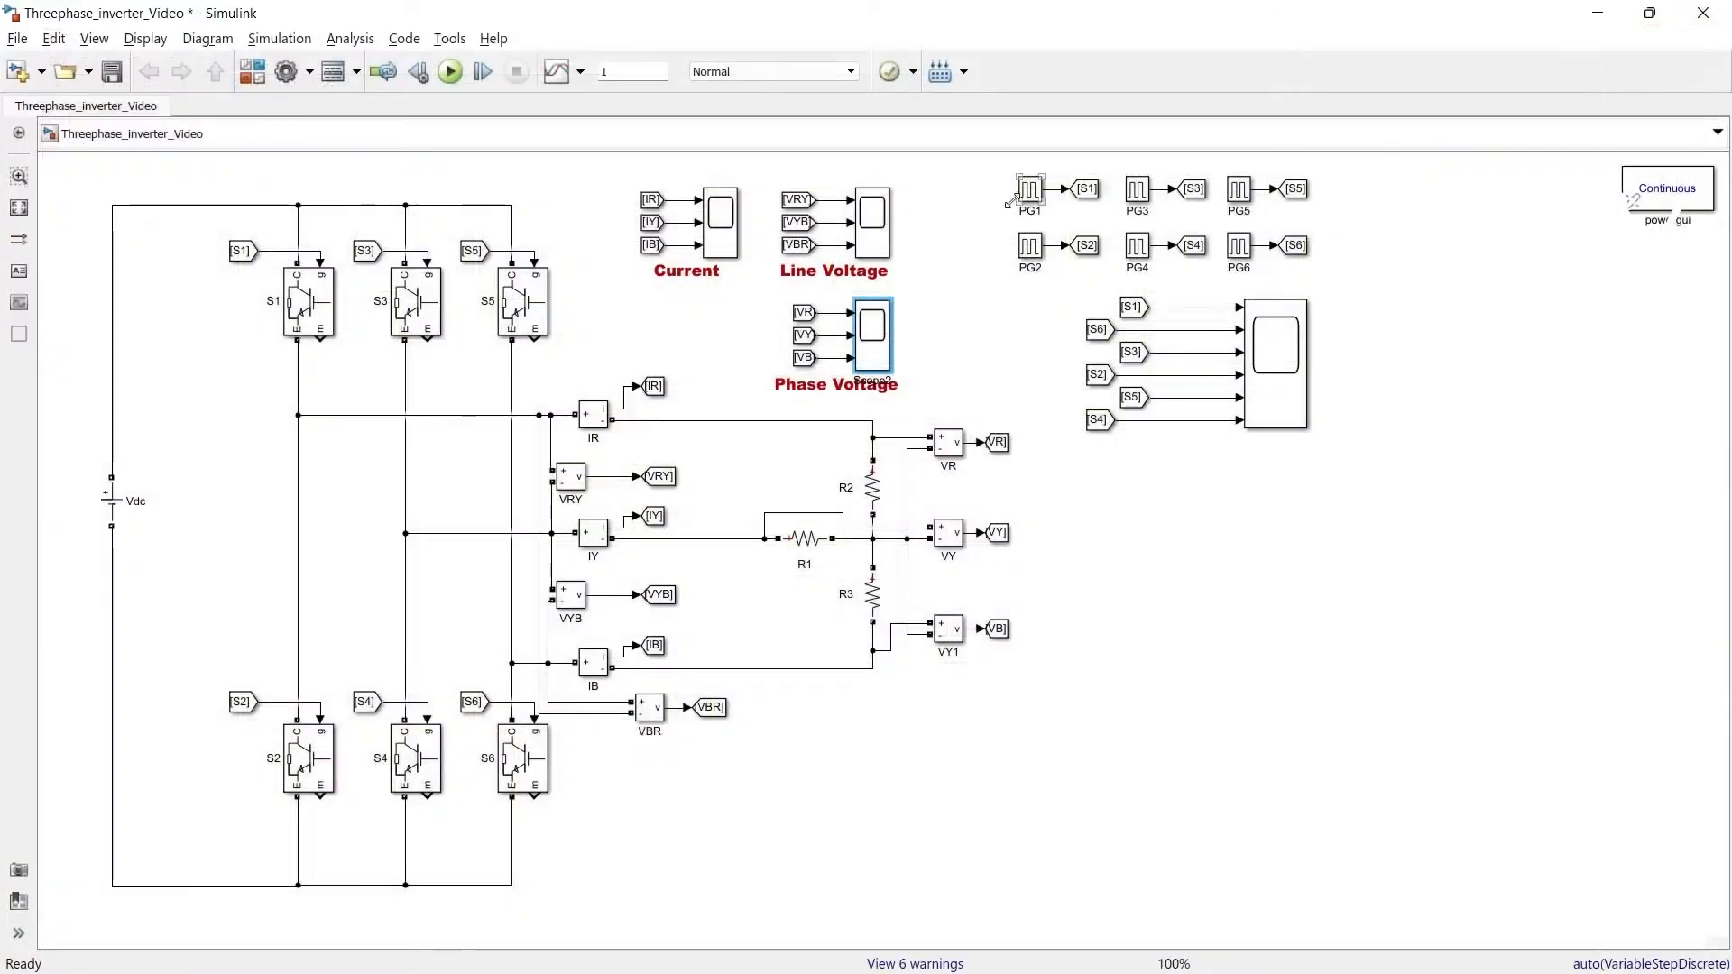
Open the Line Voltage scope and zoom into a short time span of the waveforms
double_click(882, 231)
click(274, 70)
click(261, 123)
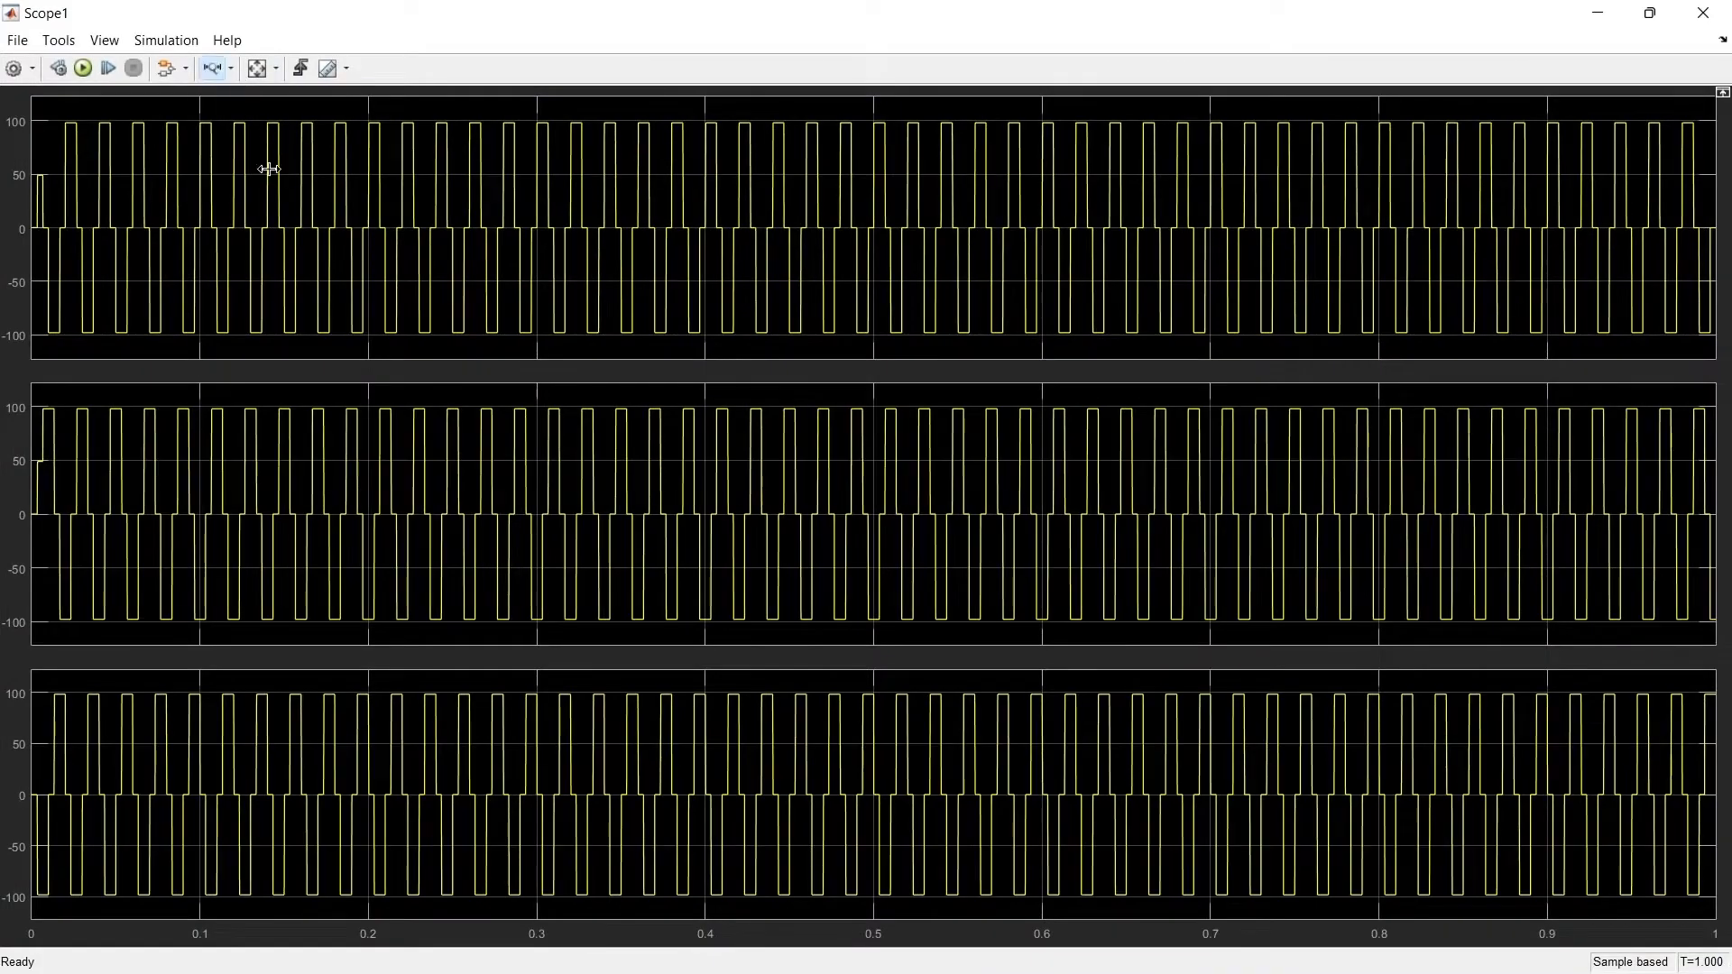
drag(267, 166, 436, 178)
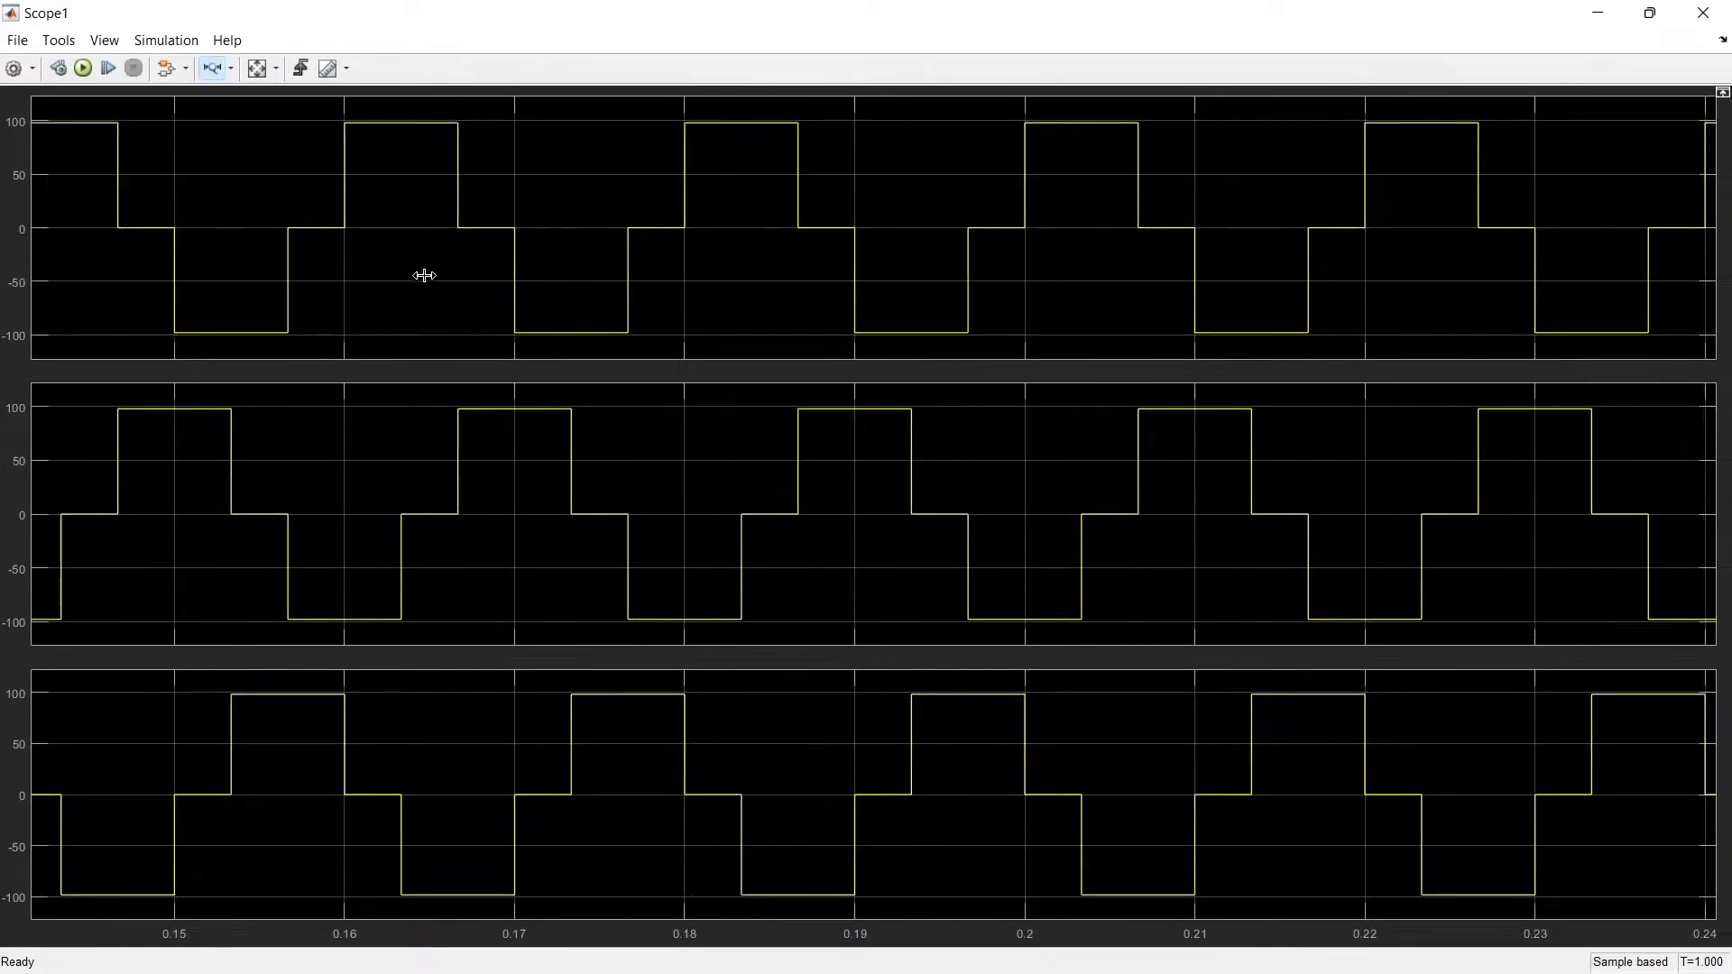
click(1725, 18)
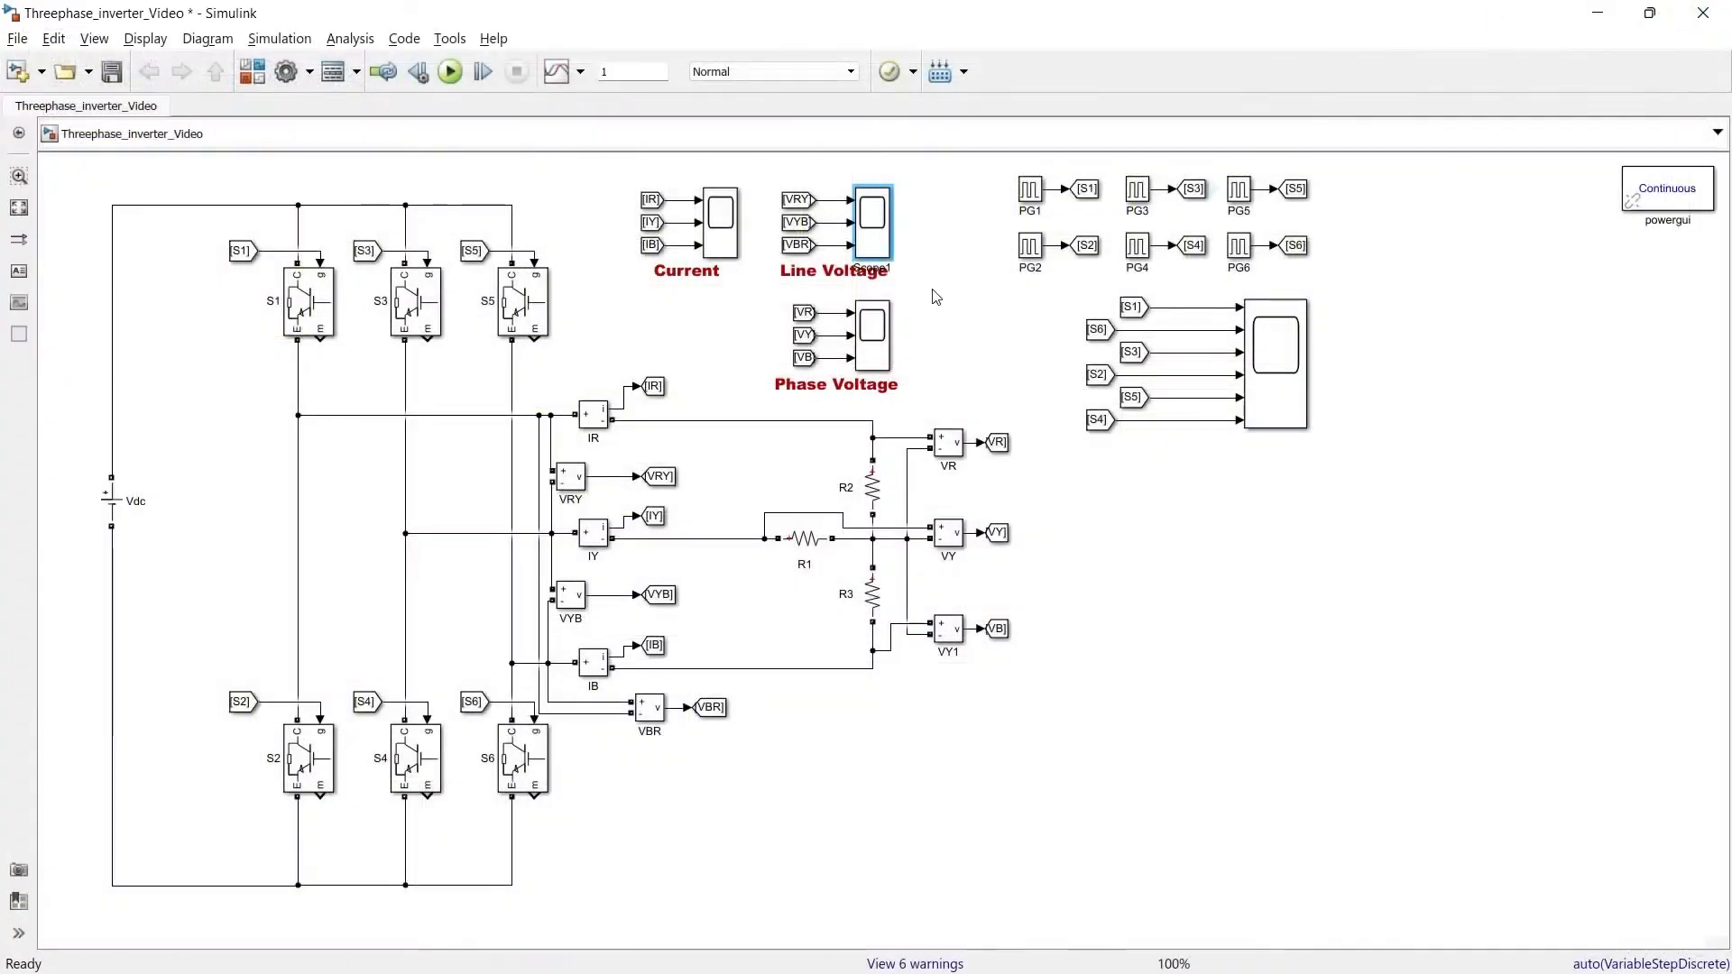
Open the Current scope and zoom into a short time span of the three current waveforms
double_click(866, 344)
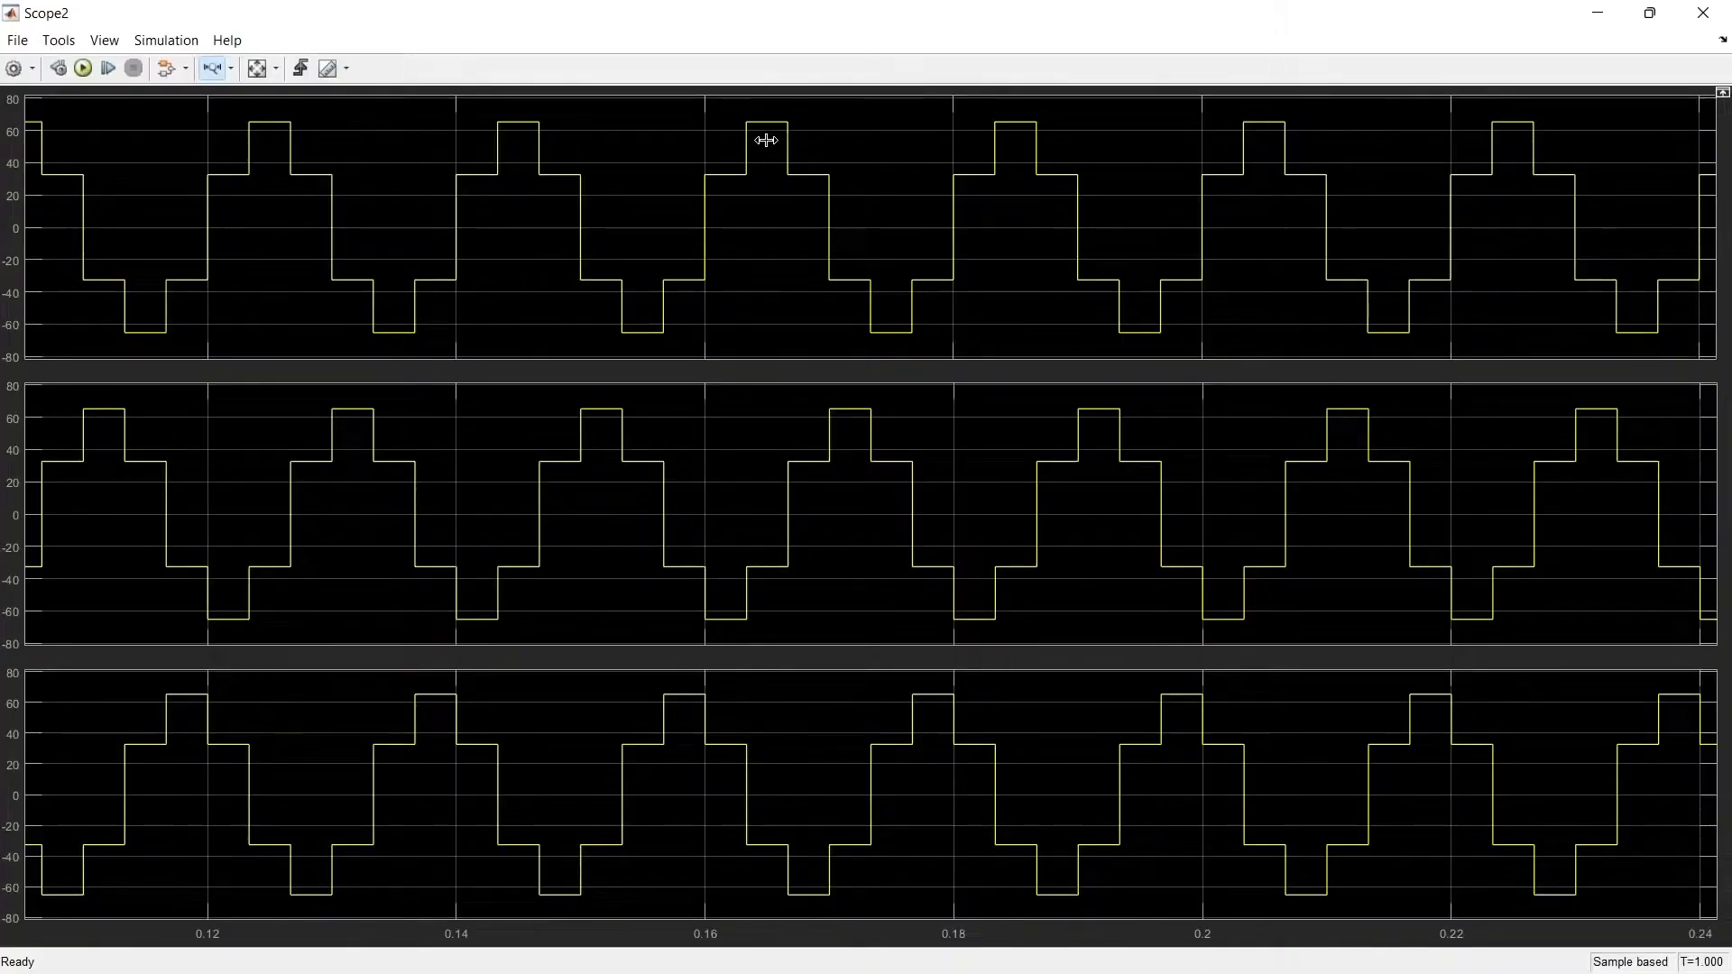
click(1696, 14)
click(717, 219)
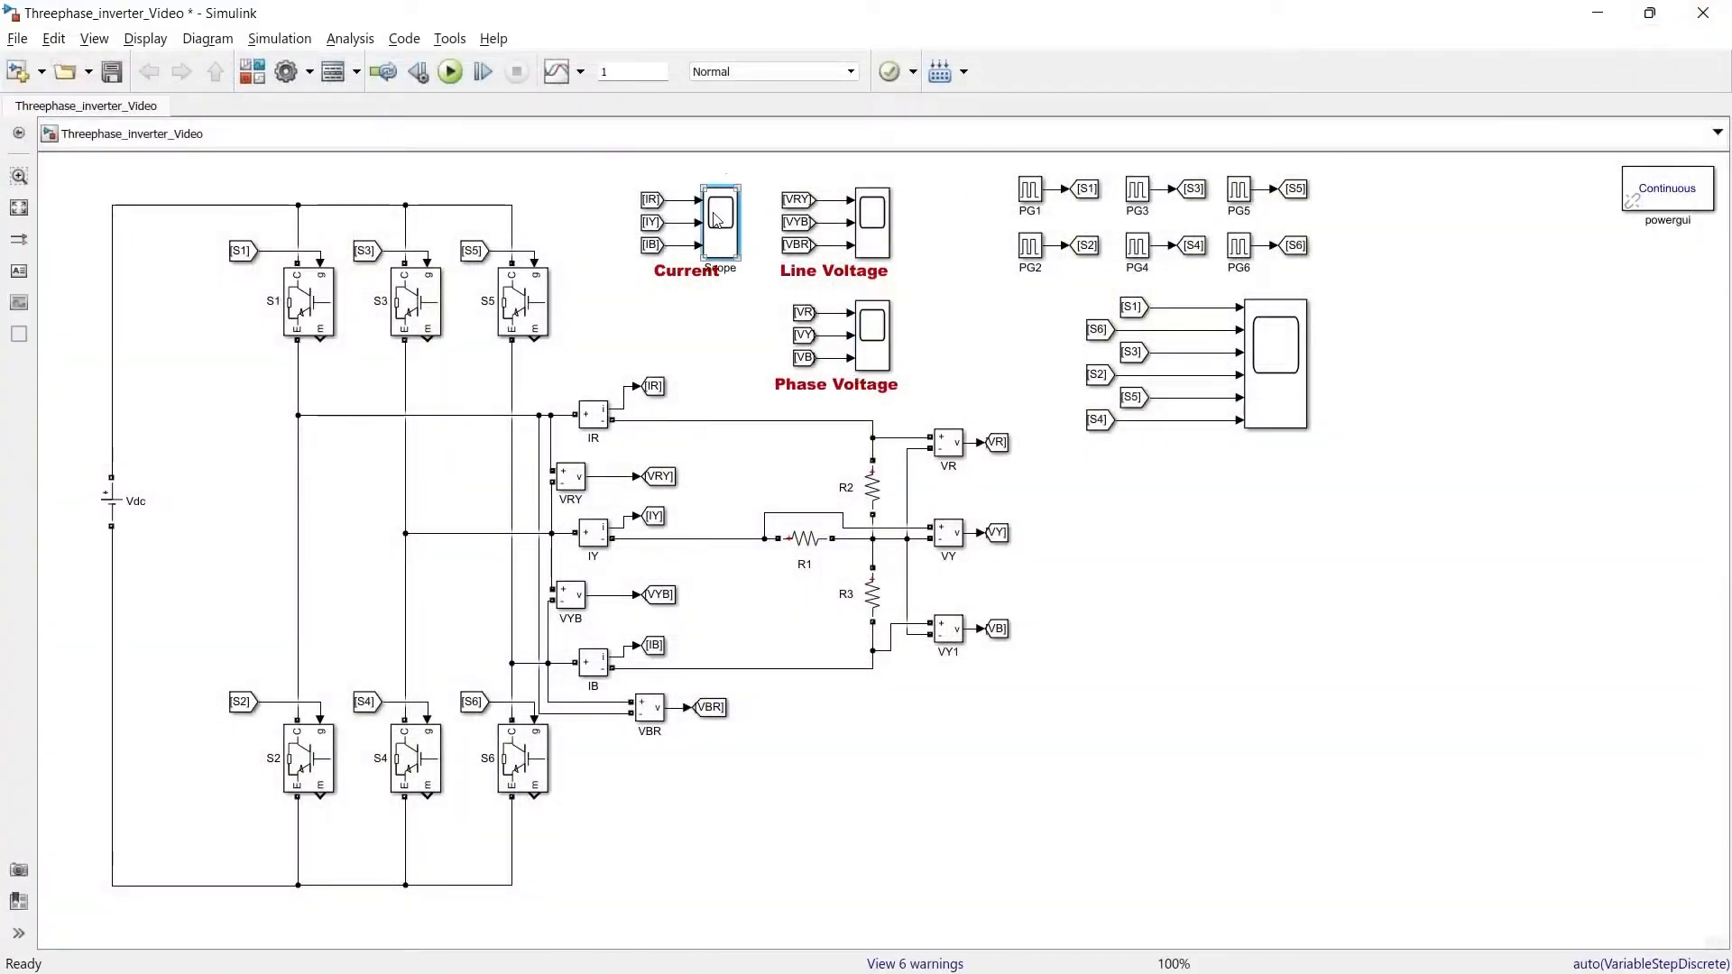
double_click(718, 219)
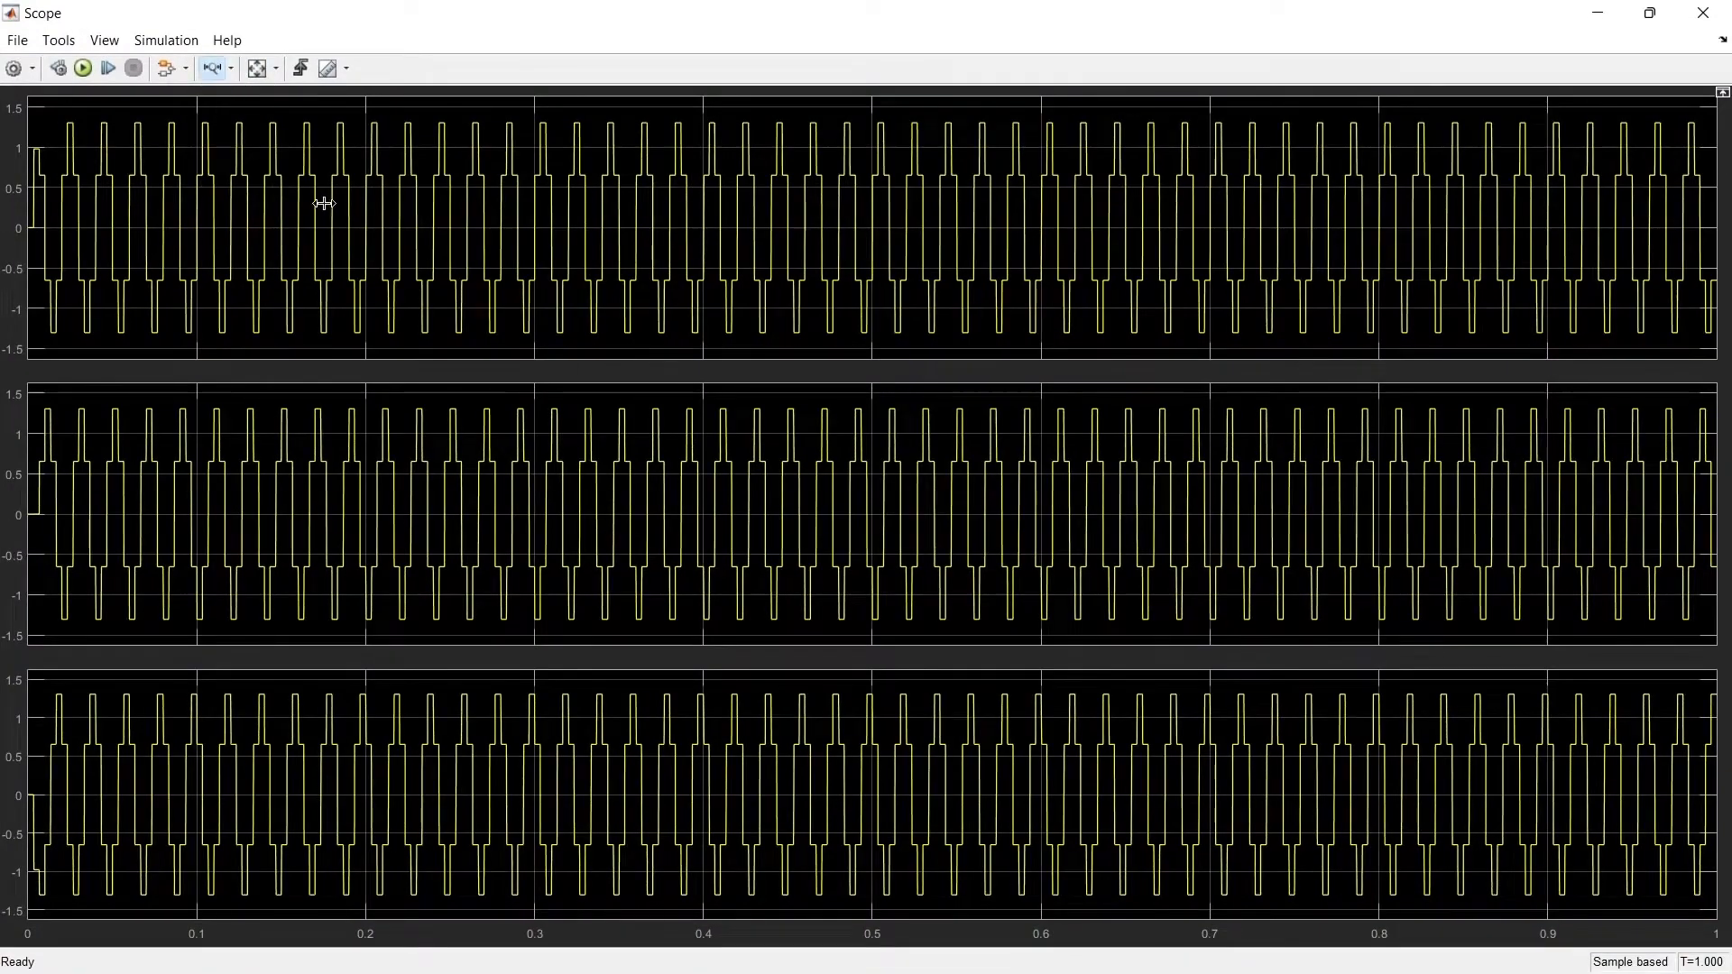
drag(324, 203, 510, 212)
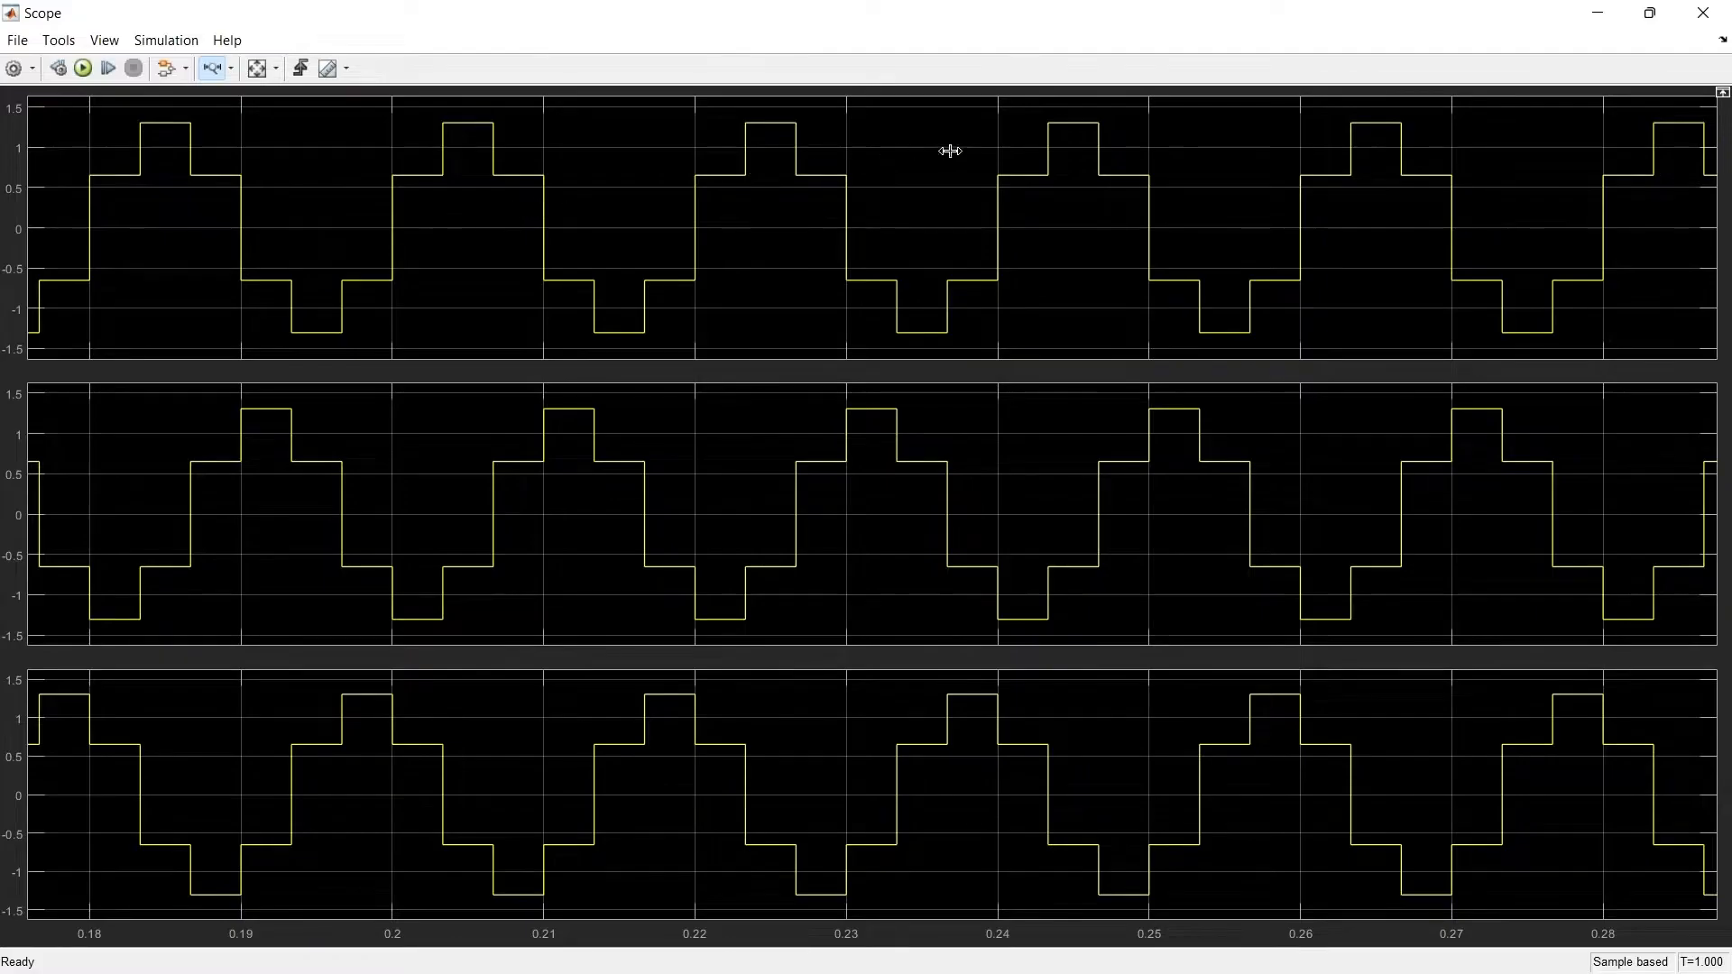
click(1703, 15)
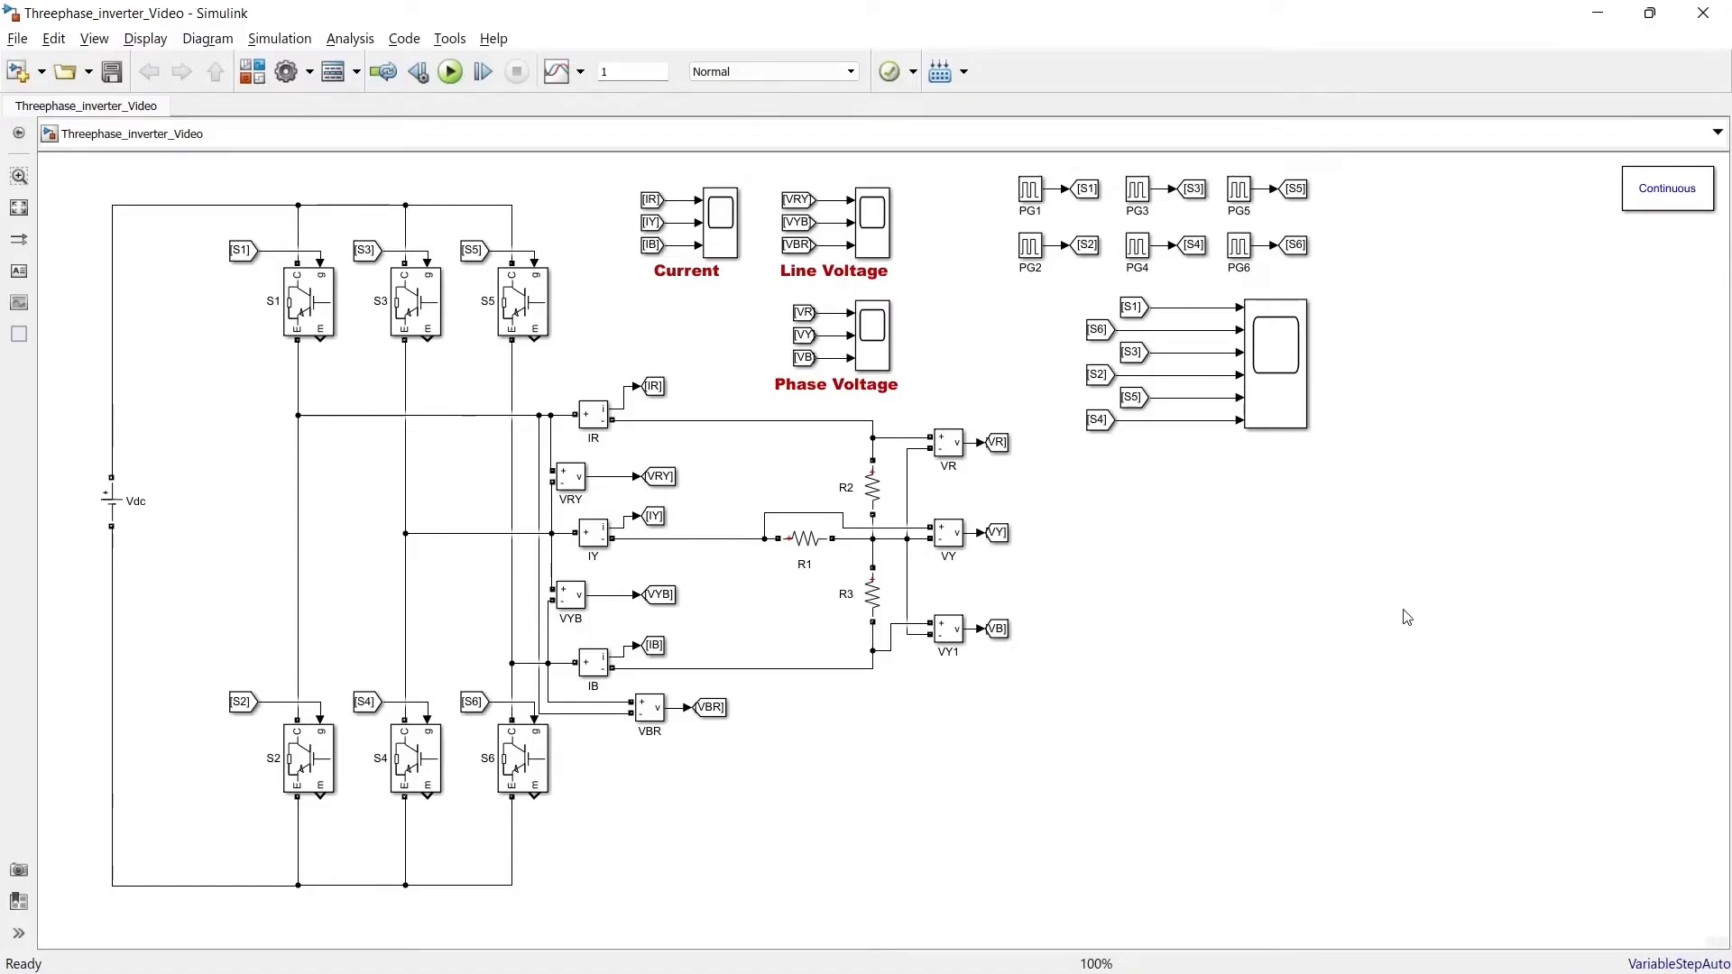
Add a Repeating Sequence, a Constant and a Scope block from the library to the model
click(253, 72)
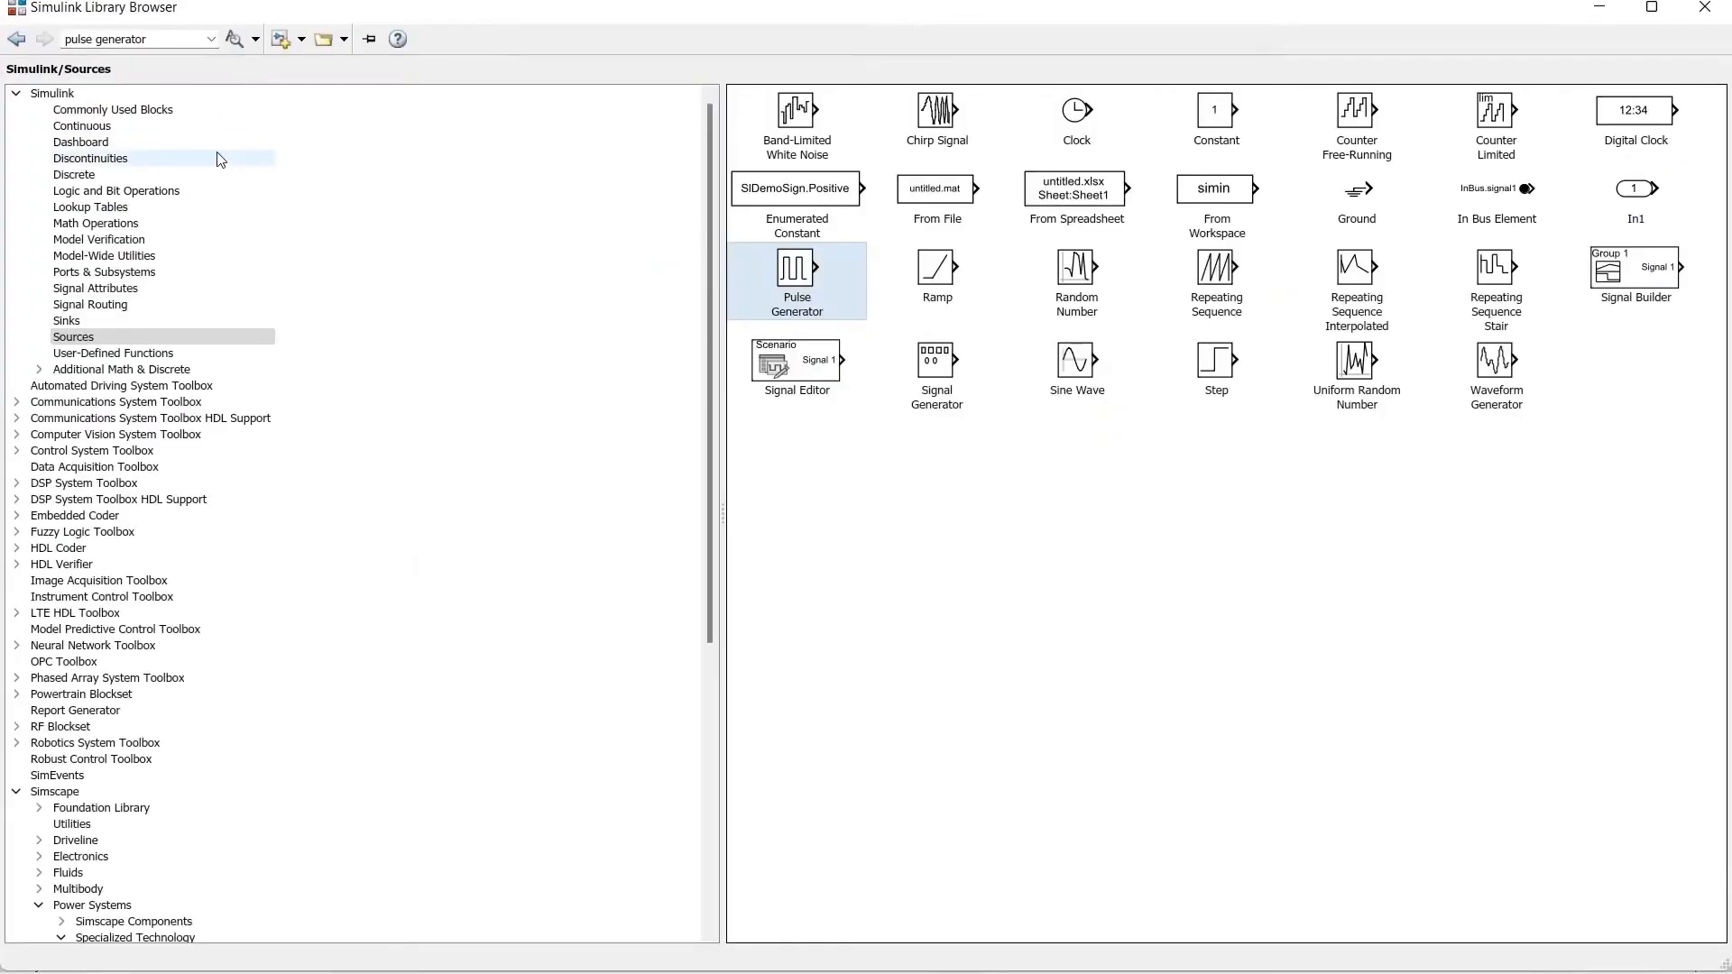
right_click(1212, 272)
click(1215, 281)
right_click(1224, 126)
click(1235, 135)
click(172, 321)
right_click(1258, 118)
click(1315, 129)
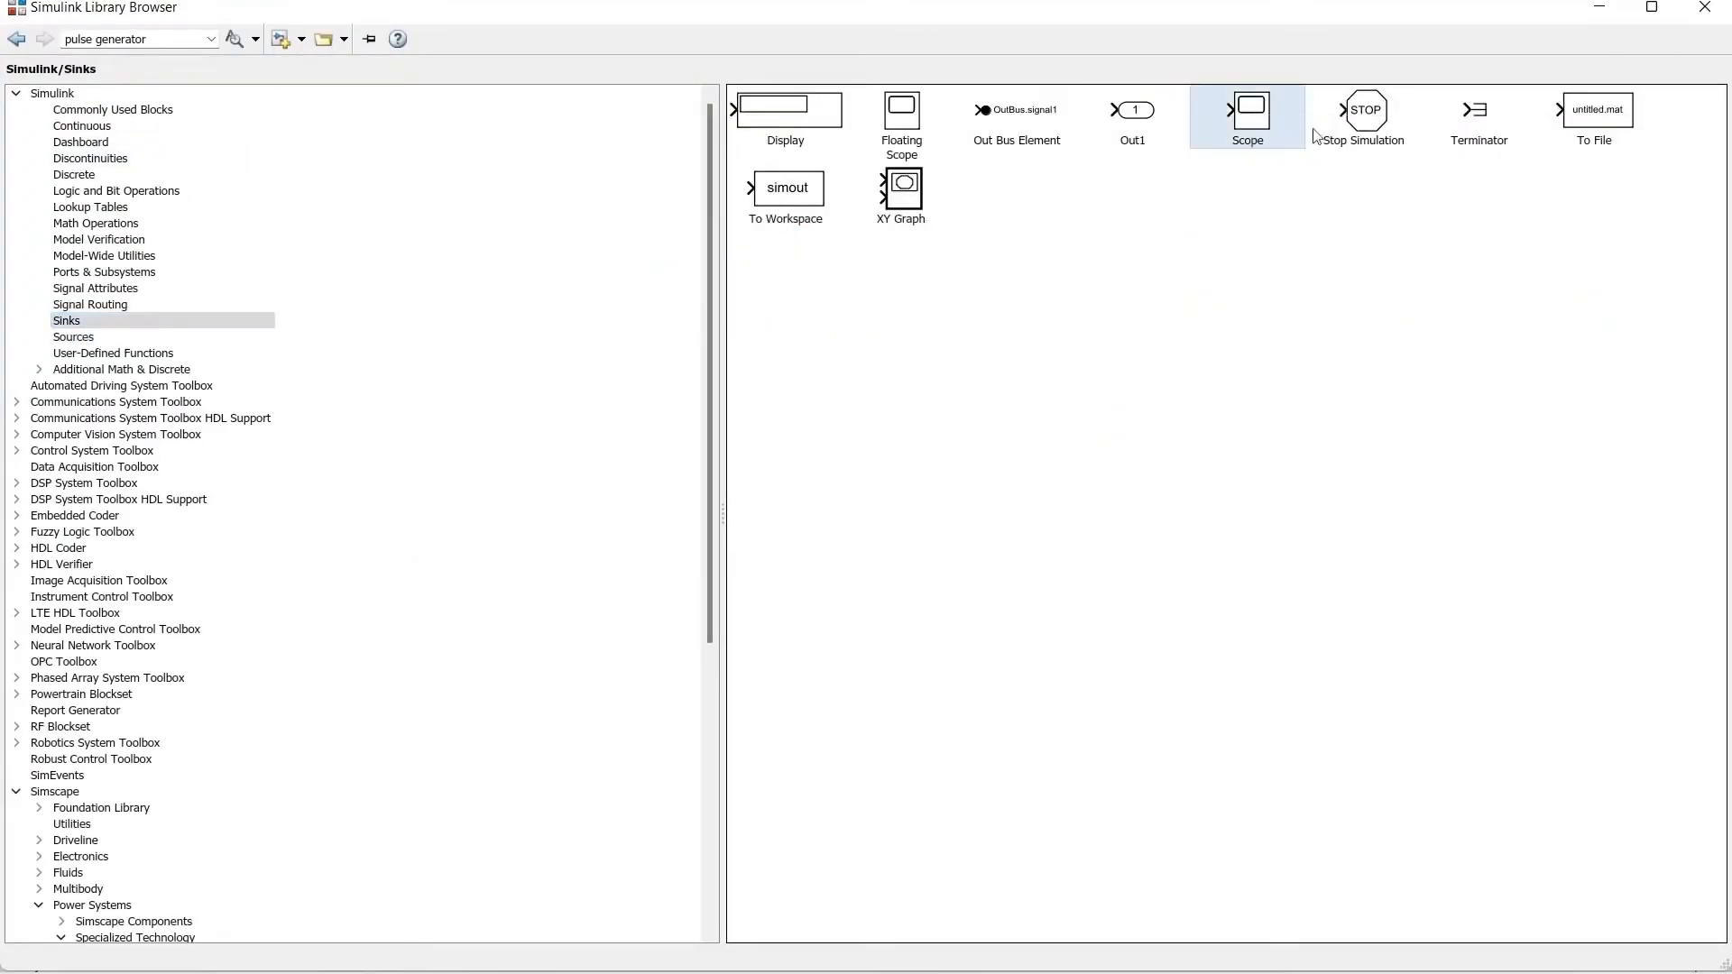
click(1600, 9)
drag(885, 553, 1245, 530)
Add a Relational Operator block from Logic and Bit Operations to the model
click(252, 72)
click(127, 191)
right_click(1657, 212)
click(1624, 222)
click(1600, 11)
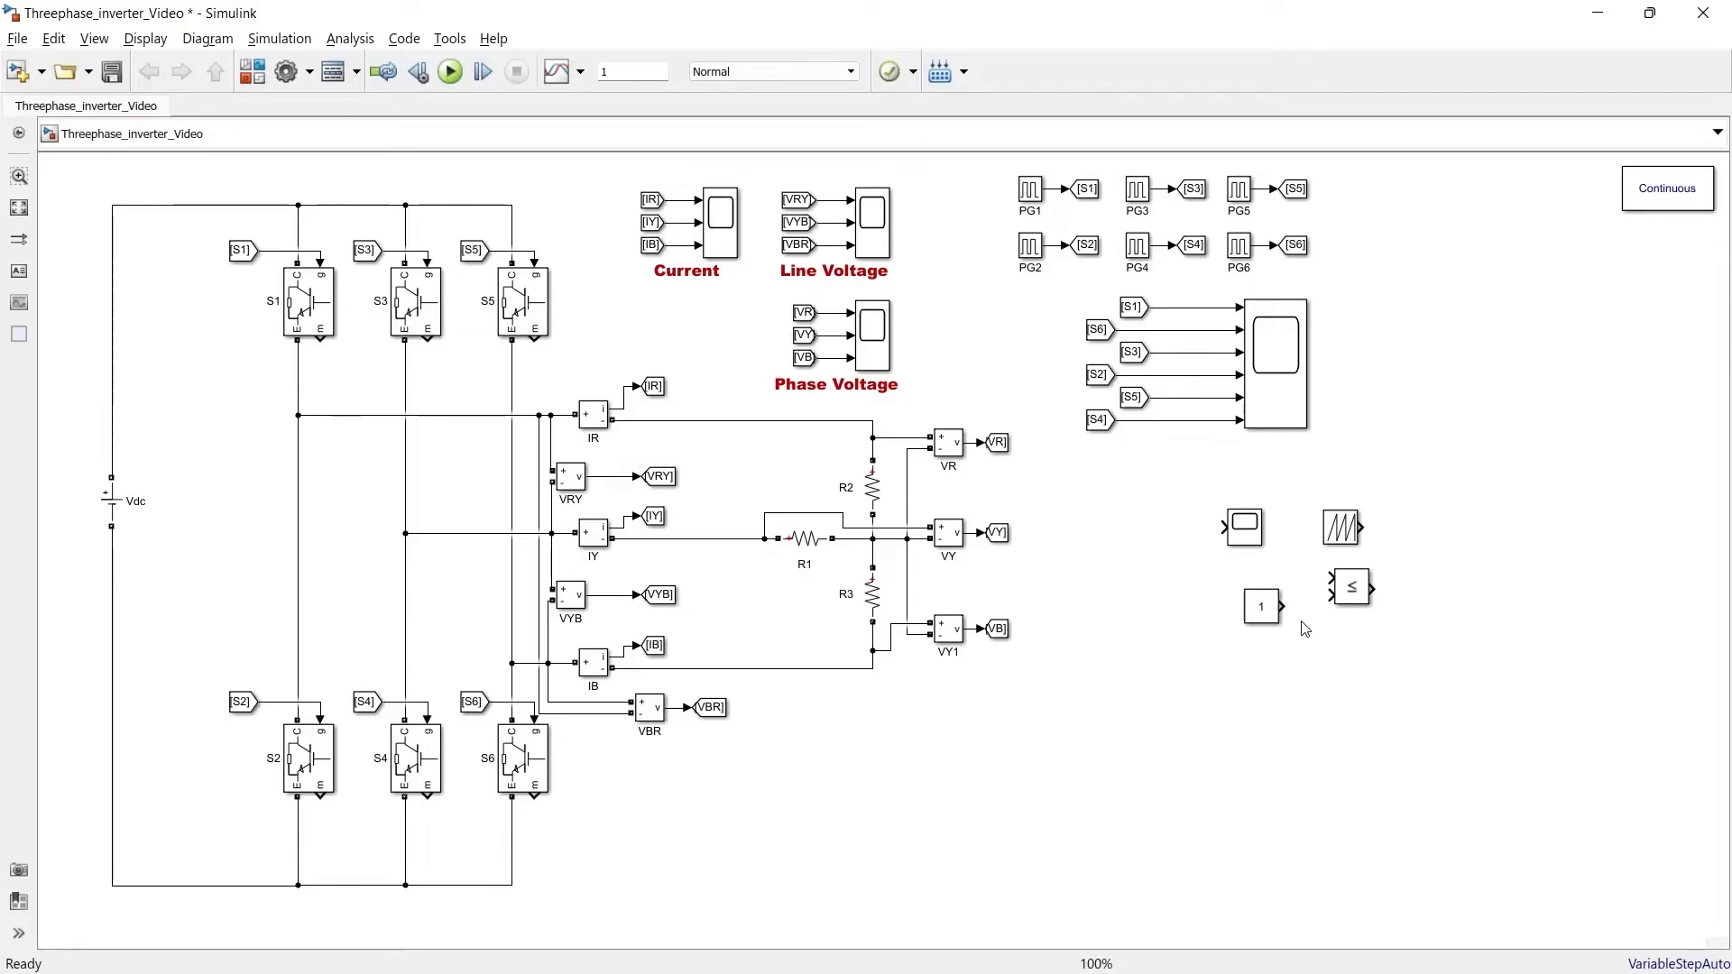
Arrange the Constant, Repeating Sequence and Relational Operator blocks beside the gating scope
drag(1271, 613, 1378, 462)
drag(1419, 355, 1496, 330)
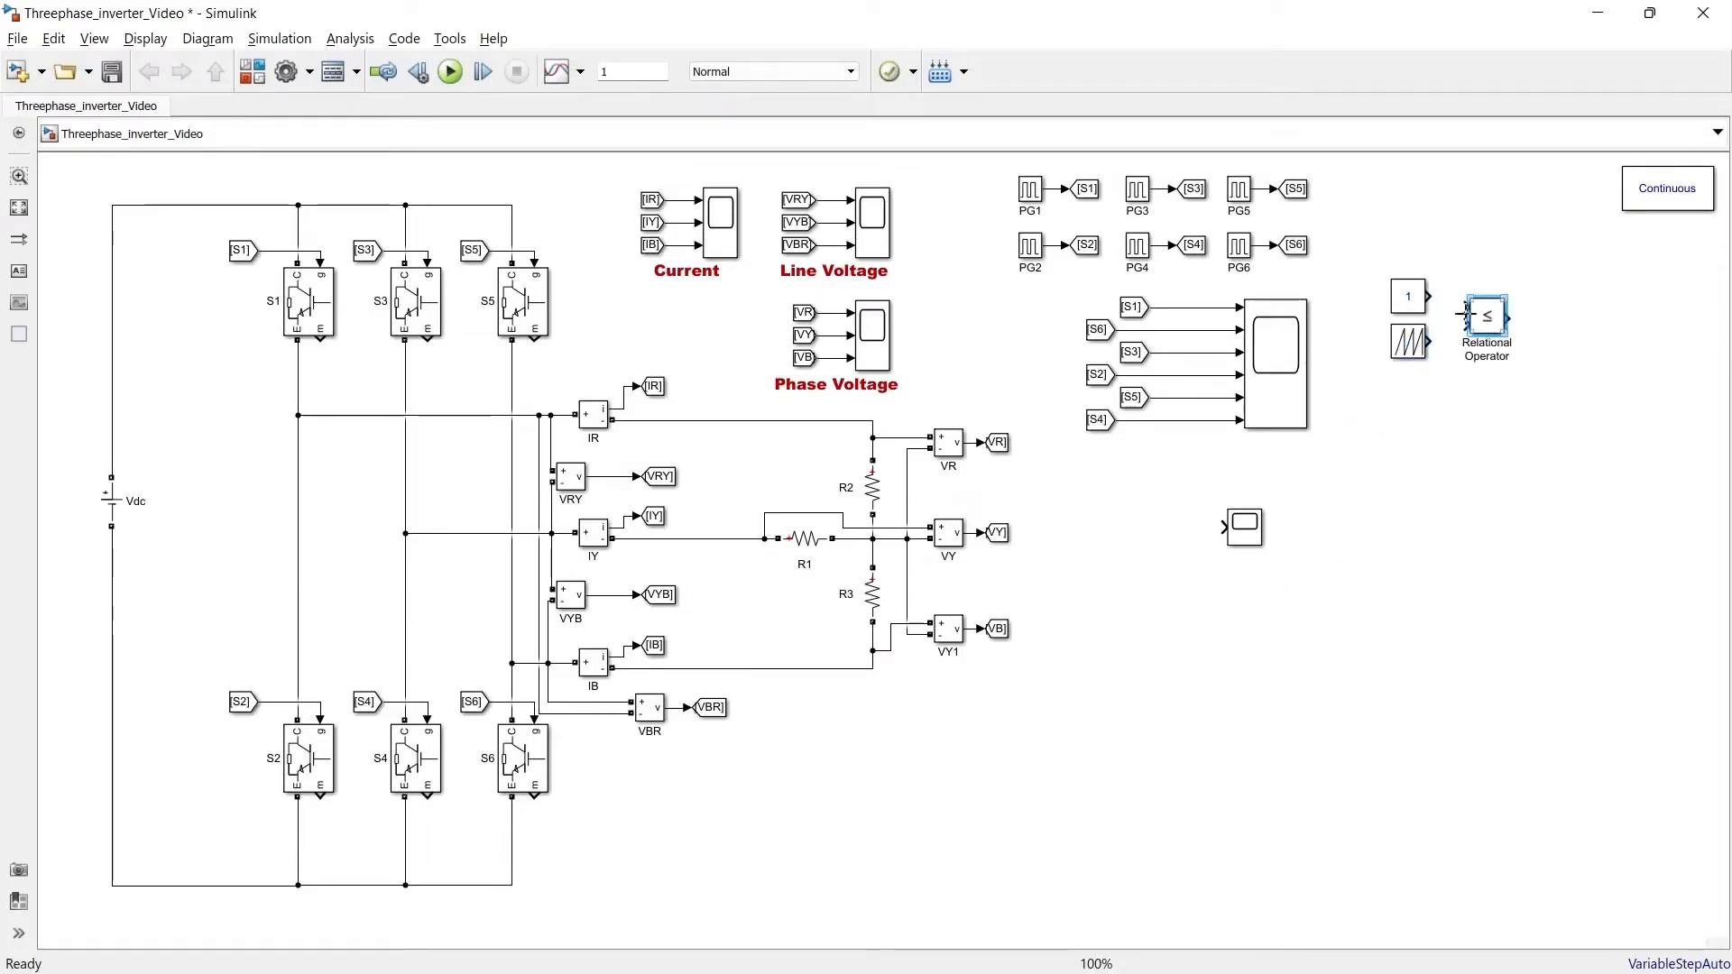
double_click(1405, 302)
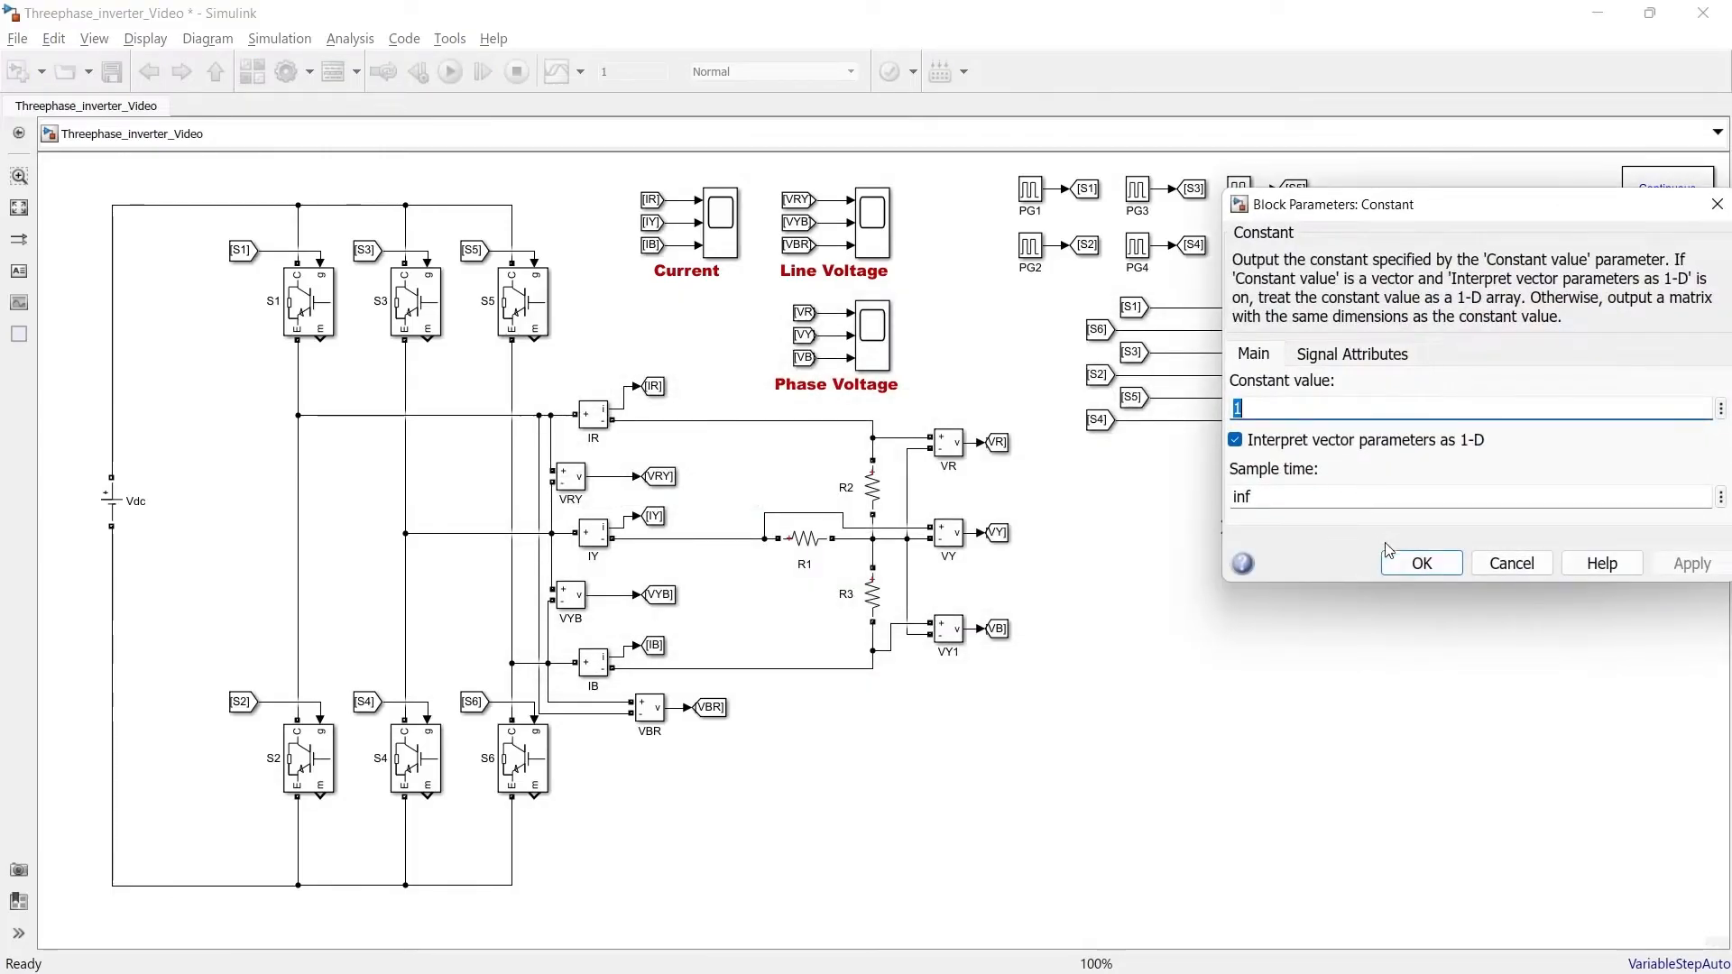
click(1411, 566)
Set the Repeating Sequence time values to [0 0.02/40 0.02/20] and output values to [0 2 0]
double_click(1409, 342)
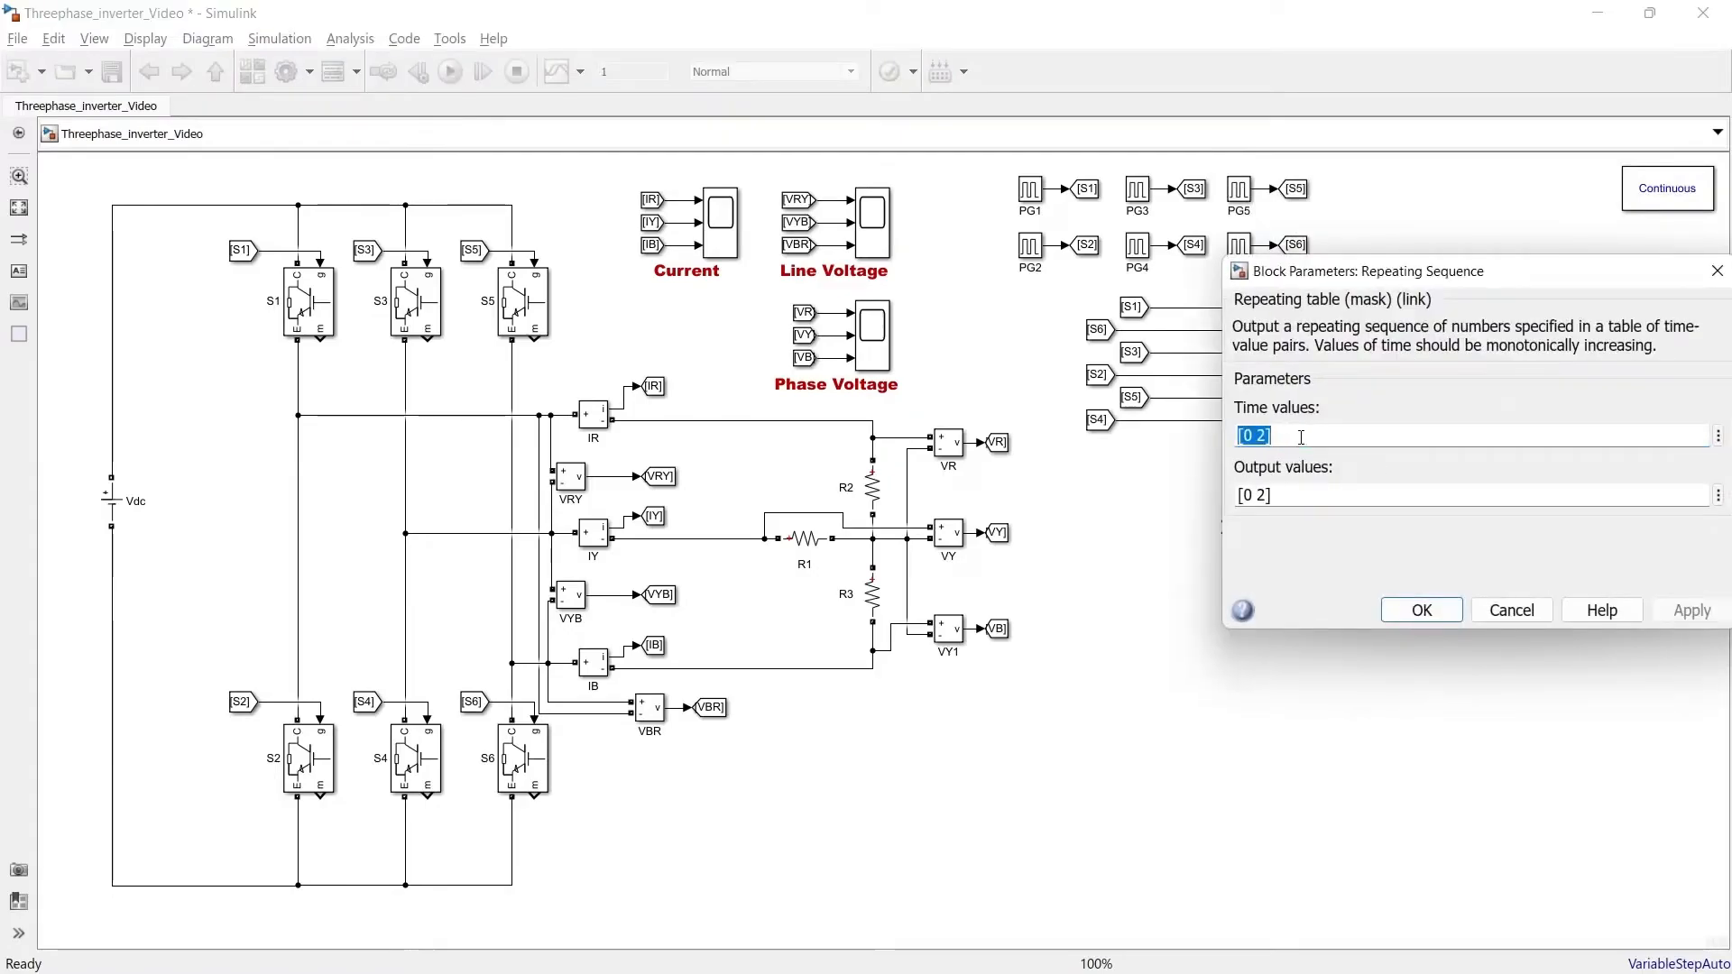
text([0 0.02/40 0.02/20])
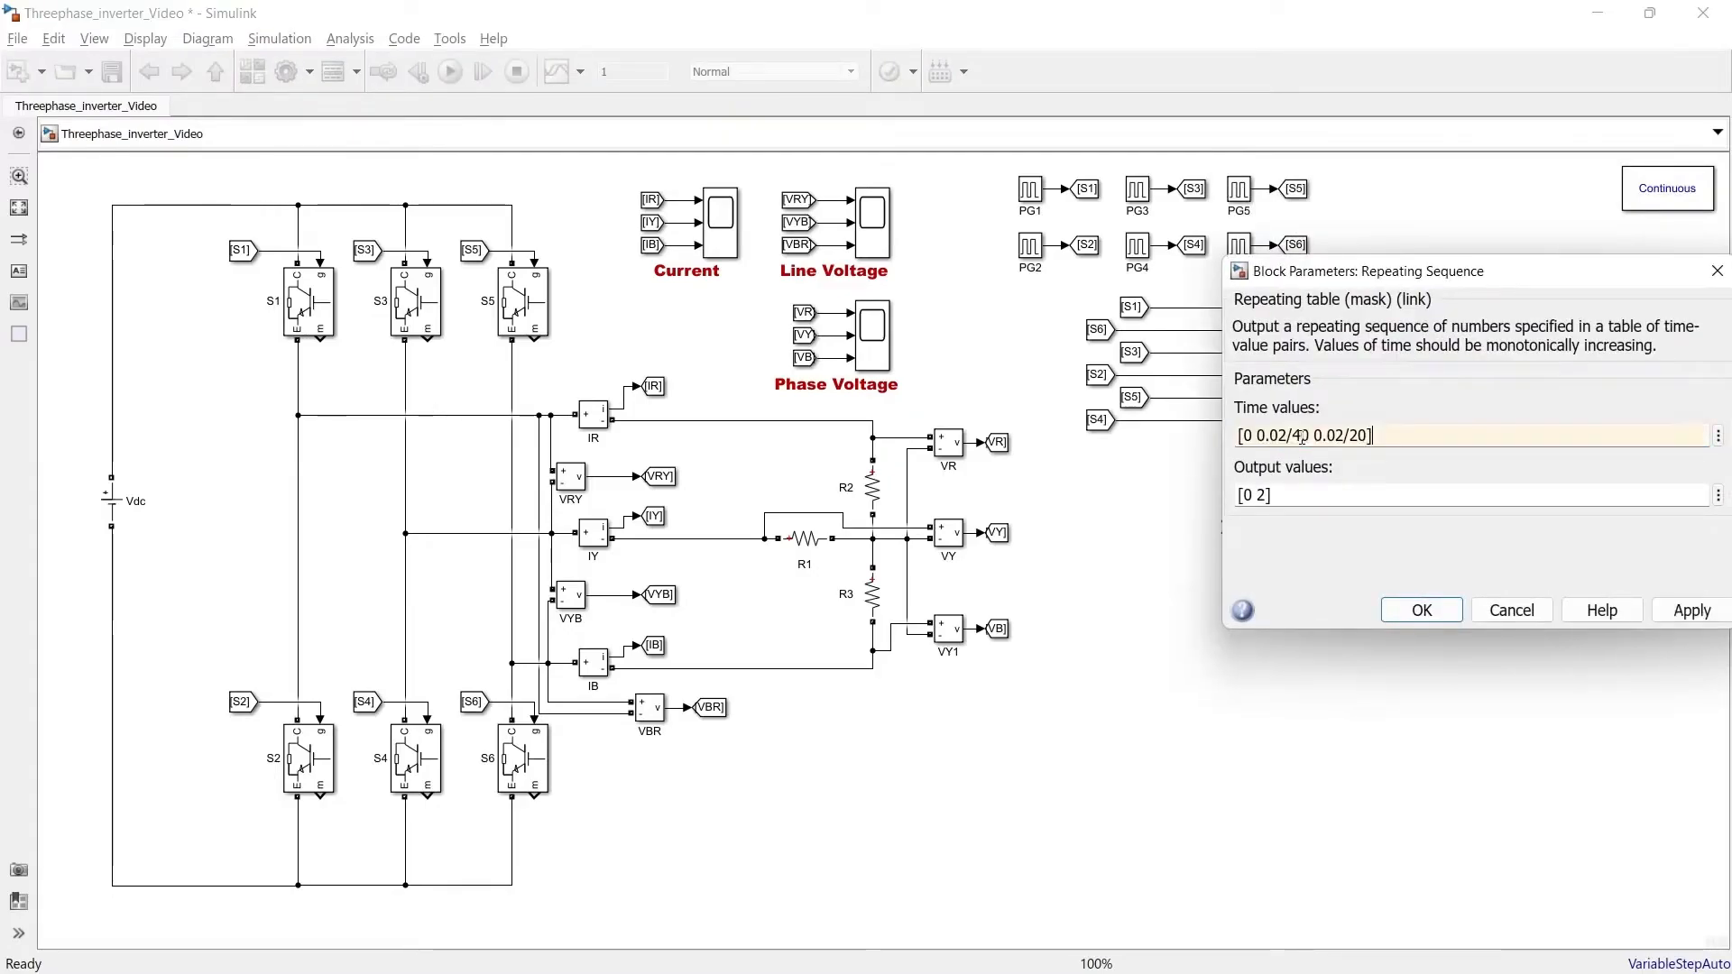
click(1279, 496)
click(1262, 495)
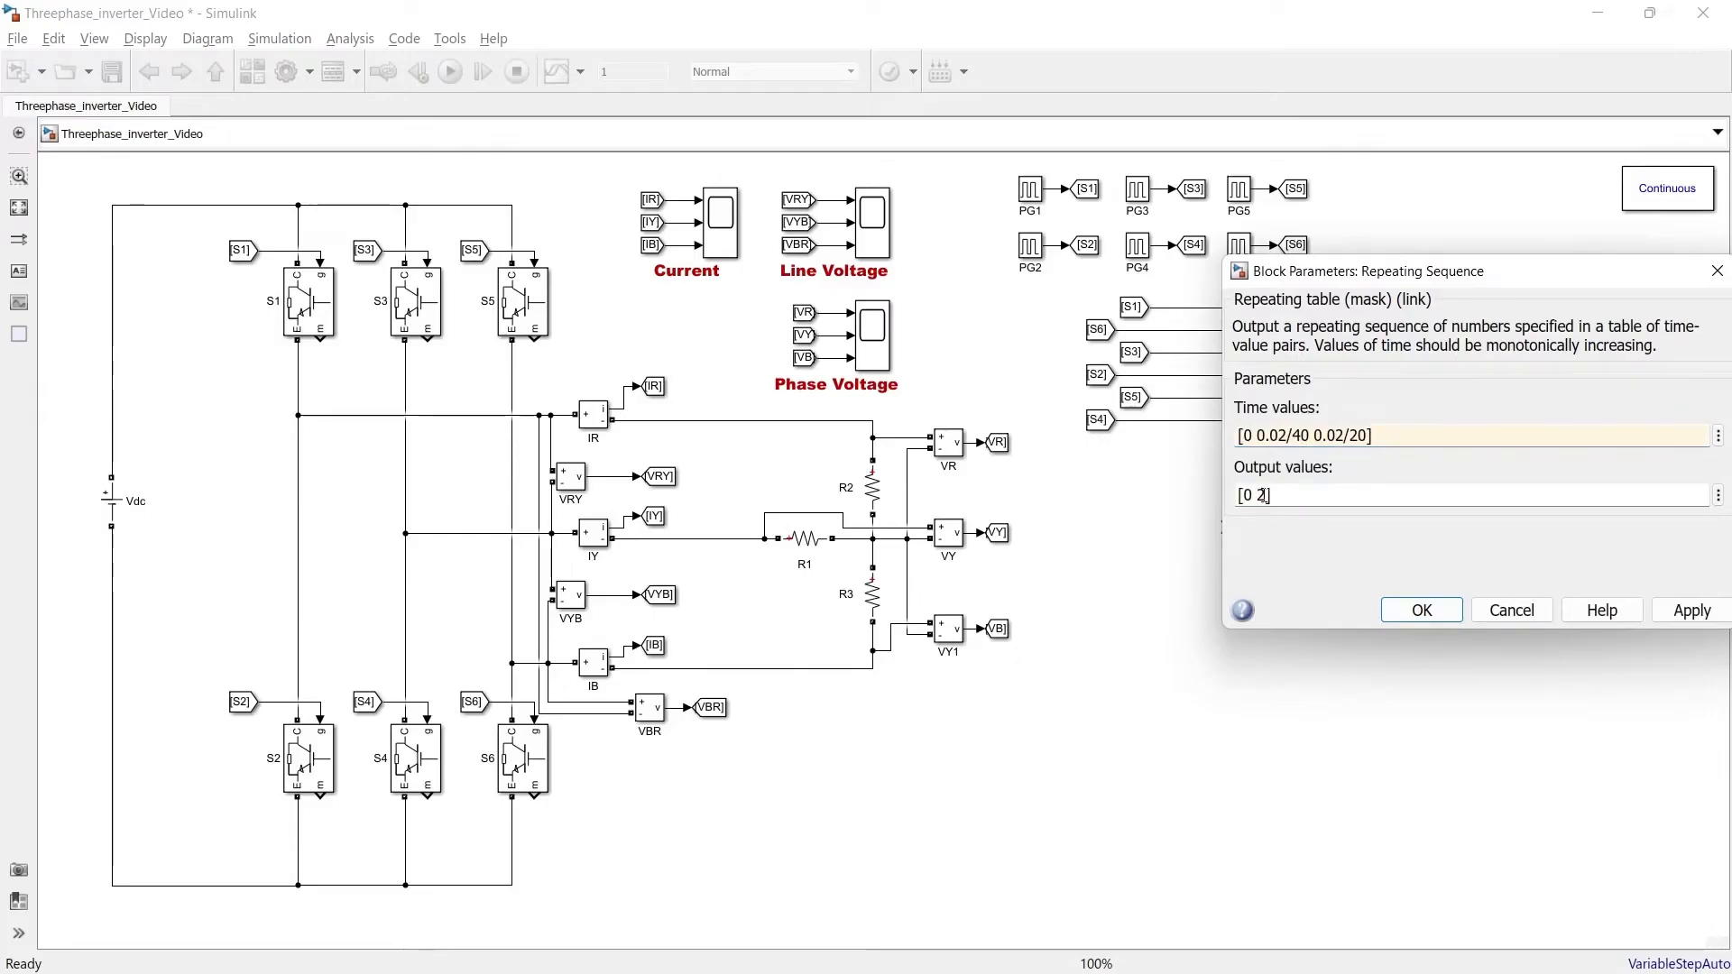
text(0)
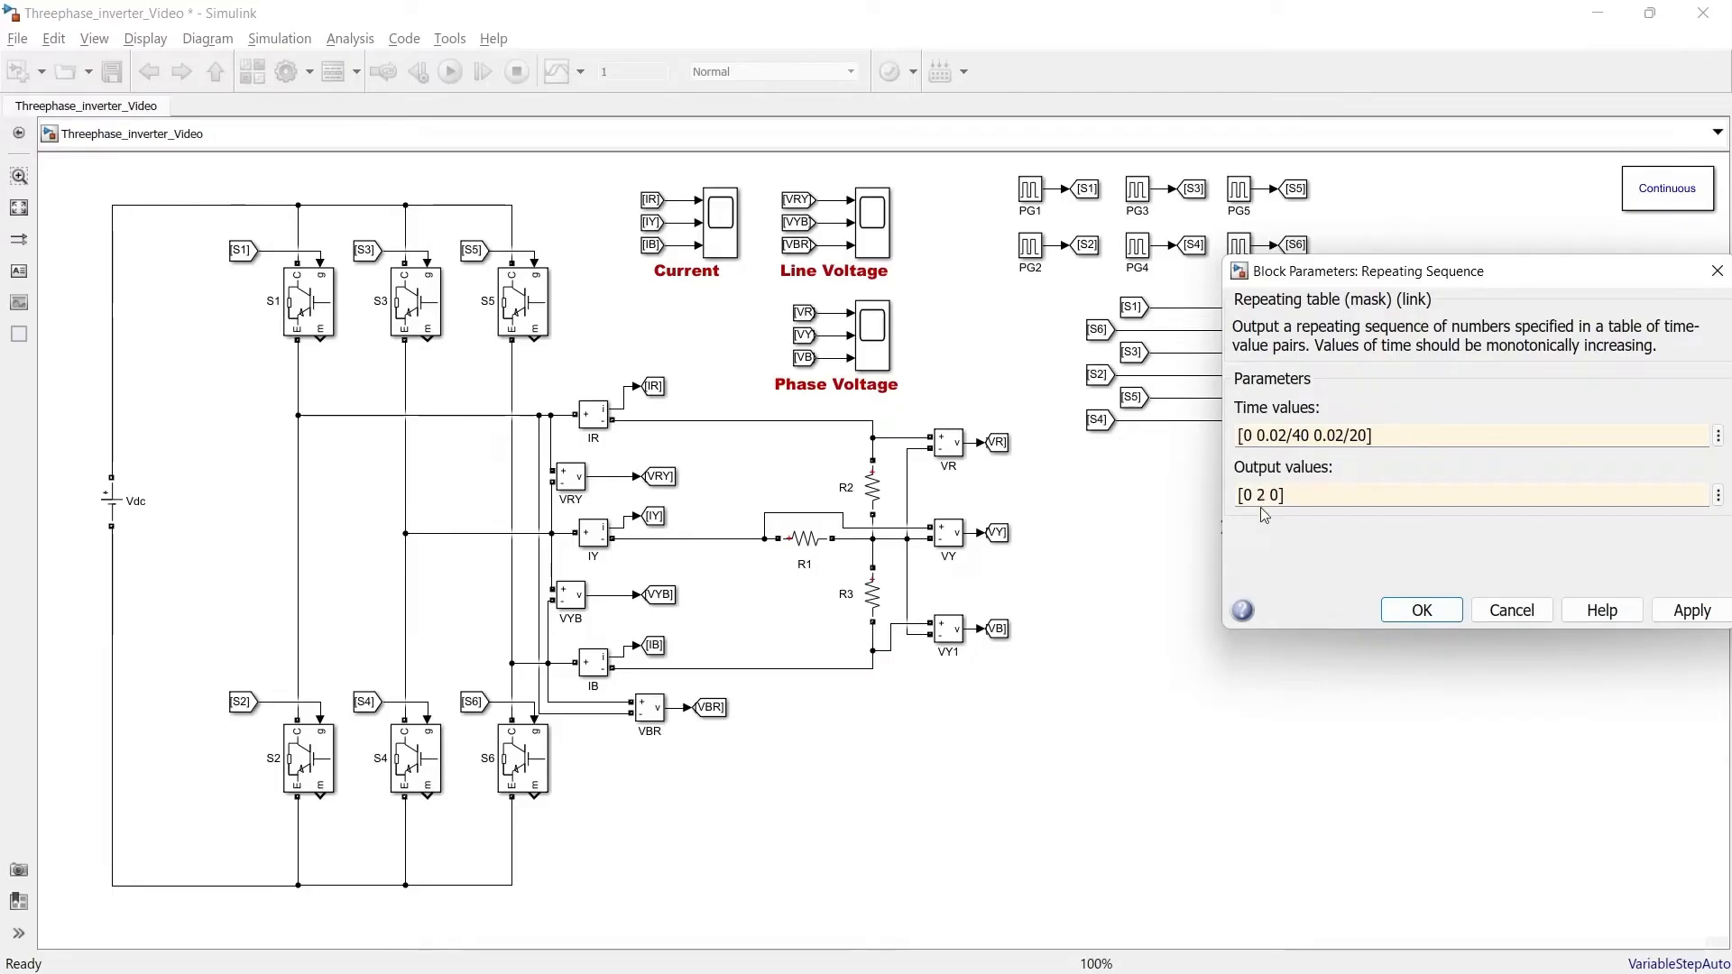
click(1407, 602)
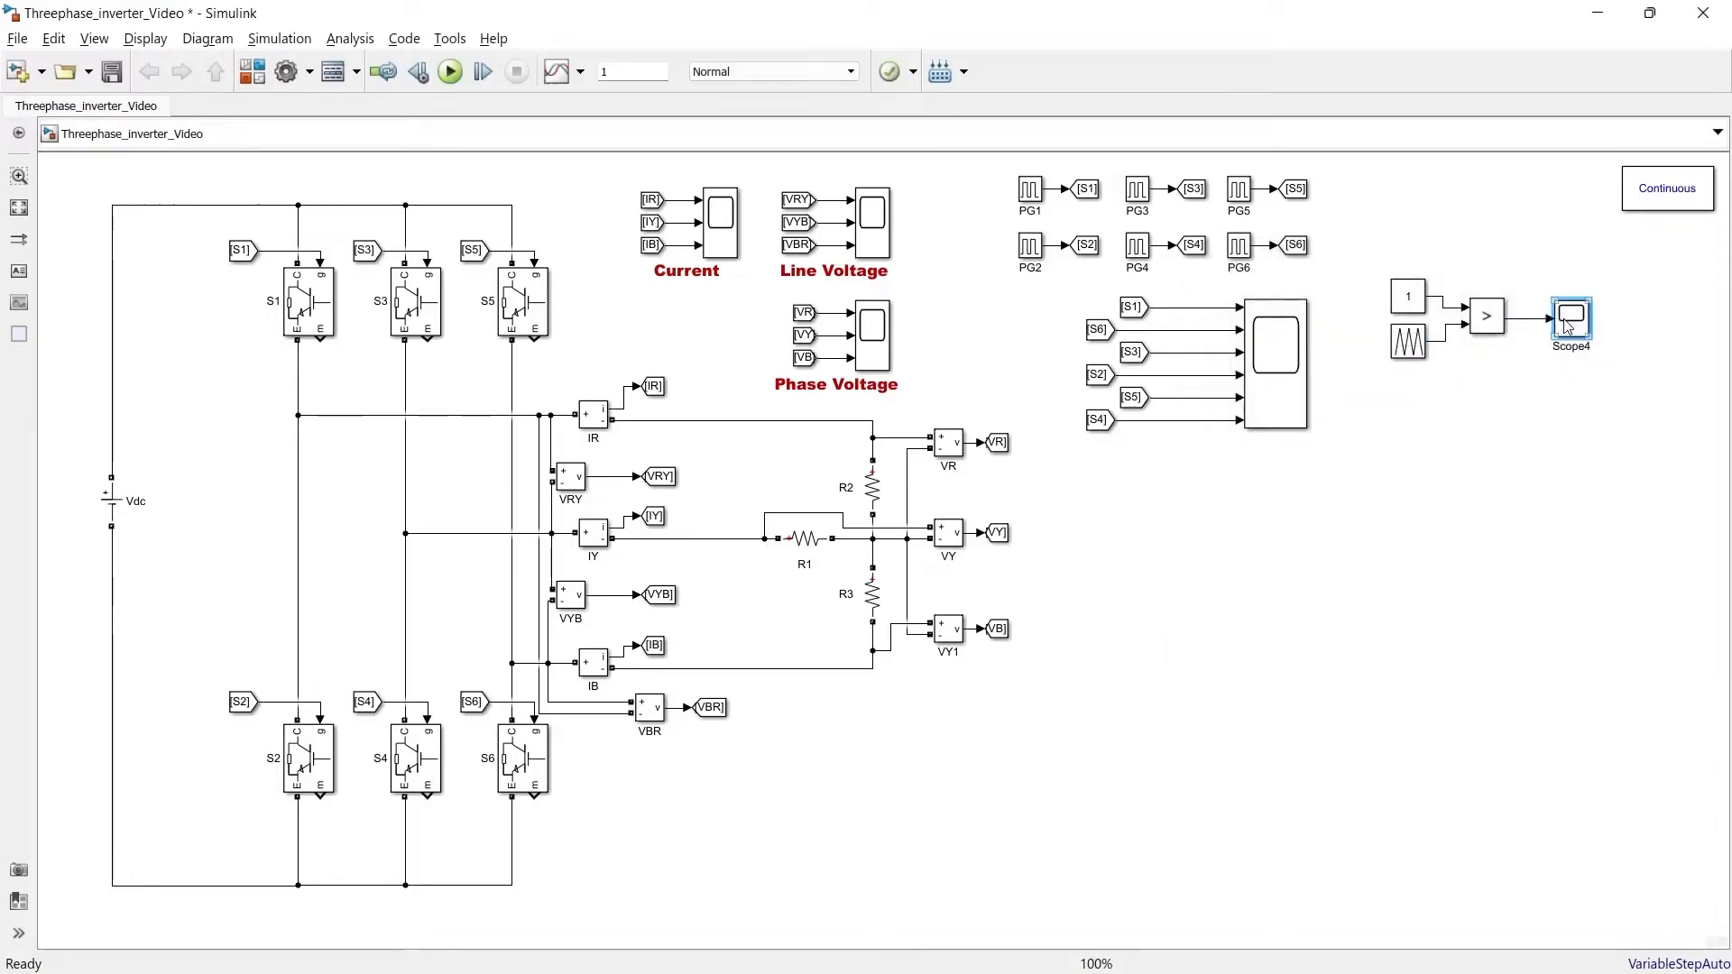
Run the simulation and open the new scope to check the comparator output
click(451, 72)
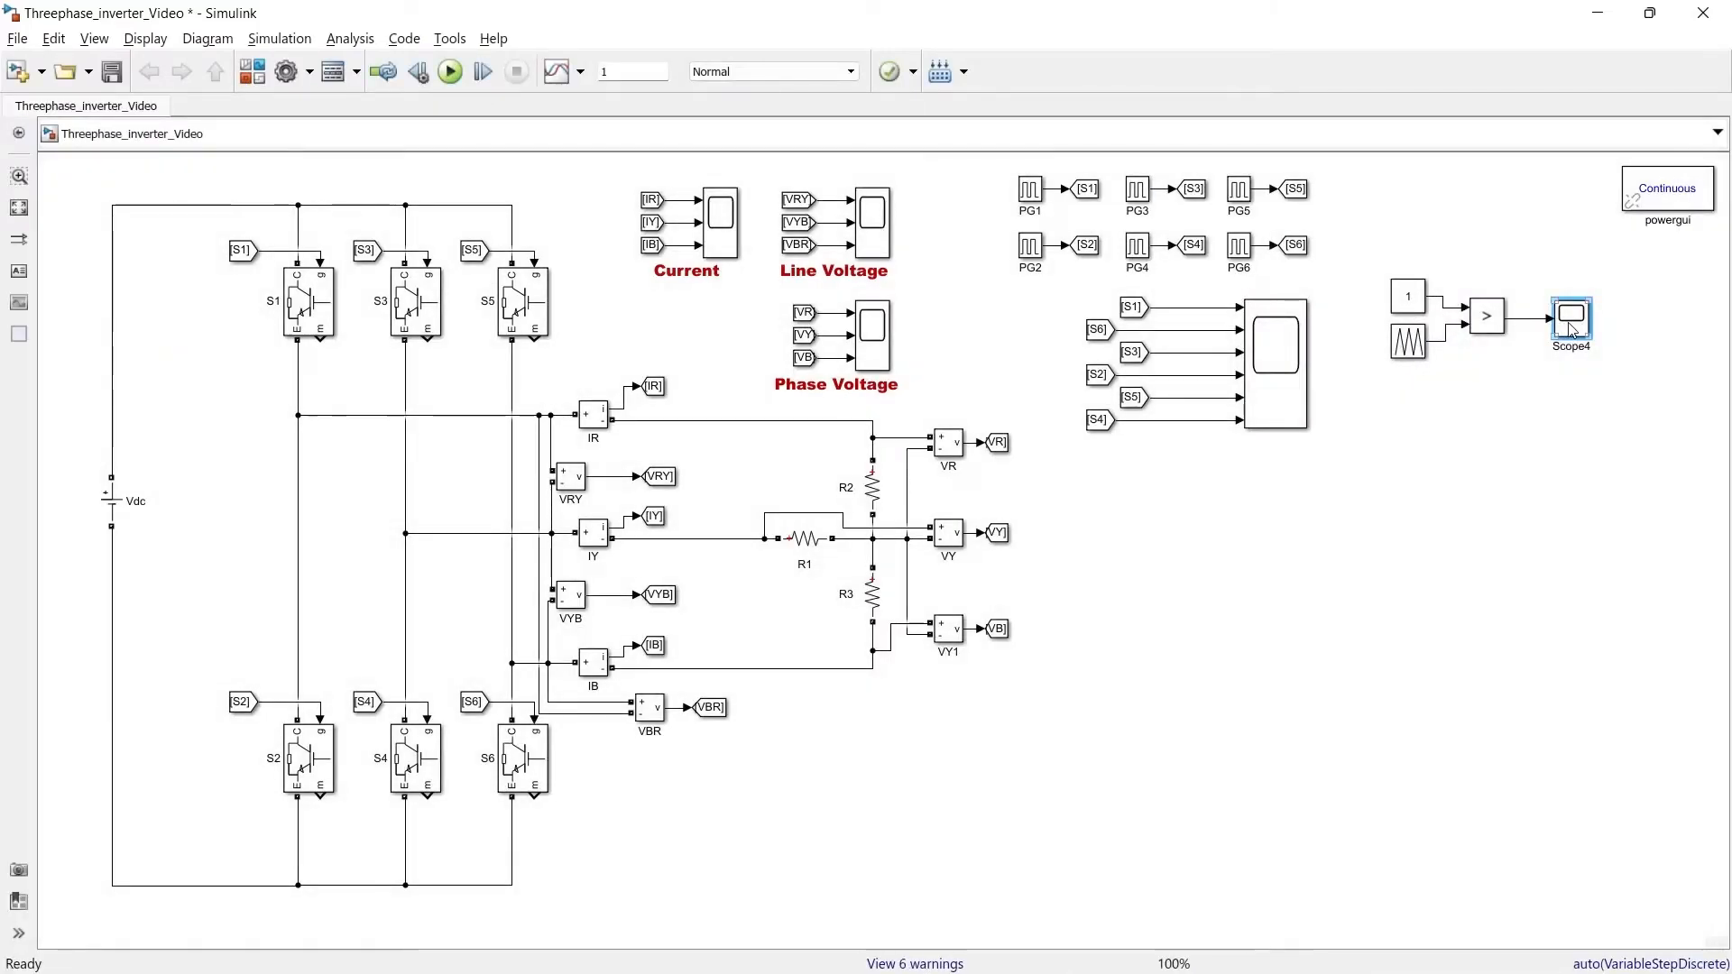
double_click(1572, 315)
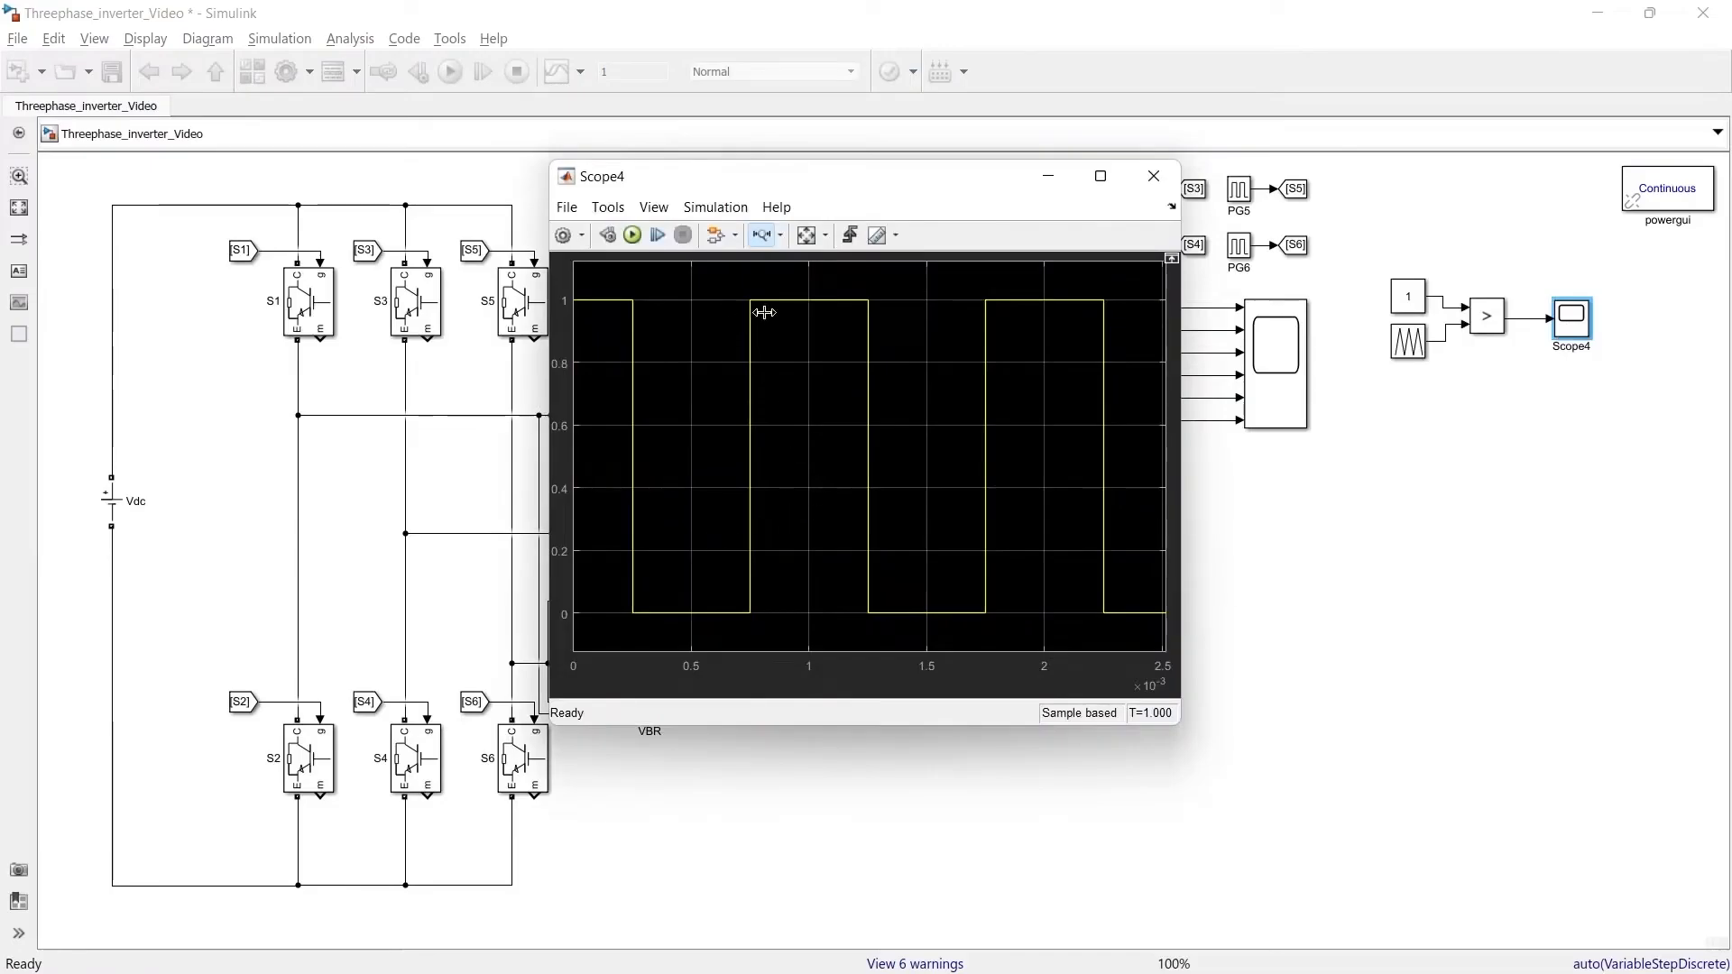
click(1154, 176)
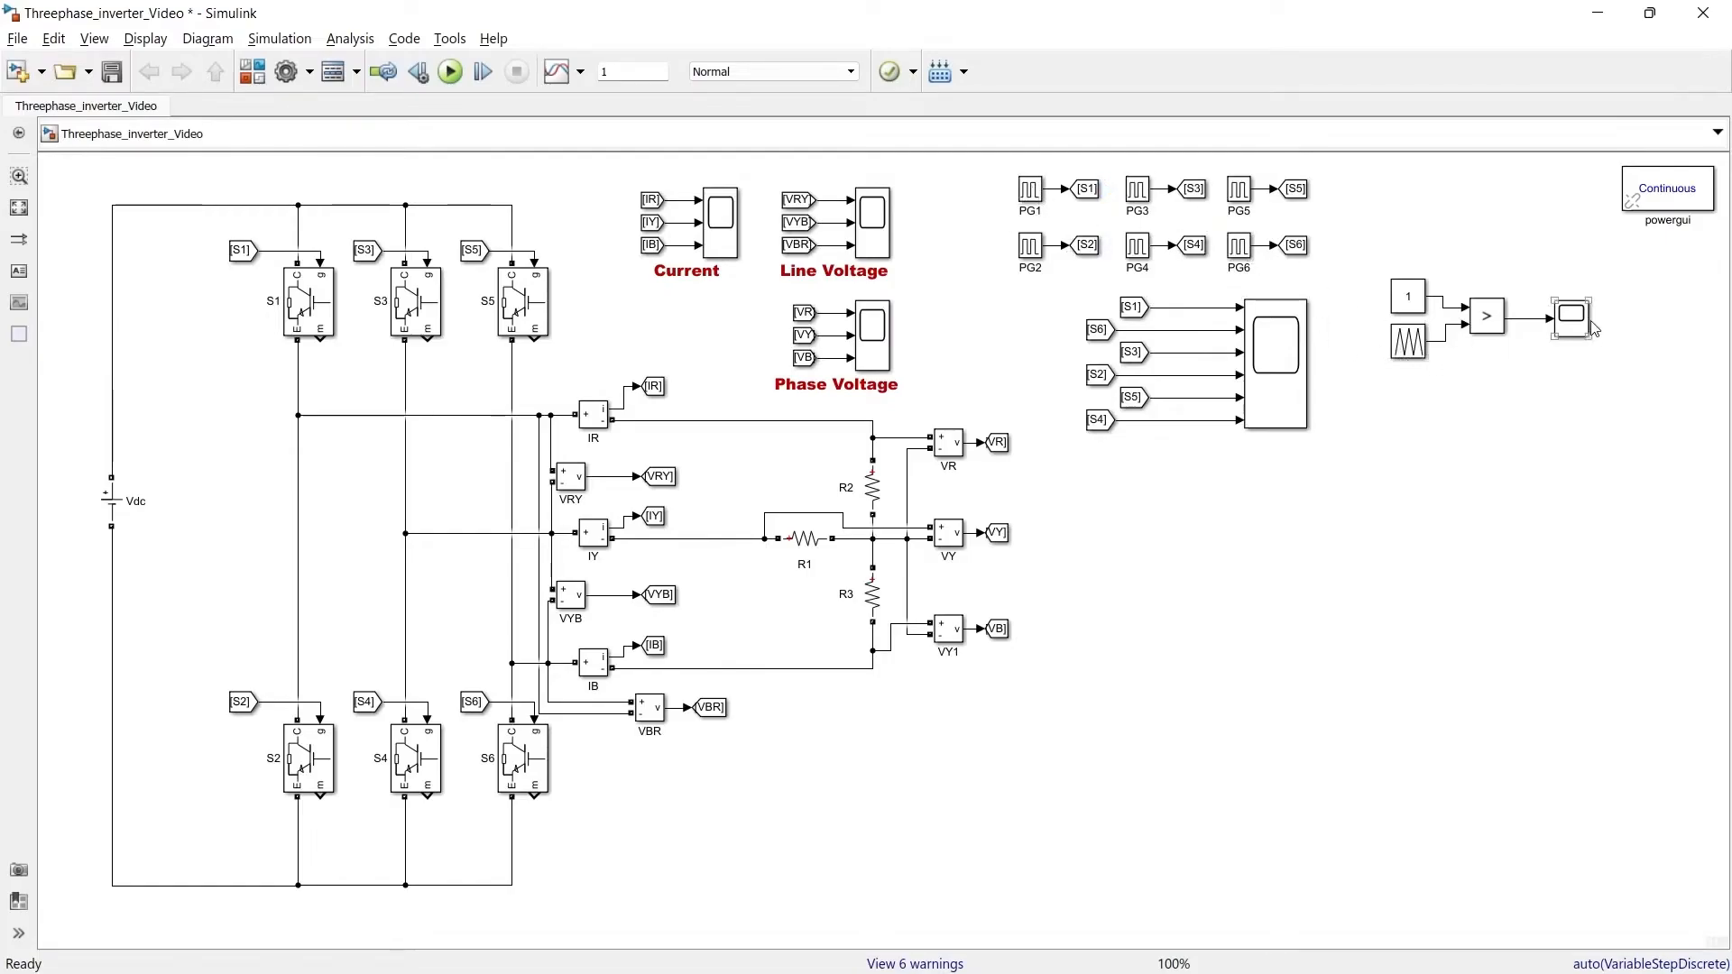
Add an AND Logical Operator combining the comparator output with an S1 From tag, wired to the scope
double_click(1498, 395)
text(and)
key(Return)
drag(1500, 399, 1510, 318)
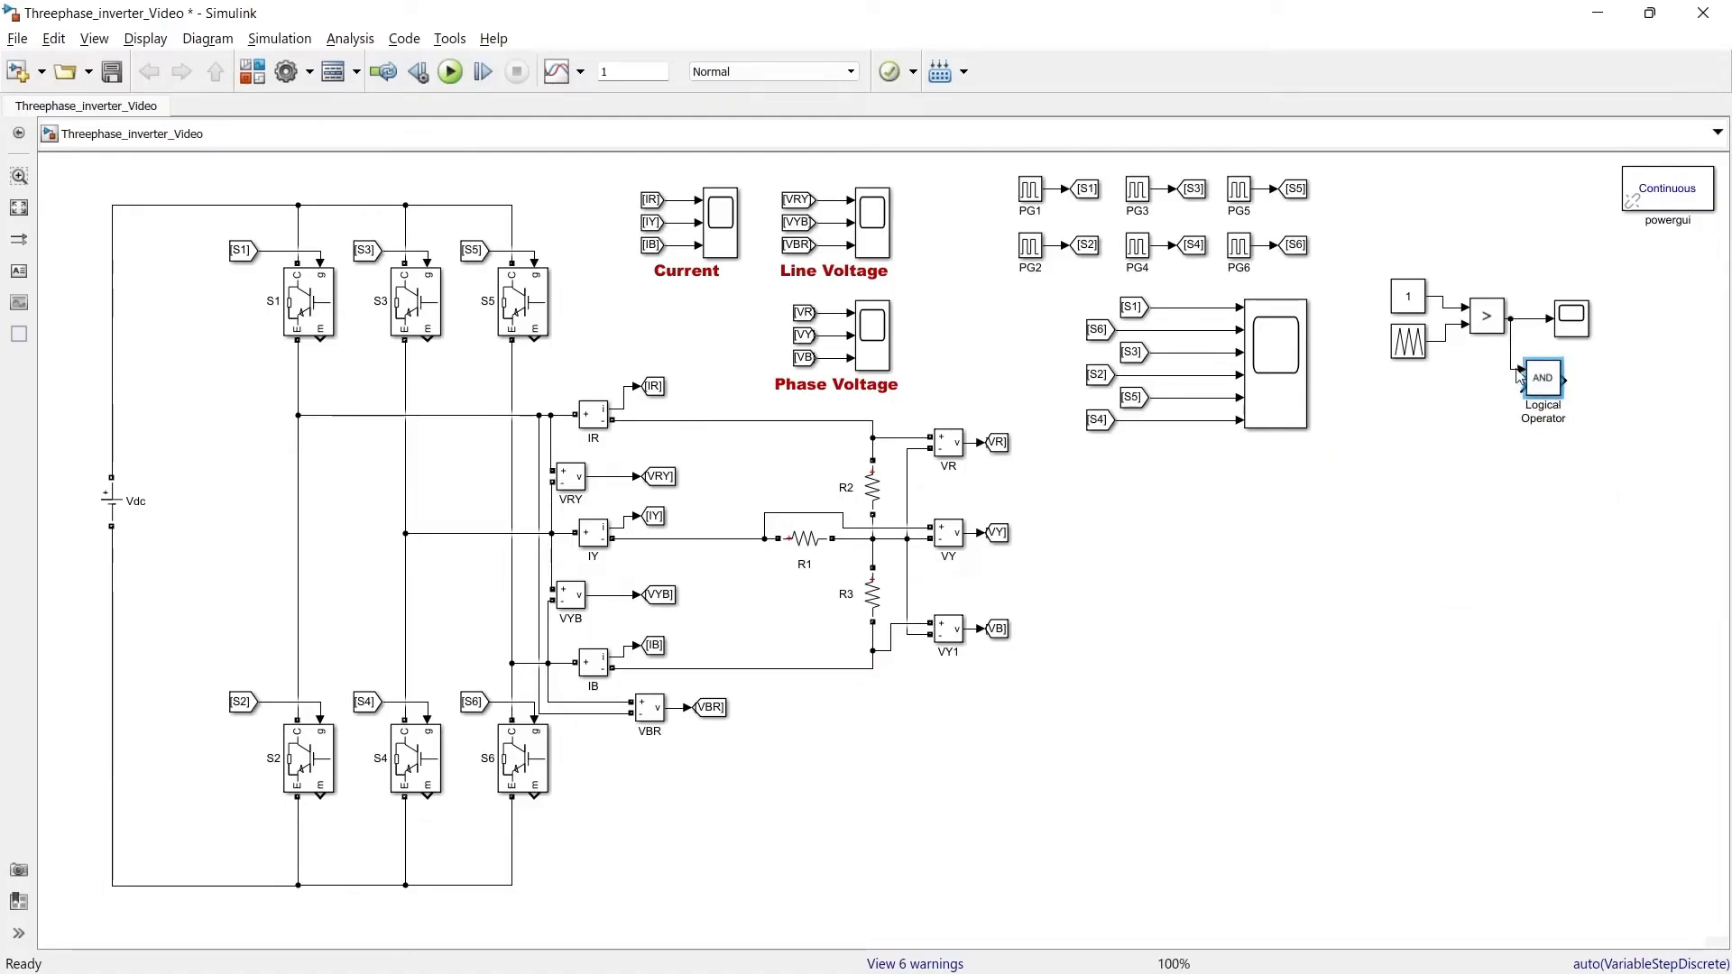
drag(1548, 390, 1565, 389)
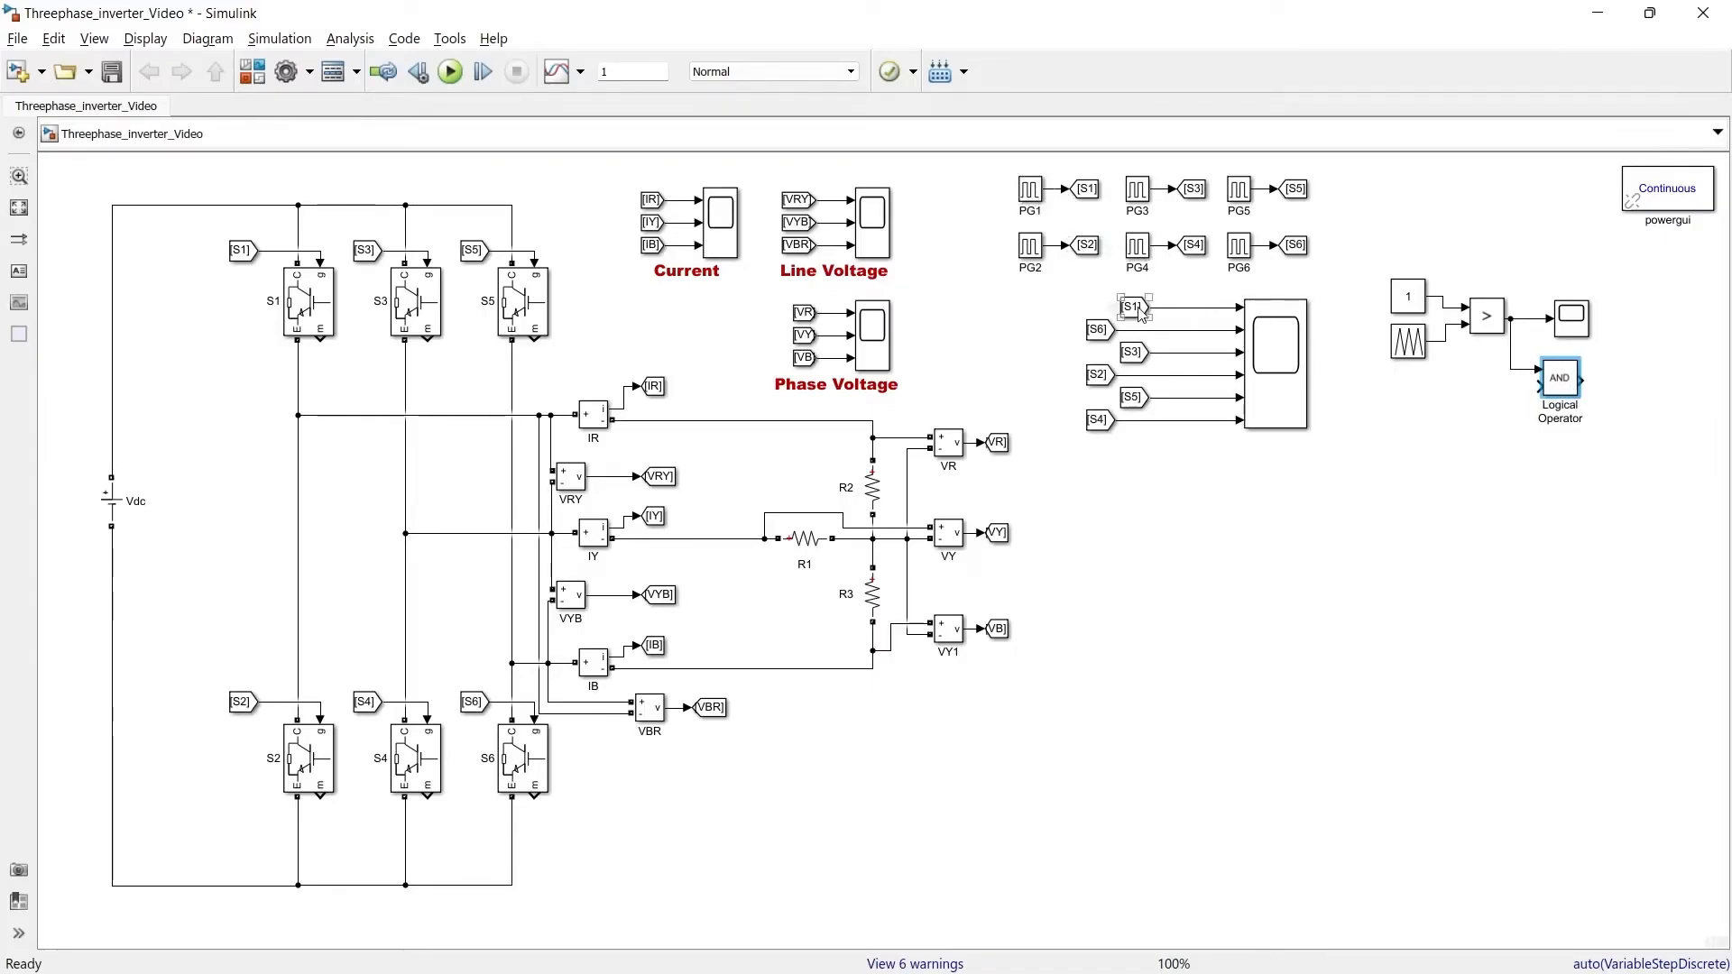
drag(1139, 311, 1490, 390)
click(1507, 425)
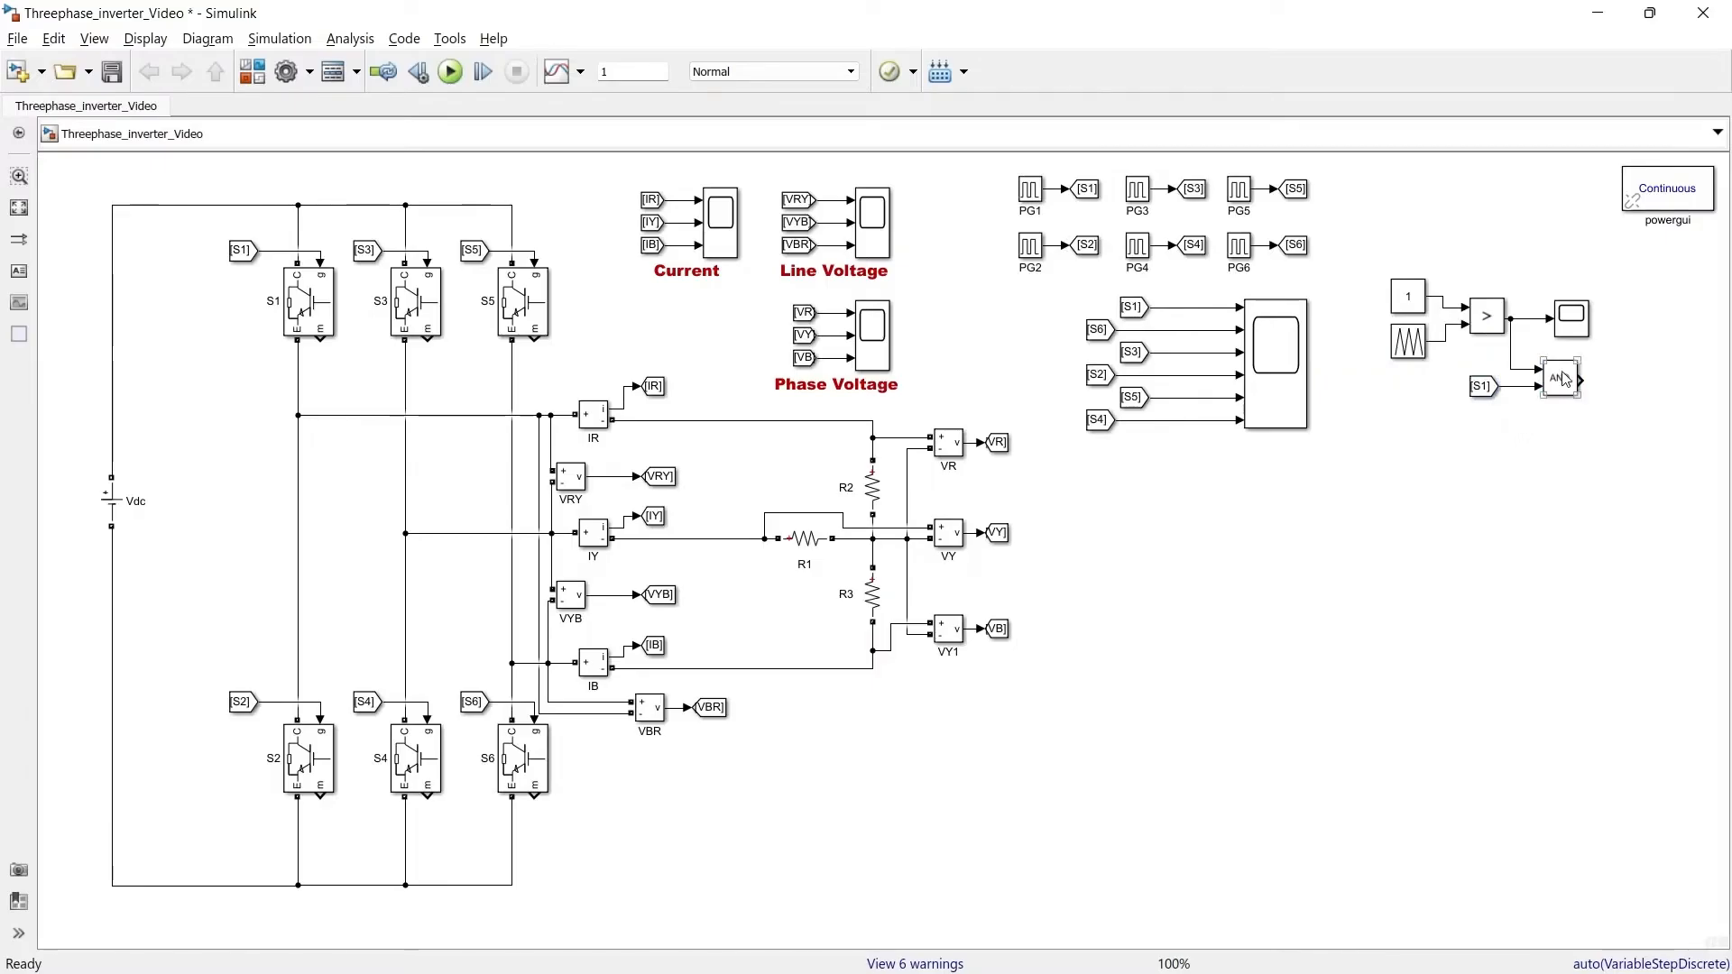
double_click(1571, 317)
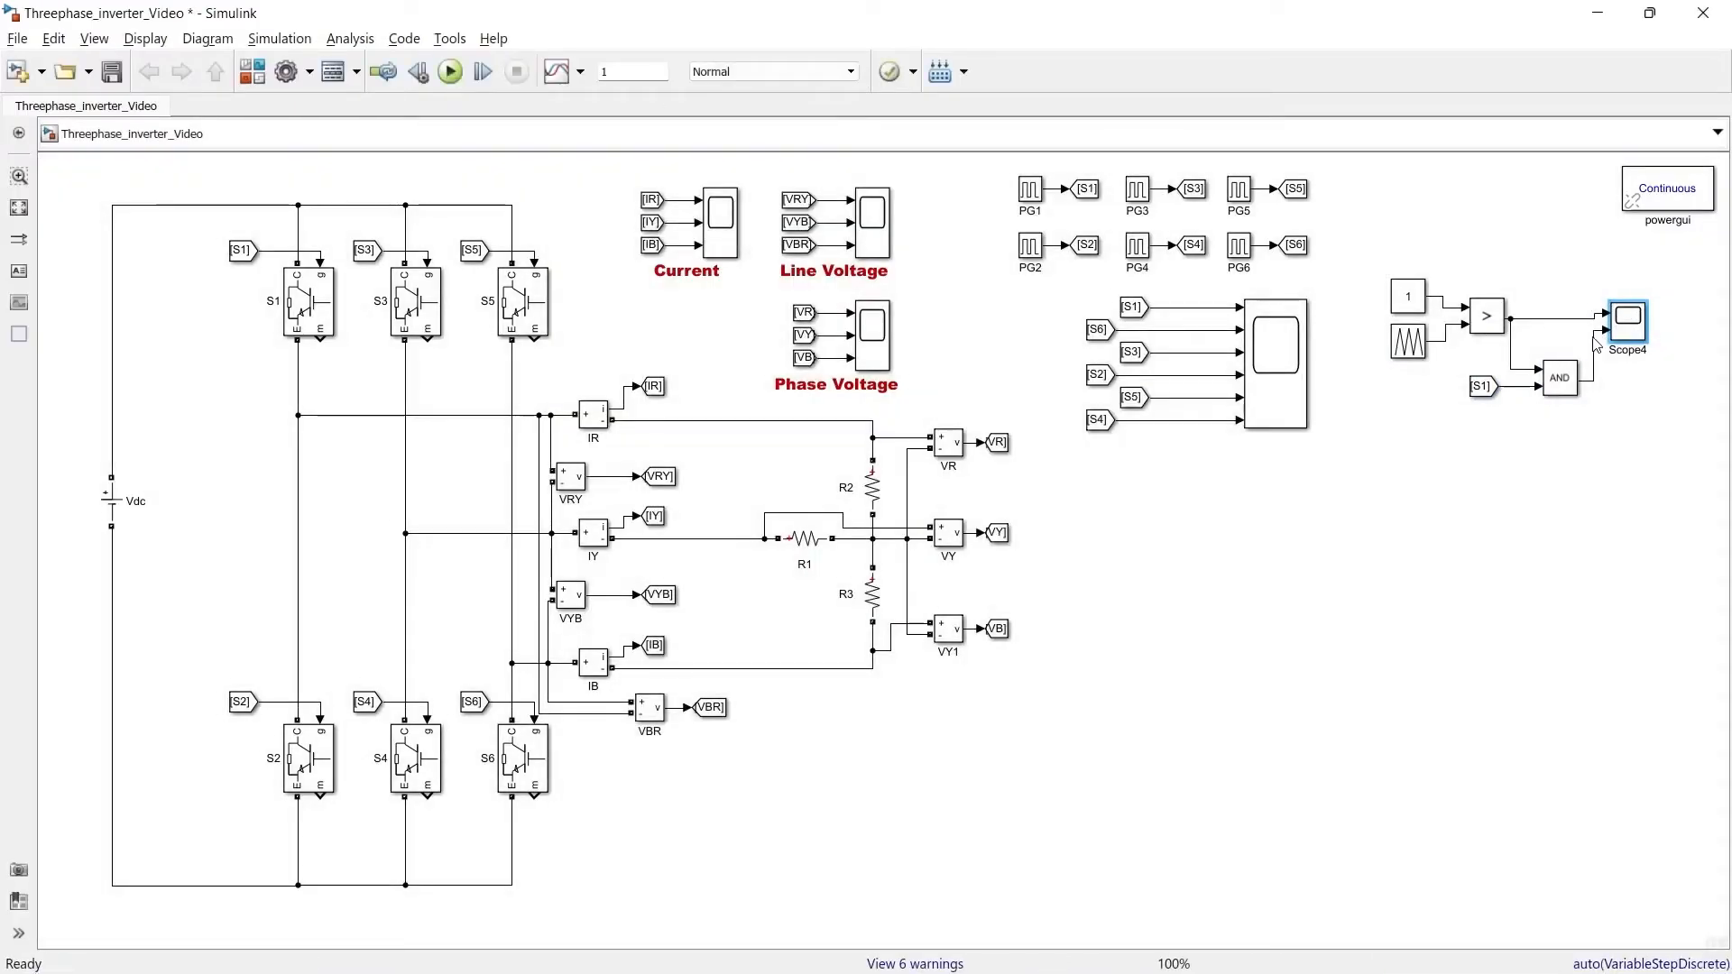
Open the new scope full-screen and zoom into the first few cycles of both signals
double_click(1630, 327)
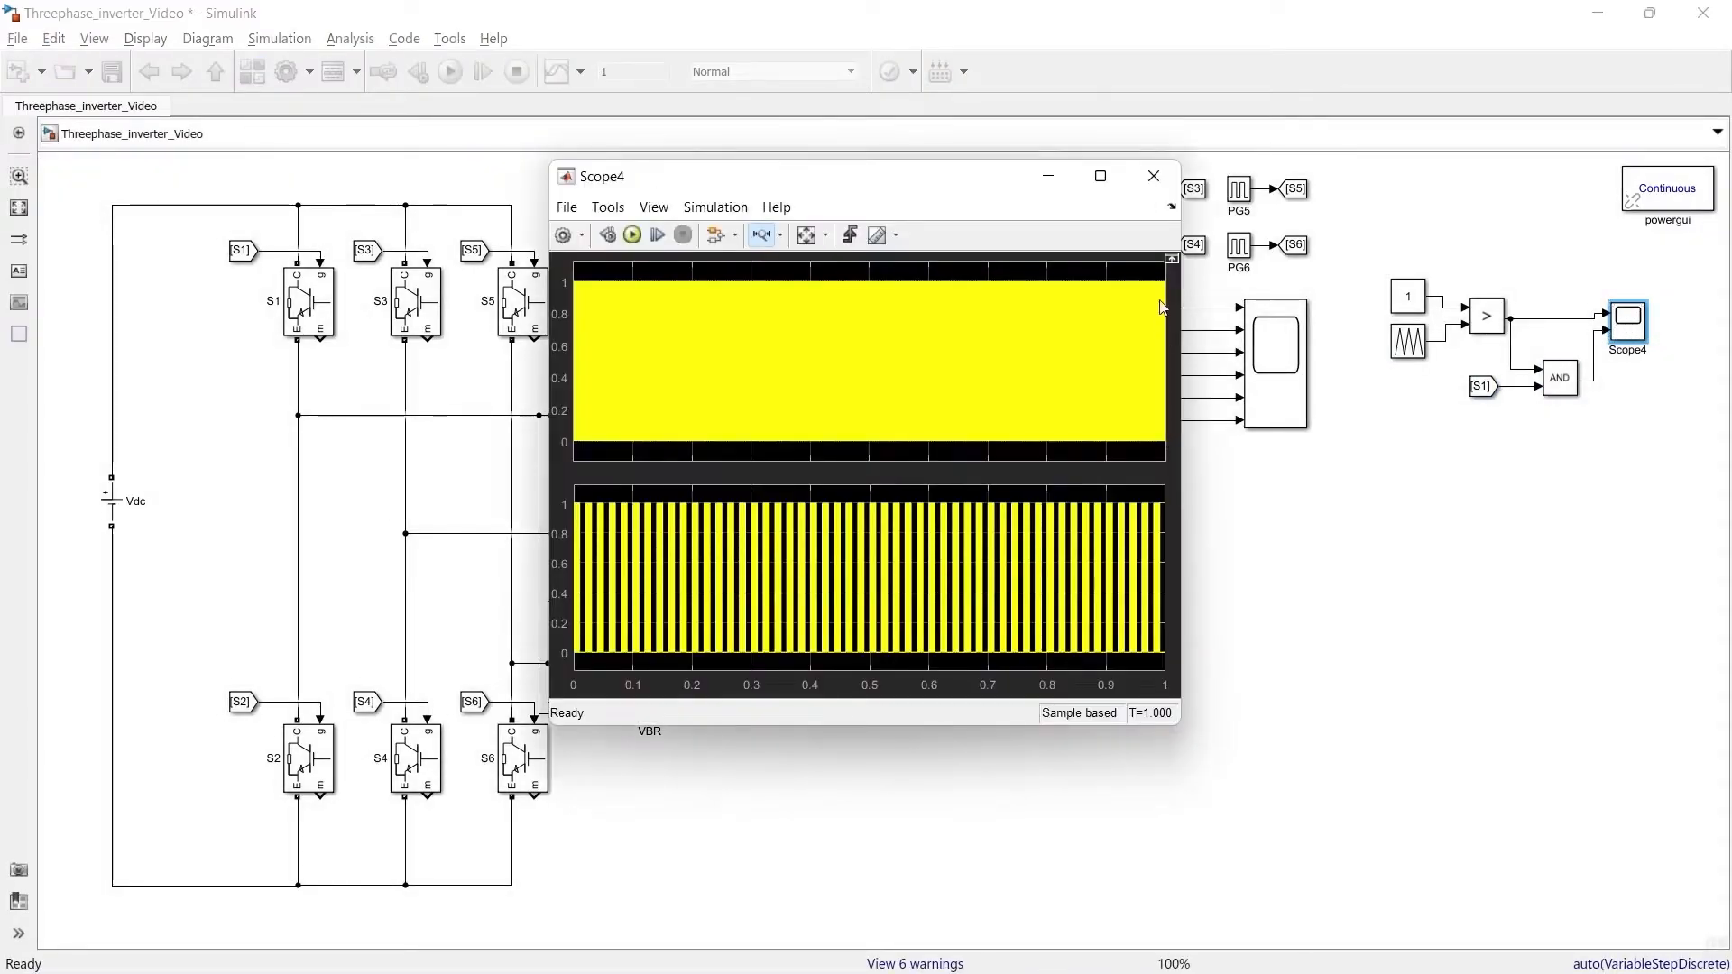
double_click(578, 176)
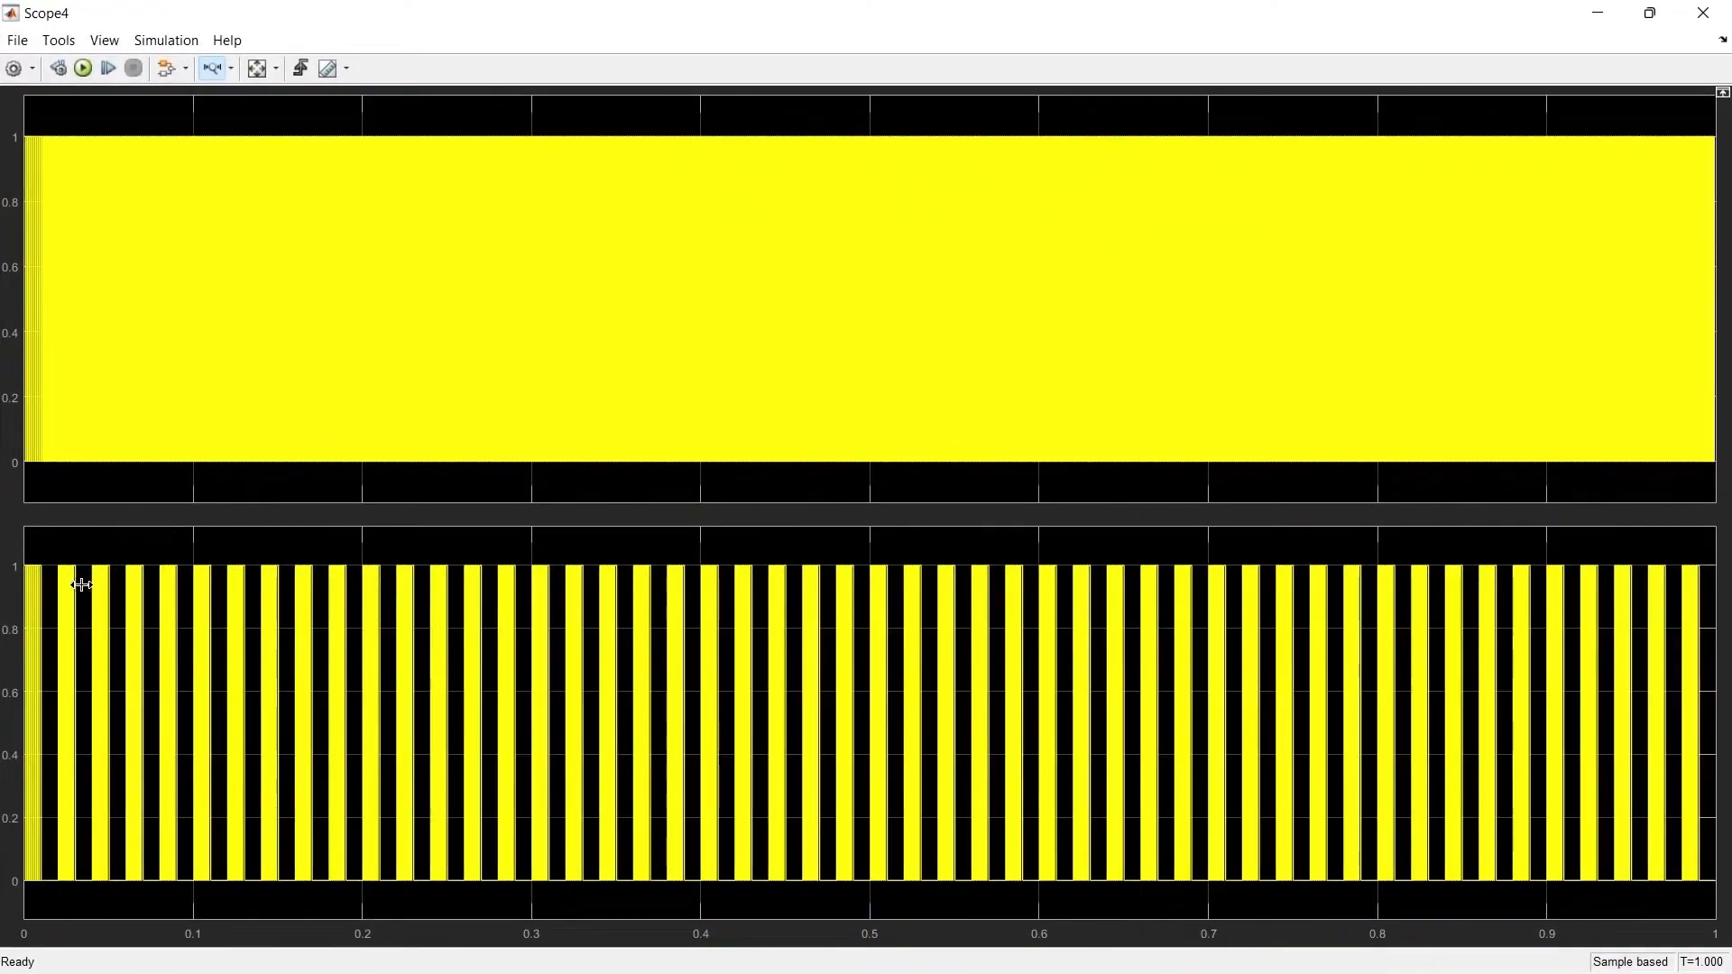
drag(4, 582, 4, 581)
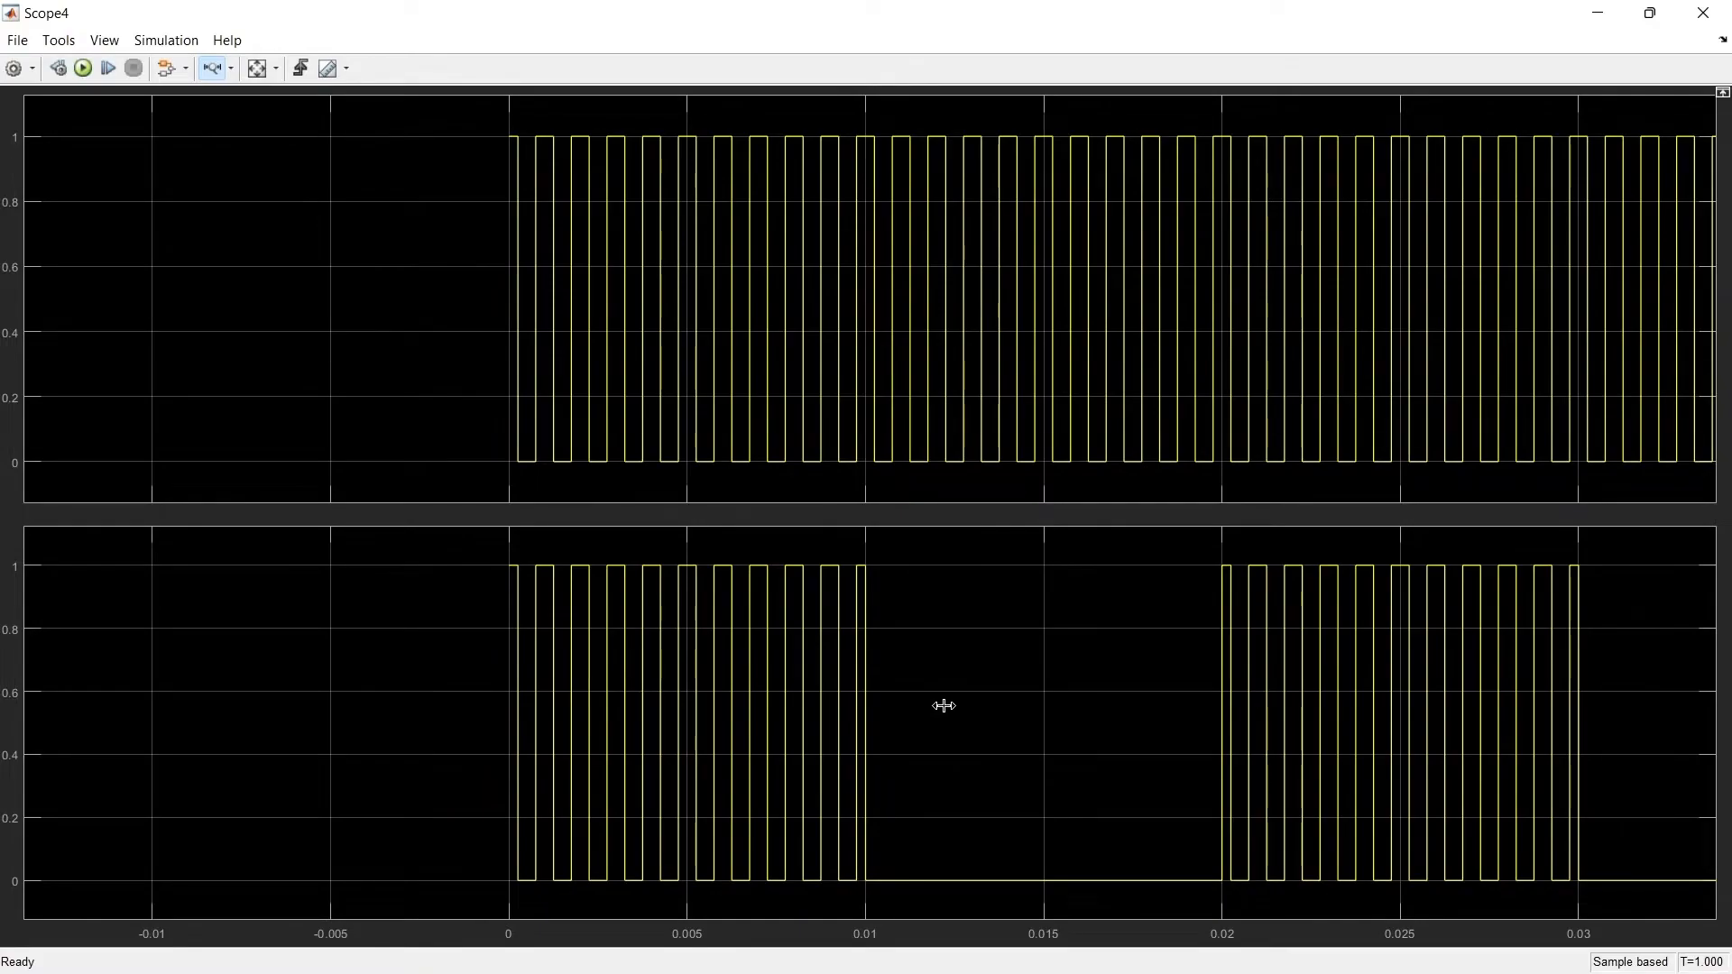
click(1703, 13)
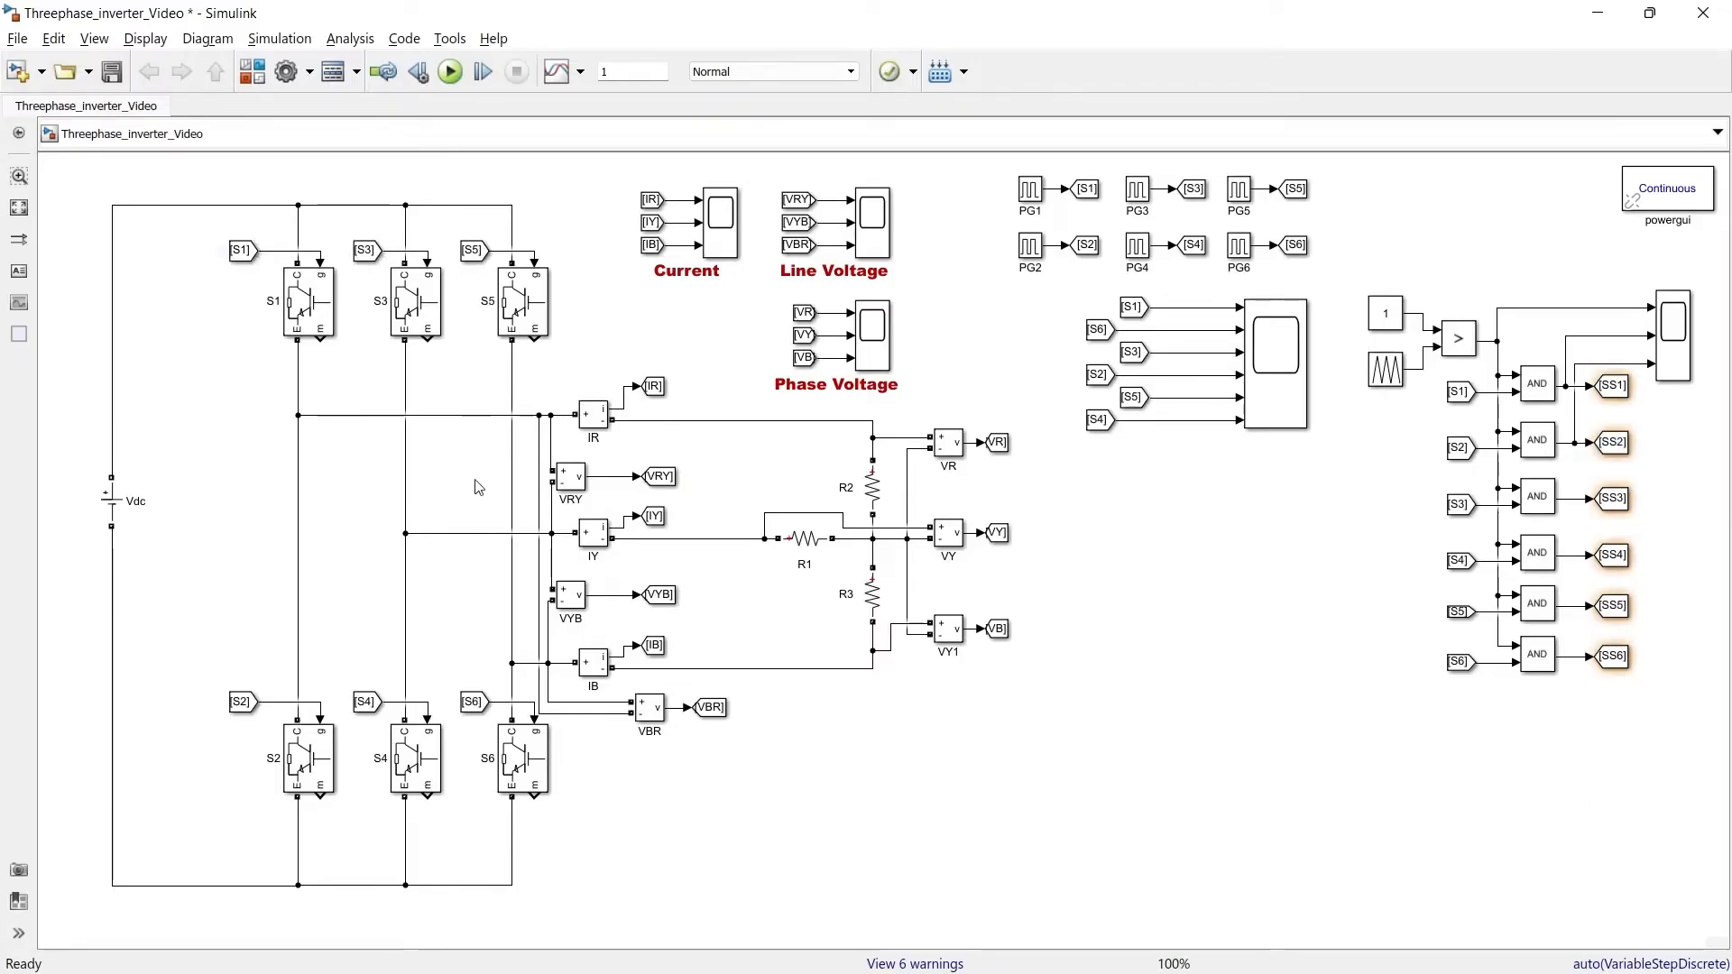
Retag the From blocks feeding the upper switches S1, S3 and S5 to SS1, SS3 and SS5
double_click(241, 251)
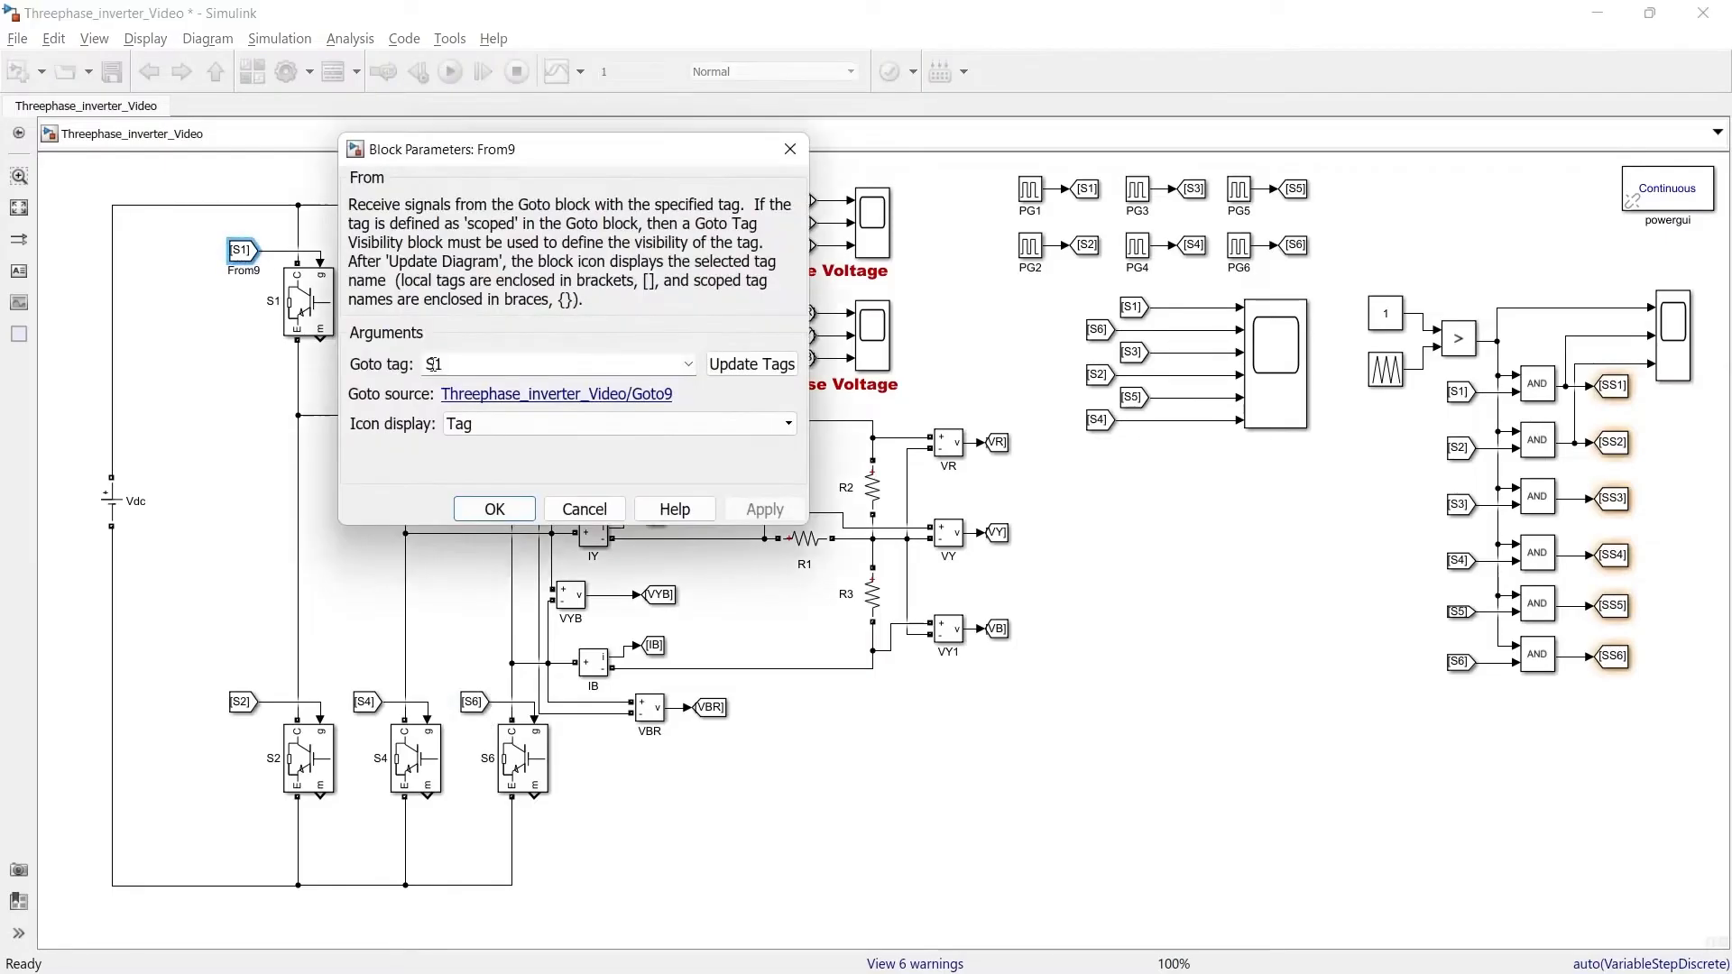
text(SS1)
key(Return)
double_click(366, 250)
text(SS3)
key(Return)
double_click(473, 251)
text(SS5)
Retag the From blocks feeding the lower switches S6, S4 and S2 to SS6, SS4 and SS2
double_click(472, 702)
text(SS6)
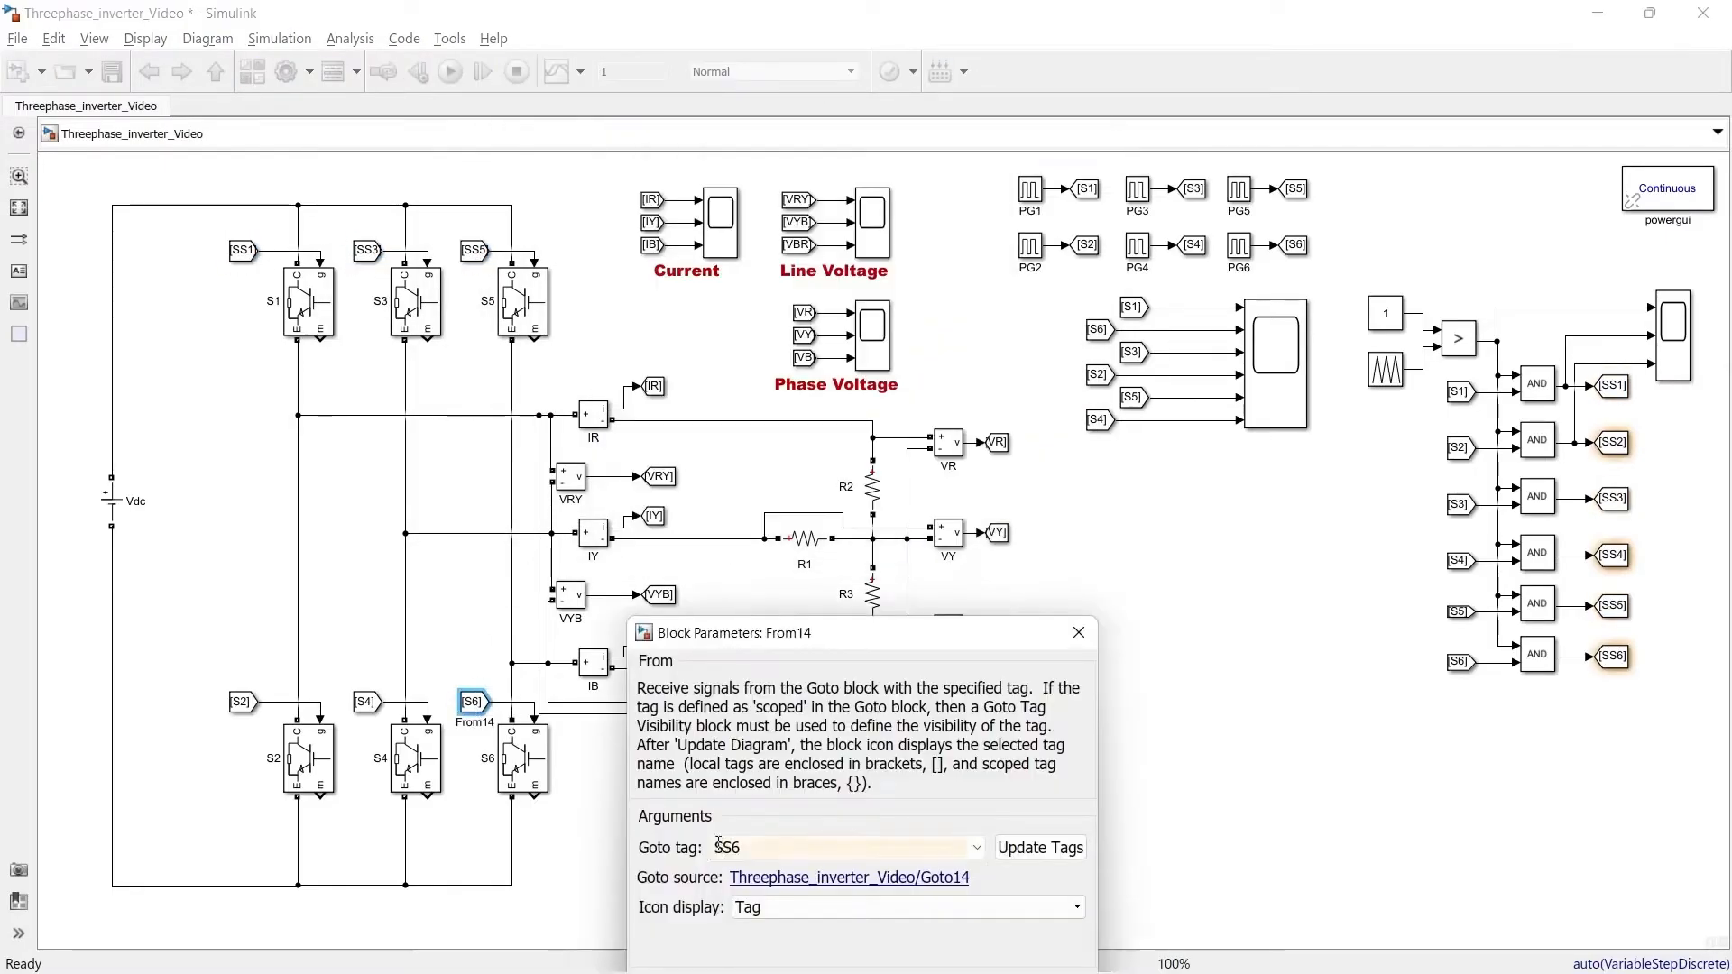
key(Return)
double_click(367, 701)
text(SS4)
double_click(242, 702)
text(SS2)
key(Return)
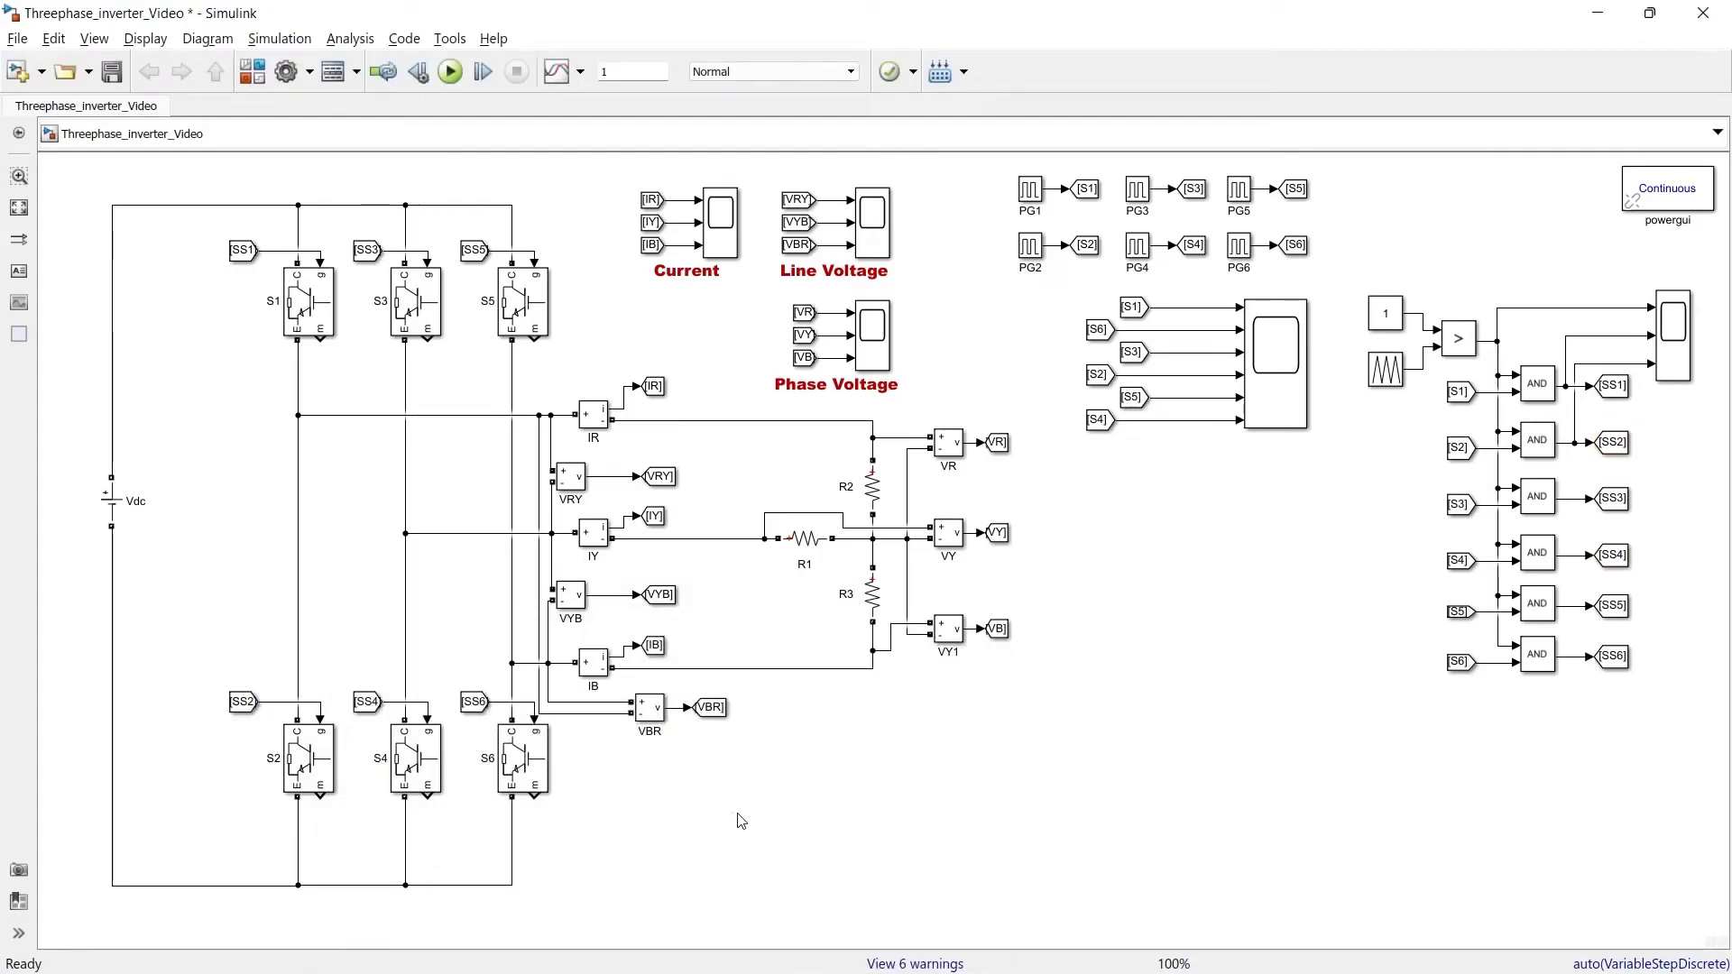
Run the simulation and zoom into the first cycles on the PWM gating scope
click(451, 72)
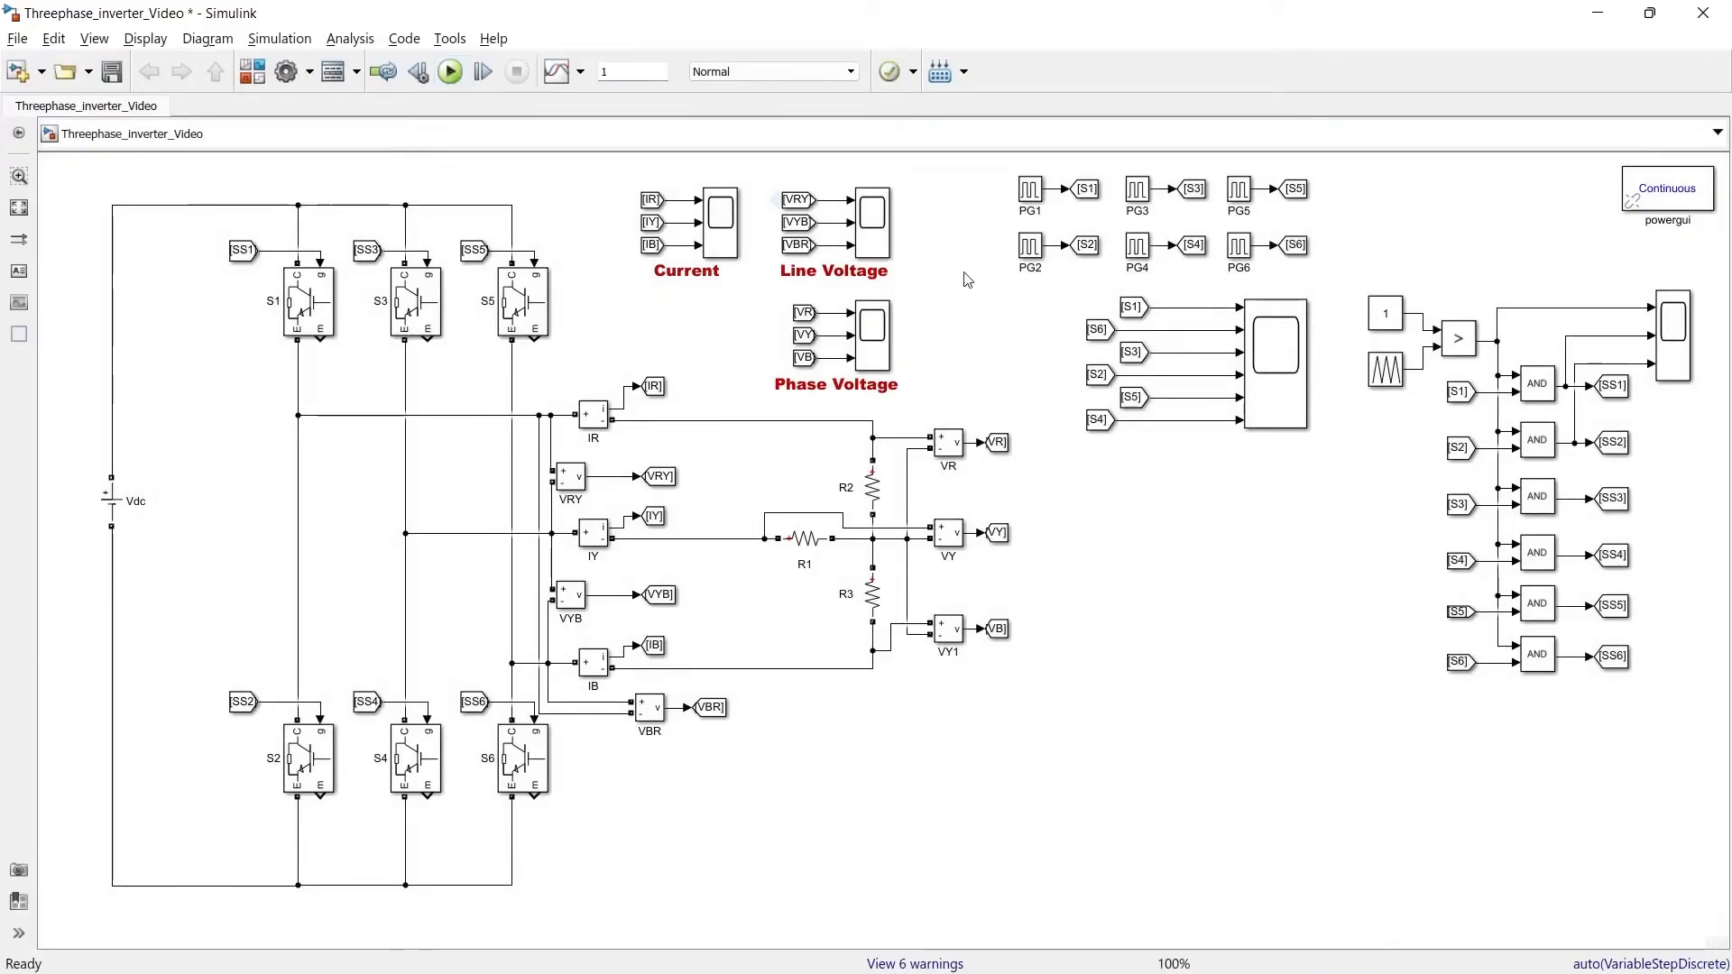
click(1690, 341)
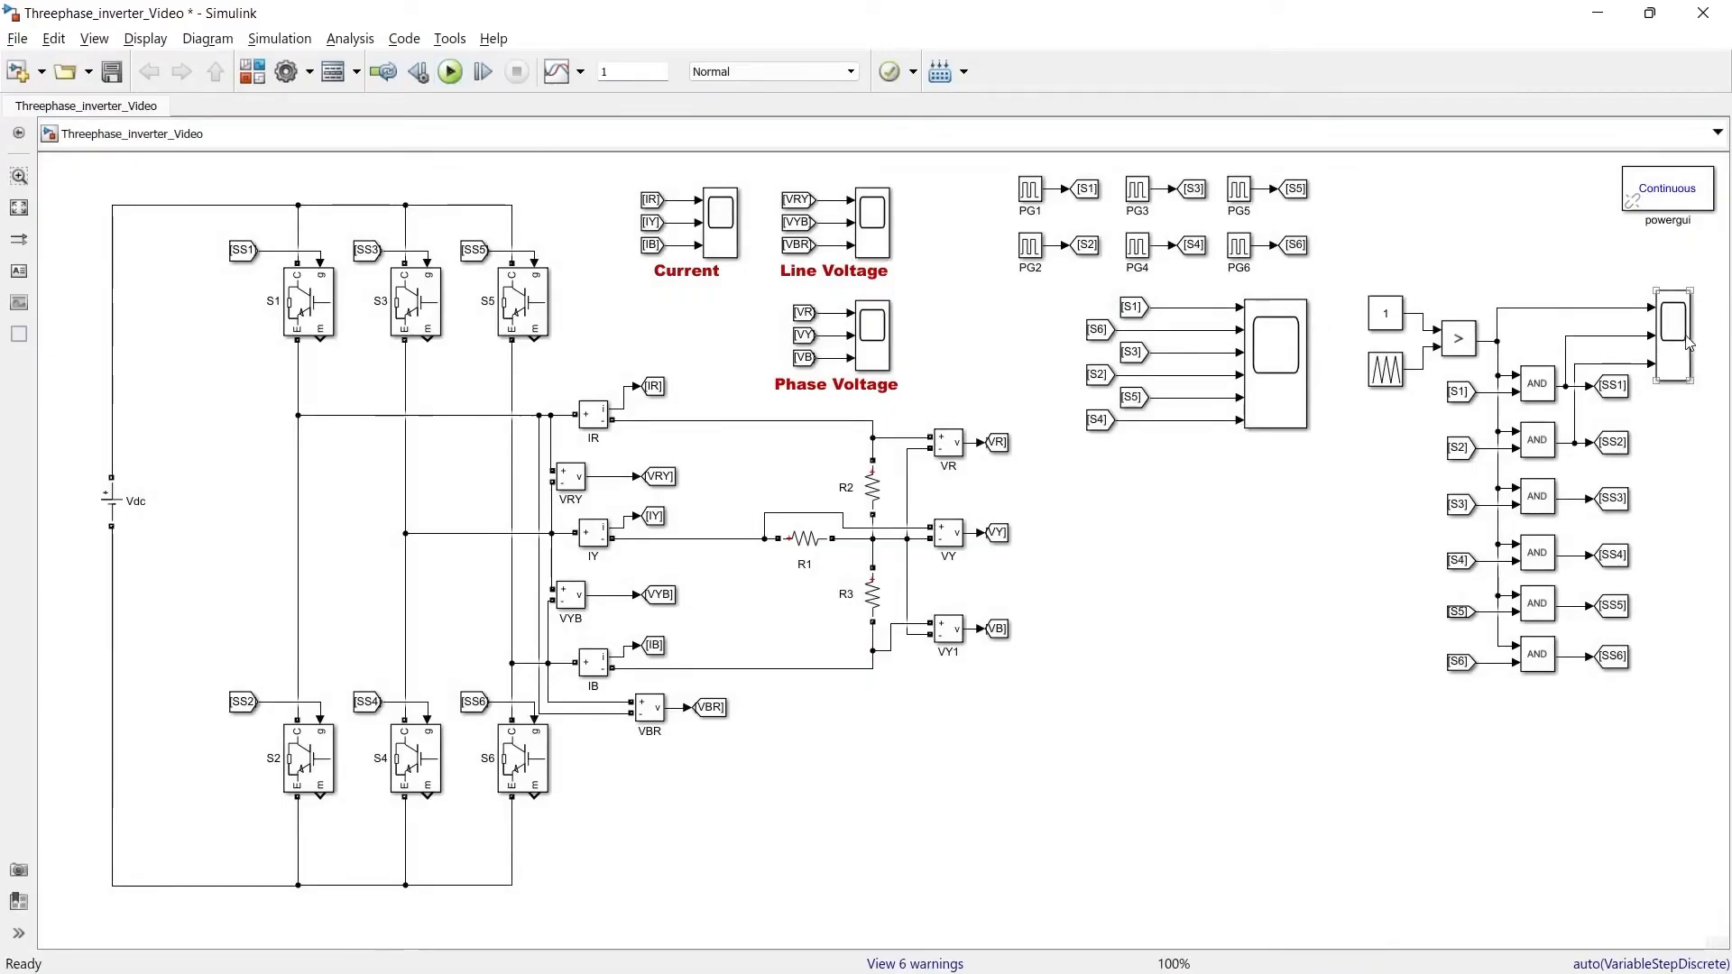
double_click(1686, 340)
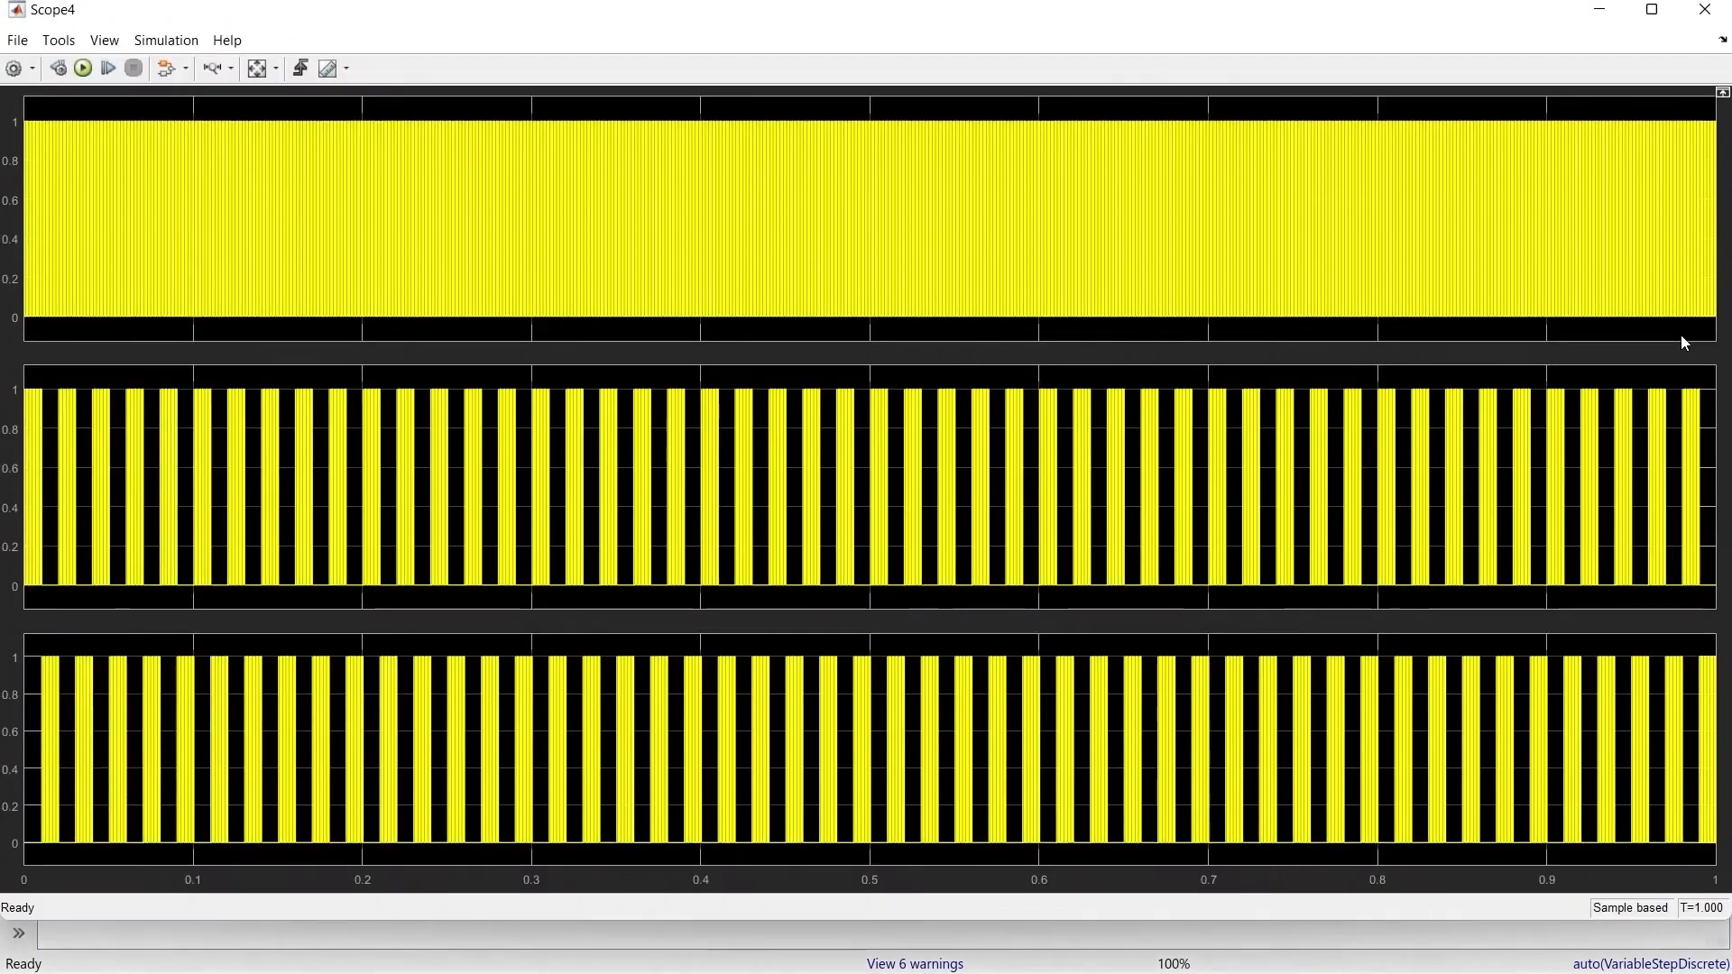
click(212, 69)
drag(89, 502, 11, 495)
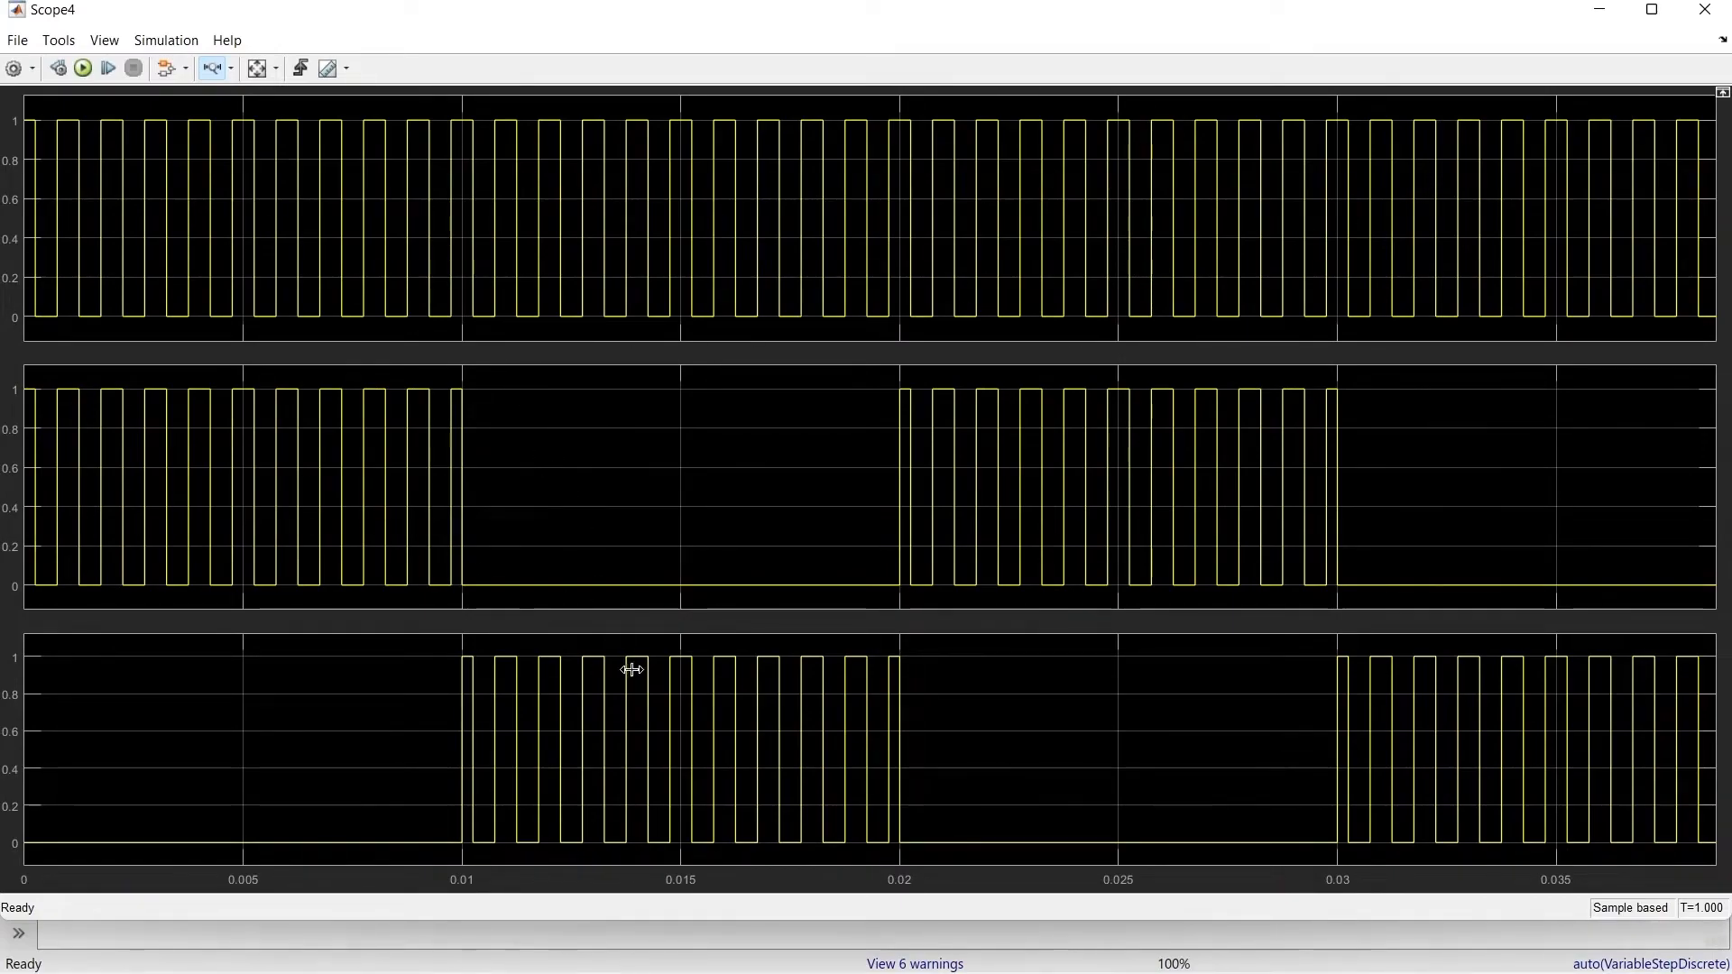
click(1706, 11)
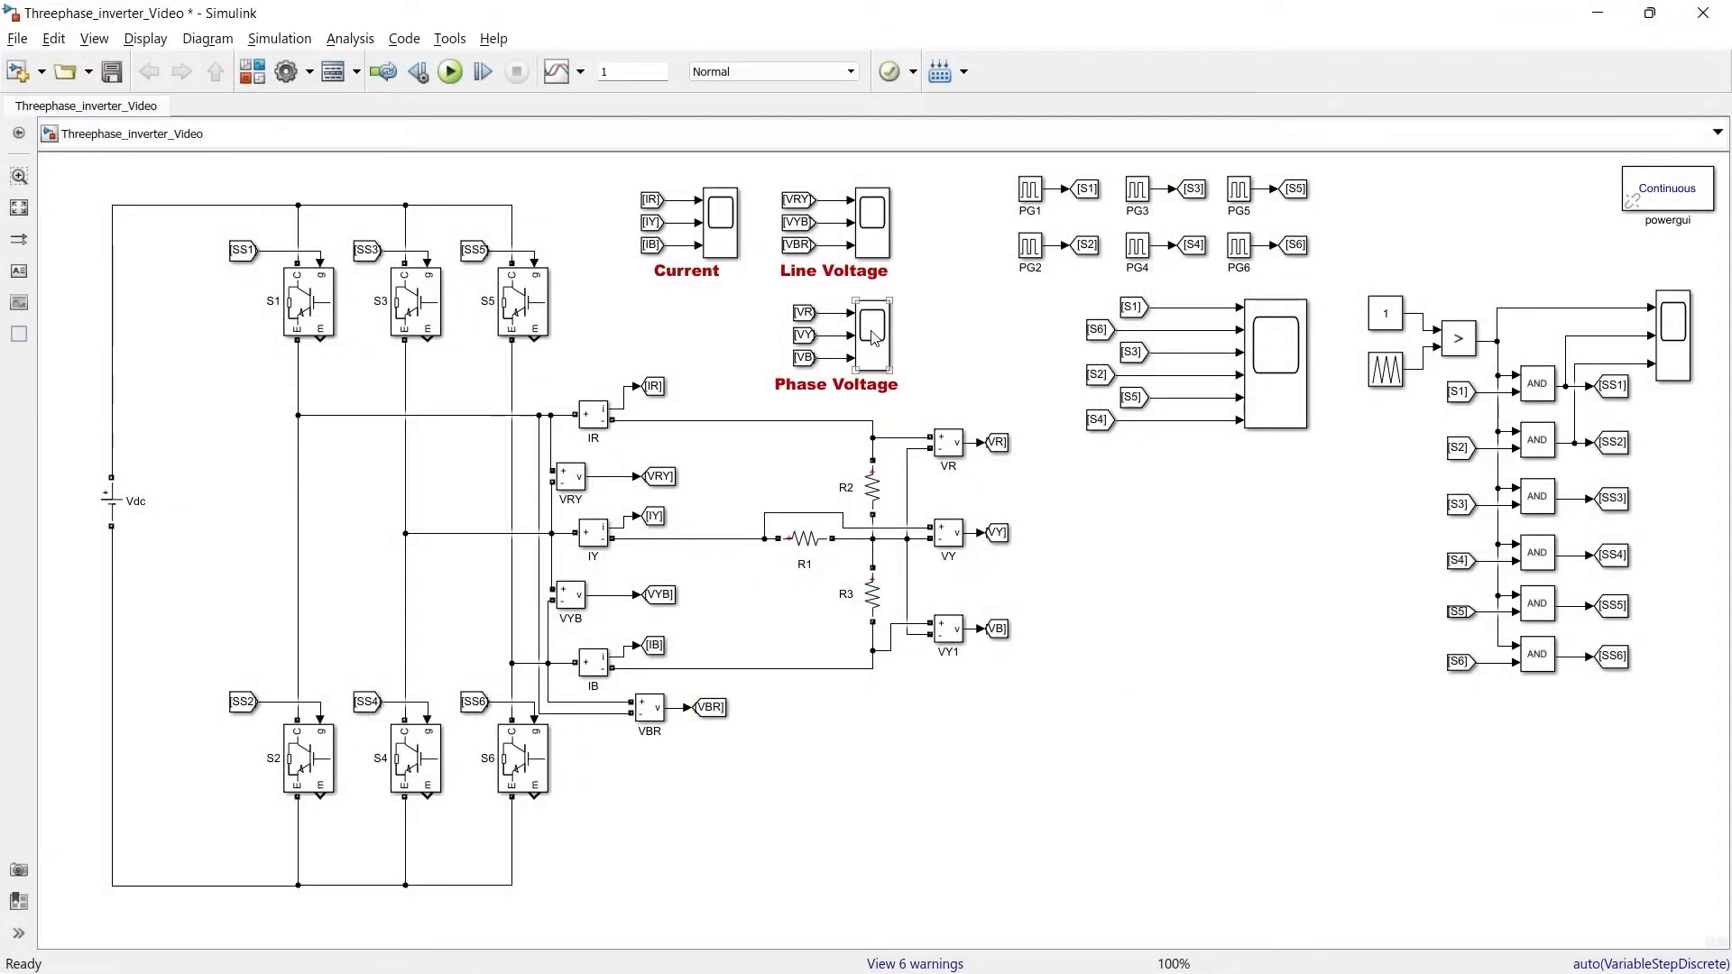
Open the Phase Voltage scope and zoom into a few cycles of the PWM phase voltages
double_click(874, 338)
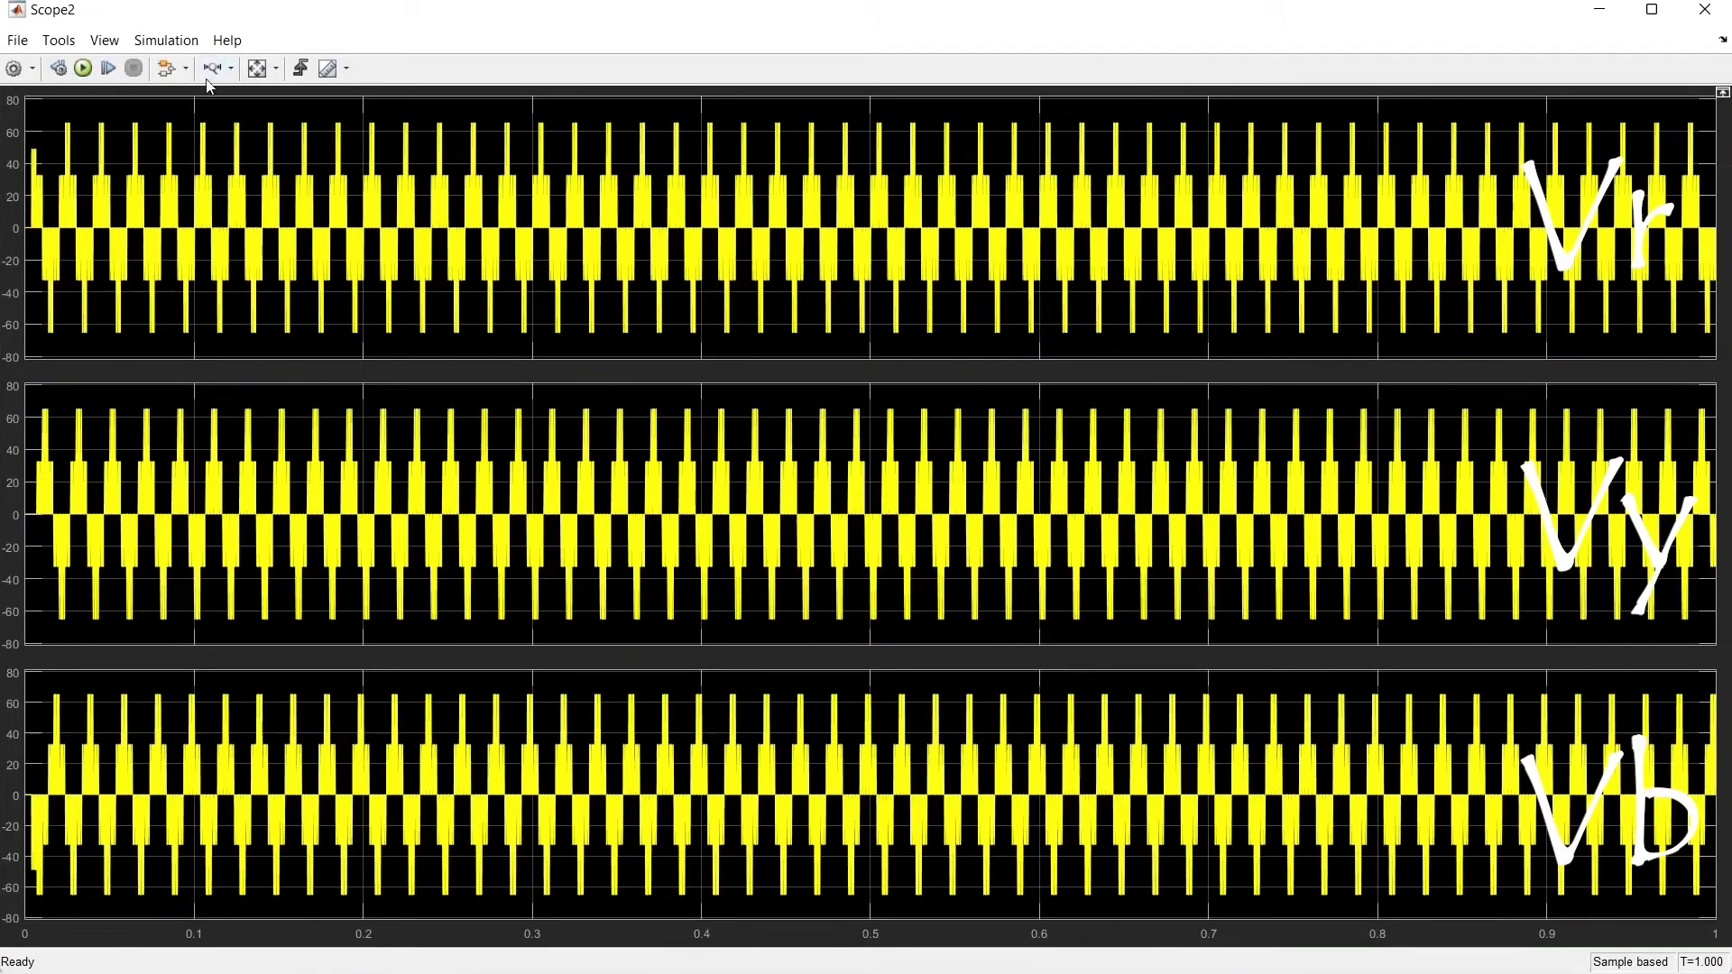
click(212, 68)
drag(129, 223, 287, 238)
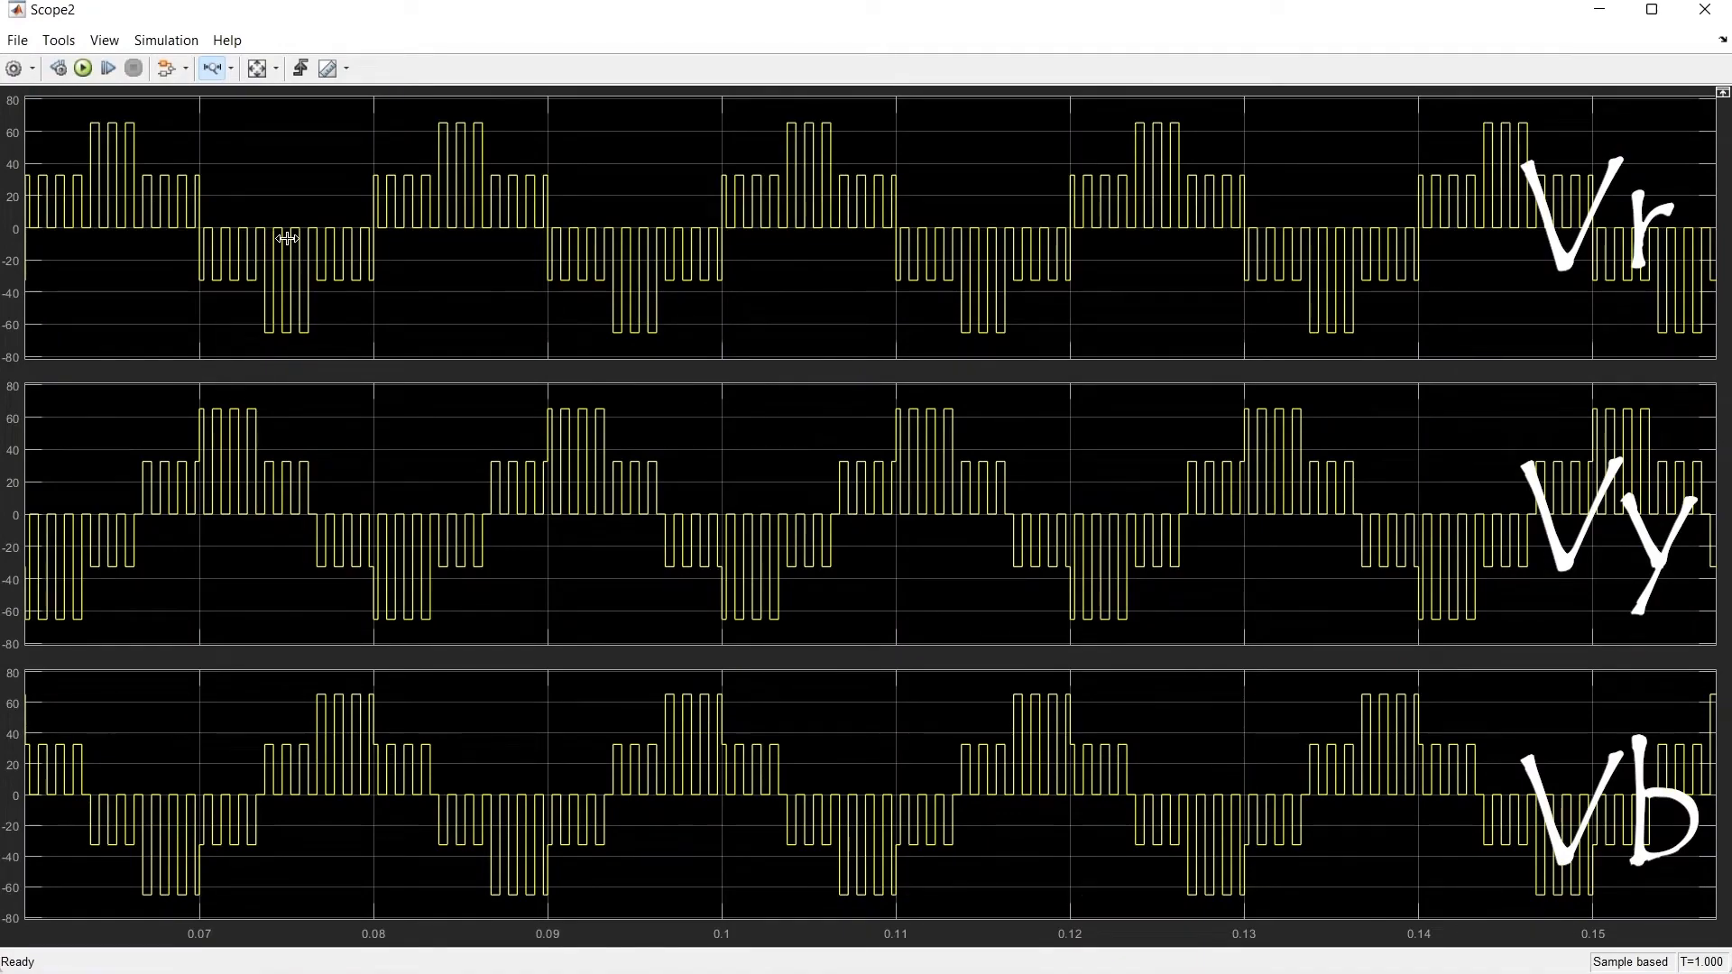
click(1705, 9)
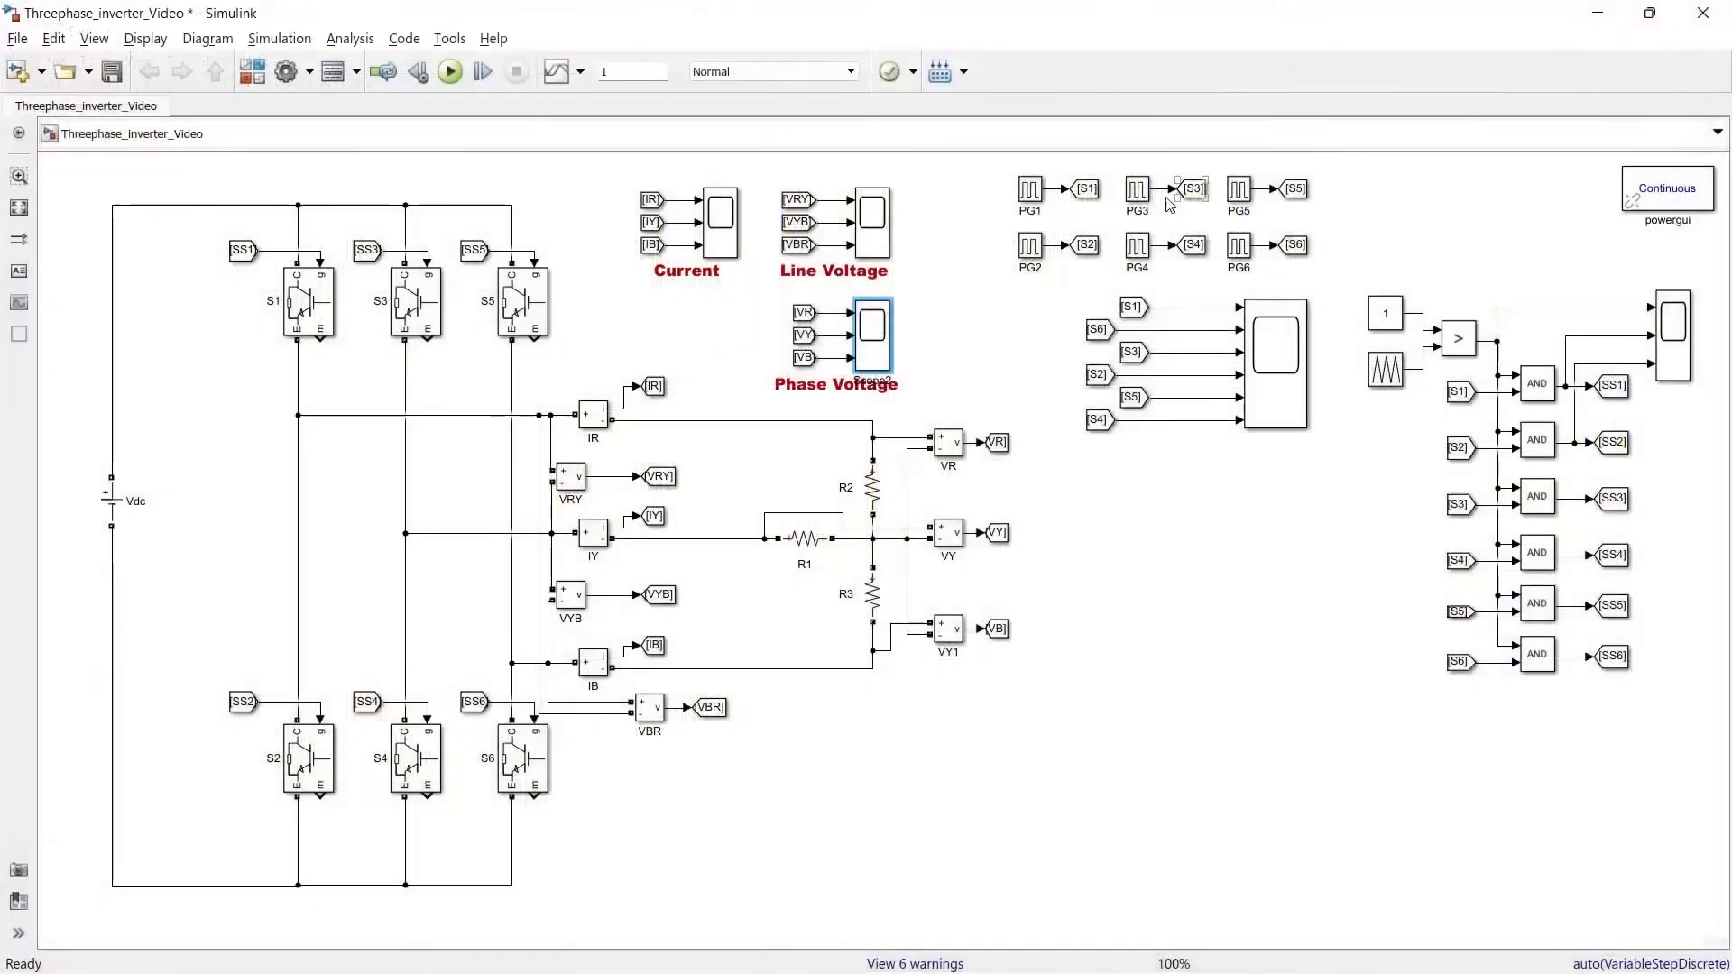
Open the Line Voltage and Current scopes and inspect a zoomed span of their waveforms
double_click(870, 230)
drag(168, 225, 293, 227)
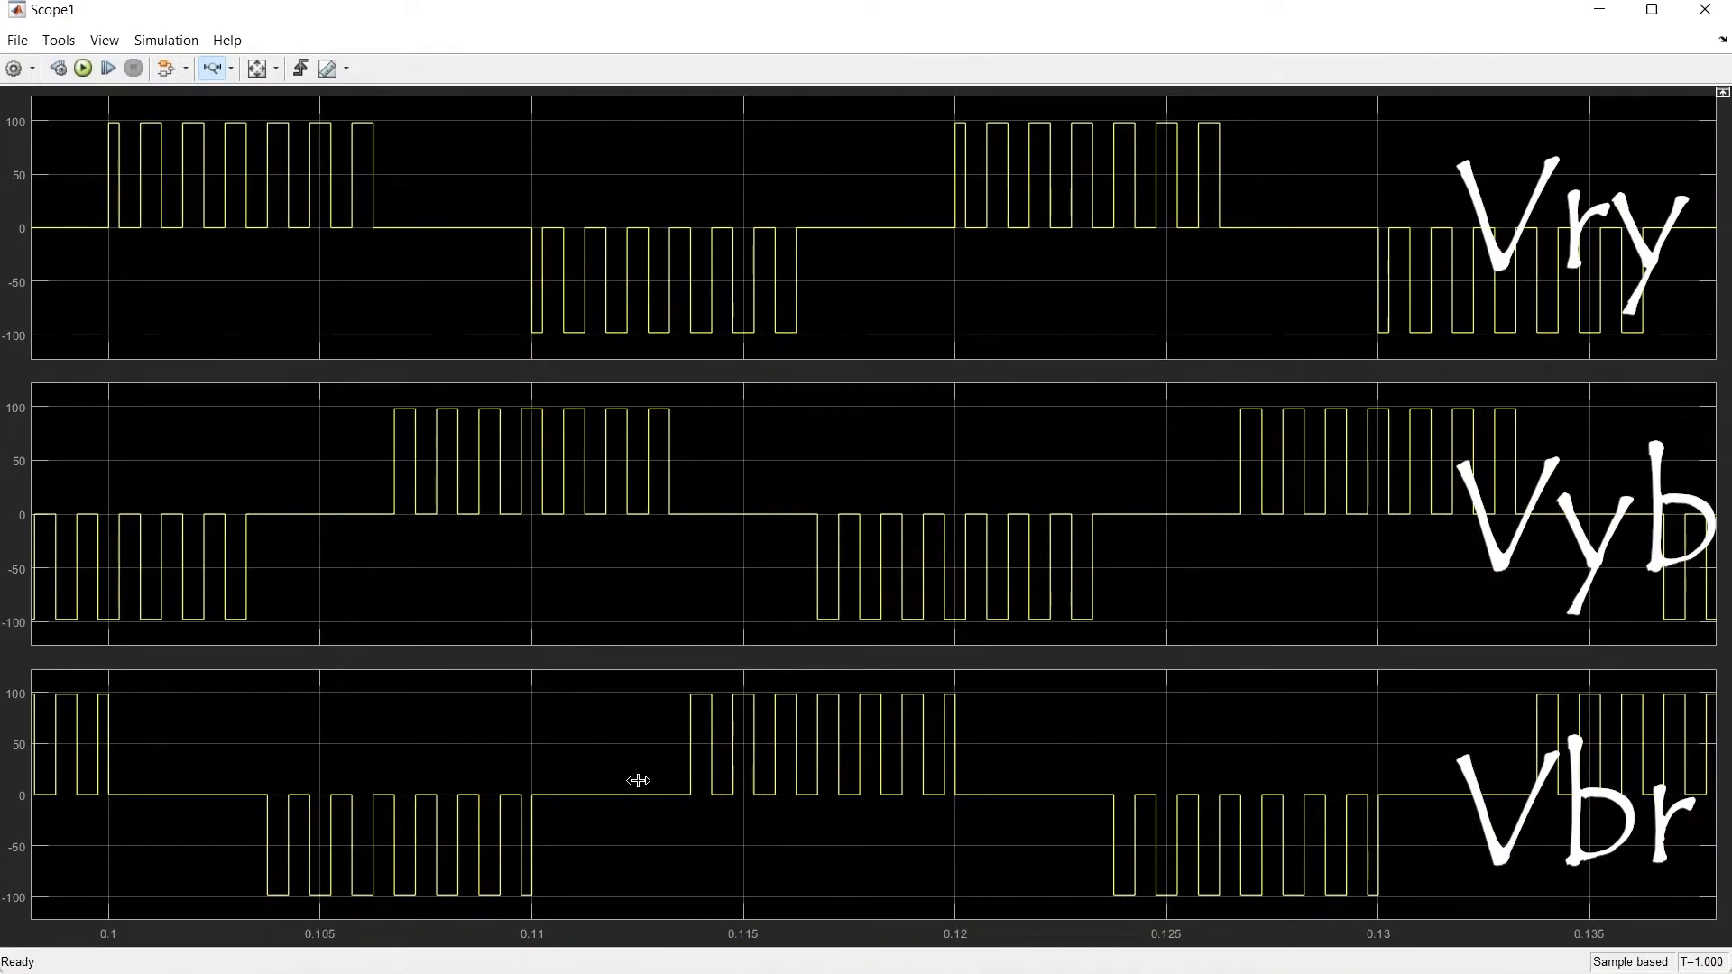
click(1704, 9)
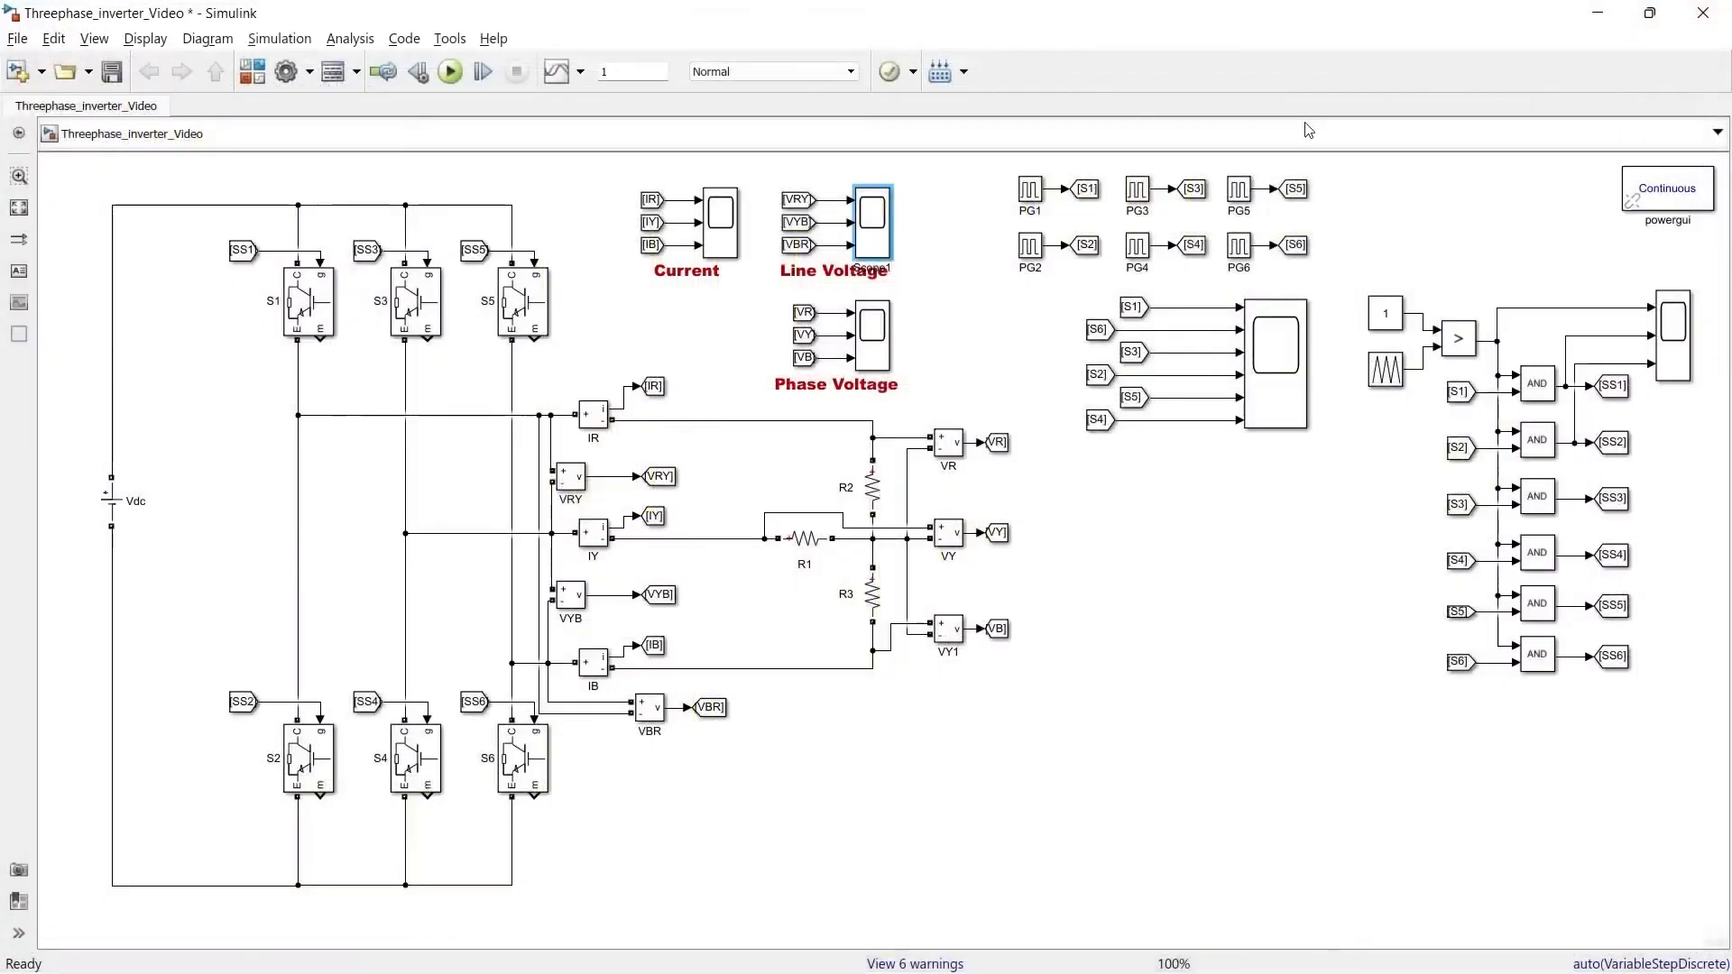
double_click(716, 227)
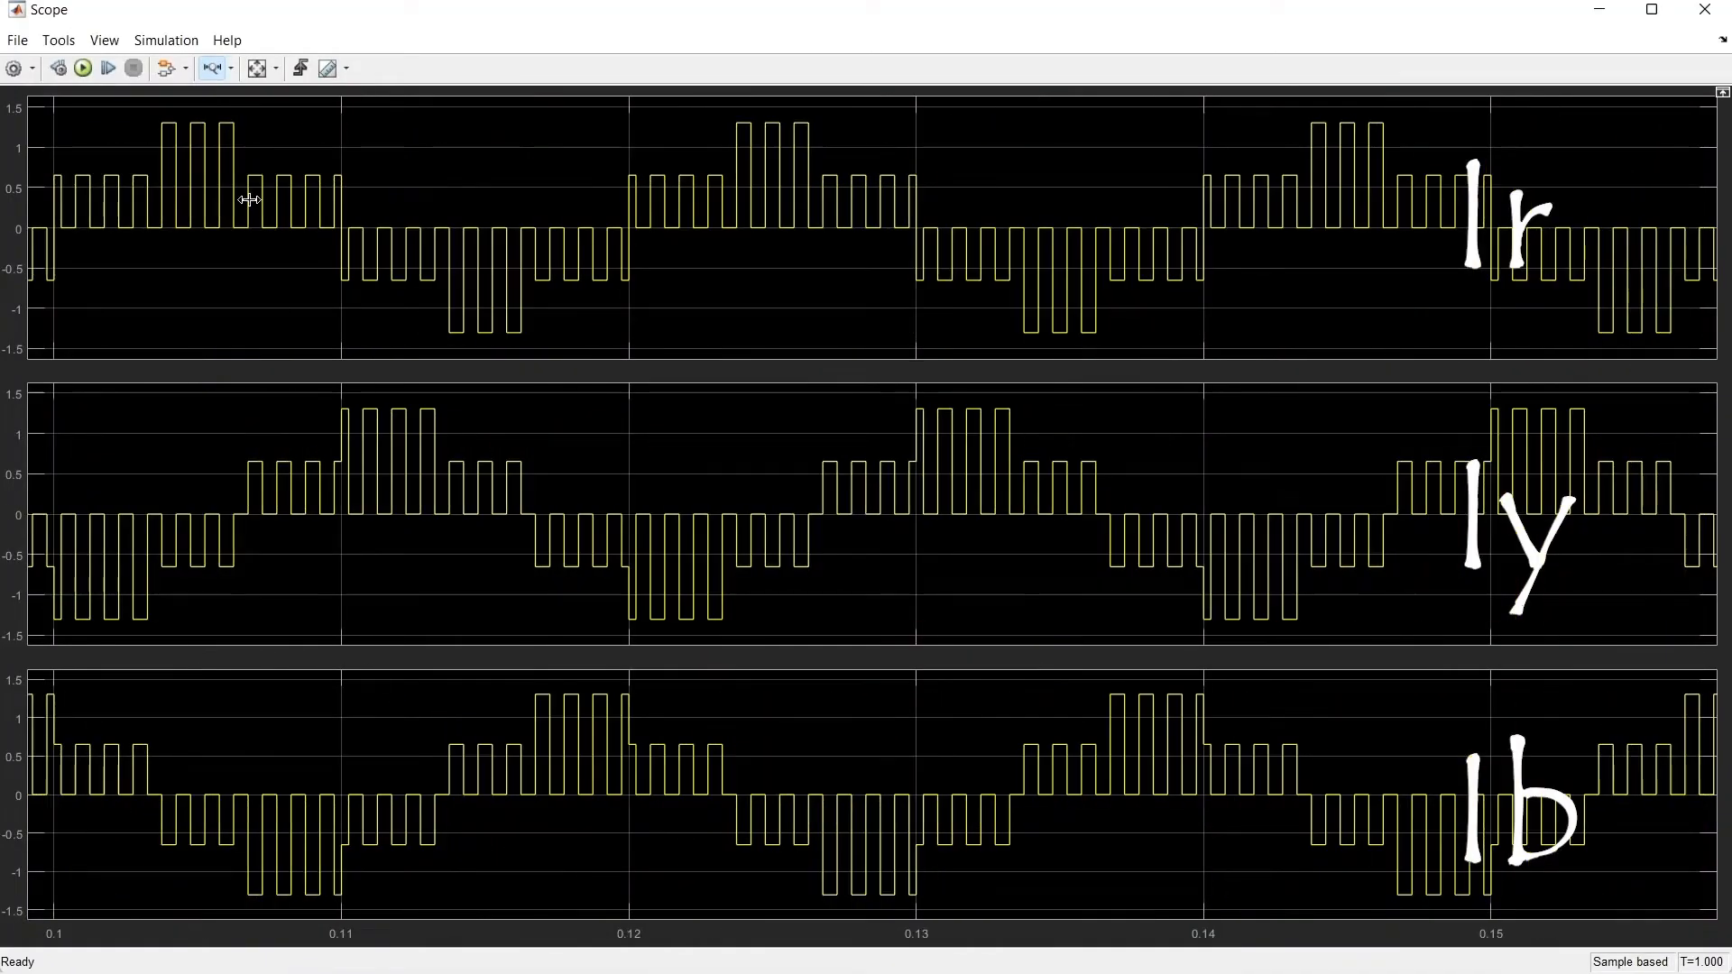
click(1704, 9)
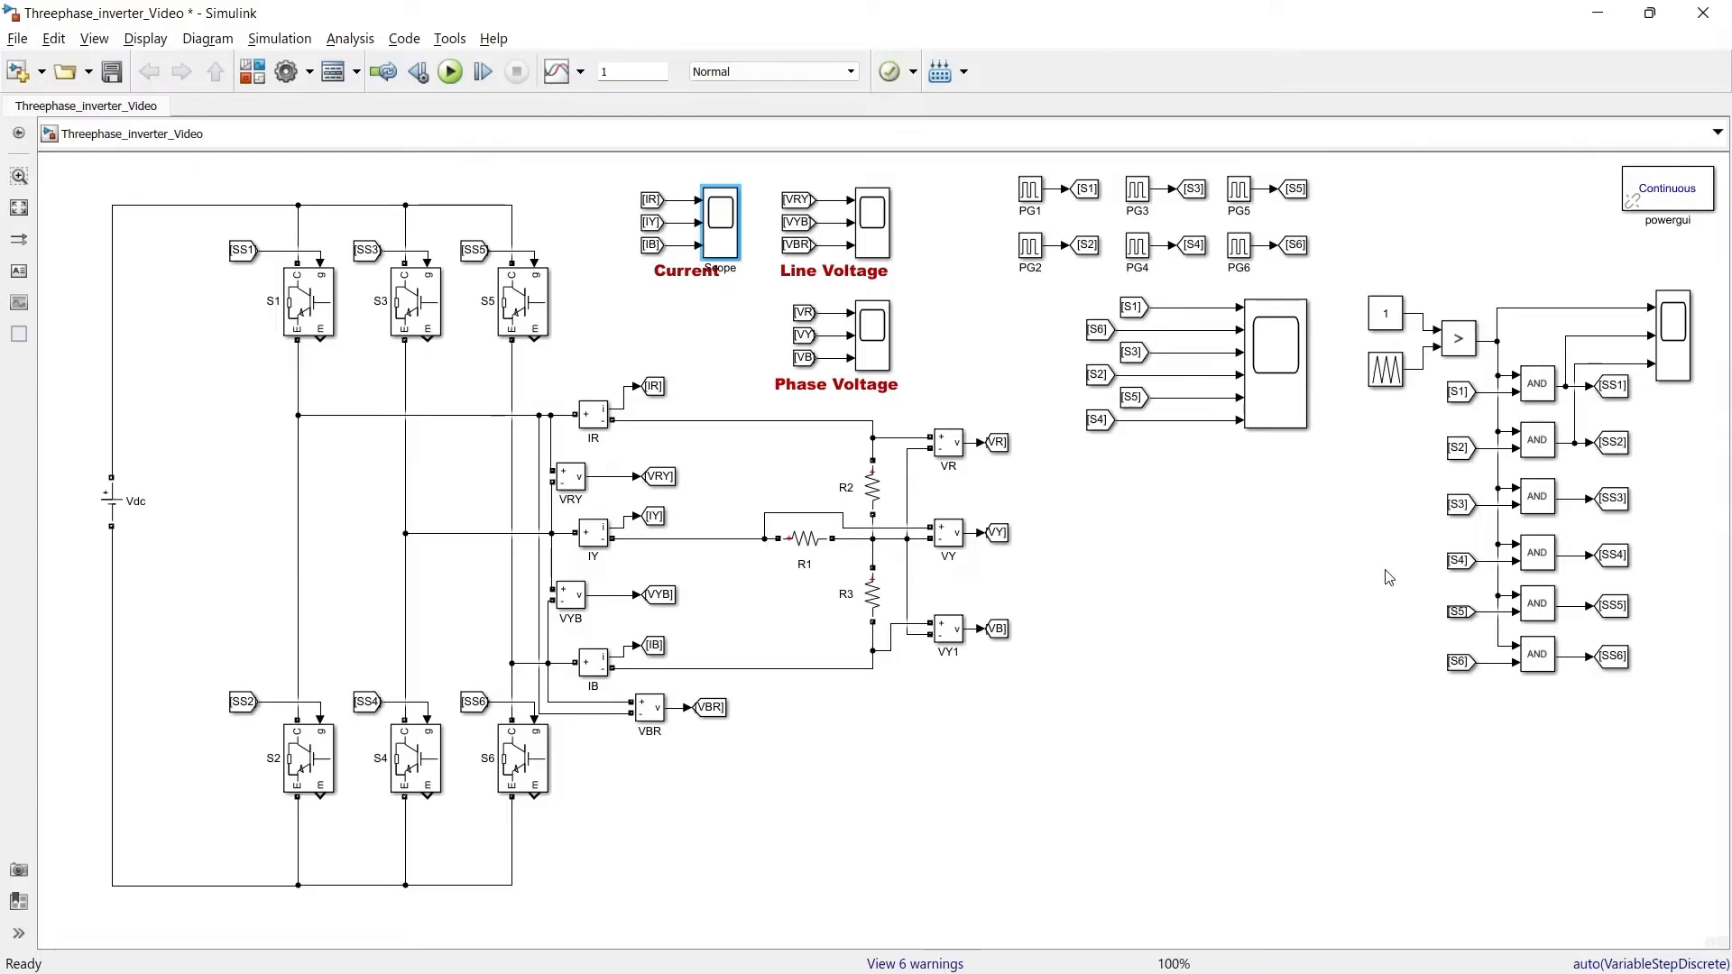
Group the carrier-comparison PWM blocks into a subsystem and move it to the model's upper right
drag(1353, 269, 1698, 706)
key(ctrl+g)
drag(1525, 490, 1412, 215)
Add a bold red annotation "PWM Signal for 3-ph Inverter" and place it beside the PWM subsystem
double_click(1384, 281)
text(PW)
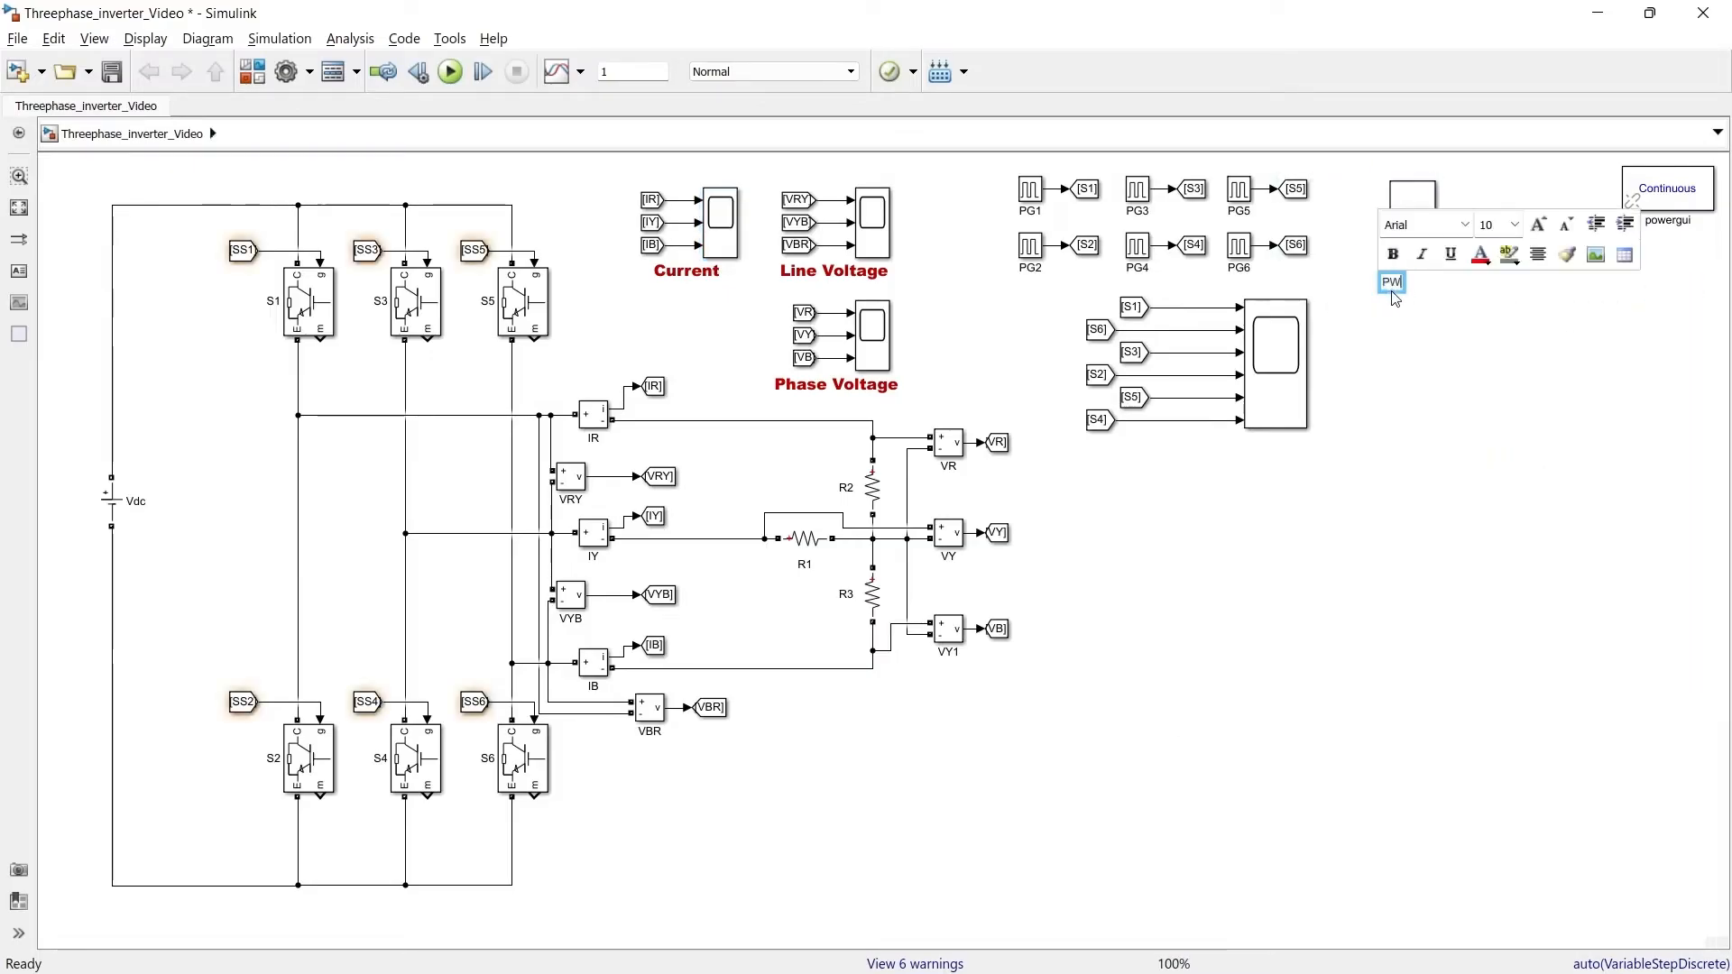
text(M Signal for 3-ph Inverter)
key(ctrl+a)
click(1480, 361)
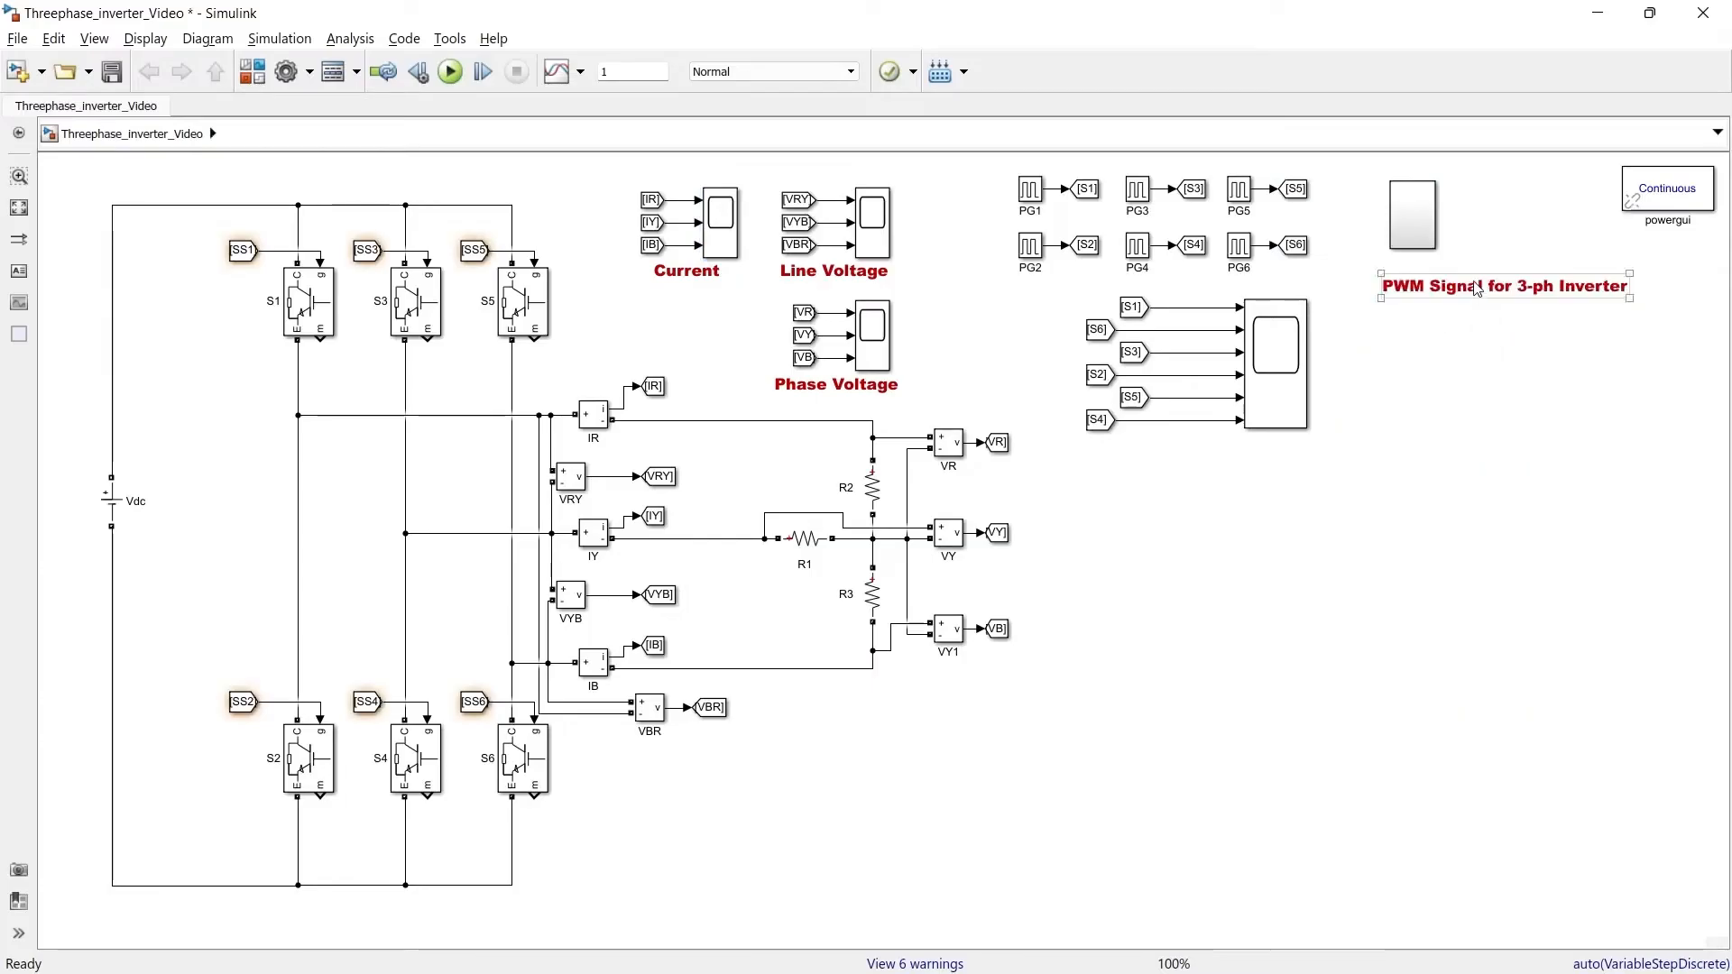
click(1480, 289)
mouse_move(1631, 299)
mouse_down()
mouse_move(1458, 333)
mouse_move(1460, 352)
mouse_up()
click(1413, 222)
mouse_move(1408, 302)
mouse_down()
mouse_move(1489, 214)
mouse_move(1441, 175)
mouse_up()
Relabel the pulse-generator subsystem's annotation "Square wave for 3-ph Inverter" and move the PWM subsystem next to it
click(1340, 178)
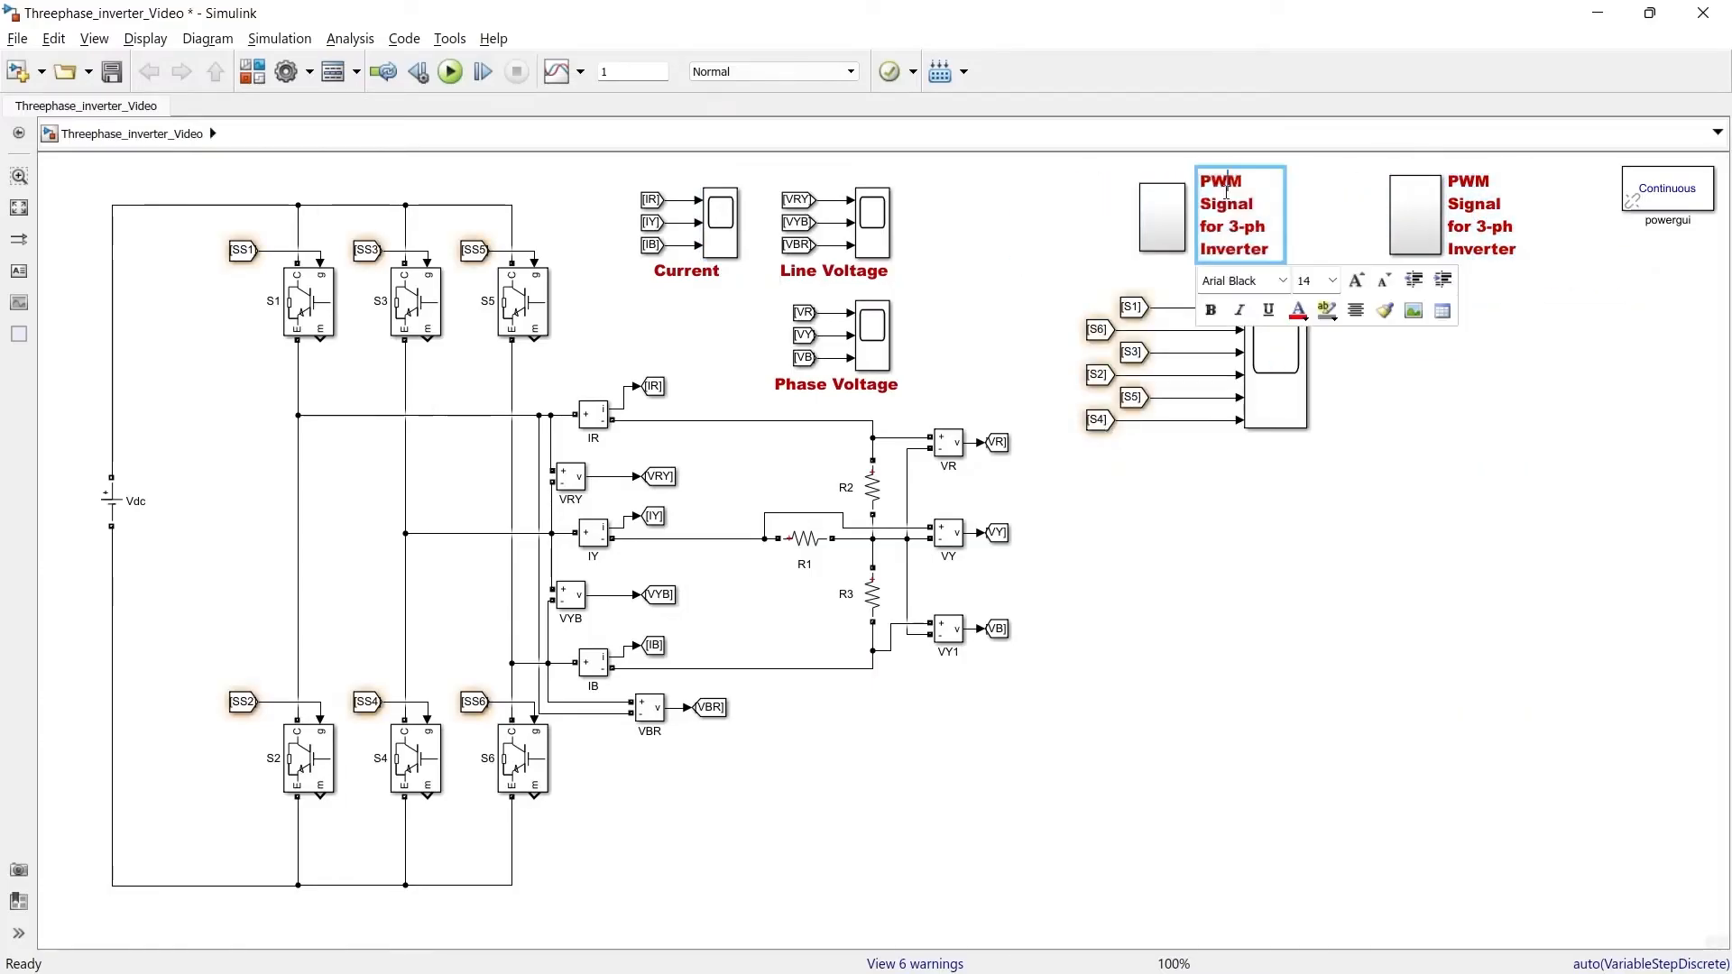
text(Square wave for)
click(1489, 217)
drag(1488, 217, 1330, 217)
click(1394, 565)
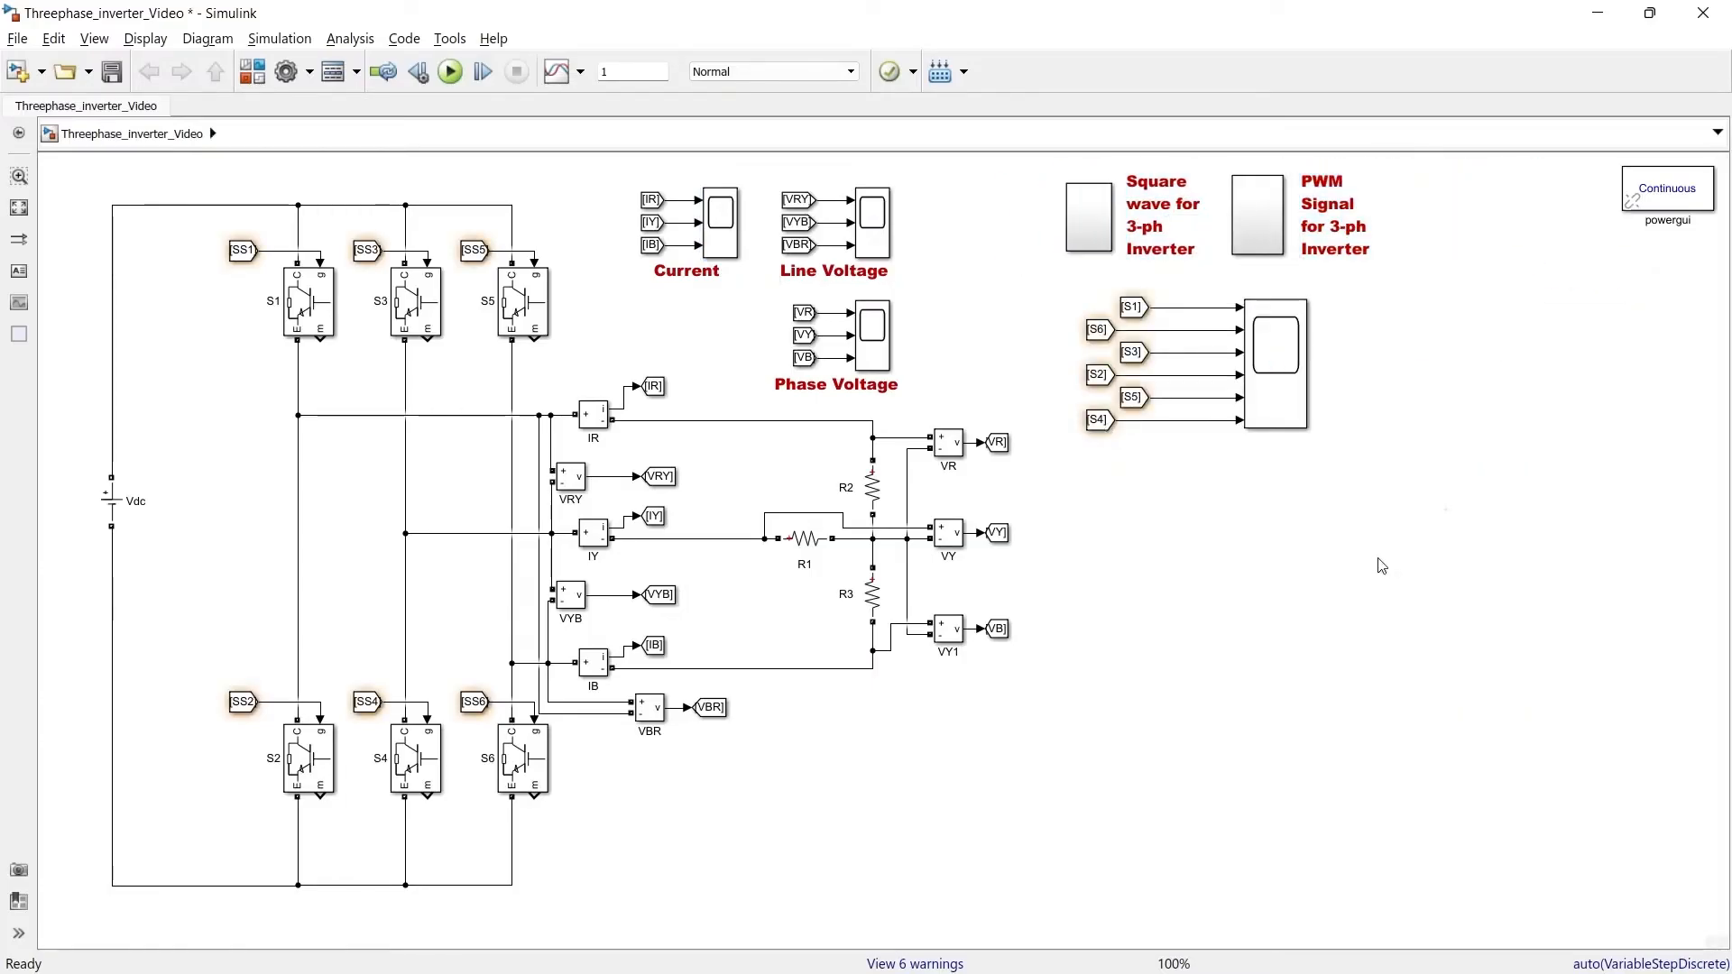
Paste a copy of the carrier-comparison PWM blocks onto the model's right side
right_click(1671, 219)
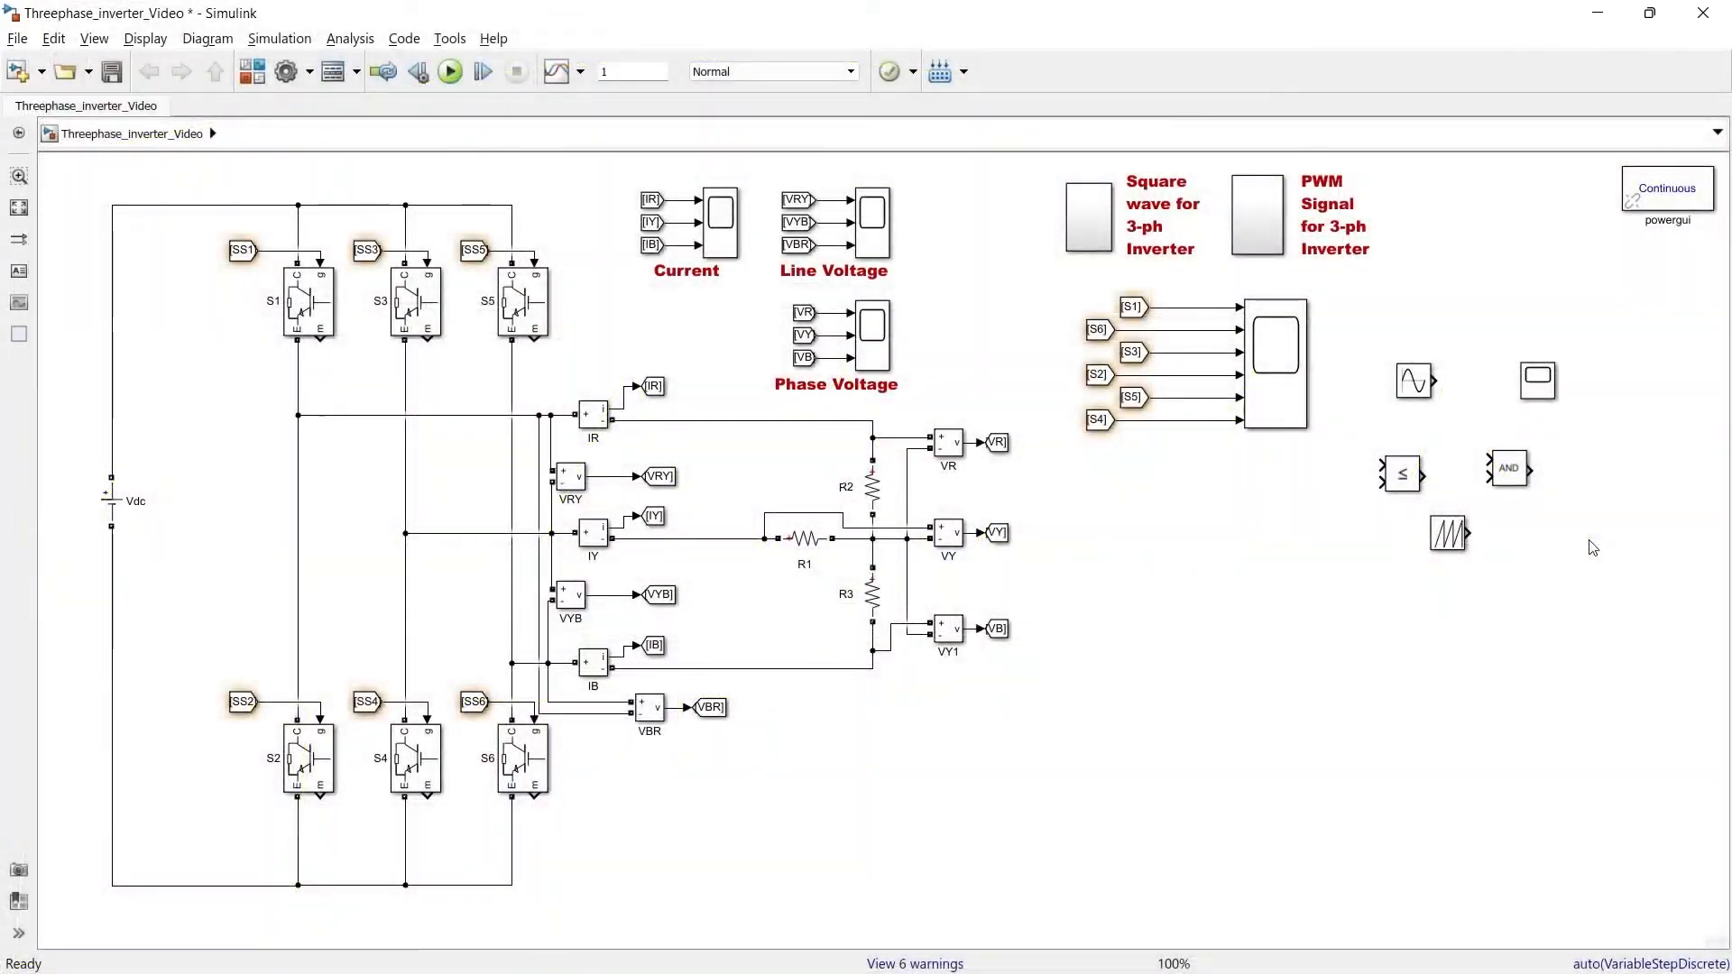
click(1424, 332)
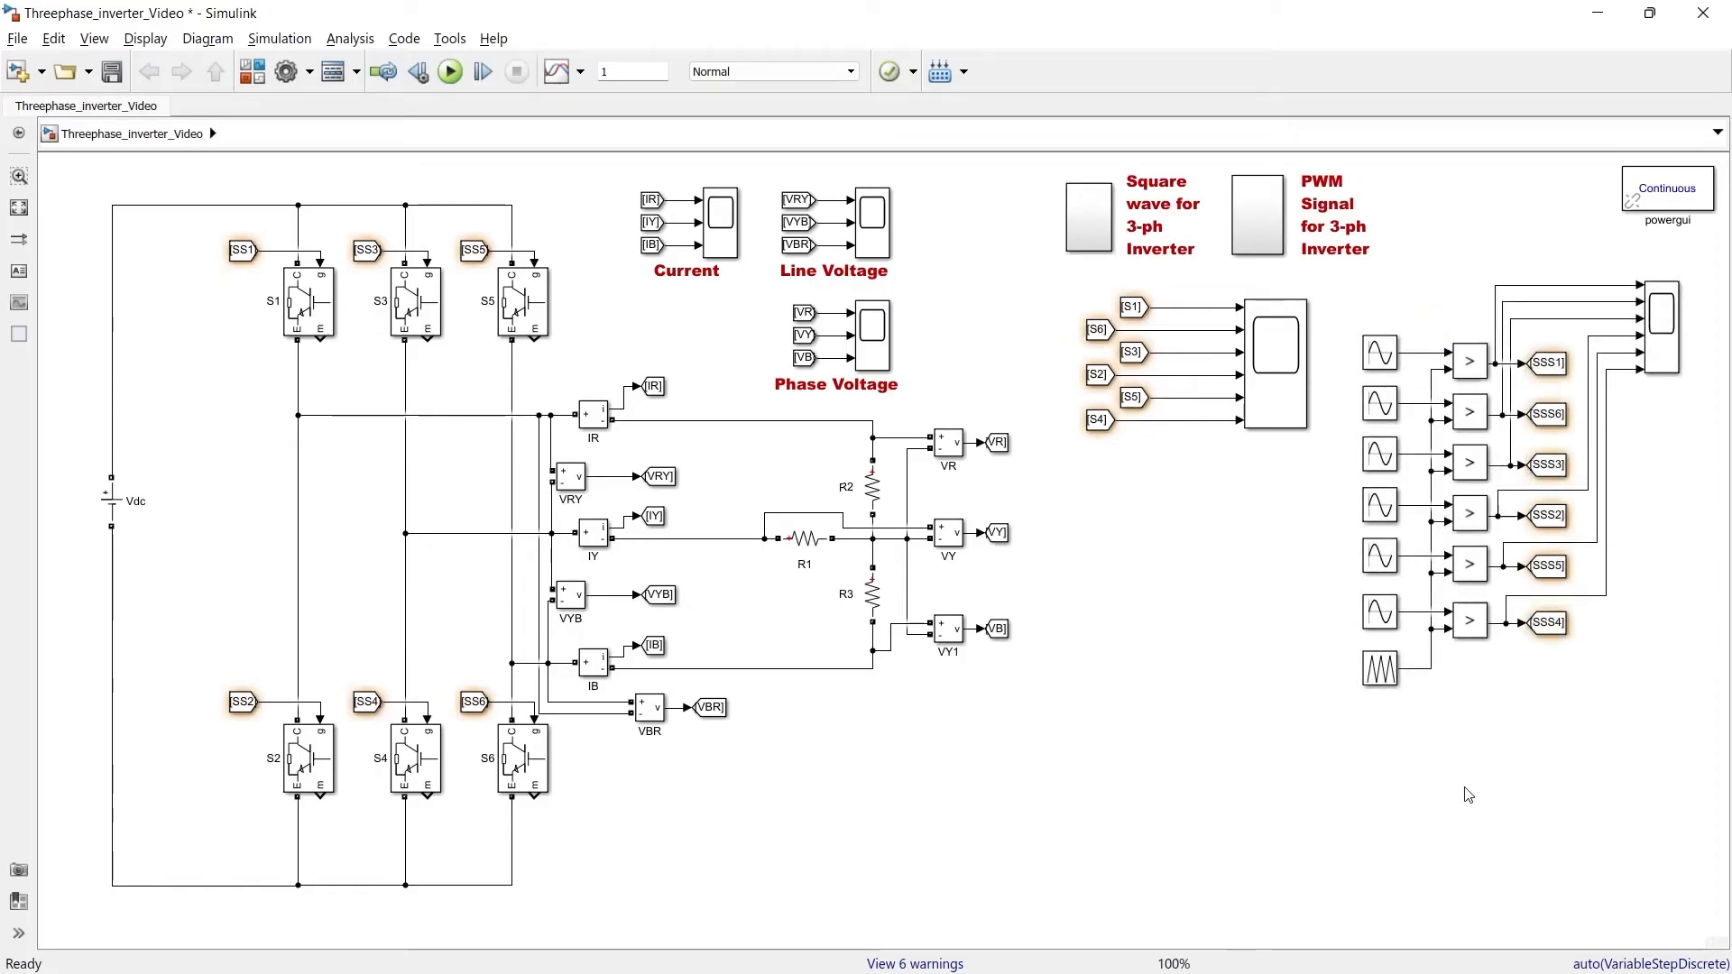
Review the amplitude, frequency and phase settings of each sine reference block in the PWM section
click(1377, 344)
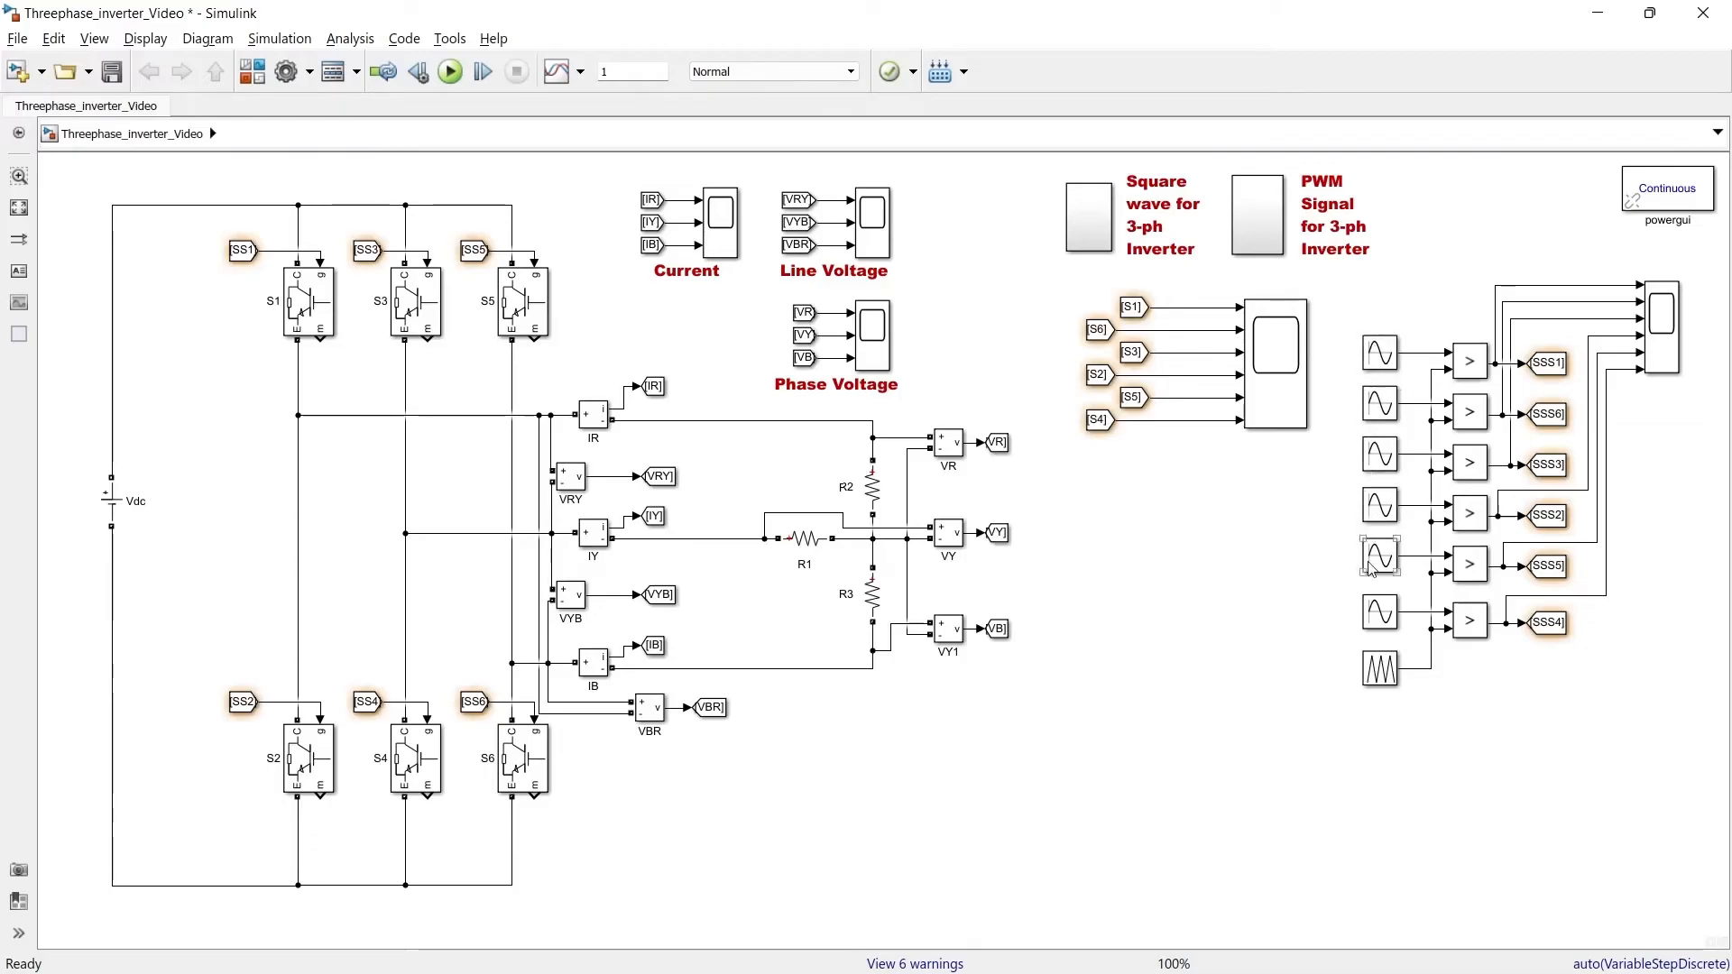
click(1378, 608)
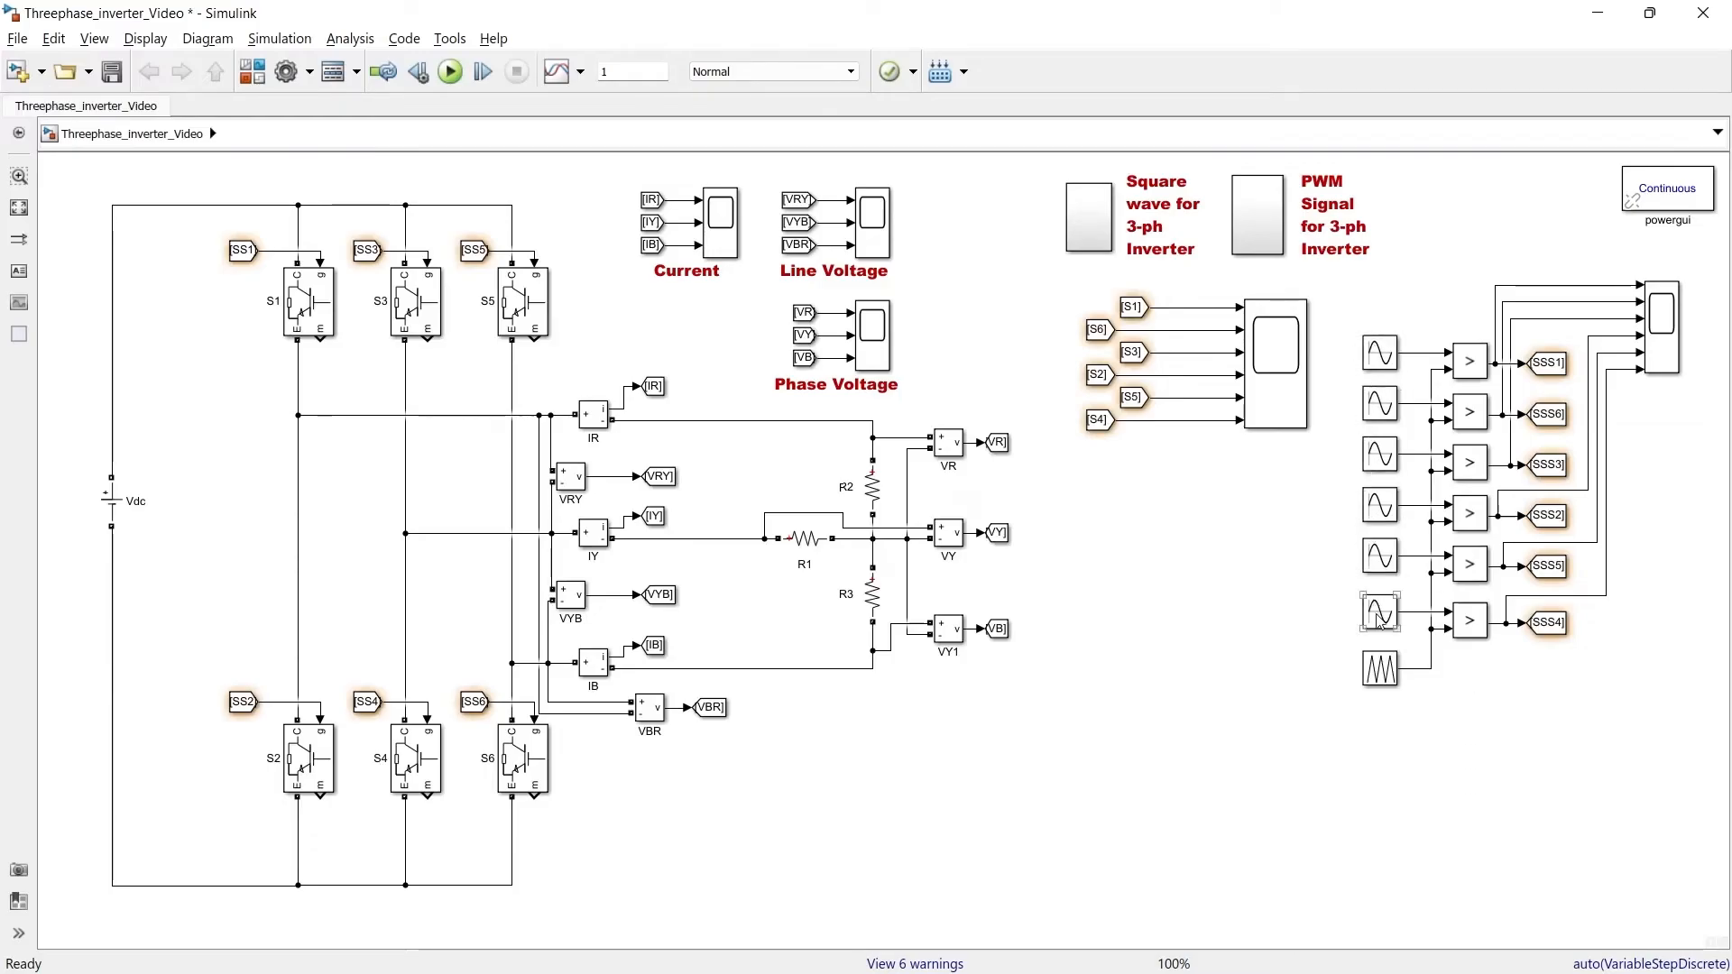
double_click(1380, 353)
scroll(1694, 415, down, 3)
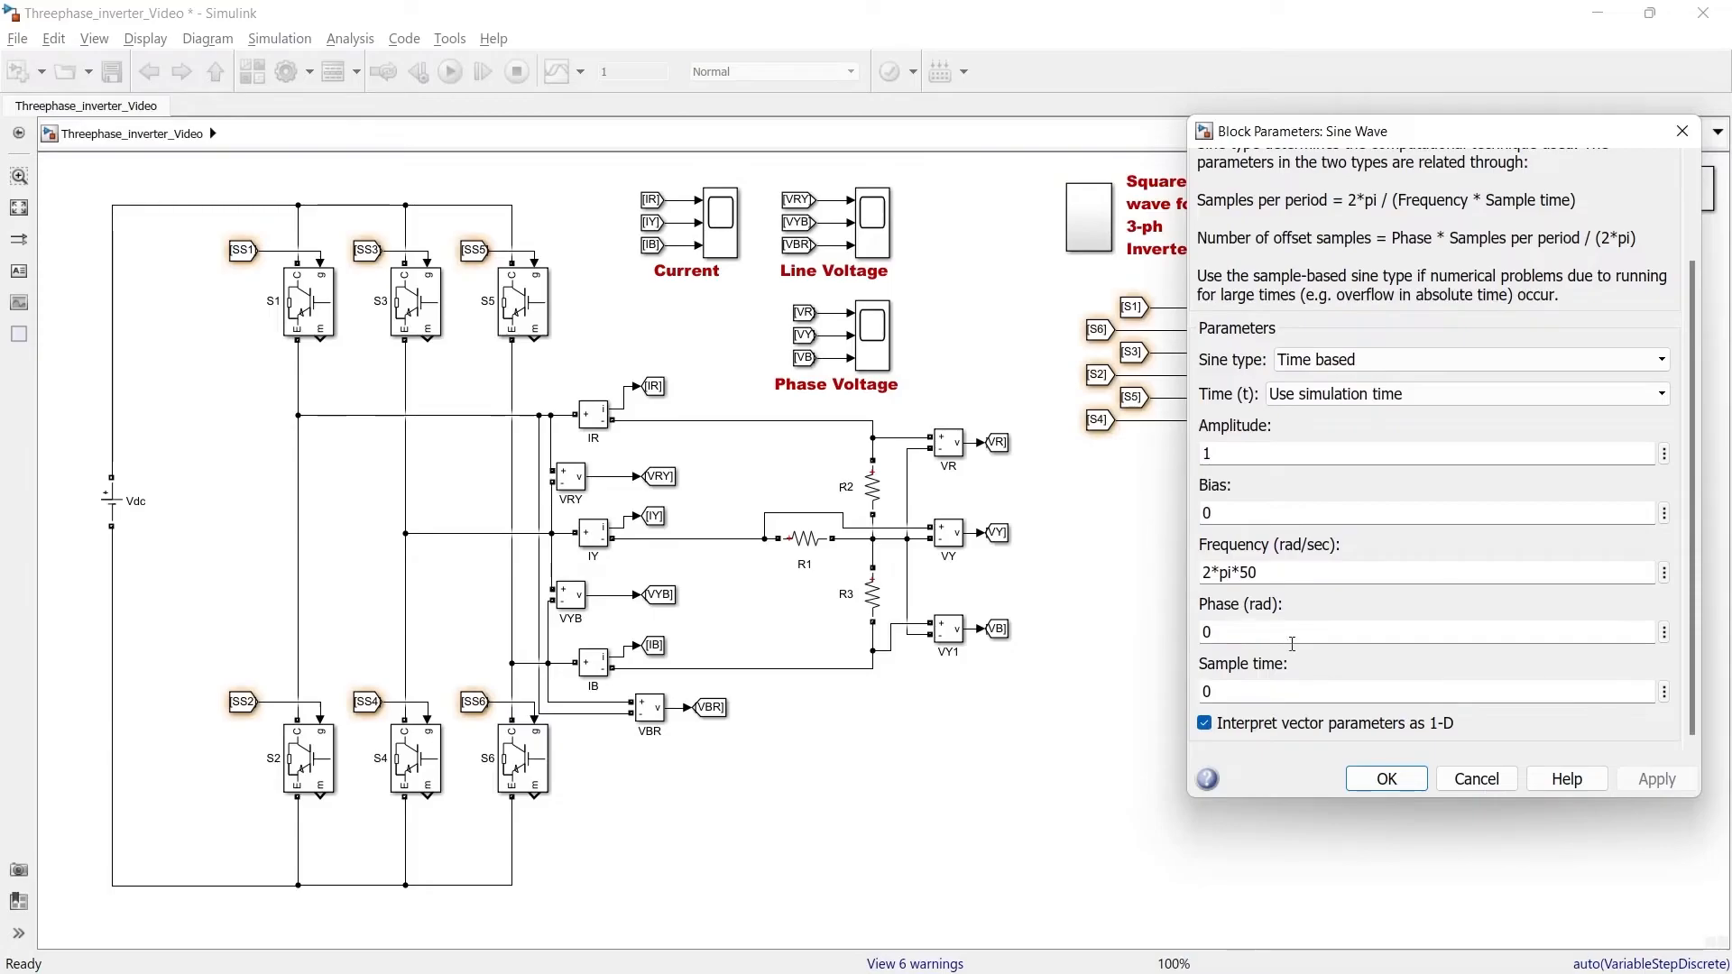
click(1386, 779)
click(1381, 404)
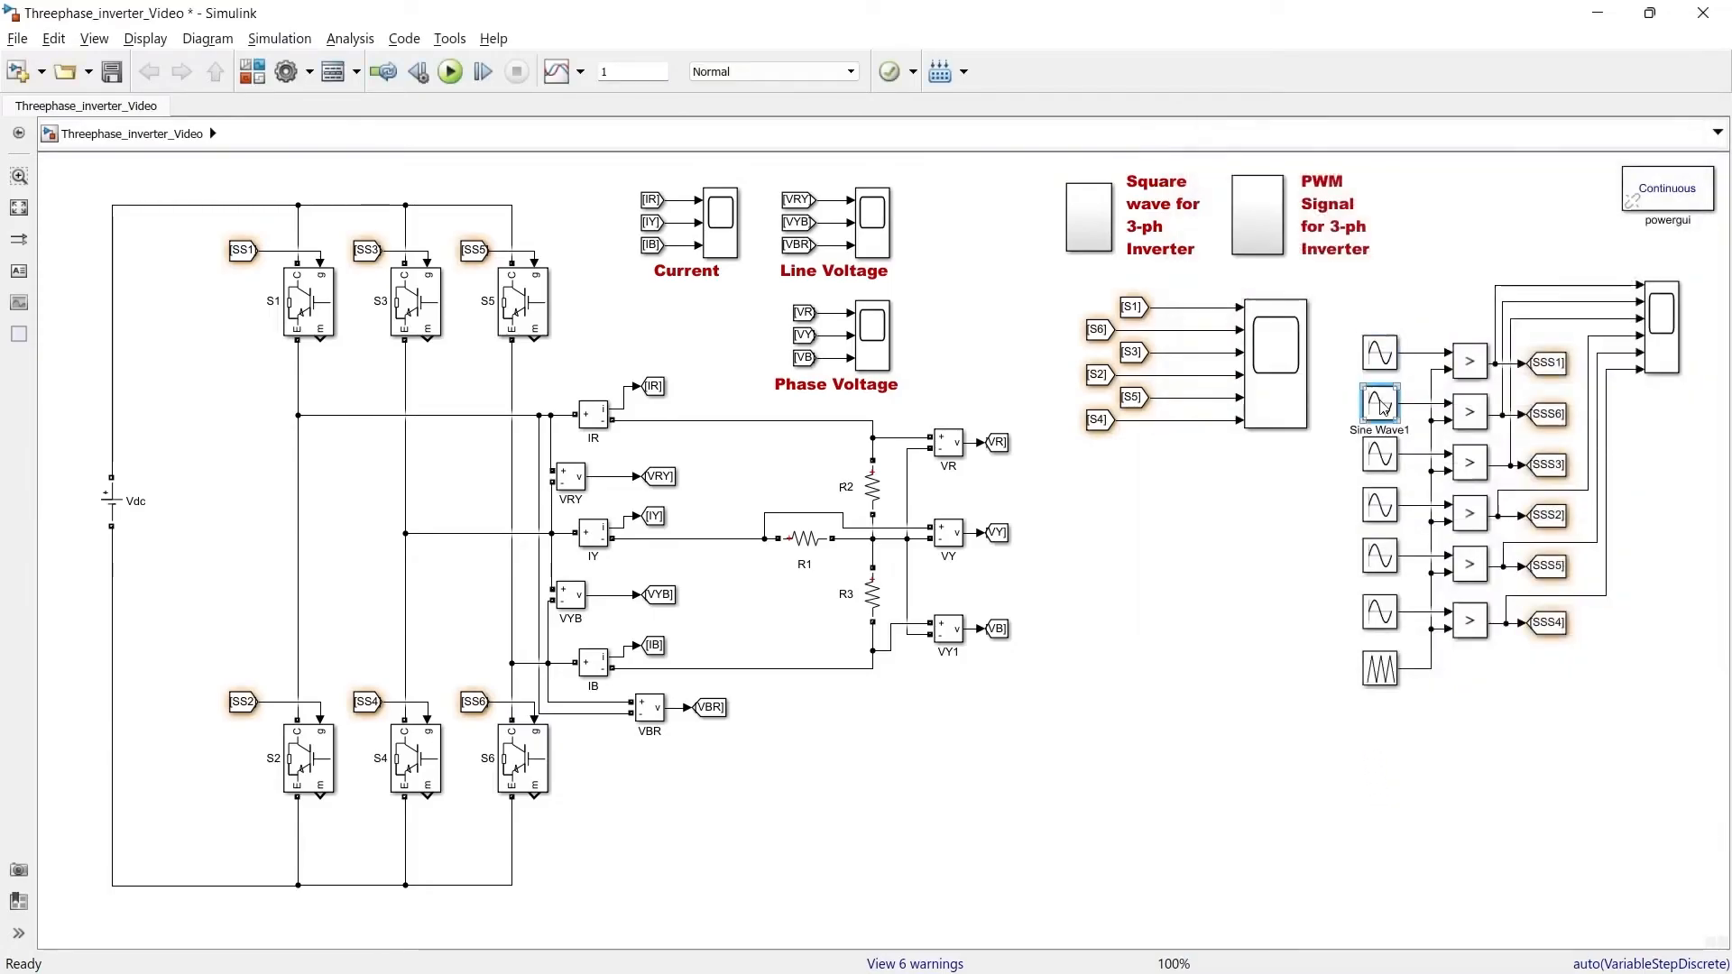
double_click(1385, 406)
drag(1692, 475, 1697, 603)
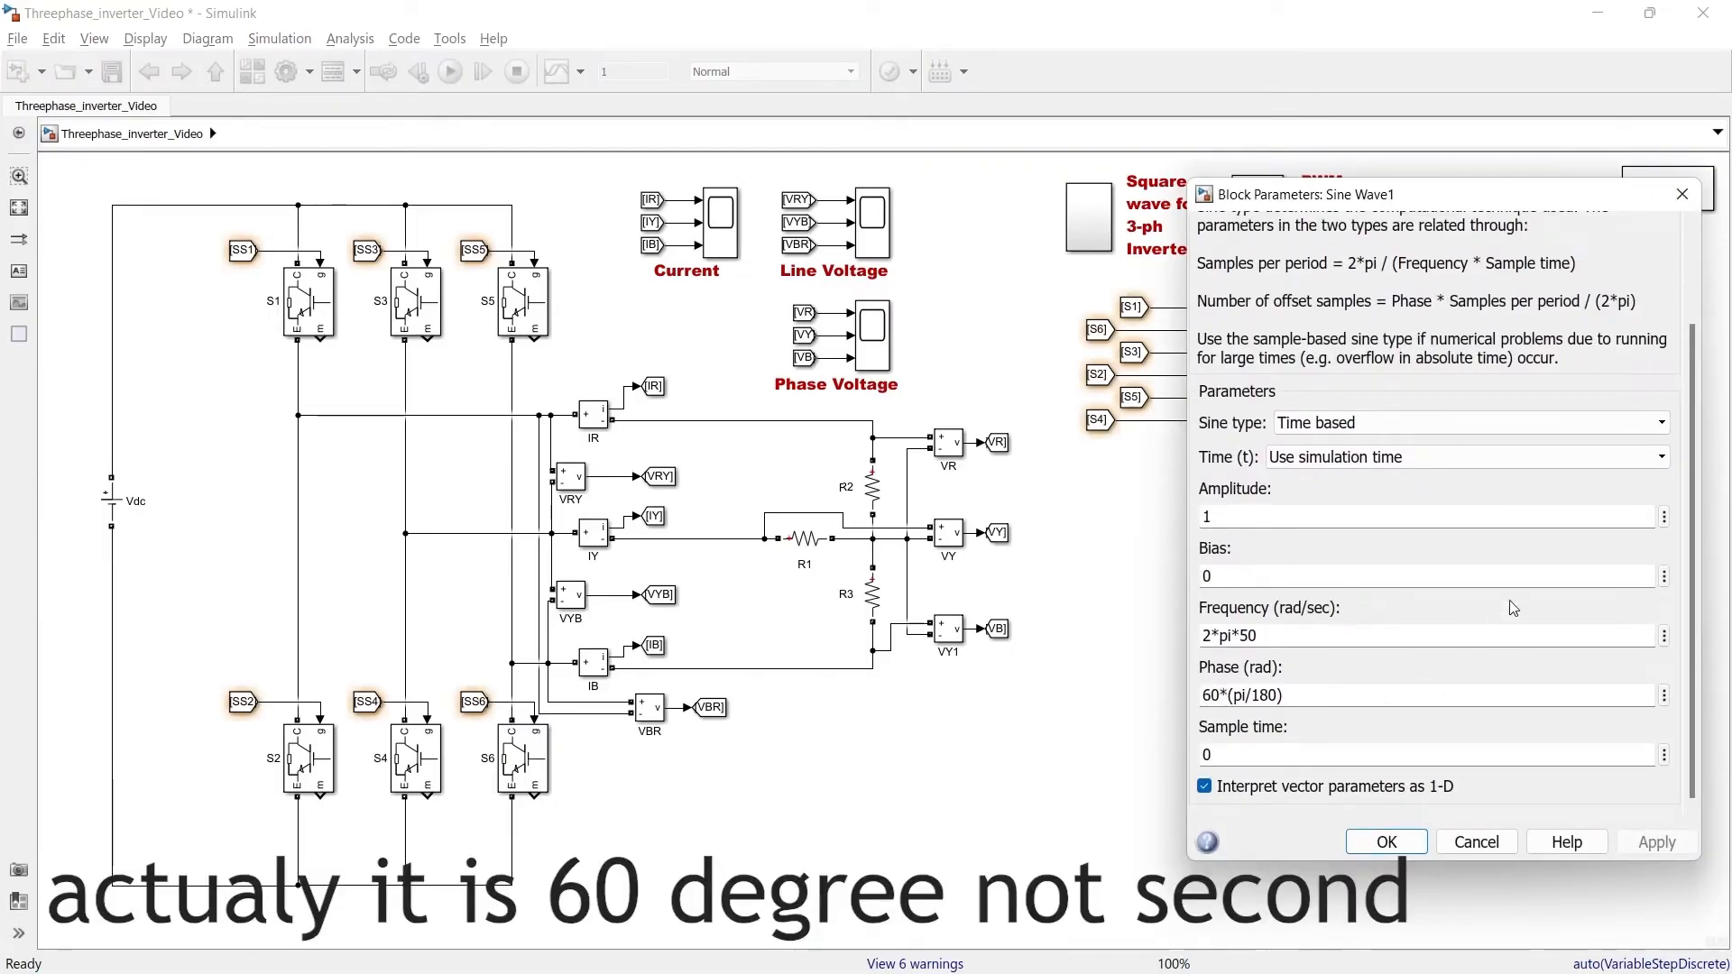
click(1682, 194)
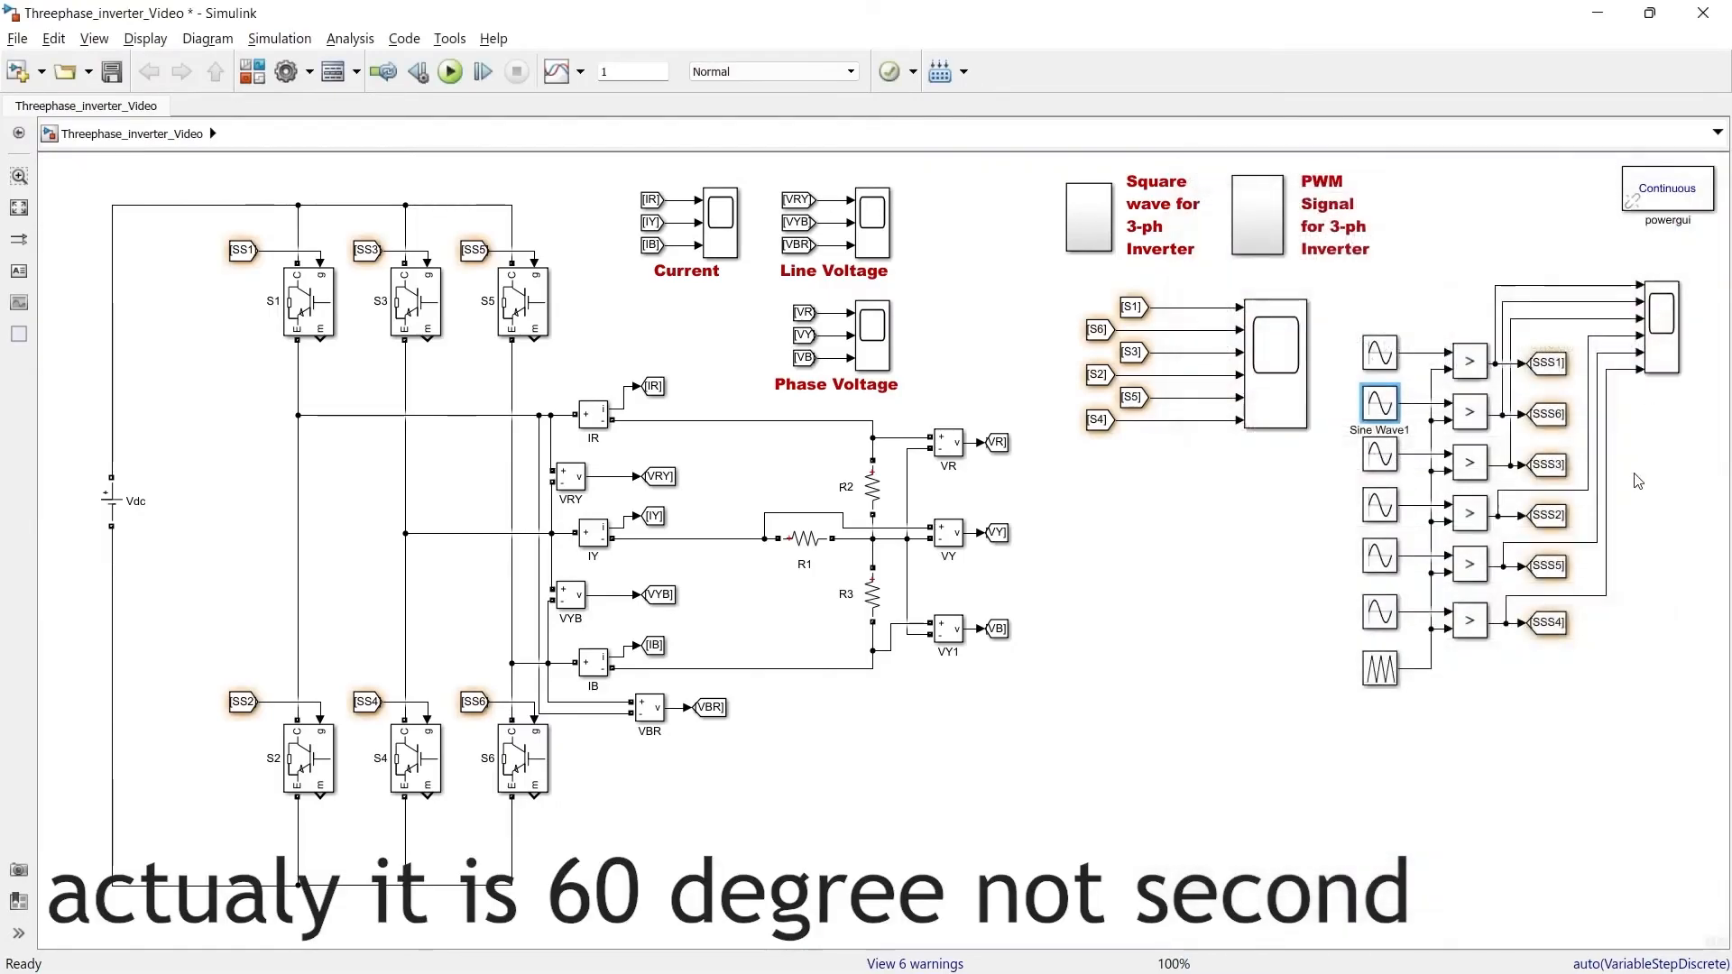
double_click(1381, 454)
drag(1692, 409, 1708, 512)
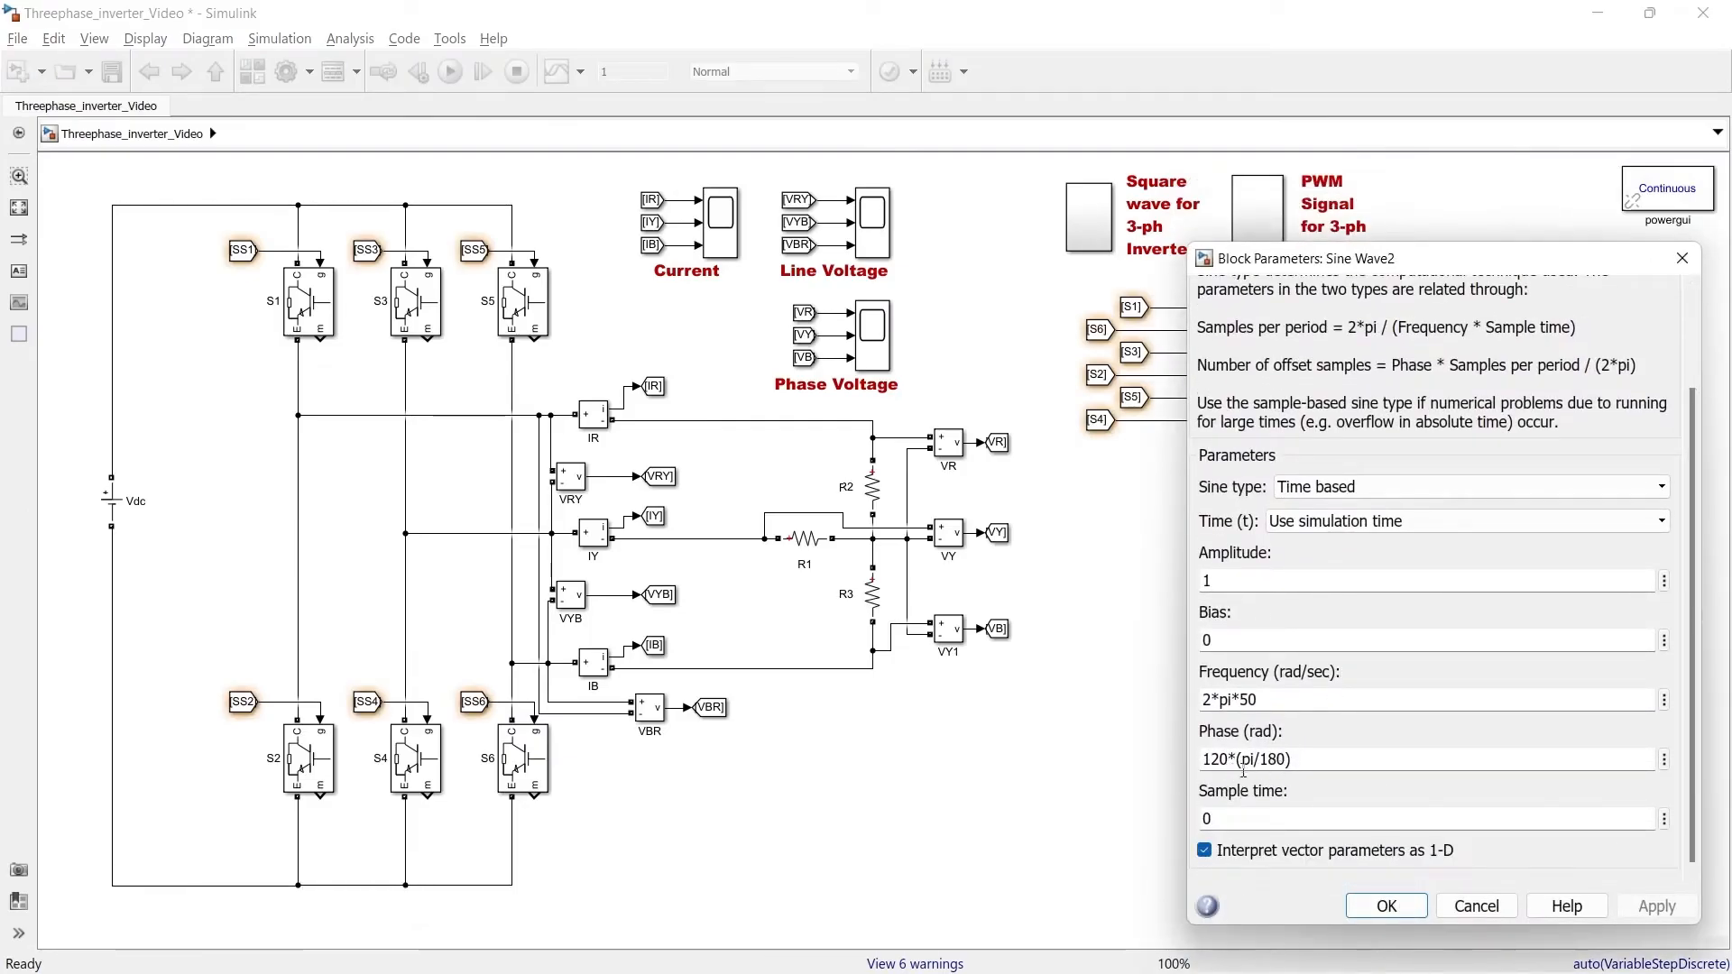
click(1386, 907)
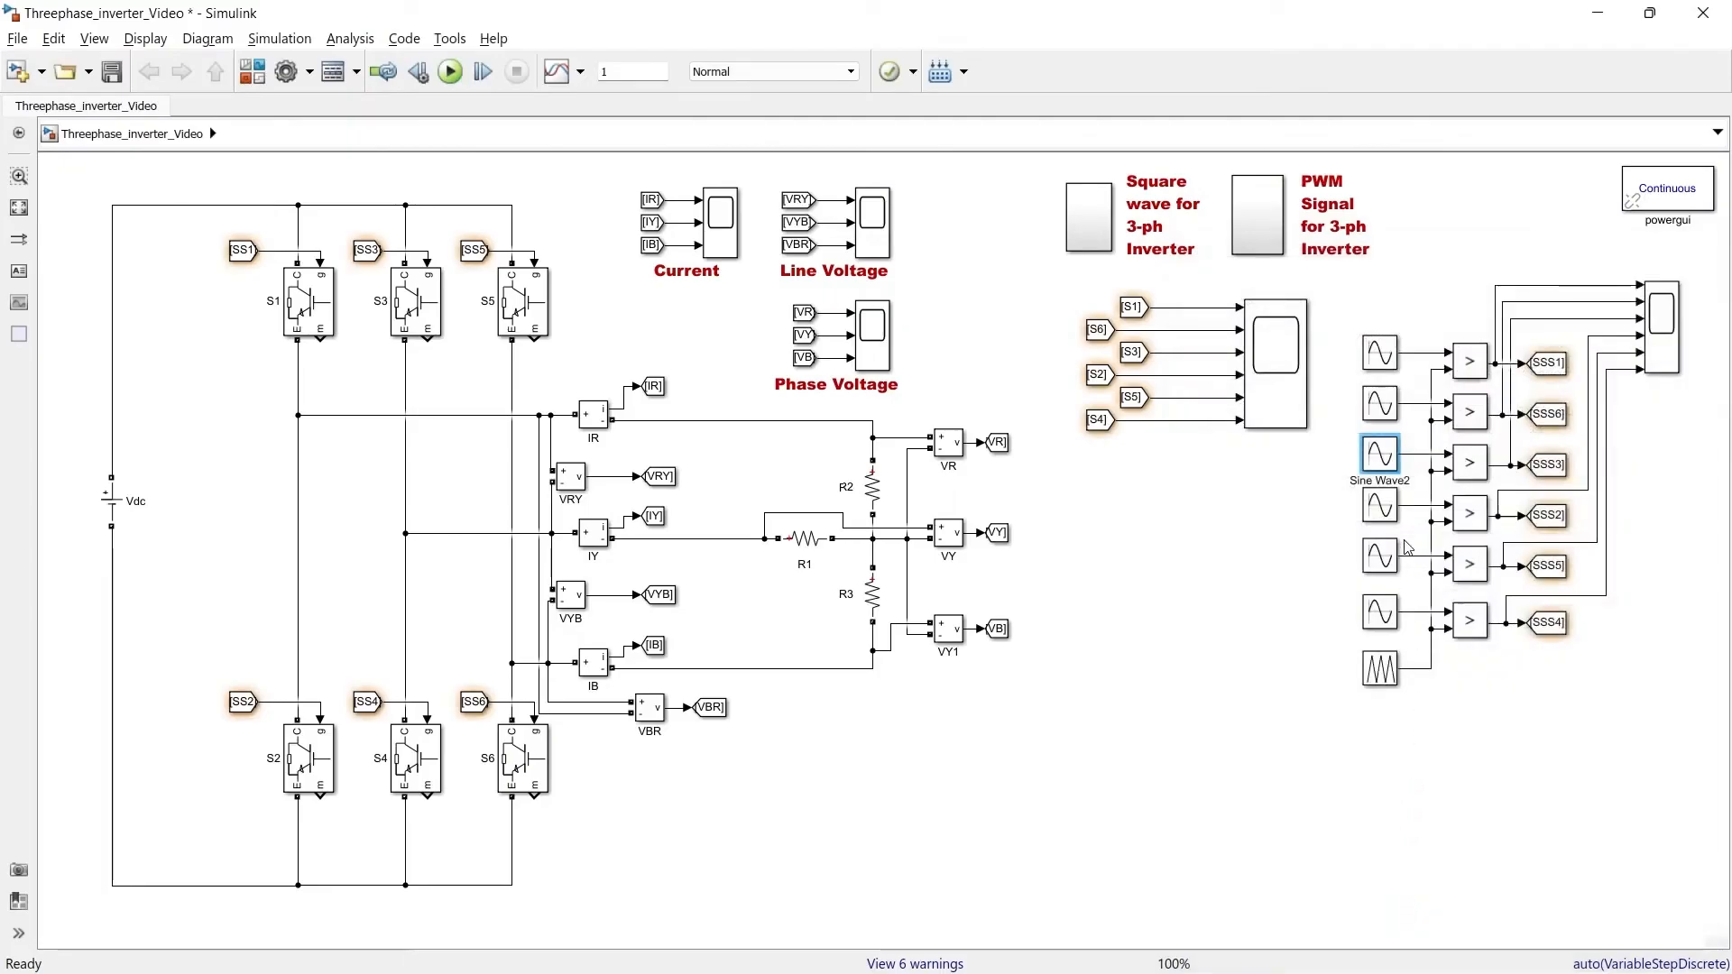
double_click(1381, 613)
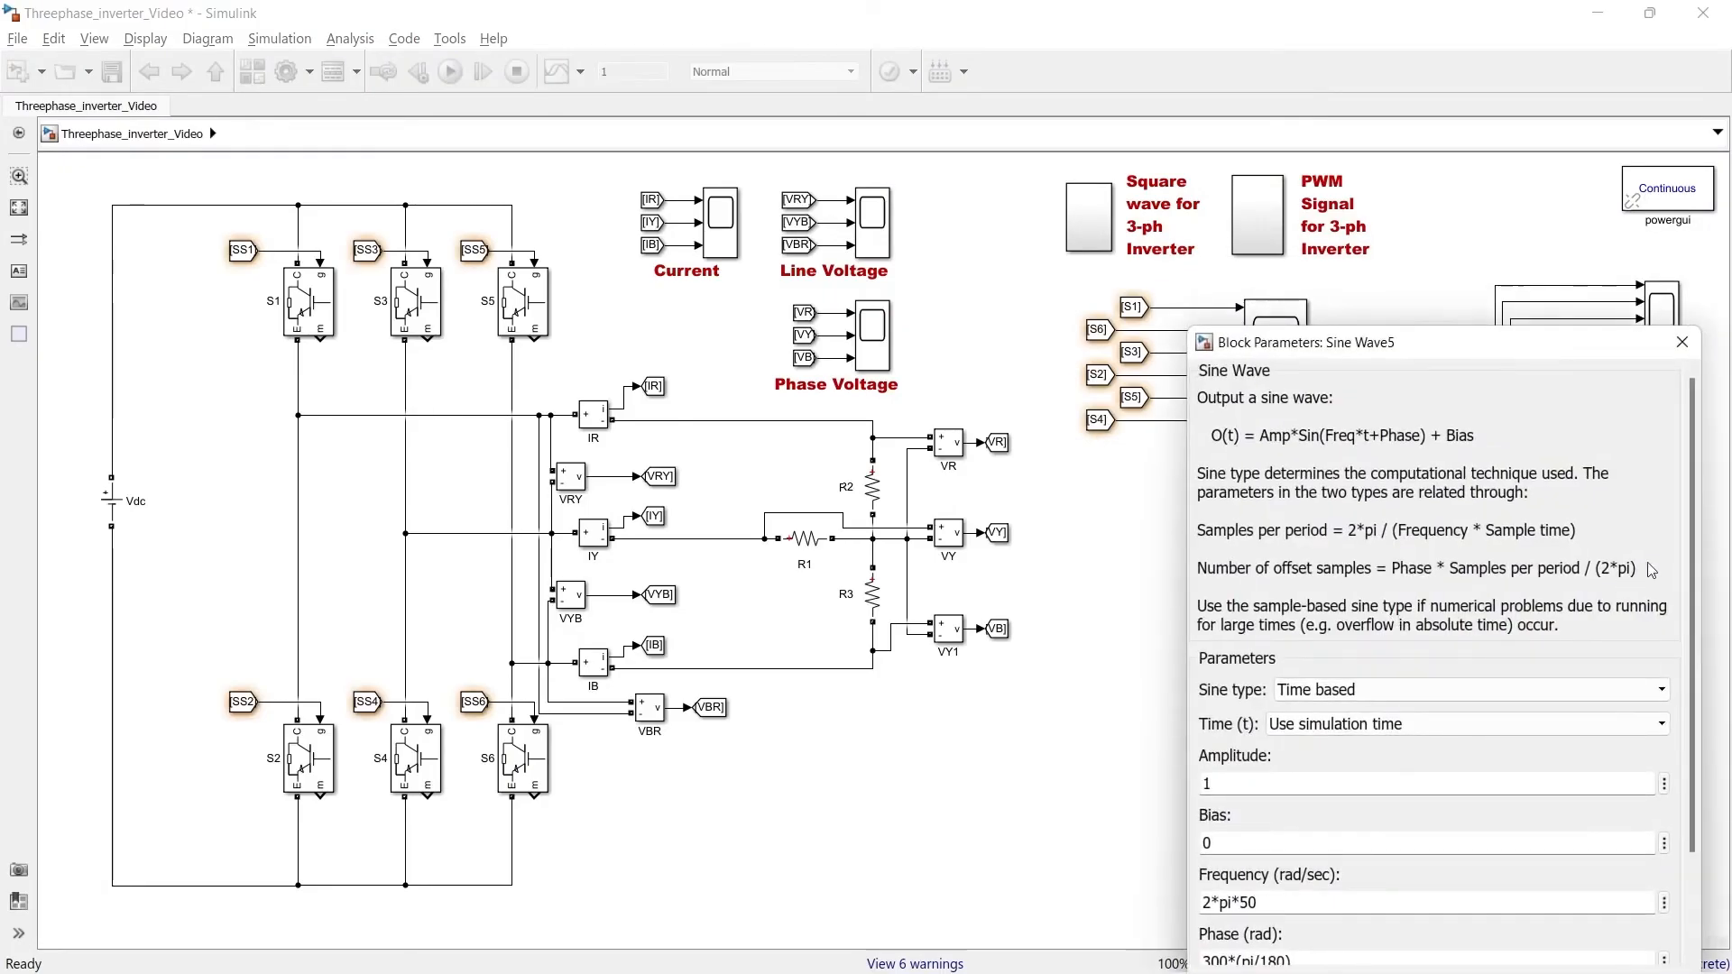
drag(1693, 552, 1694, 672)
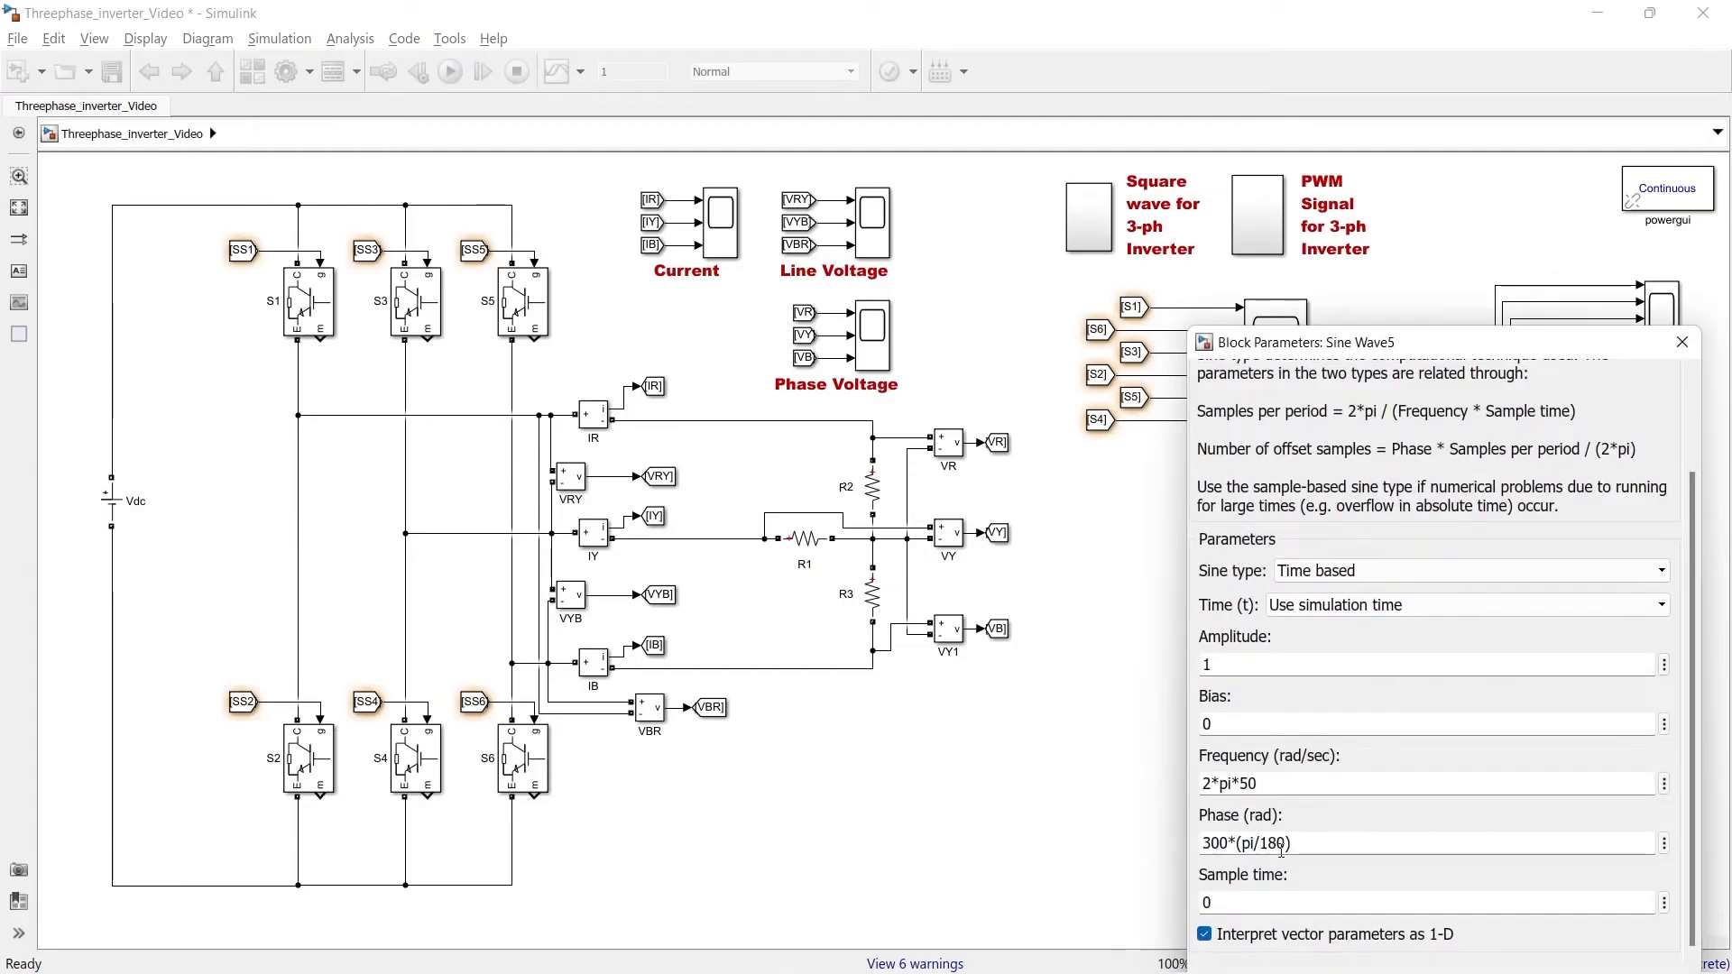
key(Return)
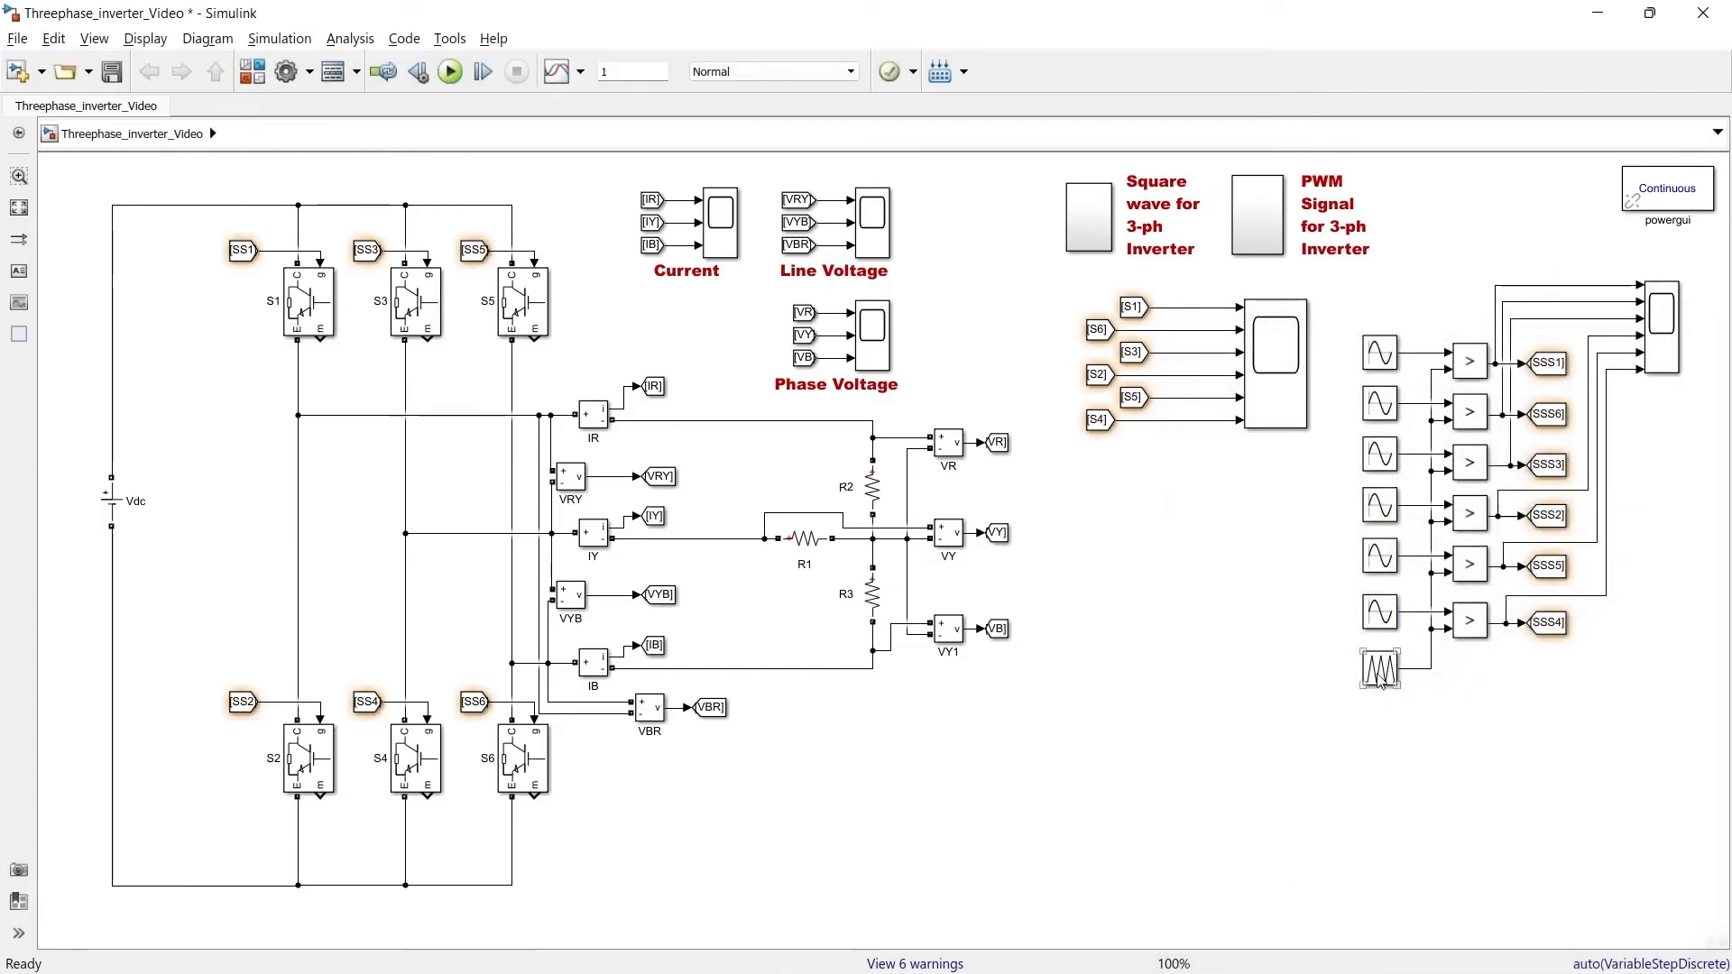
Review the time and output values of the repeating-sequence carrier block
double_click(1380, 672)
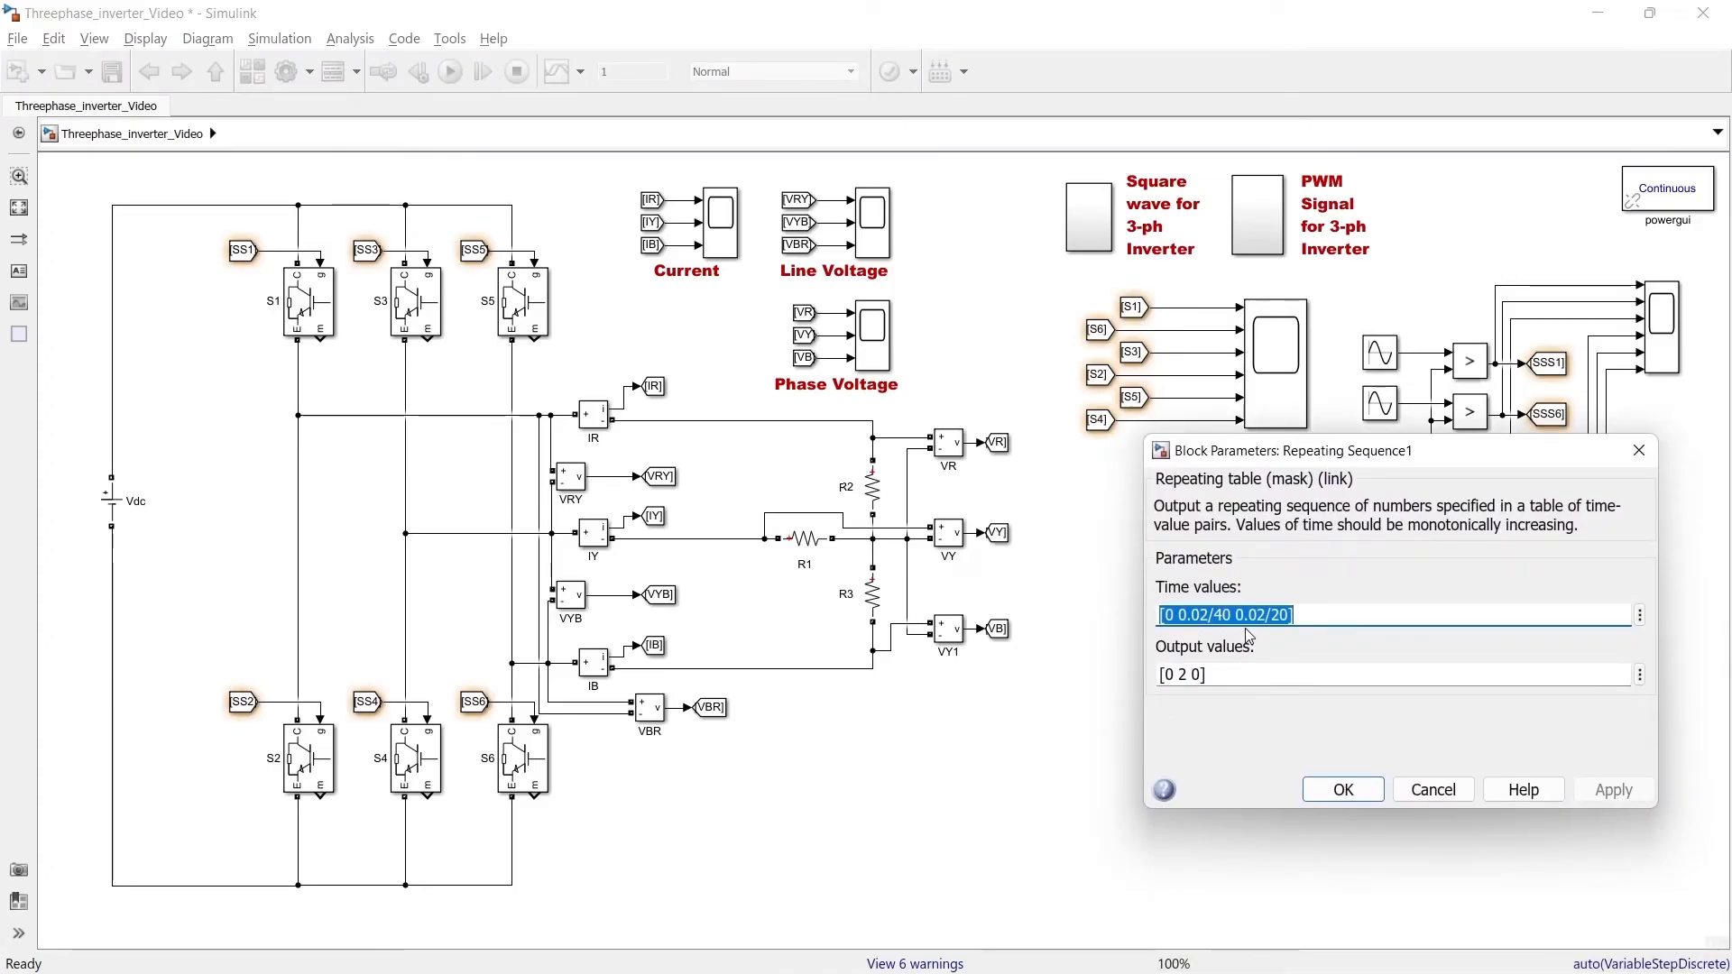
click(1327, 616)
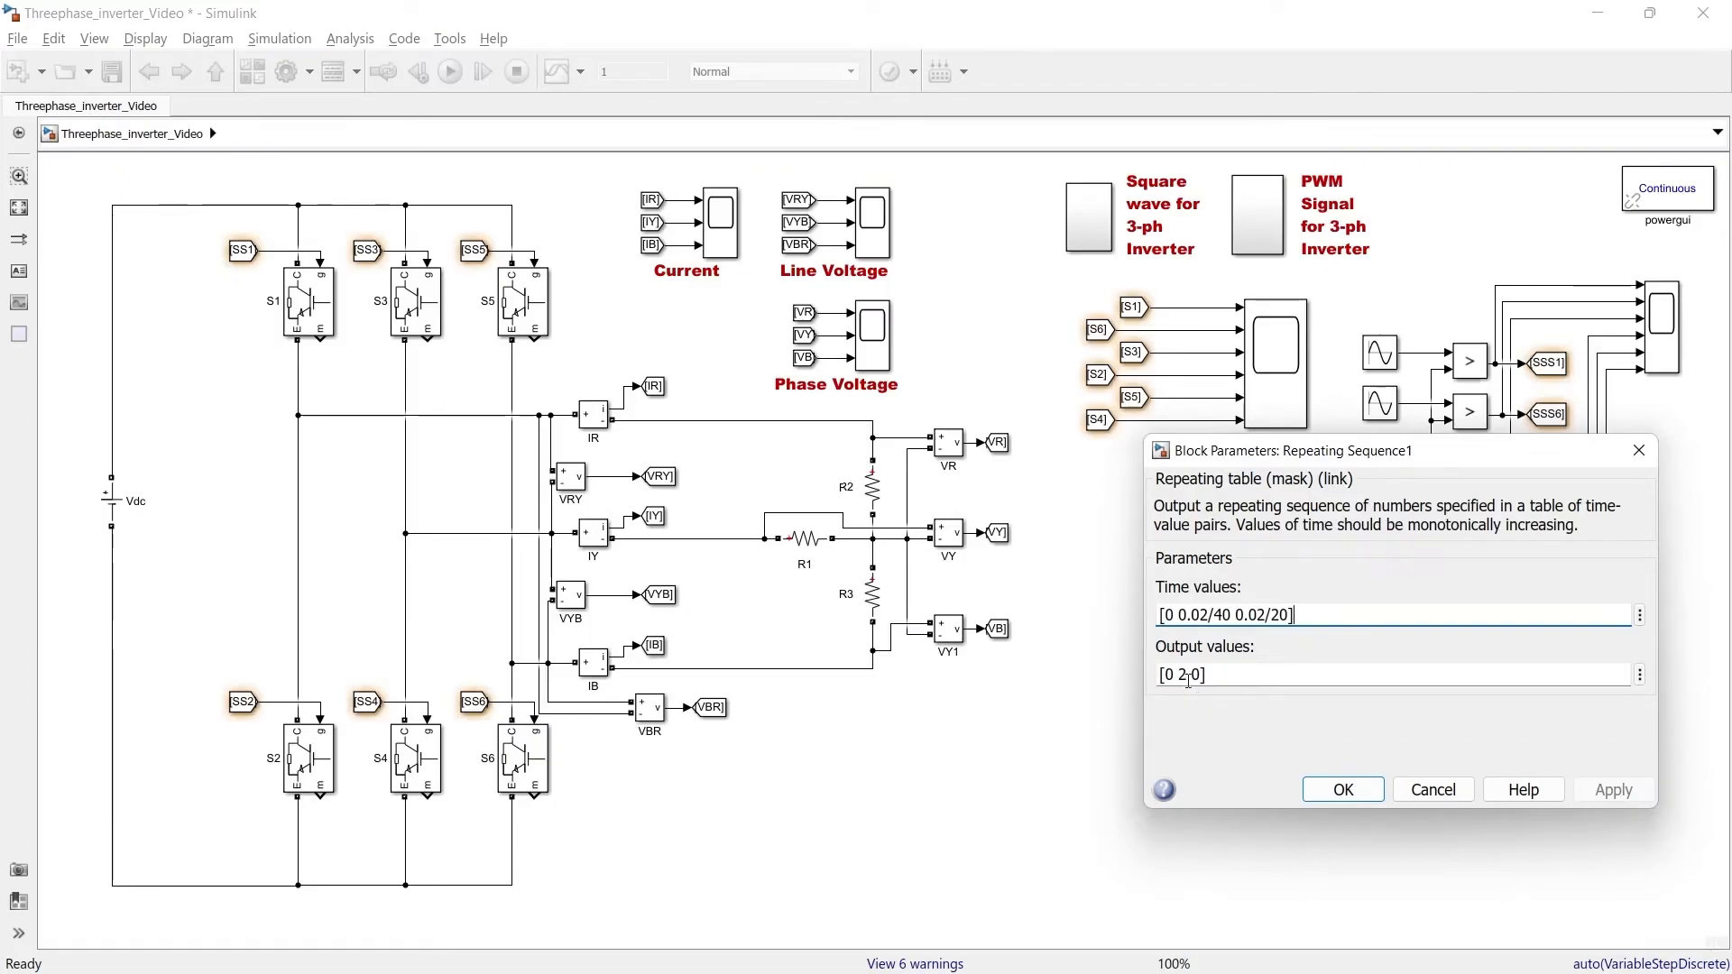
click(1340, 789)
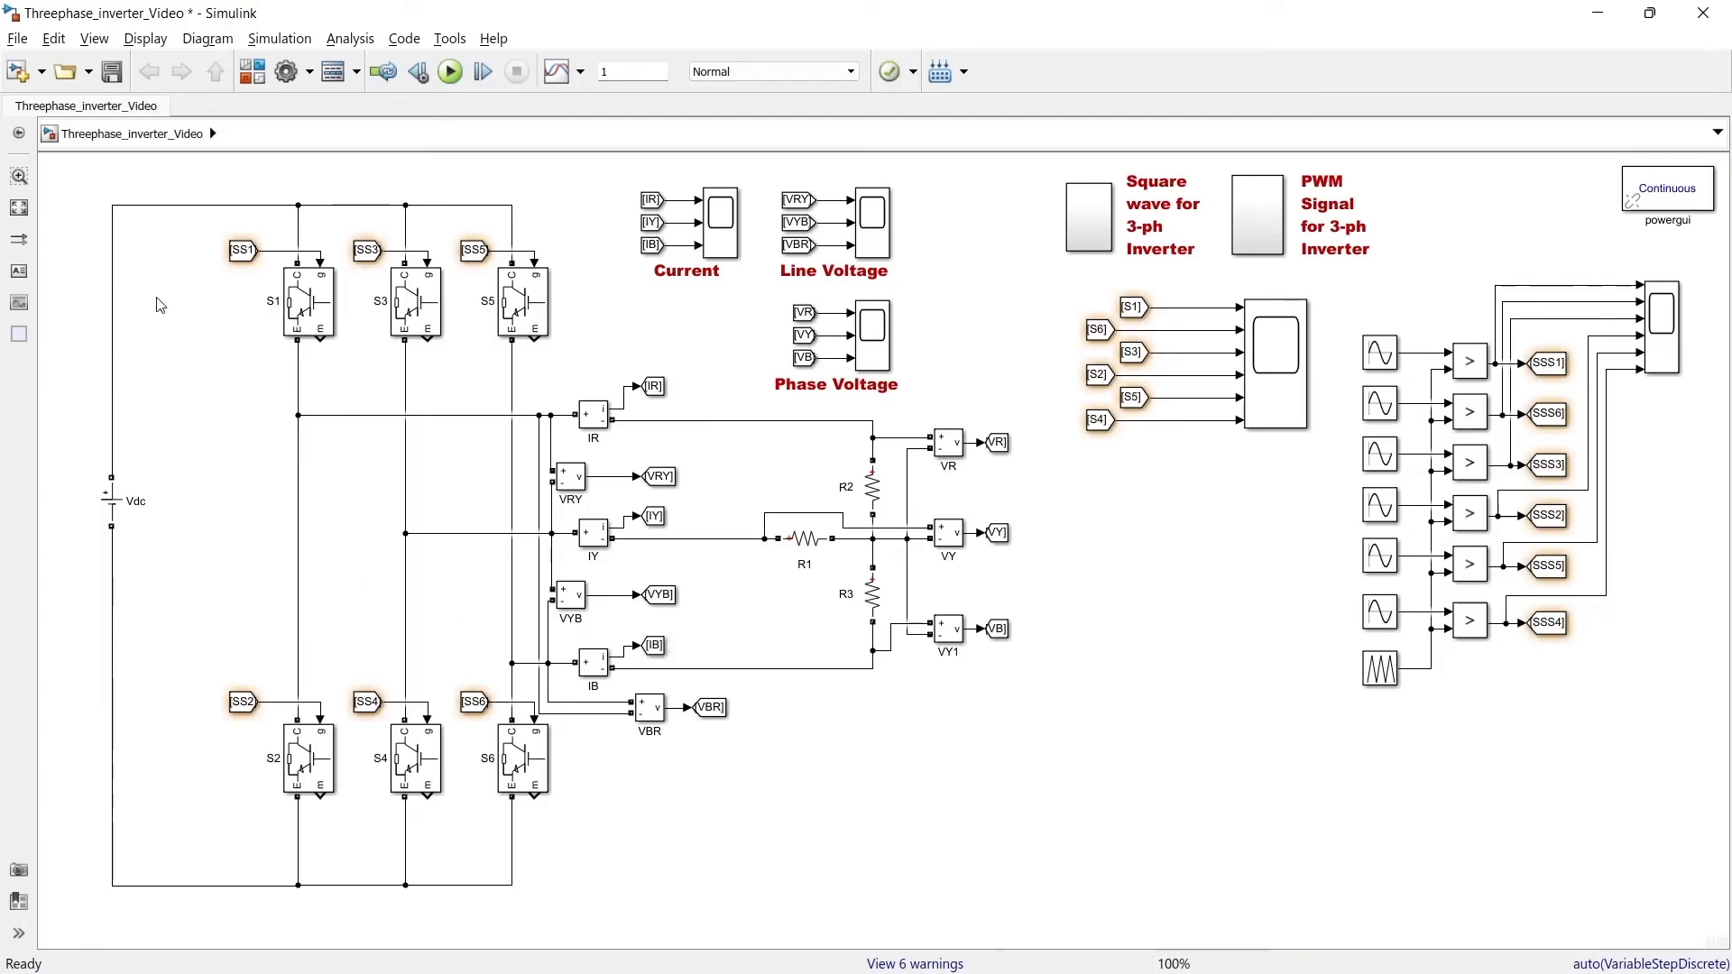
Retag the inverter switches' From blocks to the PWM gating signals and run the simulation
double_click(242, 251)
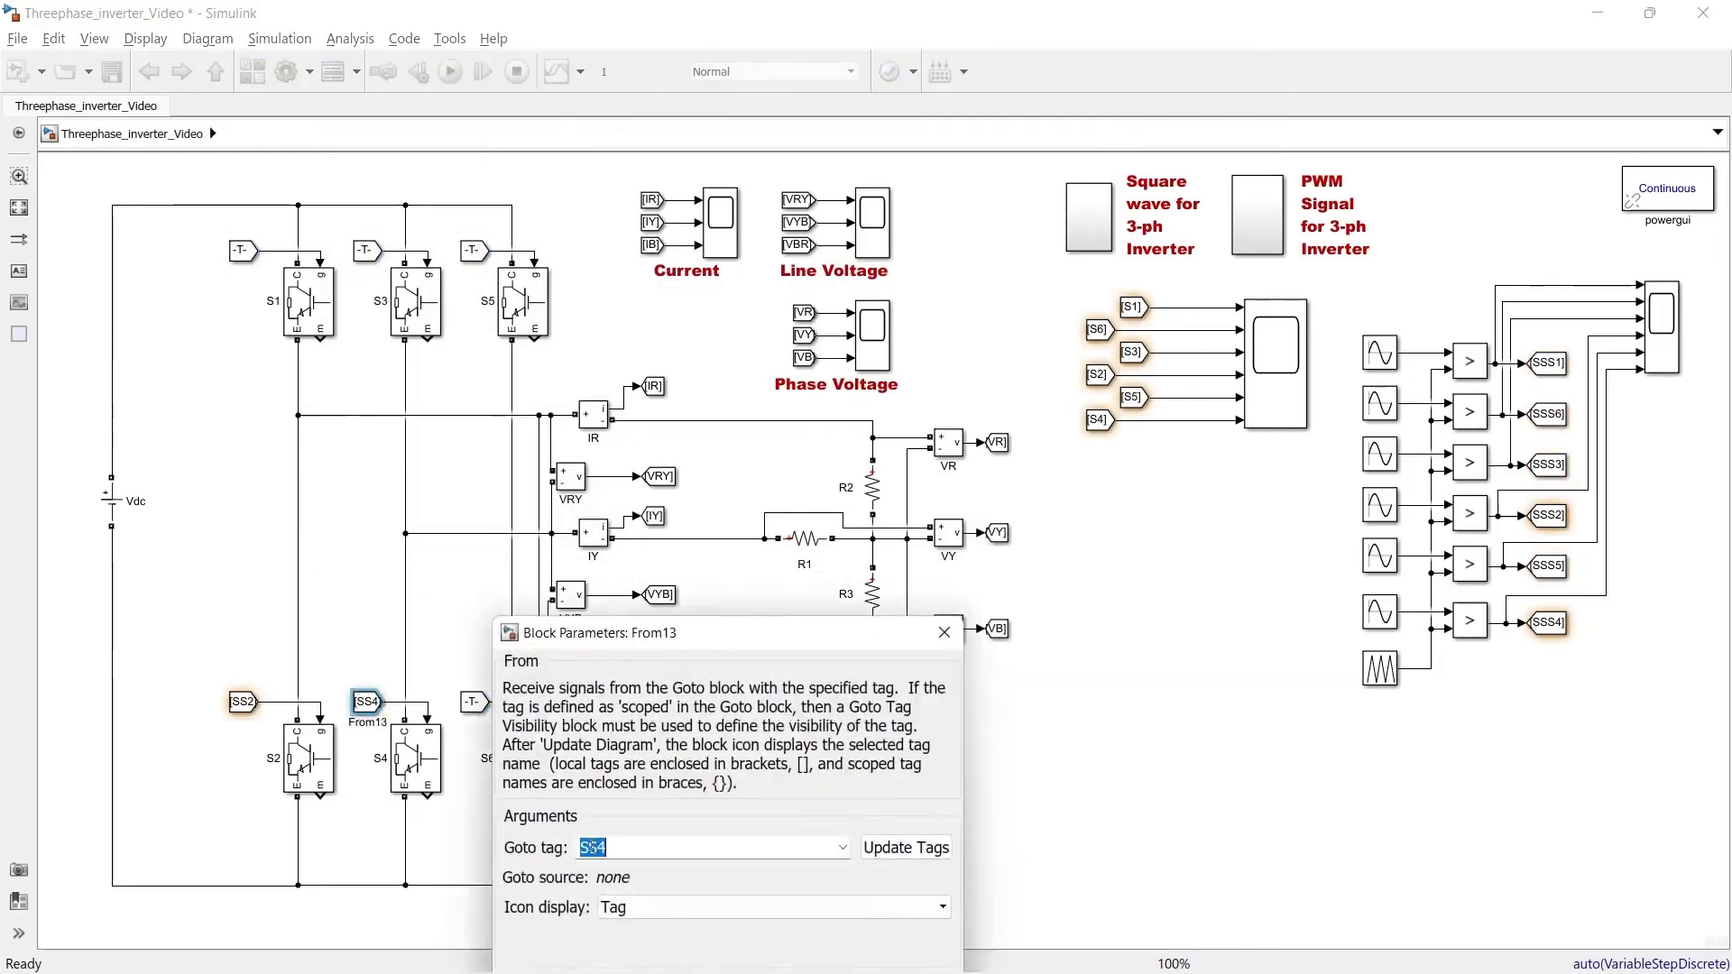
double_click(242, 701)
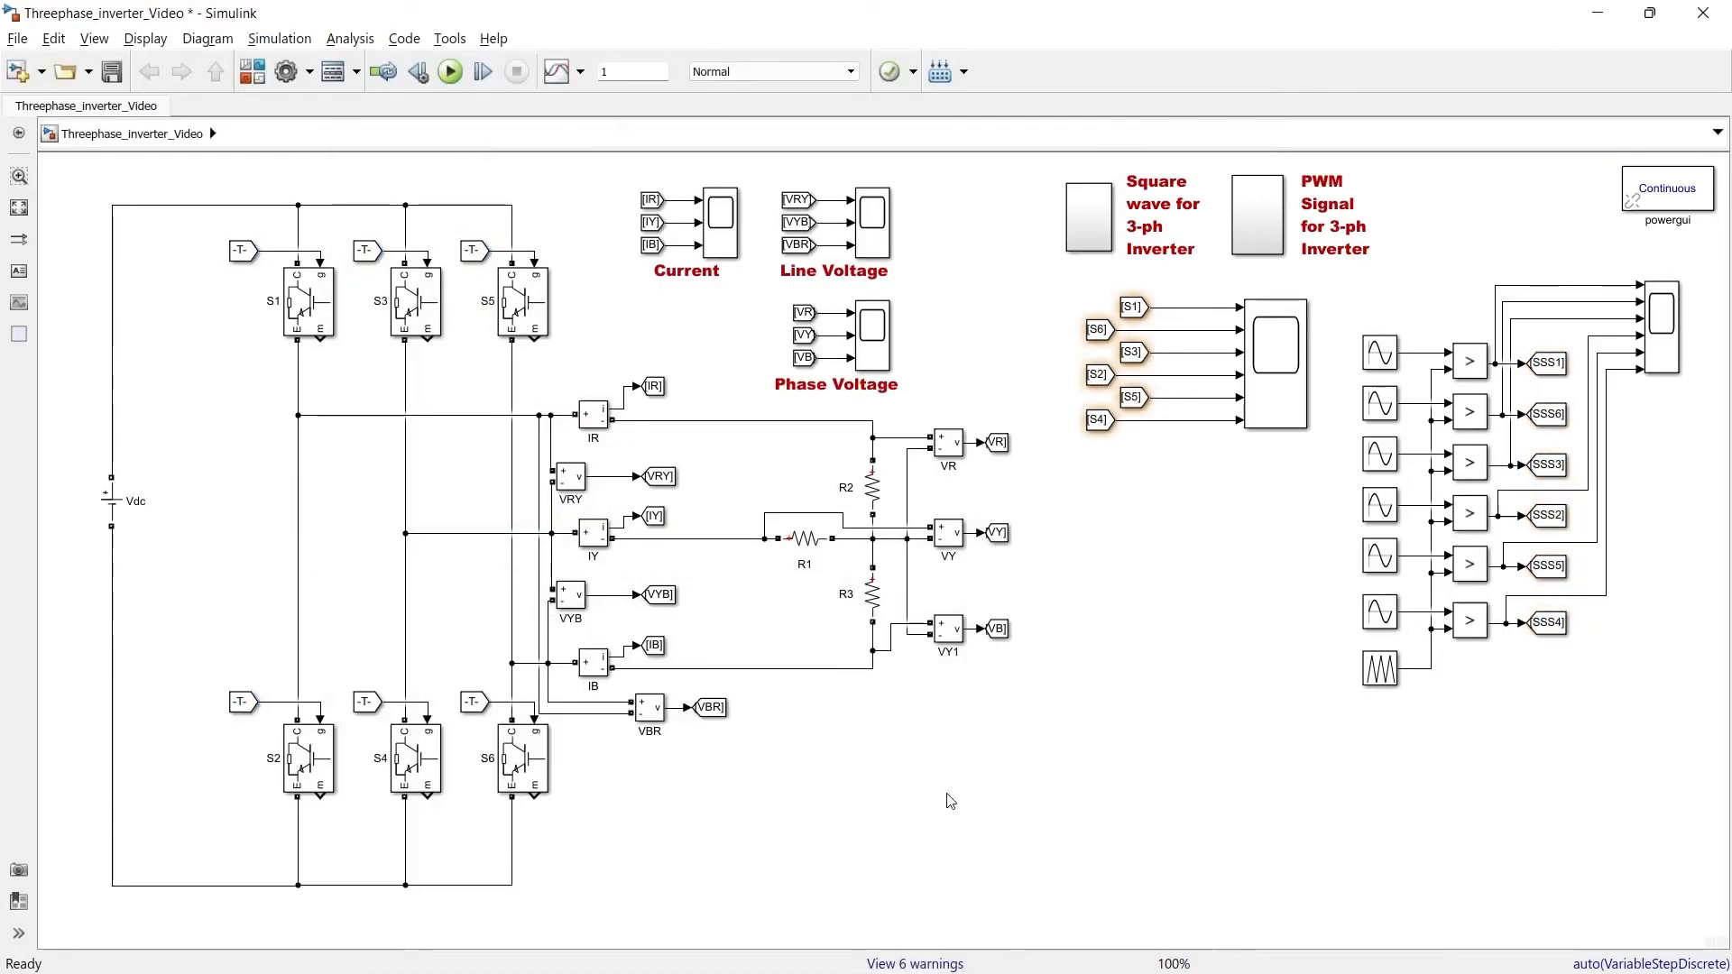
click(455, 78)
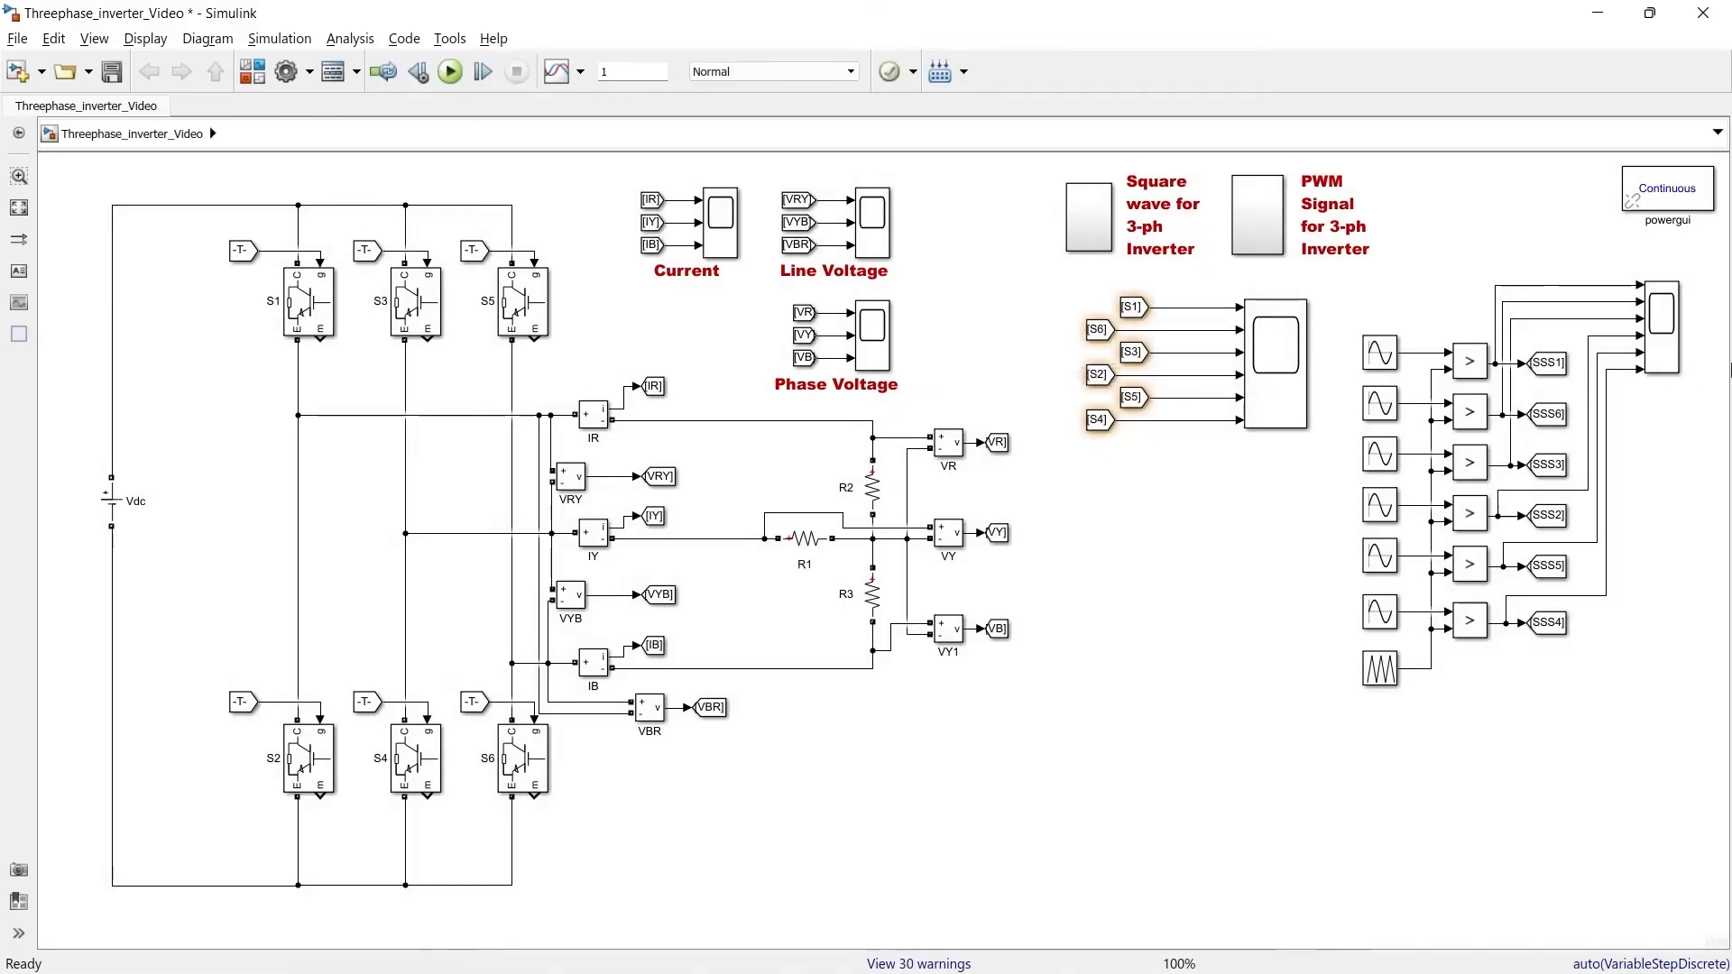
Open the PWM gate-pulse scope and zoom into the start of its six pulse traces
click(1673, 323)
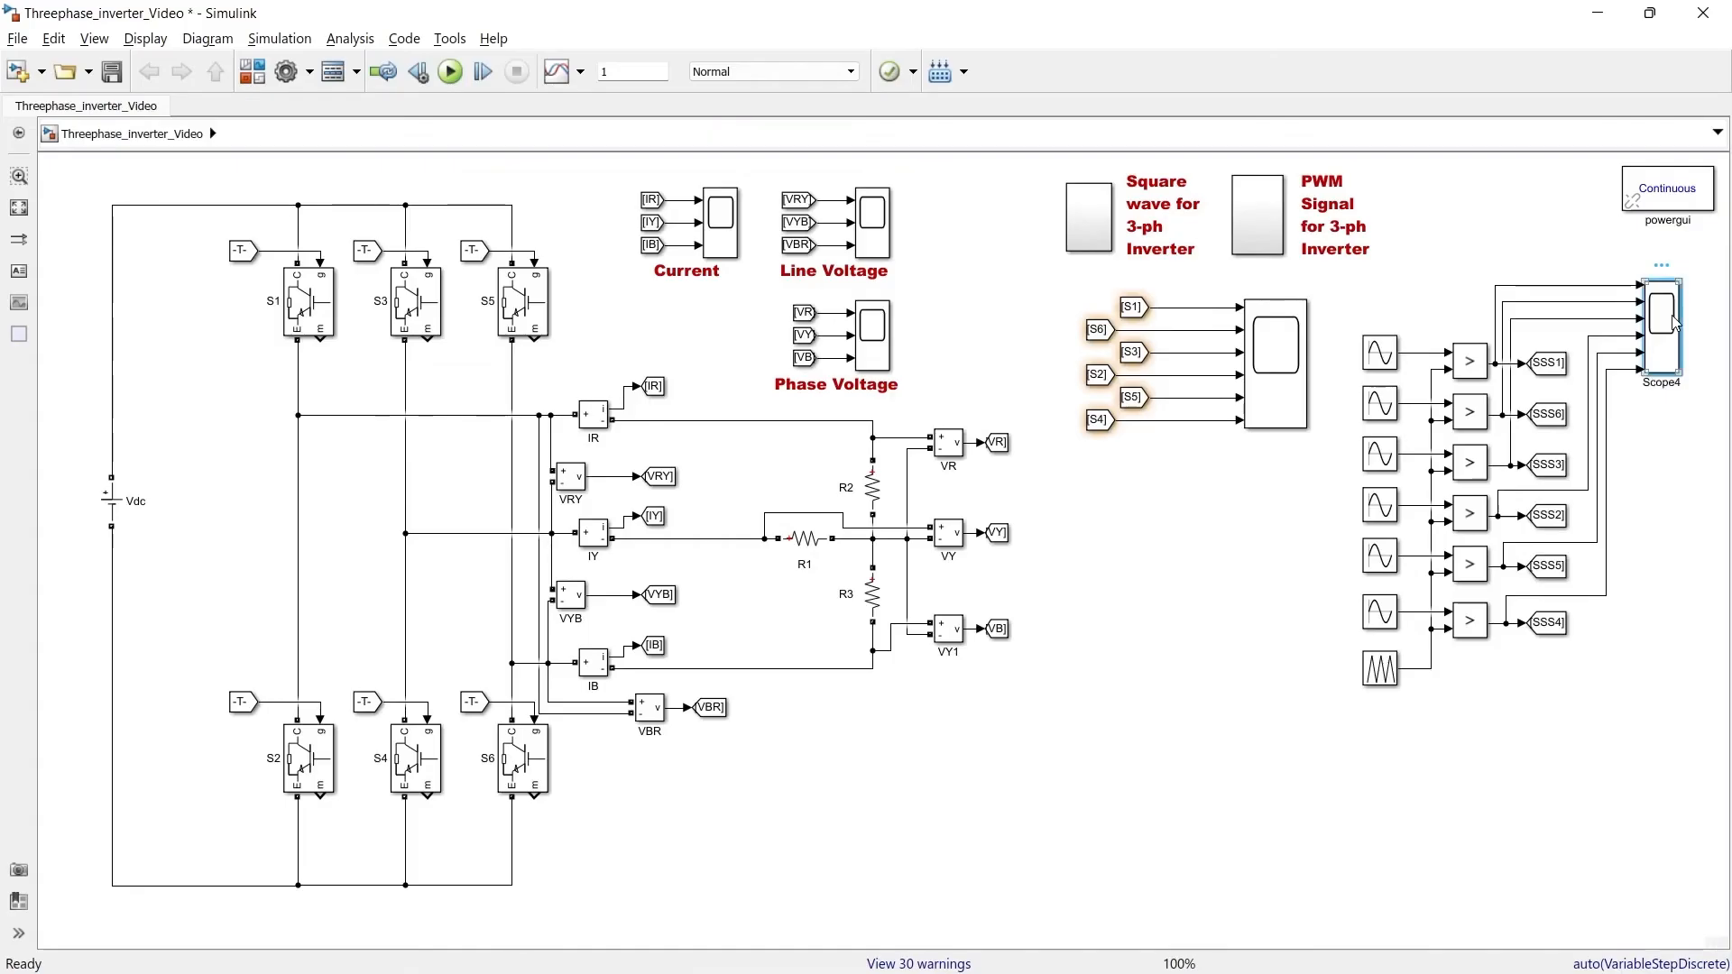
double_click(1673, 323)
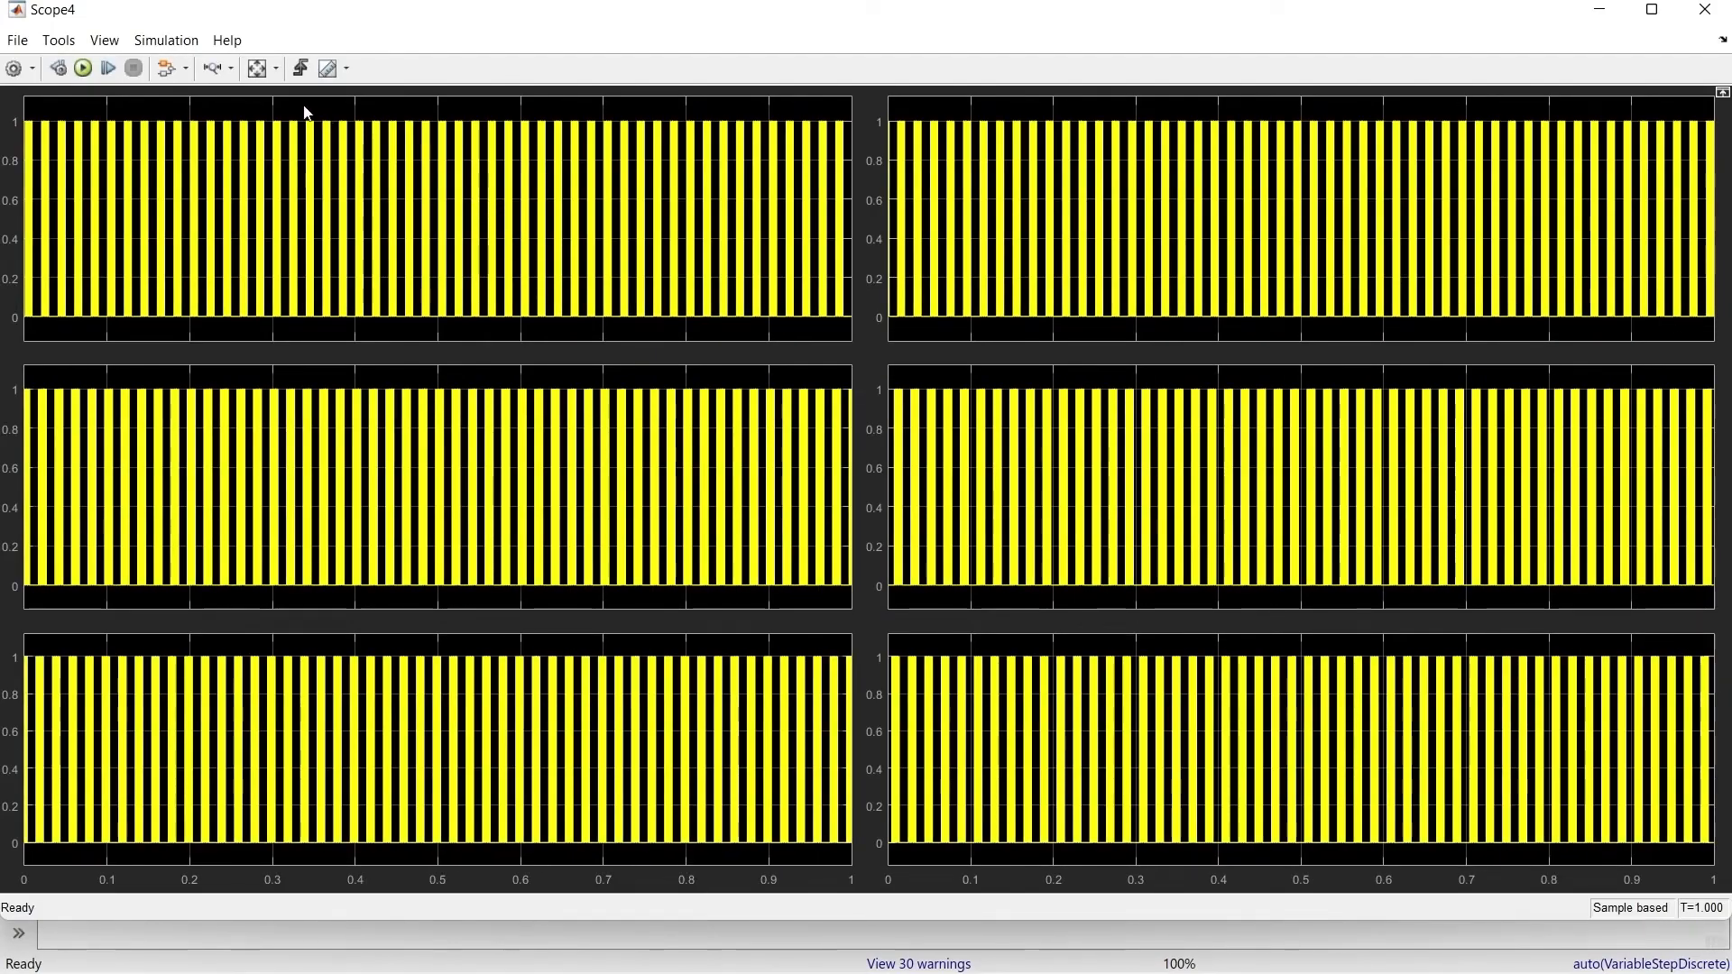
click(213, 68)
click(105, 221)
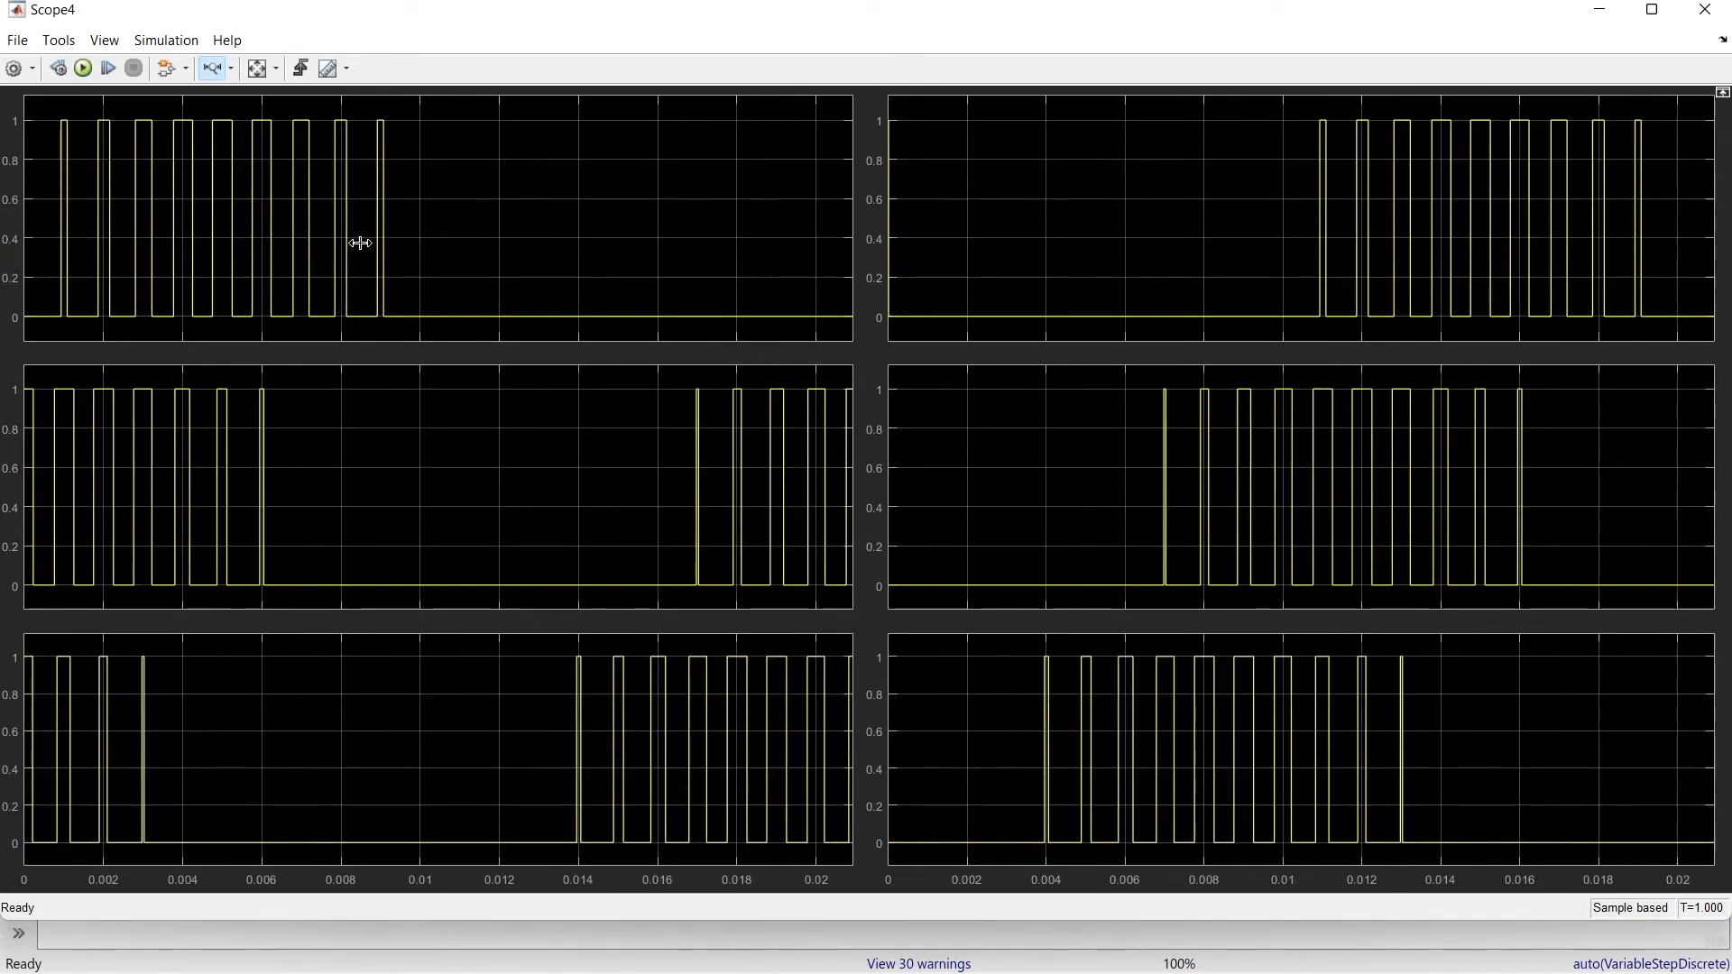
click(1705, 10)
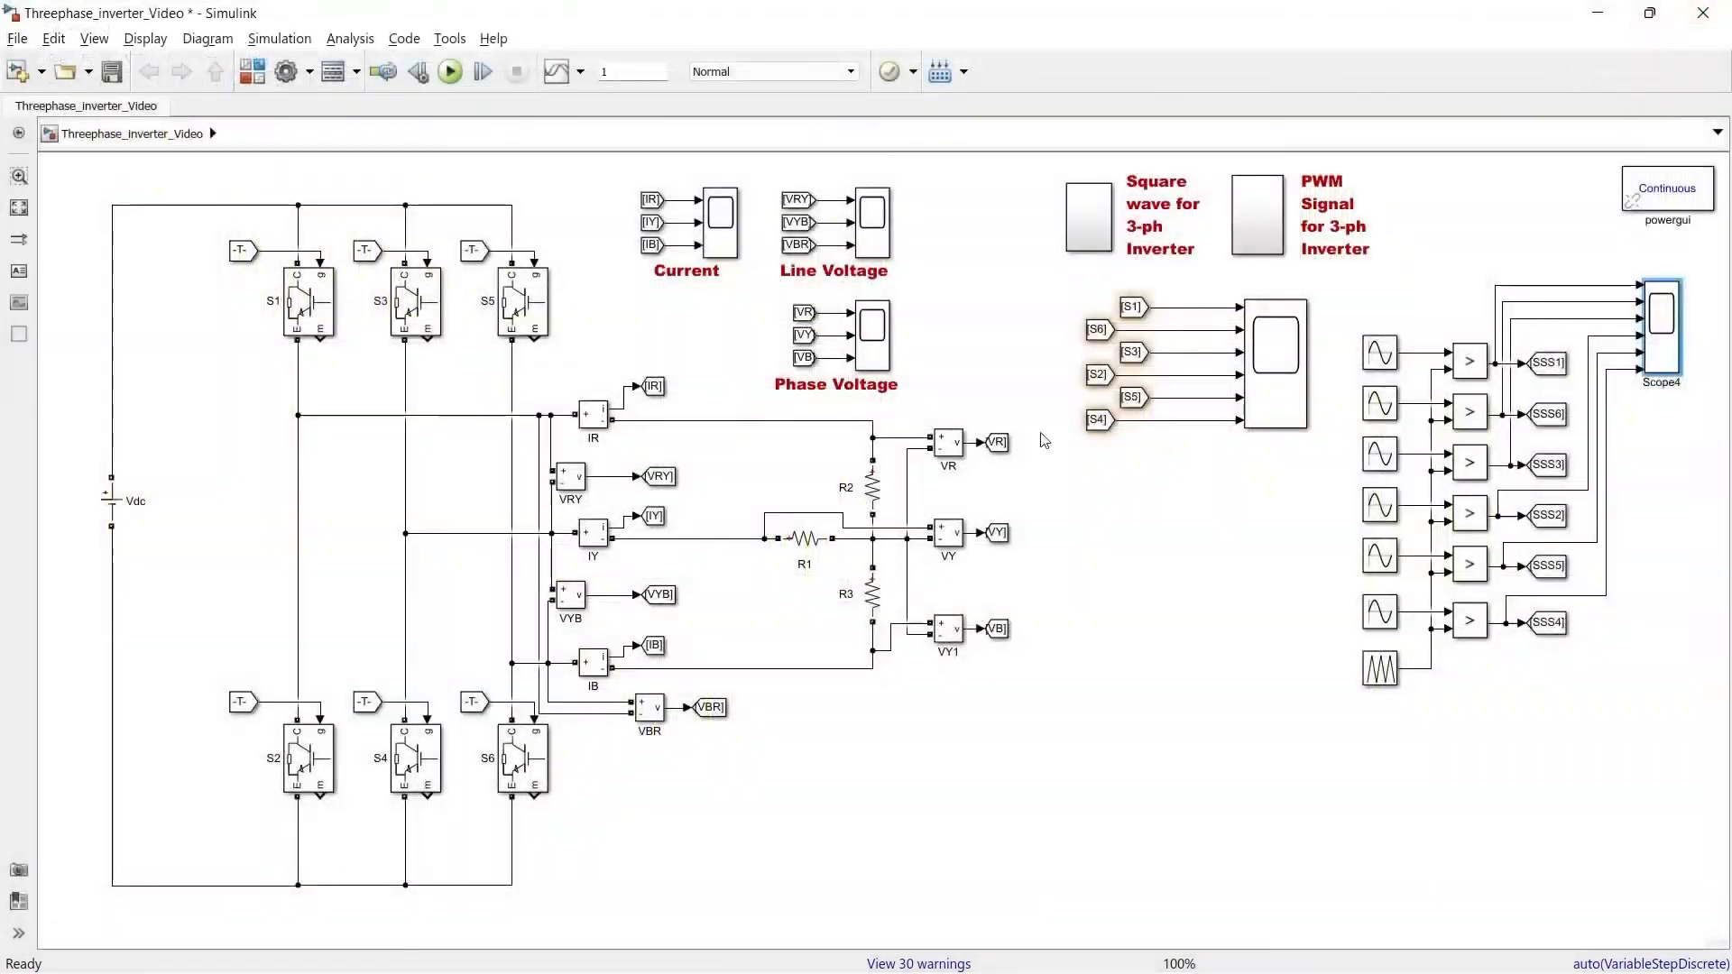
Open the Phase Voltage scope and zoom into a short span of its waveforms
double_click(883, 330)
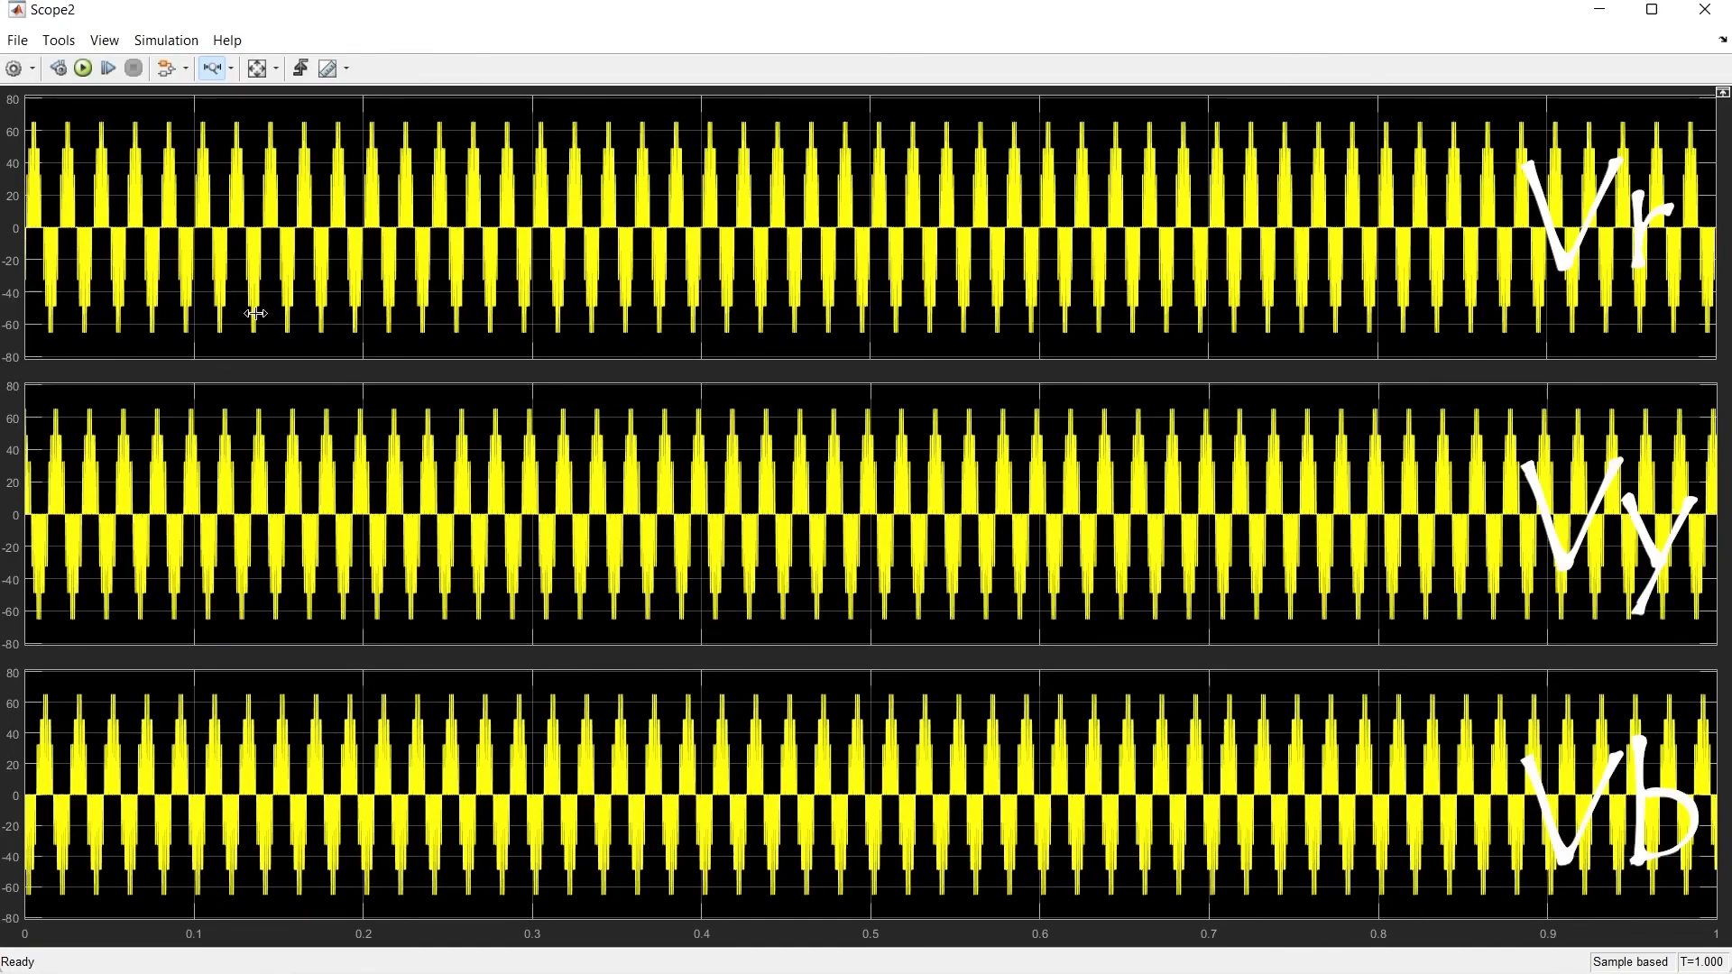
drag(261, 306, 312, 225)
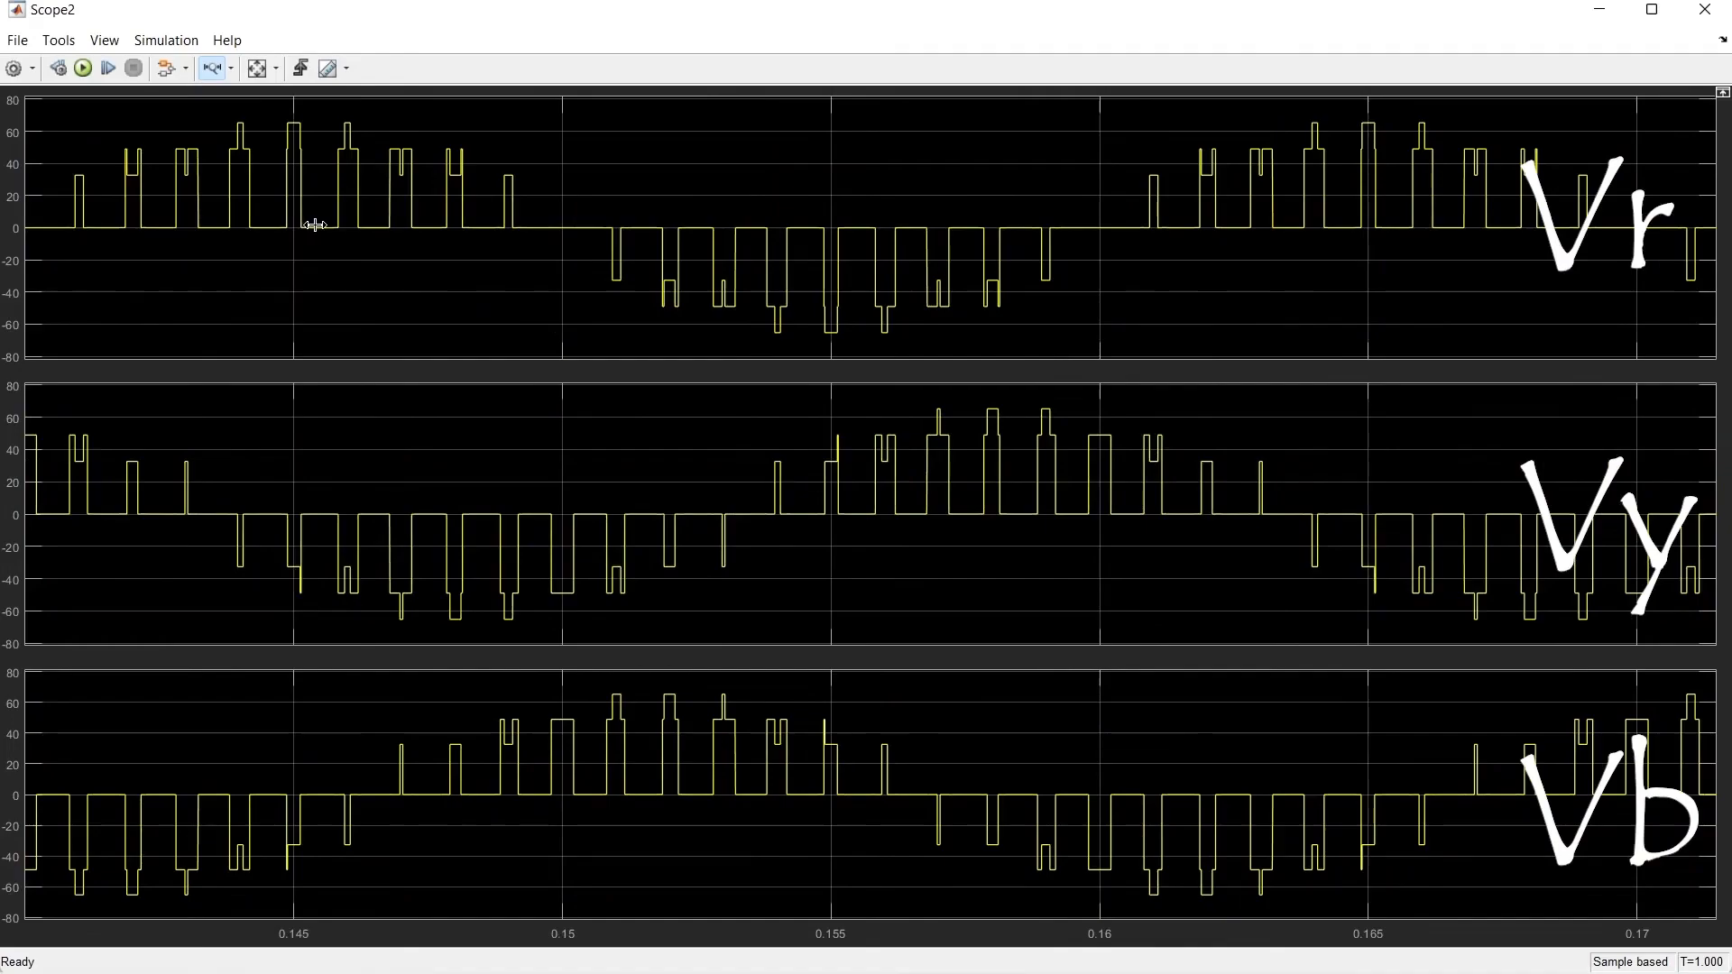
click(1704, 9)
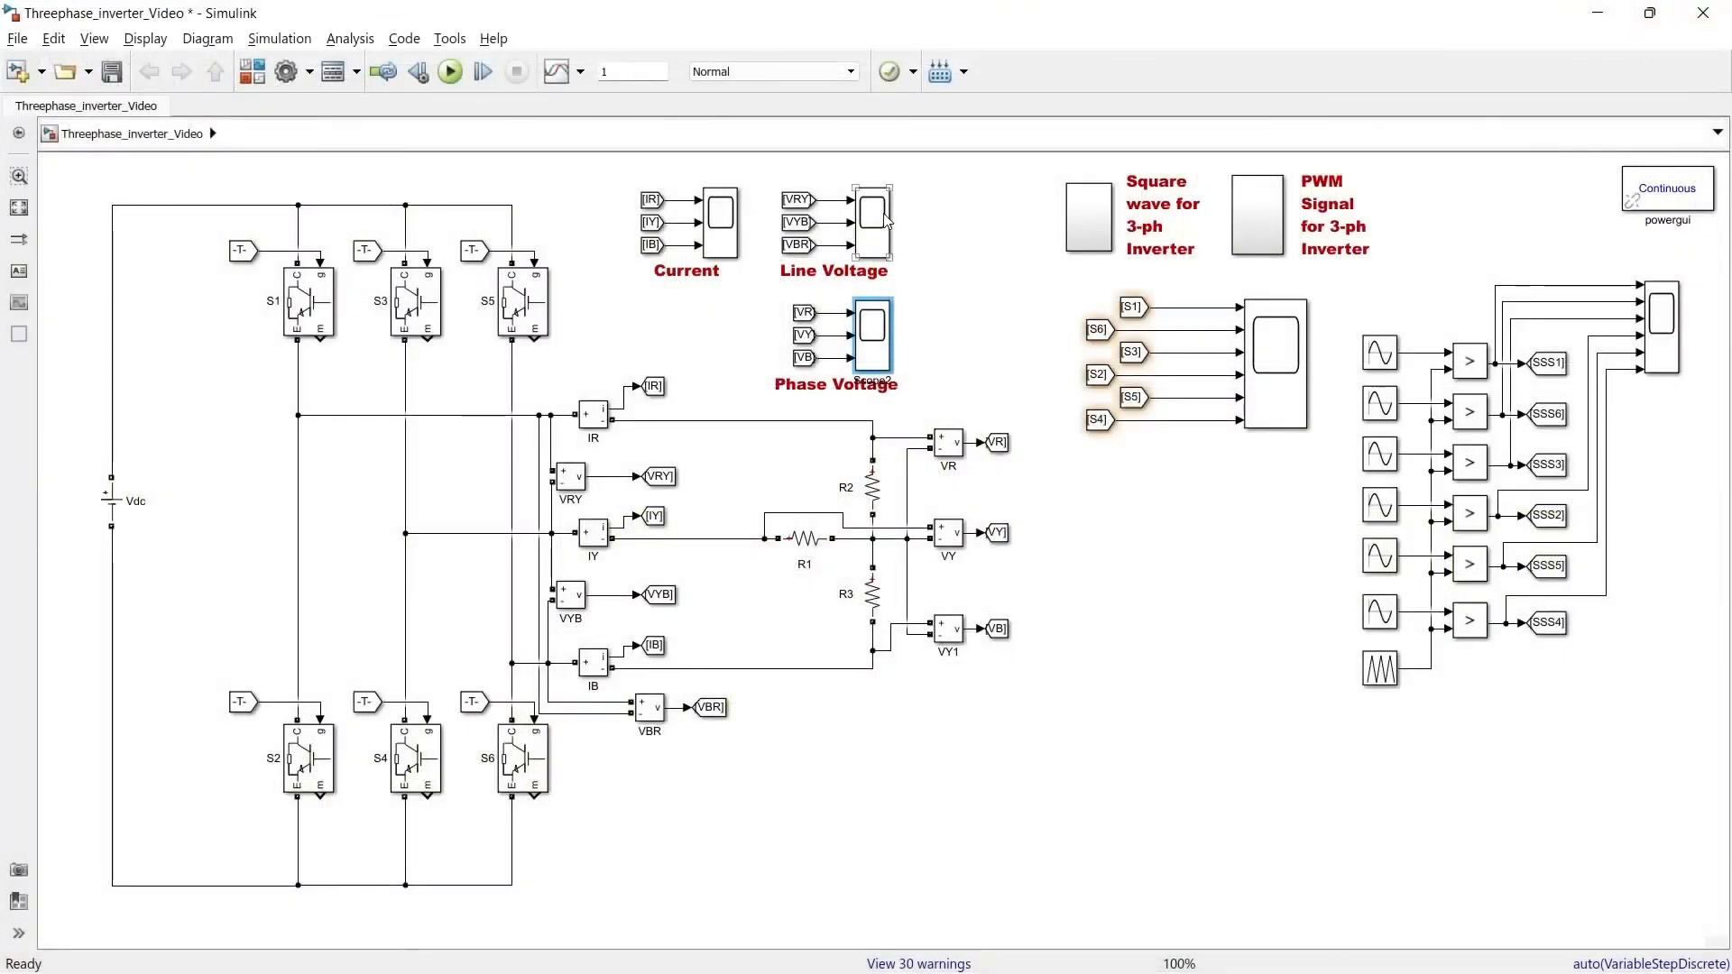
Open the Line Voltage scope and zoom into a short span of its waveforms
double_click(882, 219)
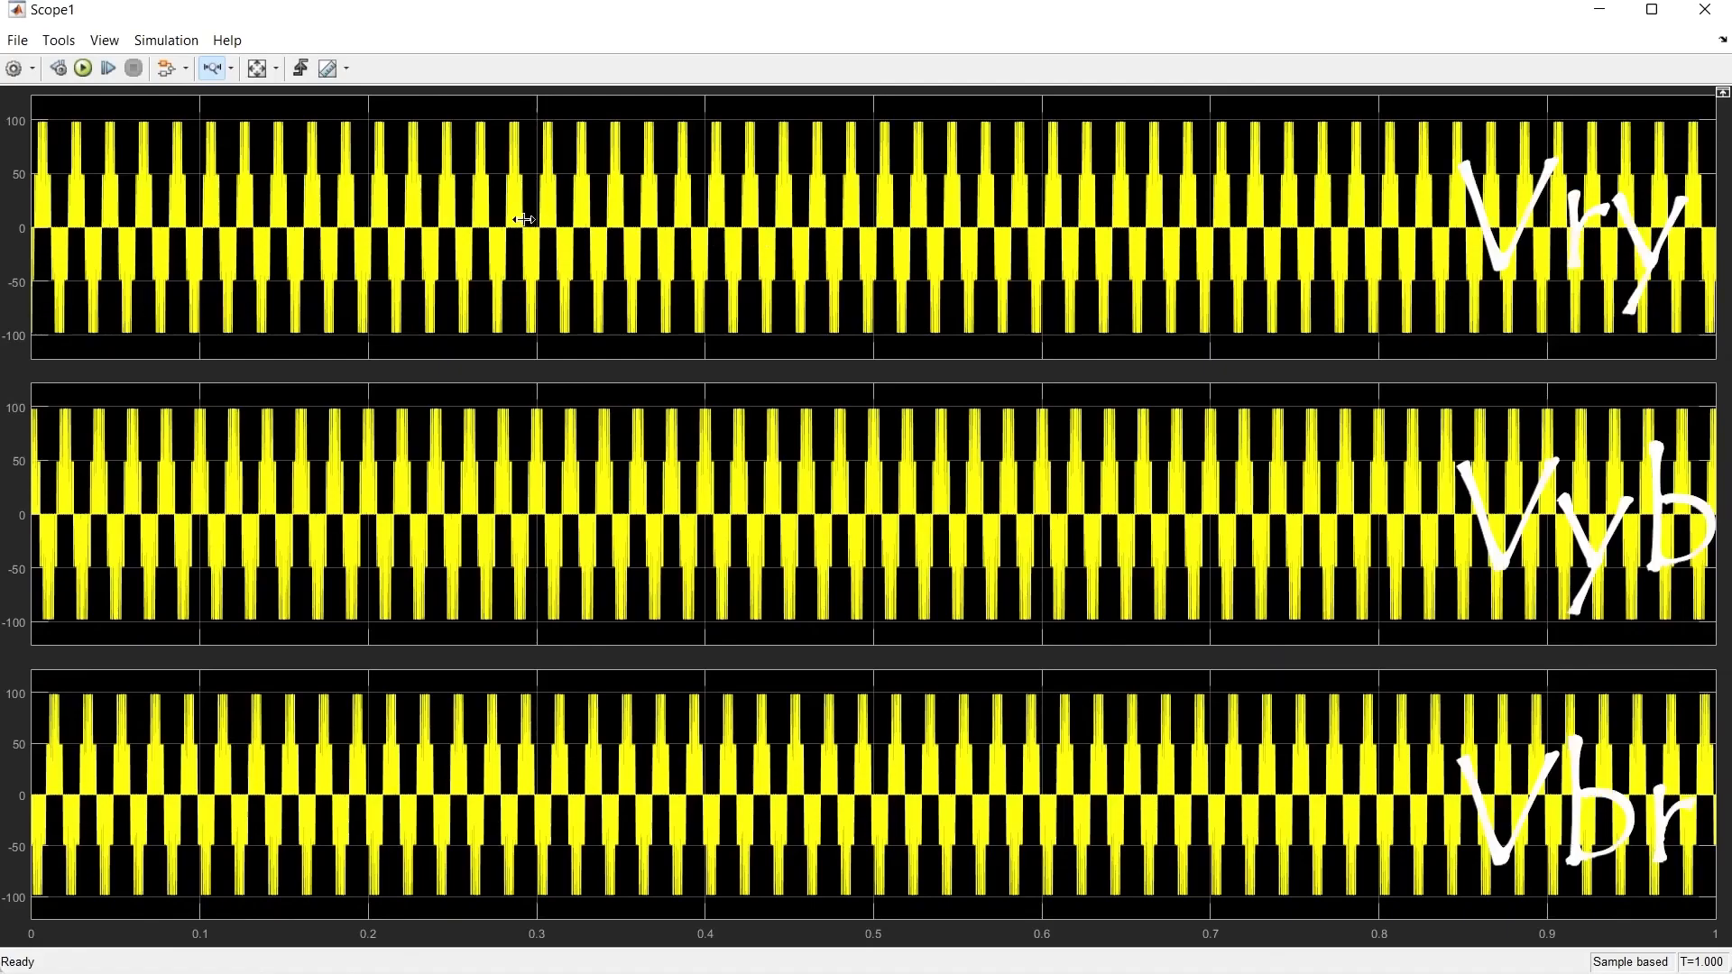
drag(501, 209, 566, 213)
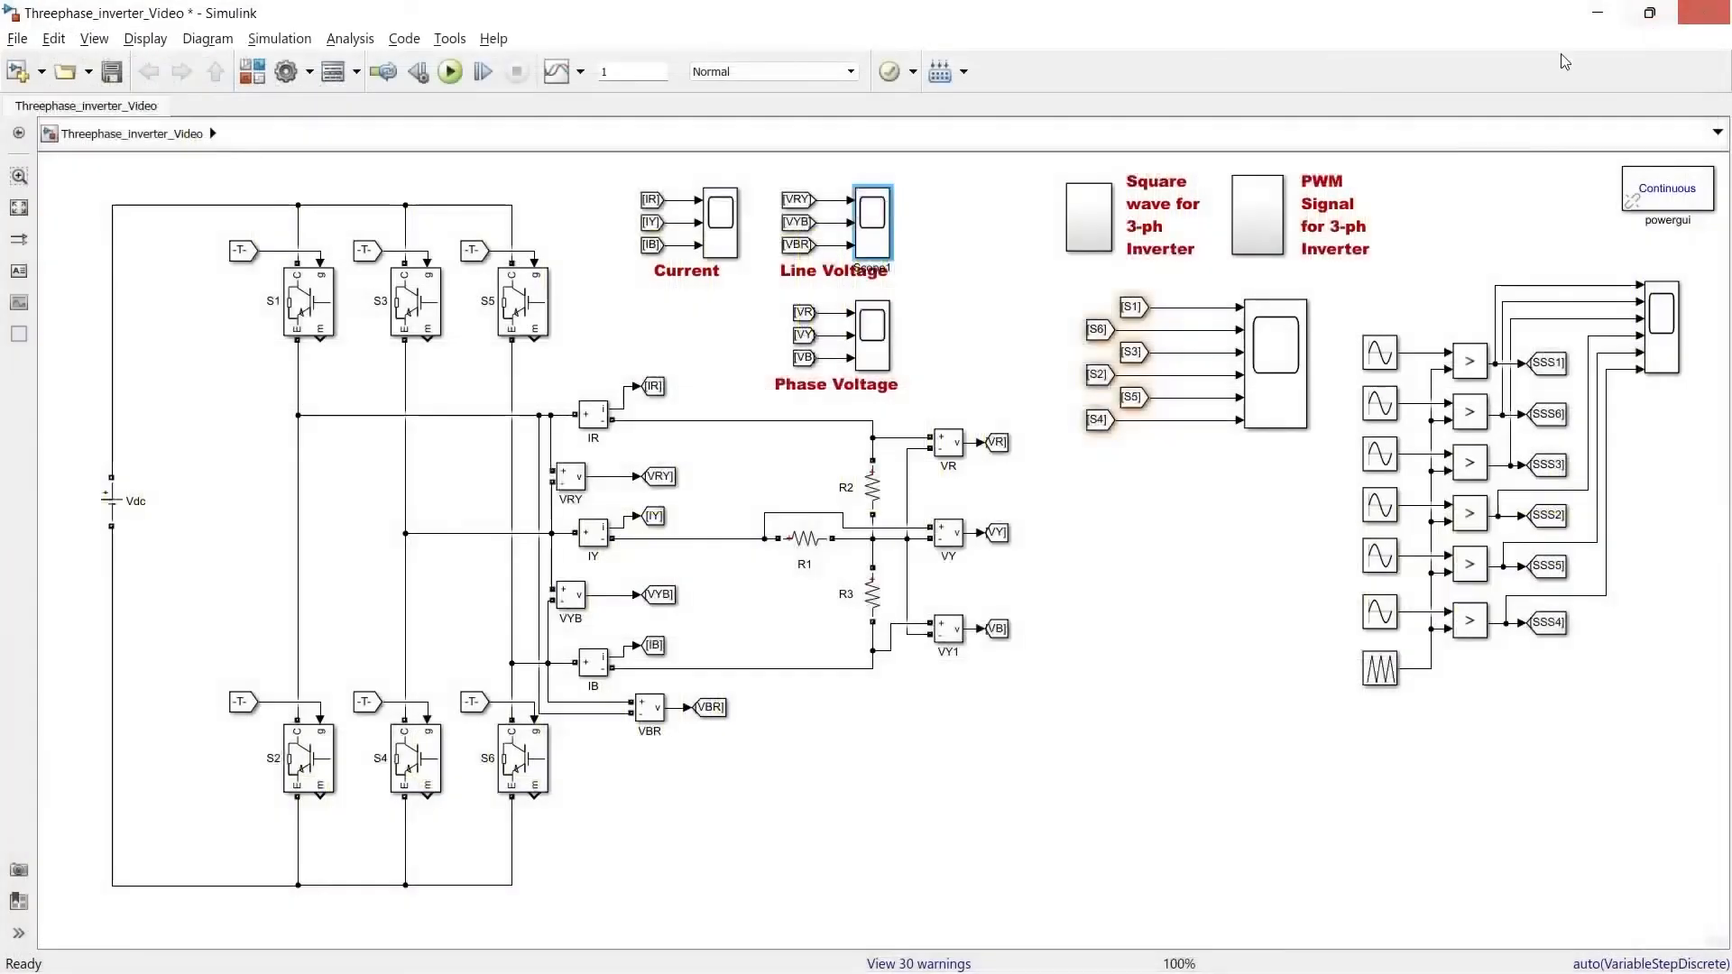
click(1704, 9)
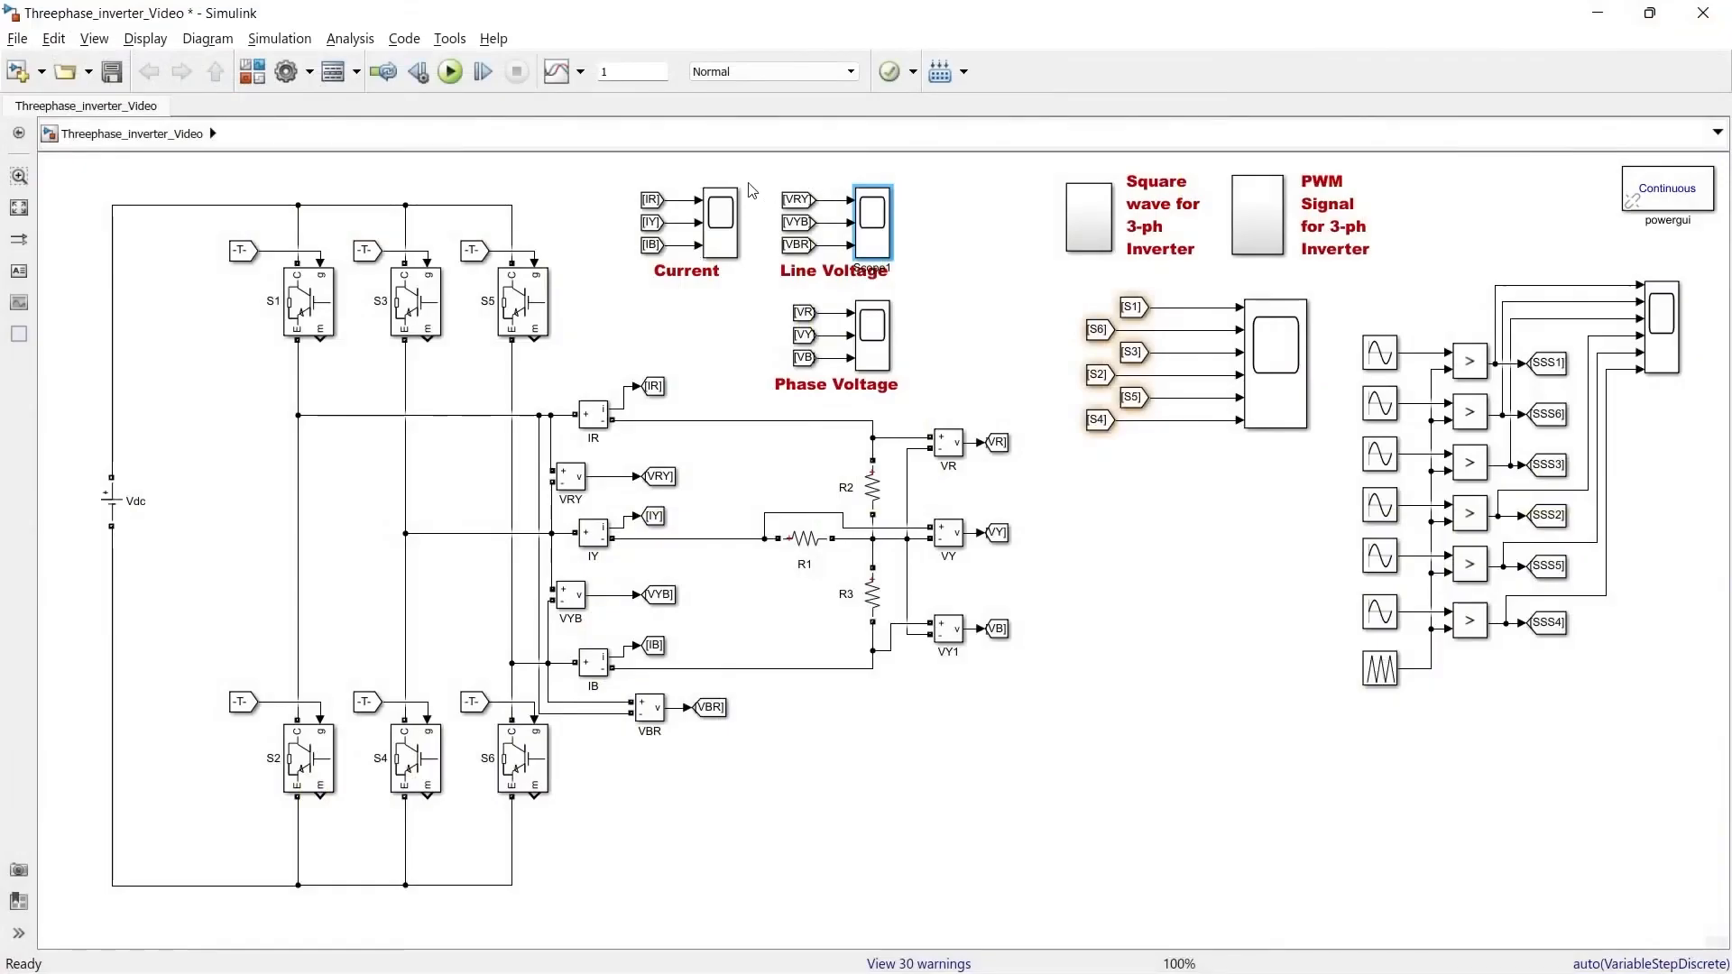
Open the Current scope and zoom into a short span of its waveforms
double_click(730, 230)
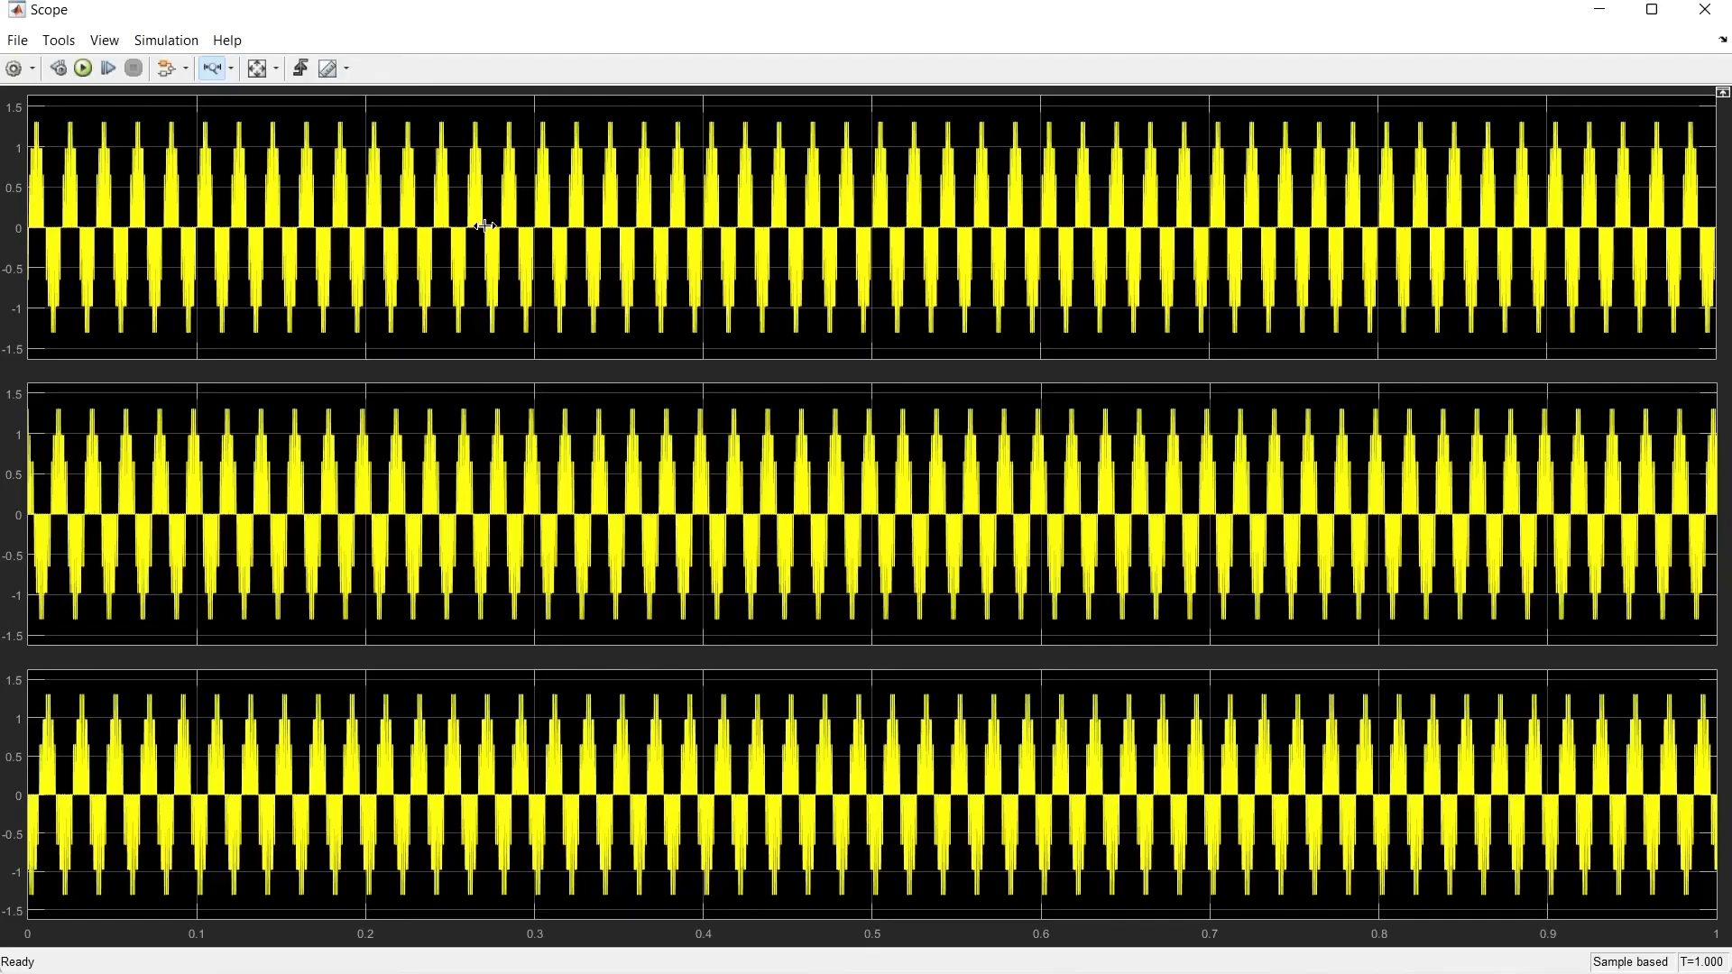
drag(492, 222, 581, 220)
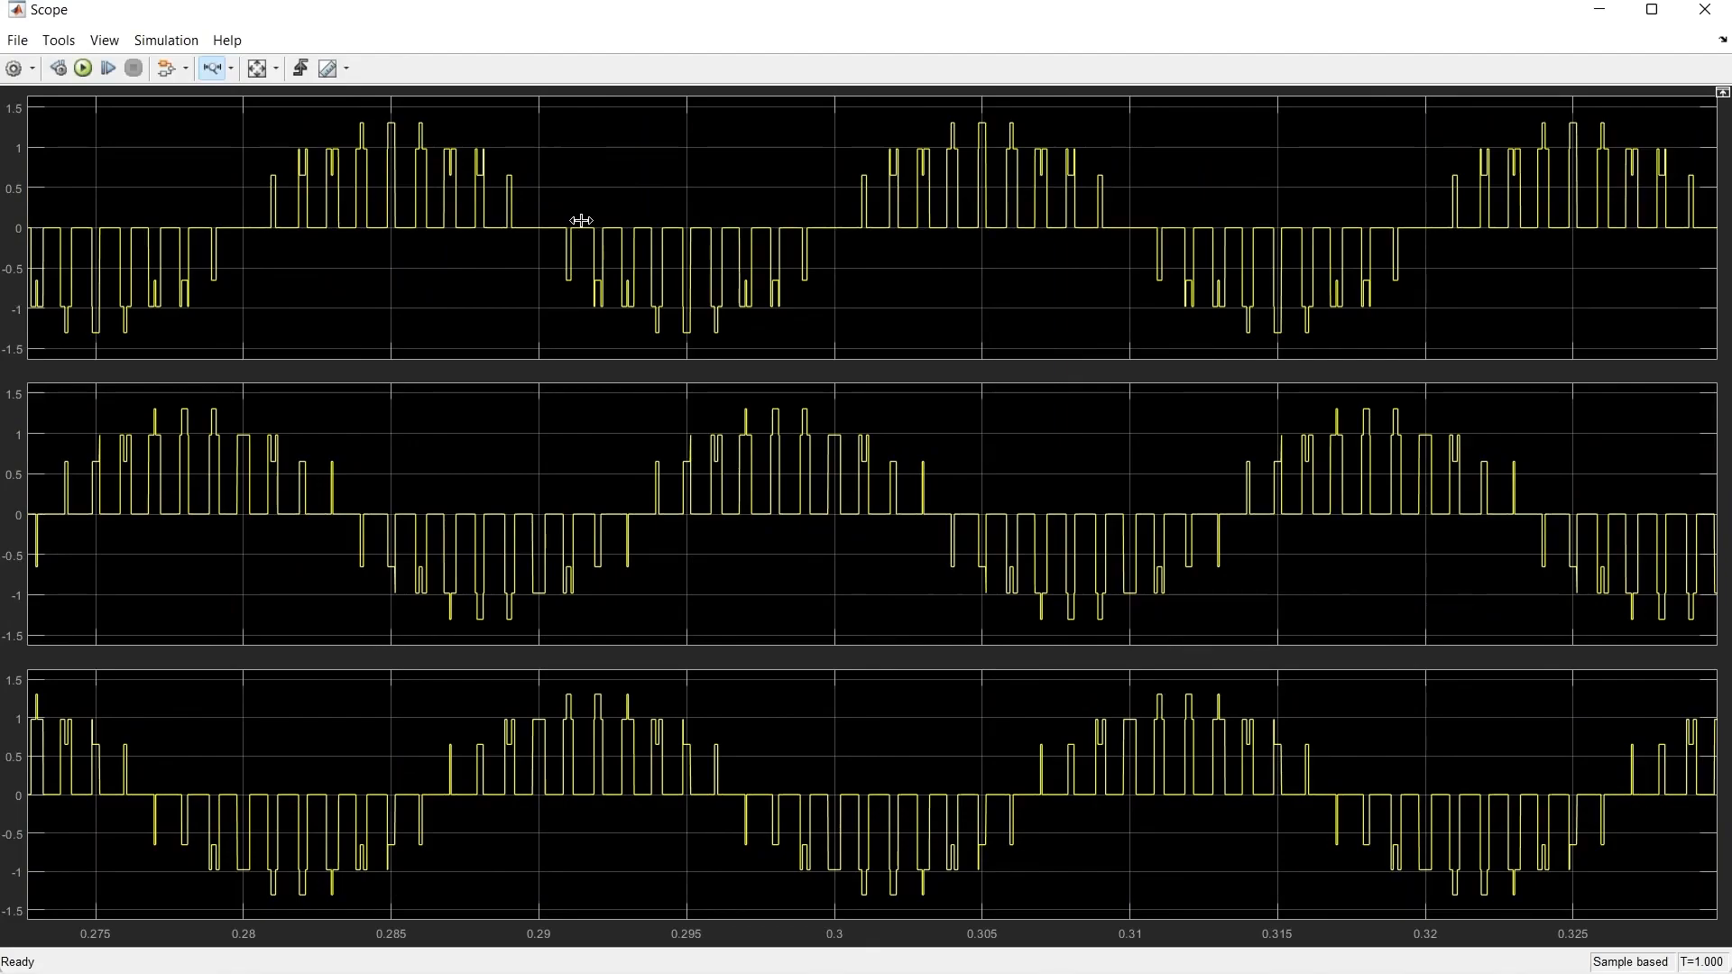
click(1704, 10)
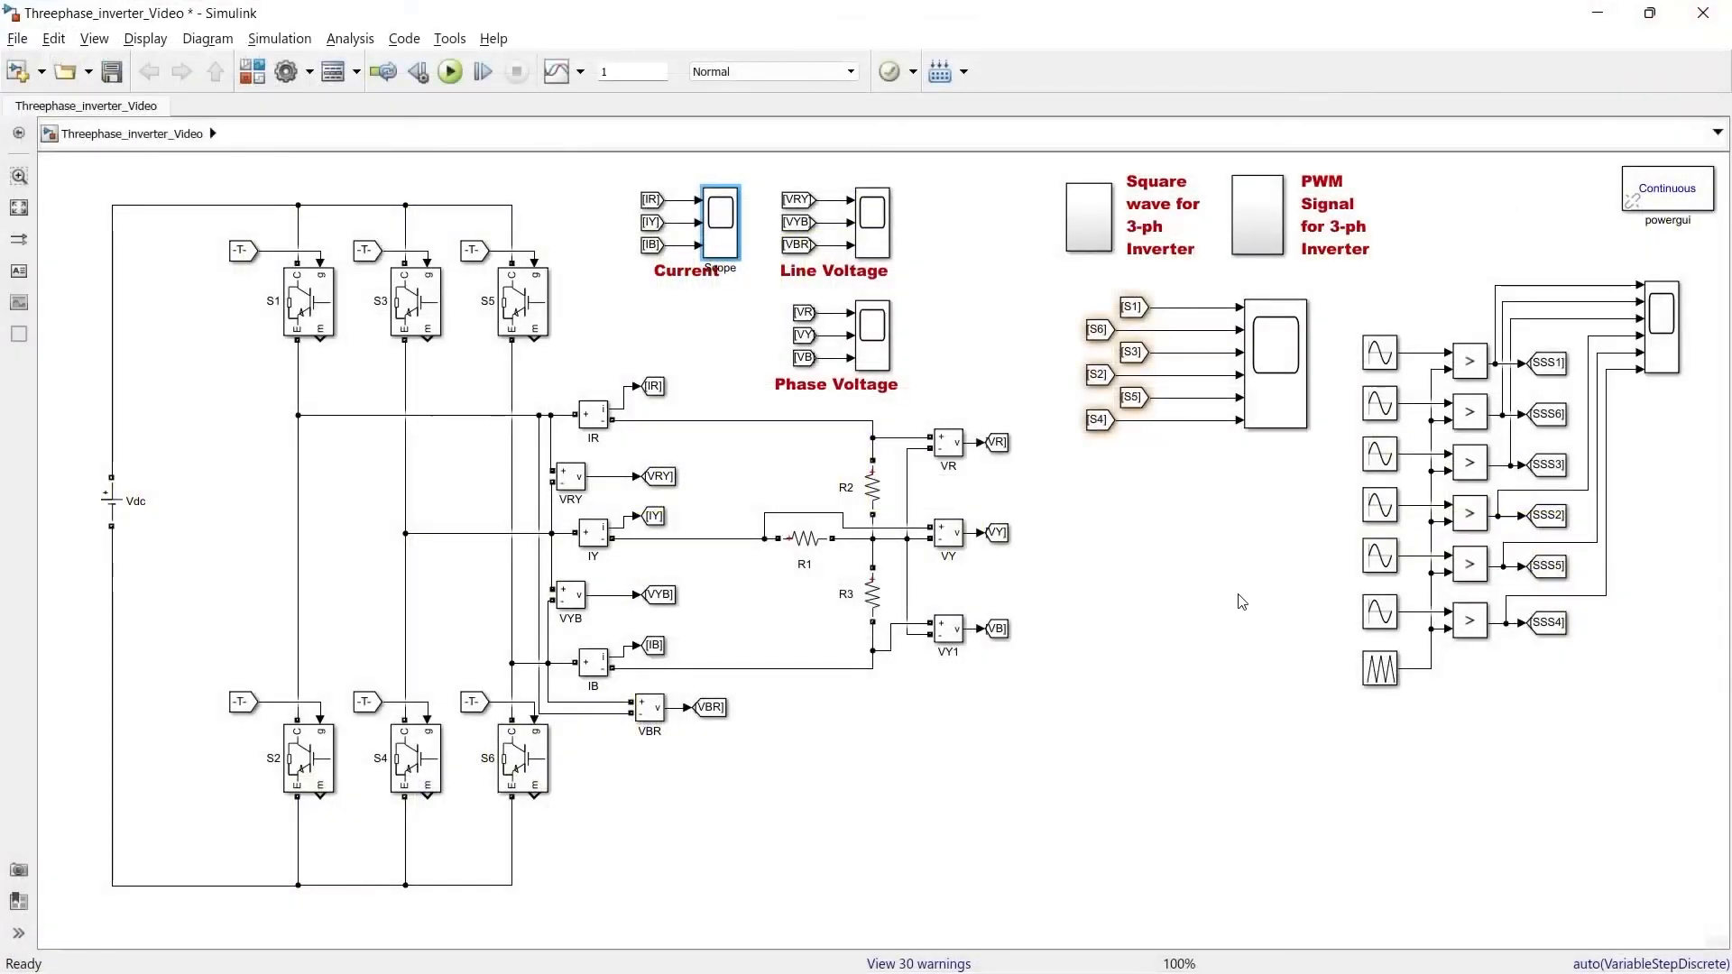